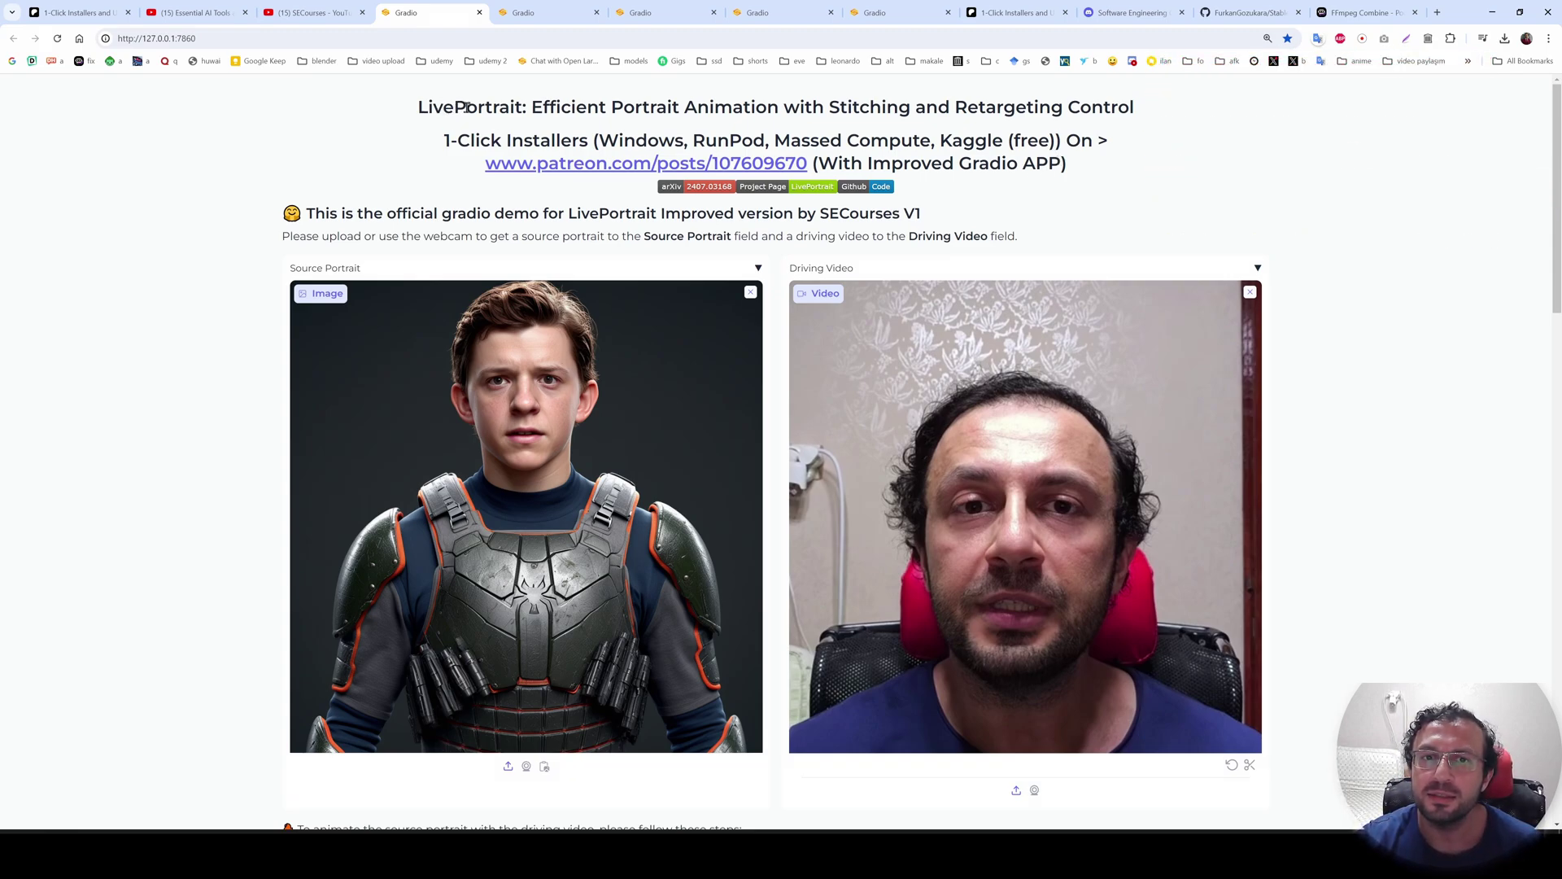
Review the LivePortrait page's source portrait, driving video and animation options, and skip ahead in the animated video in the original image space.
{"action": "double_click", "coordinate": [468, 107]}
{"action": "left_click", "coordinate": [247, 192]}
{"action": "scroll", "coordinate": [1117, 185], "scroll_direction": "down", "scroll_amount": 1}
{"action": "scroll", "coordinate": [1049, 193], "scroll_direction": "up", "scroll_amount": 1}
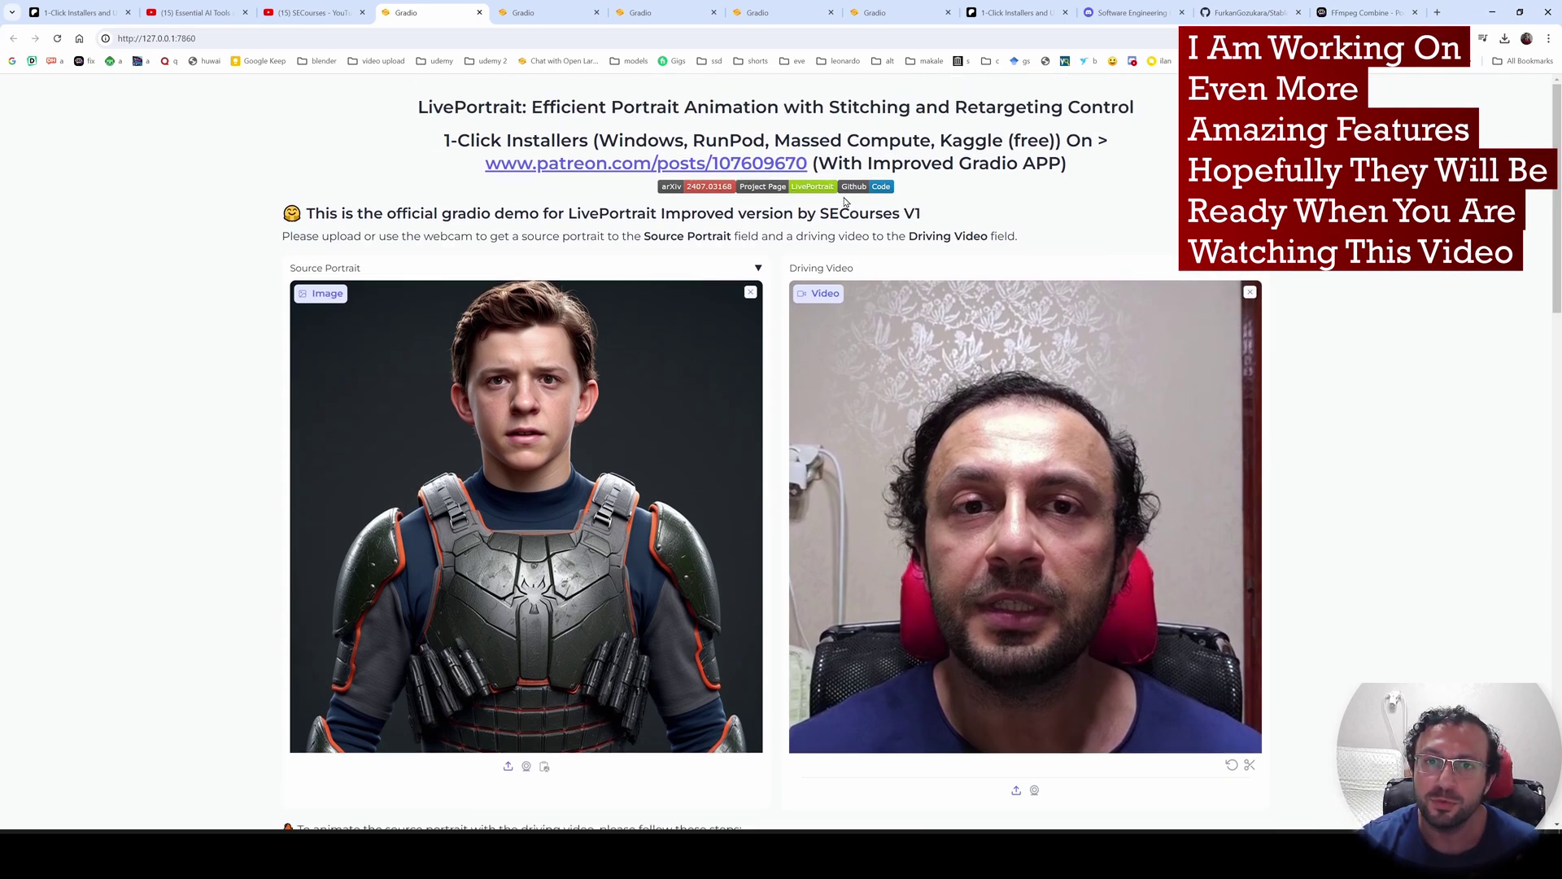
{"action": "scroll", "coordinate": [846, 196], "scroll_direction": "down", "scroll_amount": 2}
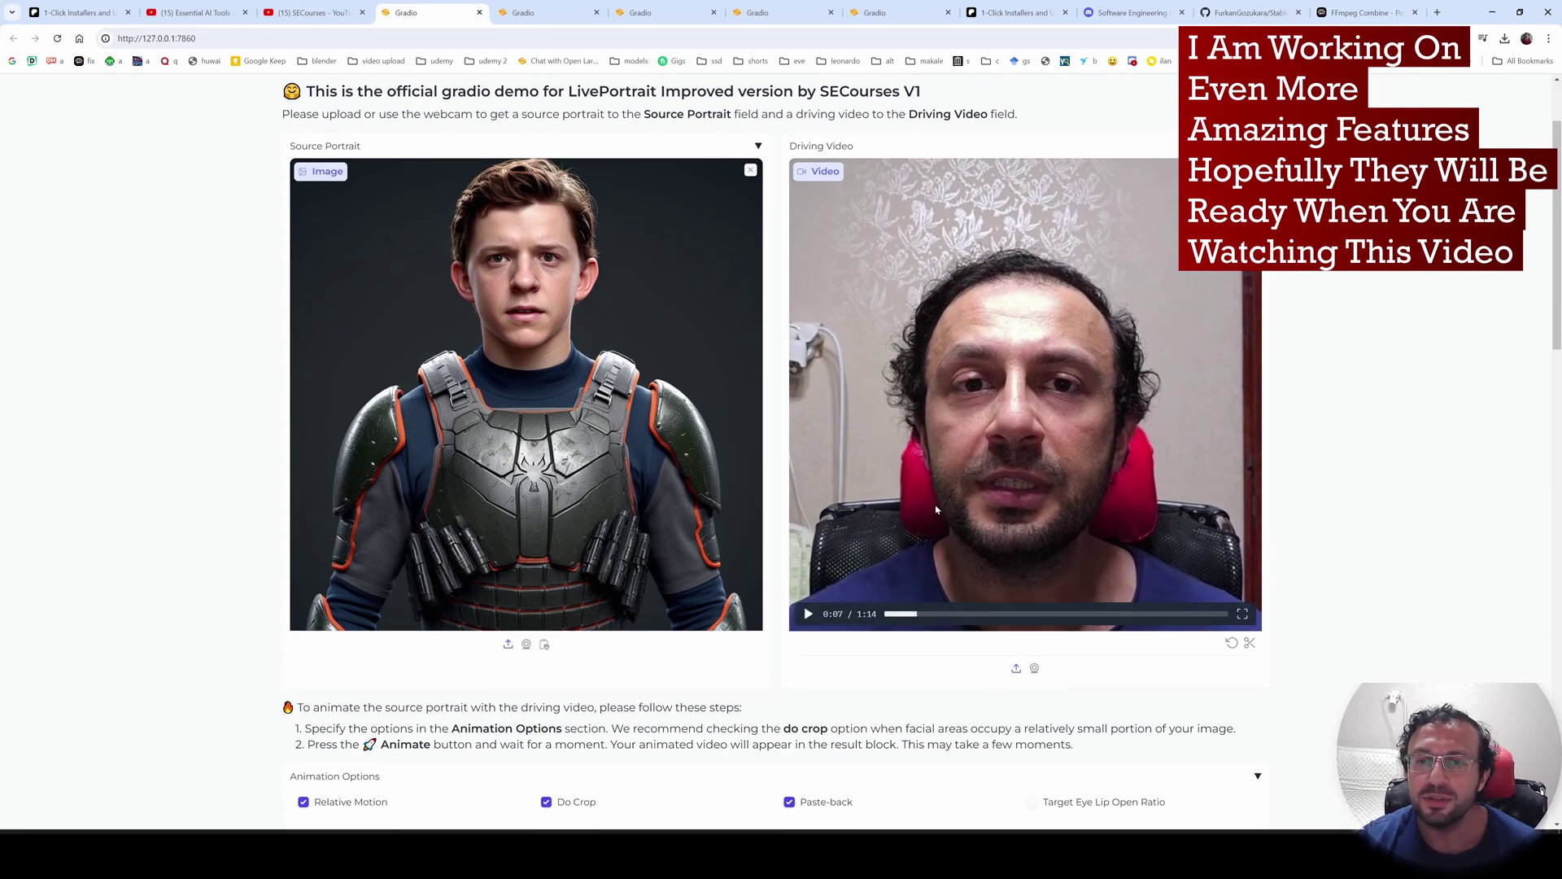
{"action": "scroll", "coordinate": [925, 600], "scroll_direction": "down", "scroll_amount": 3}
{"action": "scroll", "coordinate": [928, 607], "scroll_direction": "down", "scroll_amount": 2}
{"action": "scroll", "coordinate": [928, 608], "scroll_direction": "up", "scroll_amount": 5}
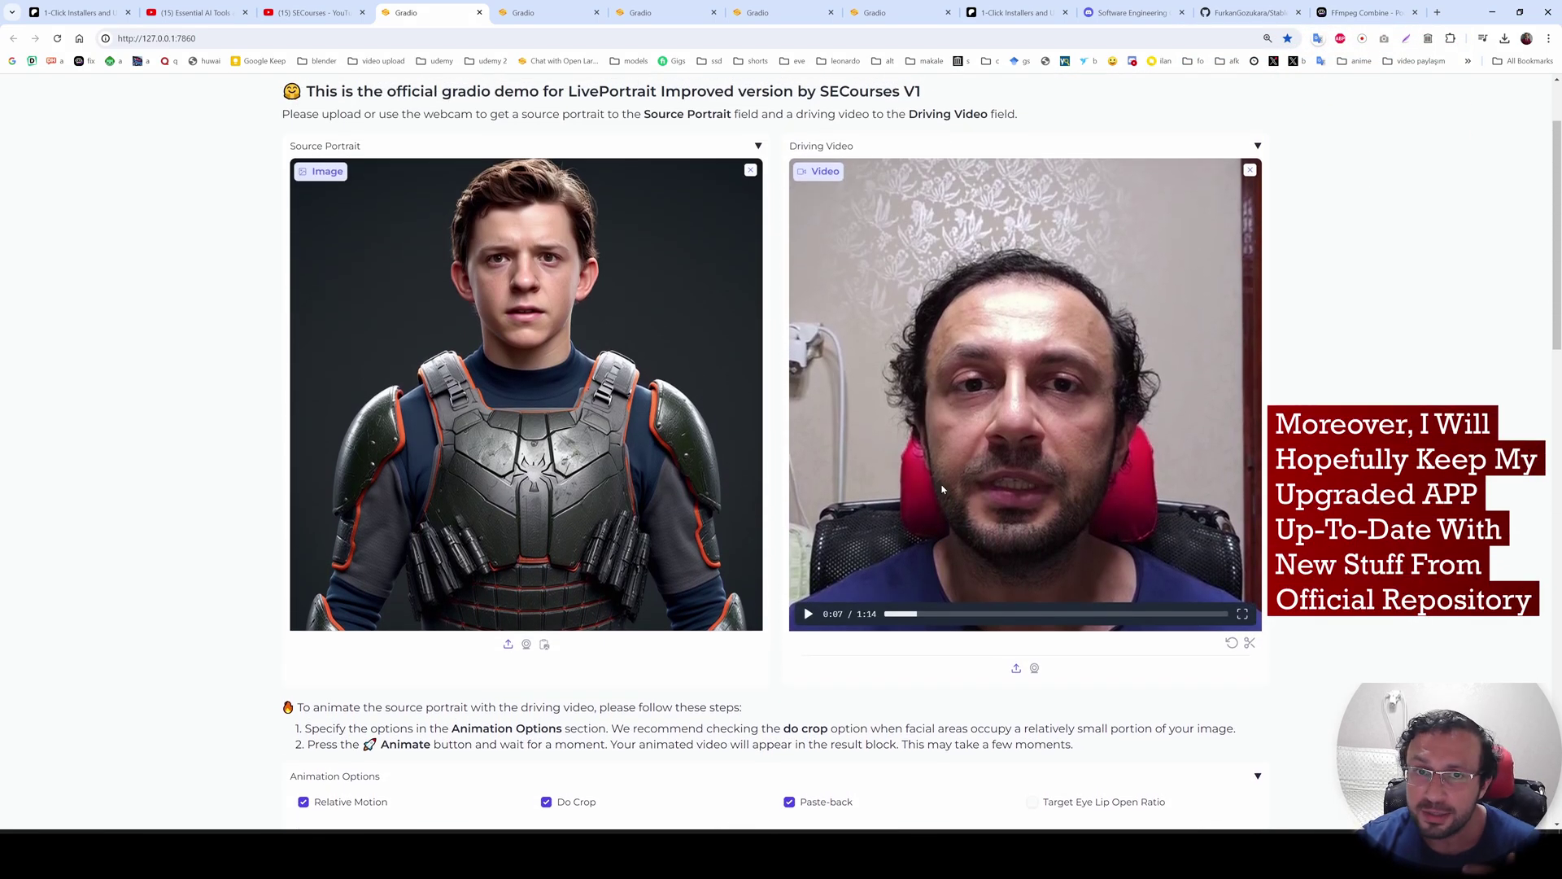
{"action": "scroll", "coordinate": [583, 651], "scroll_direction": "down", "scroll_amount": 8}
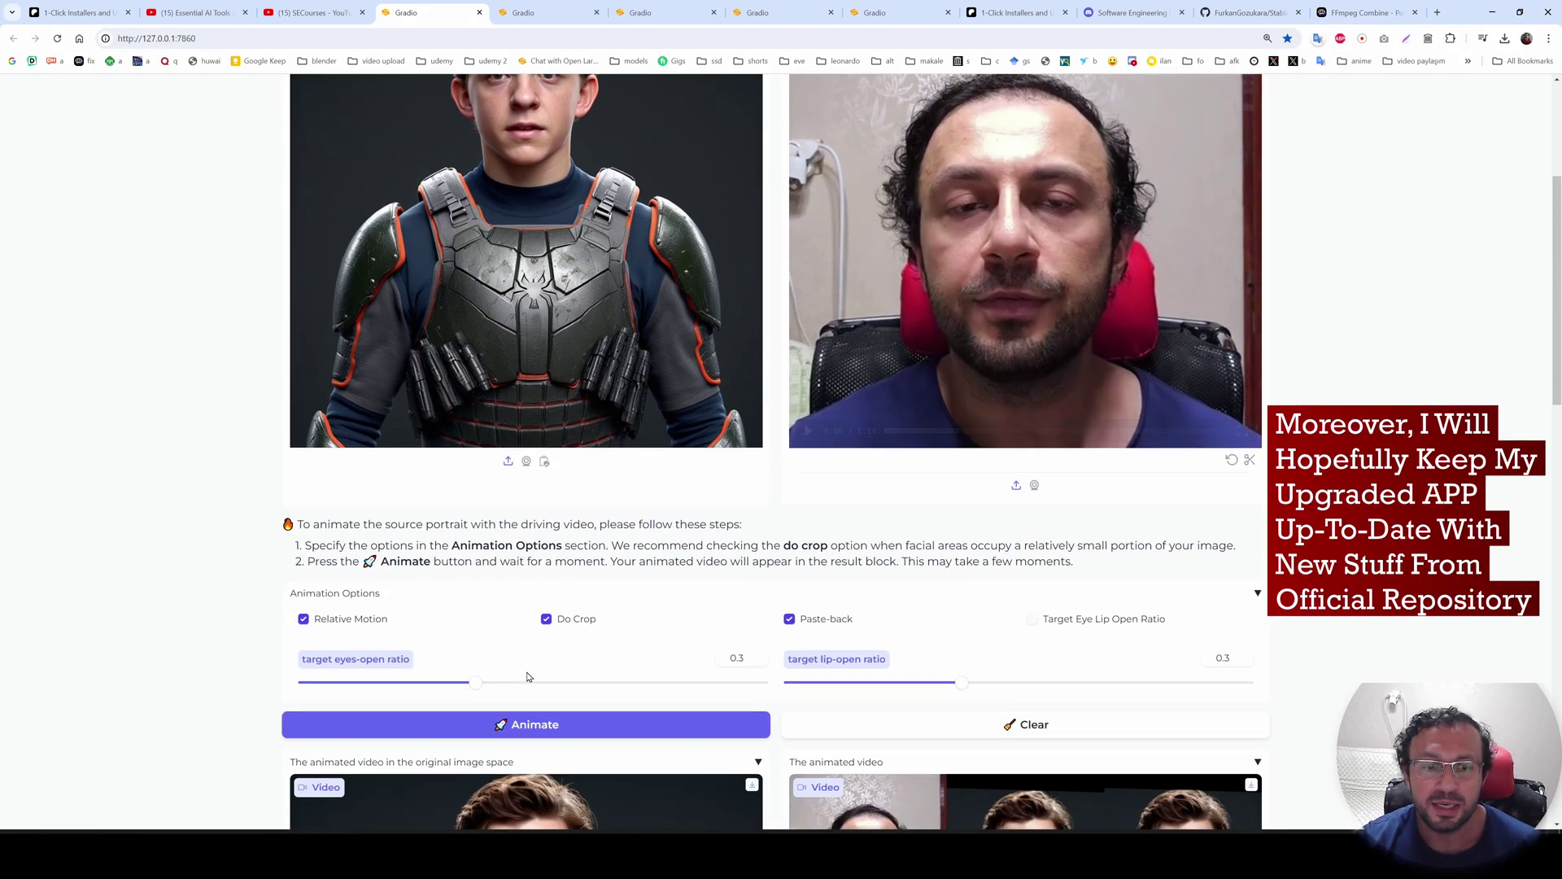
{"action": "scroll", "coordinate": [488, 626], "scroll_direction": "down", "scroll_amount": 2}
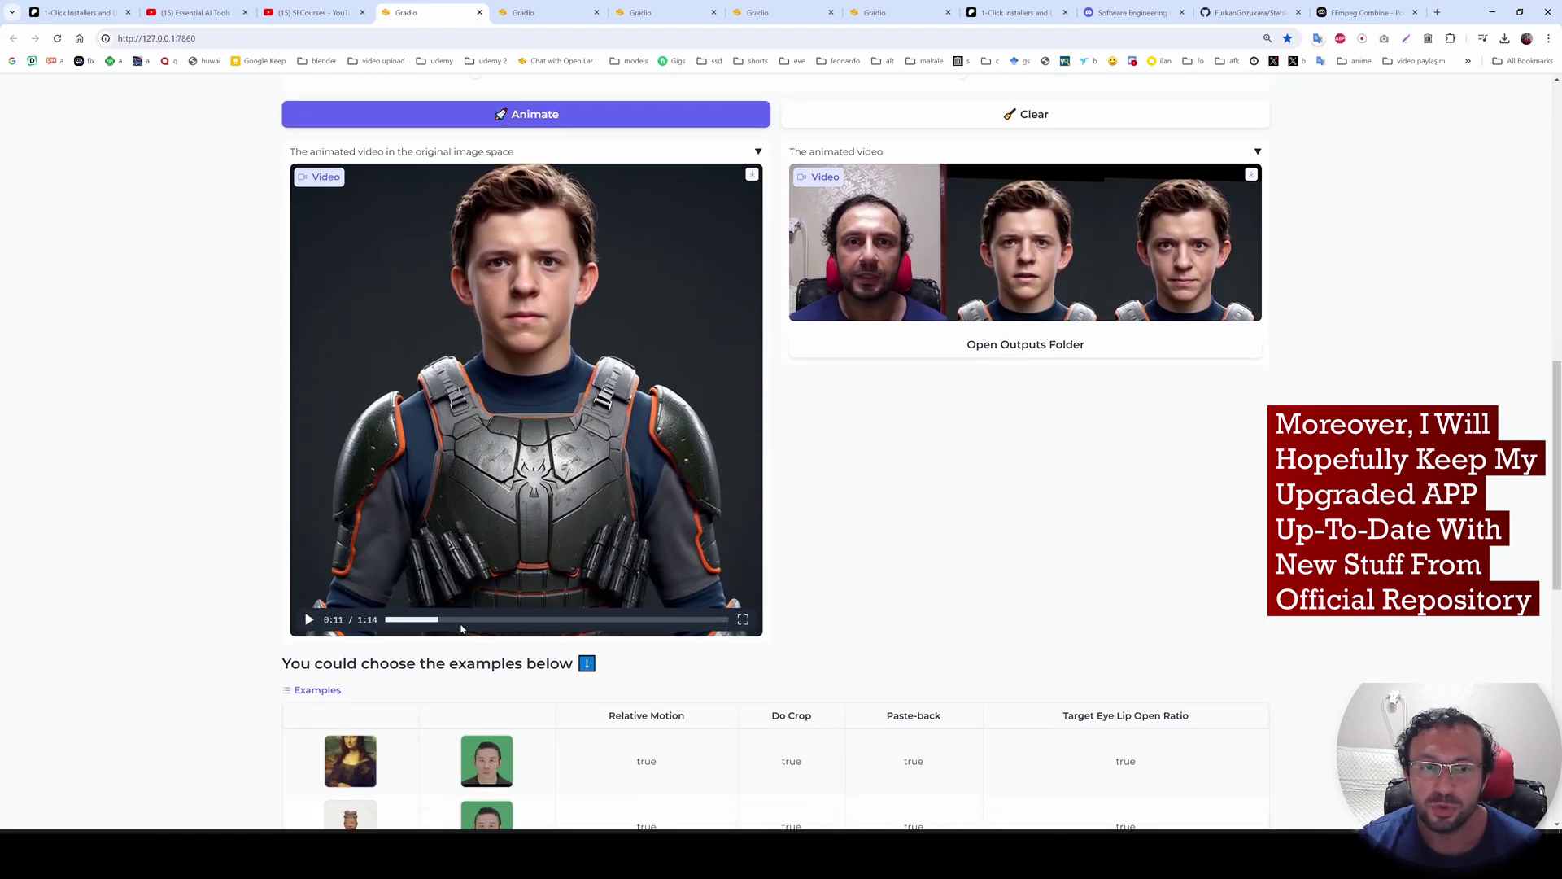
{"action": "left_click", "coordinate": [541, 619]}
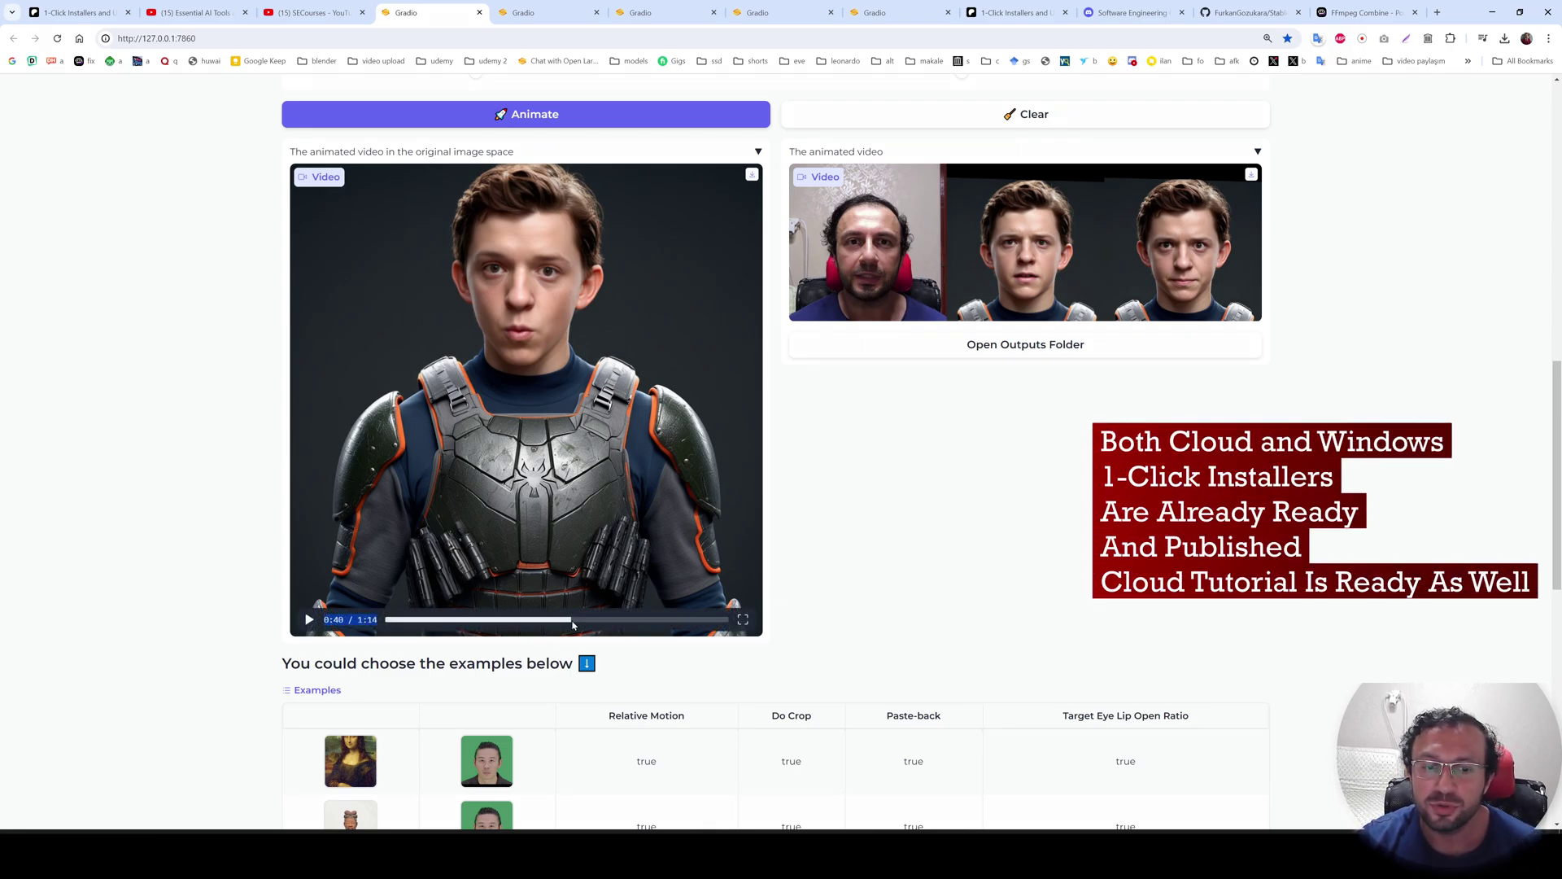
{"action": "scroll", "coordinate": [952, 582], "scroll_direction": "up", "scroll_amount": 2}
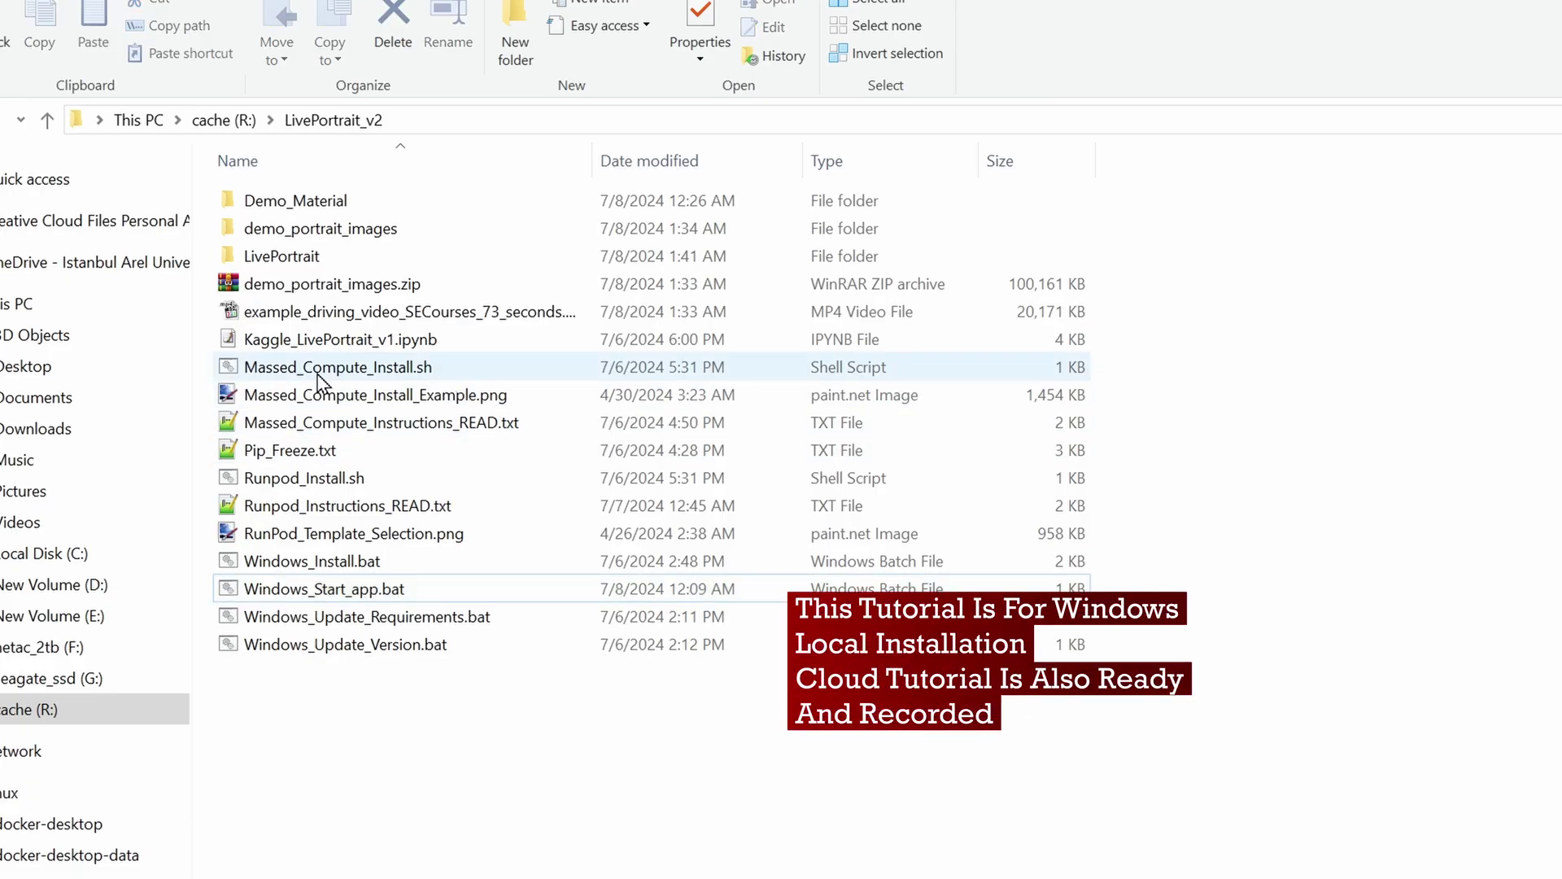
Look over the Massed Compute, Kaggle and RunPod install and instruction files in the LivePortrait_v2 folder.
{"action": "left_click", "coordinate": [323, 374]}
{"action": "left_click", "coordinate": [366, 349]}
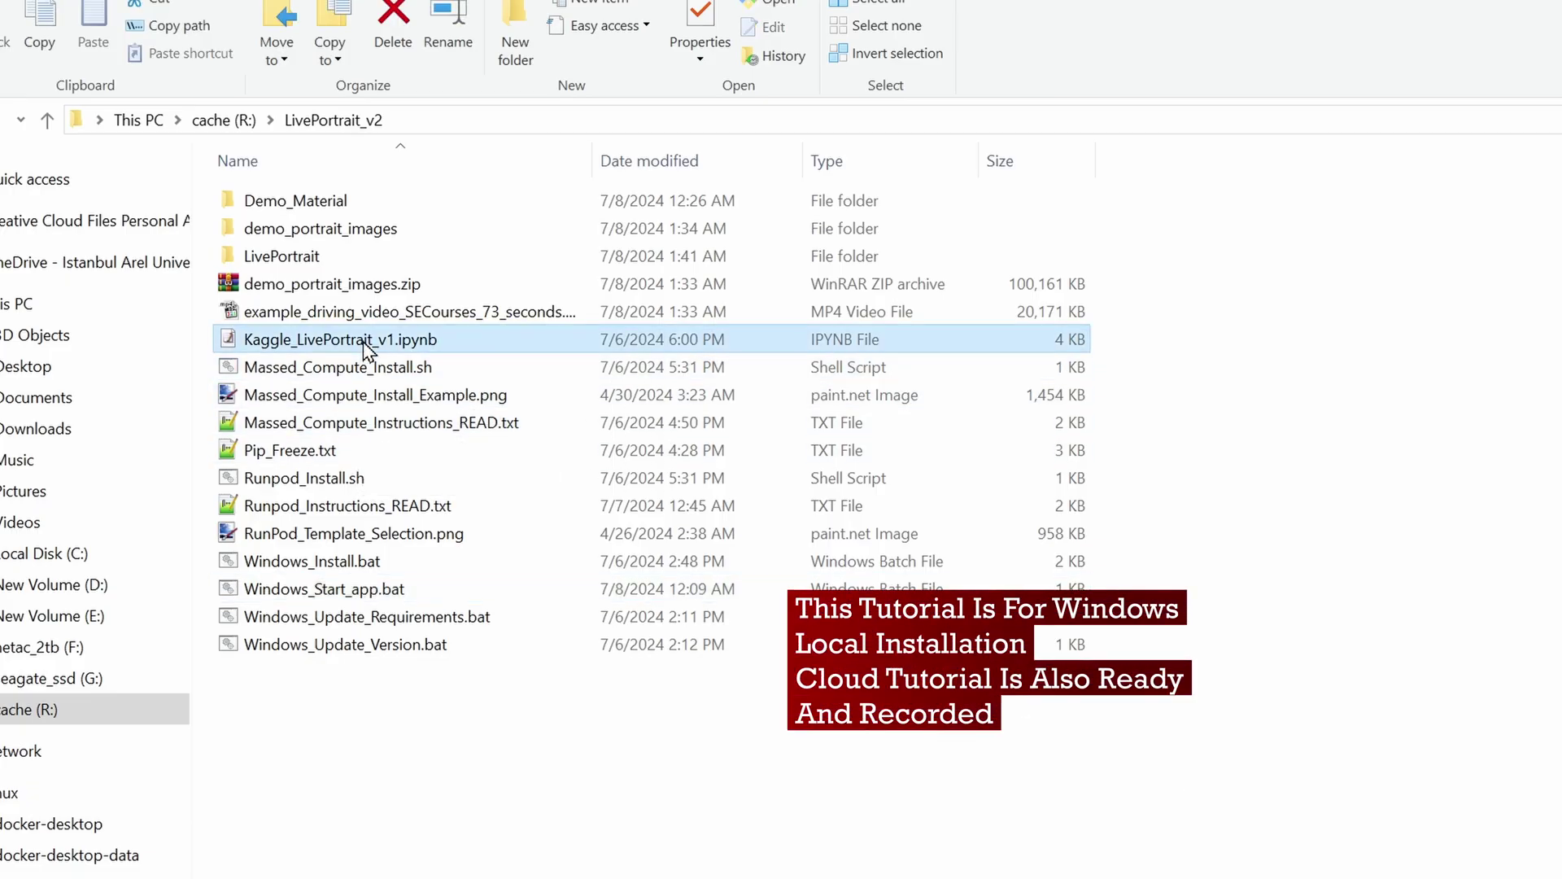
{"action": "left_click", "coordinate": [387, 508]}
{"action": "left_click", "coordinate": [395, 425]}
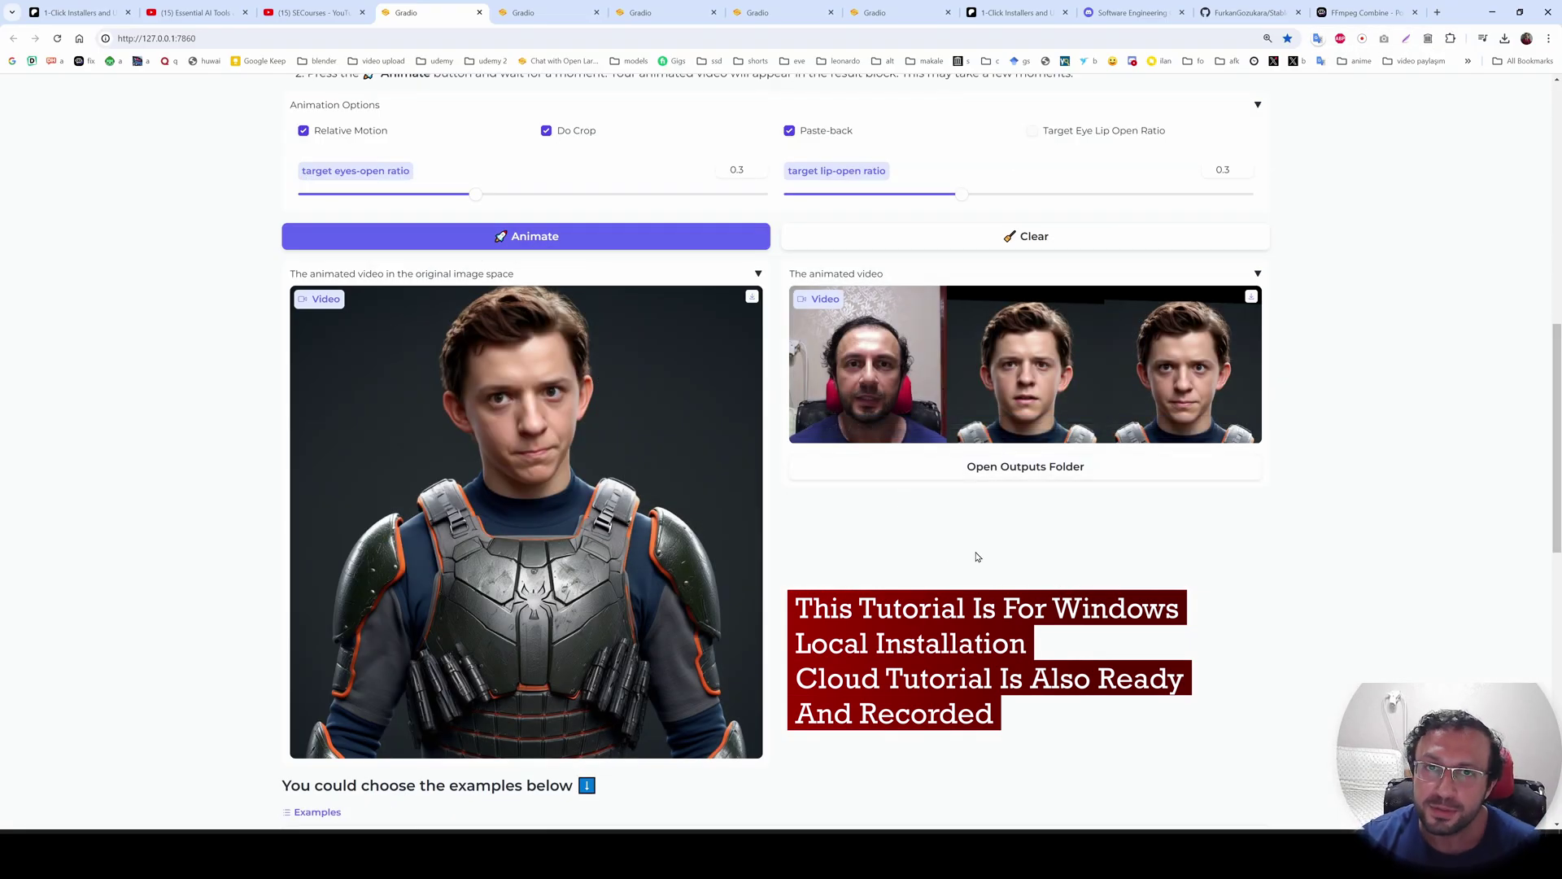
Skip ahead in the side-by-side animated video and compare it with the original-space result, the source portrait and the driving video.
{"action": "scroll", "coordinate": [994, 558], "scroll_direction": "down", "scroll_amount": 1}
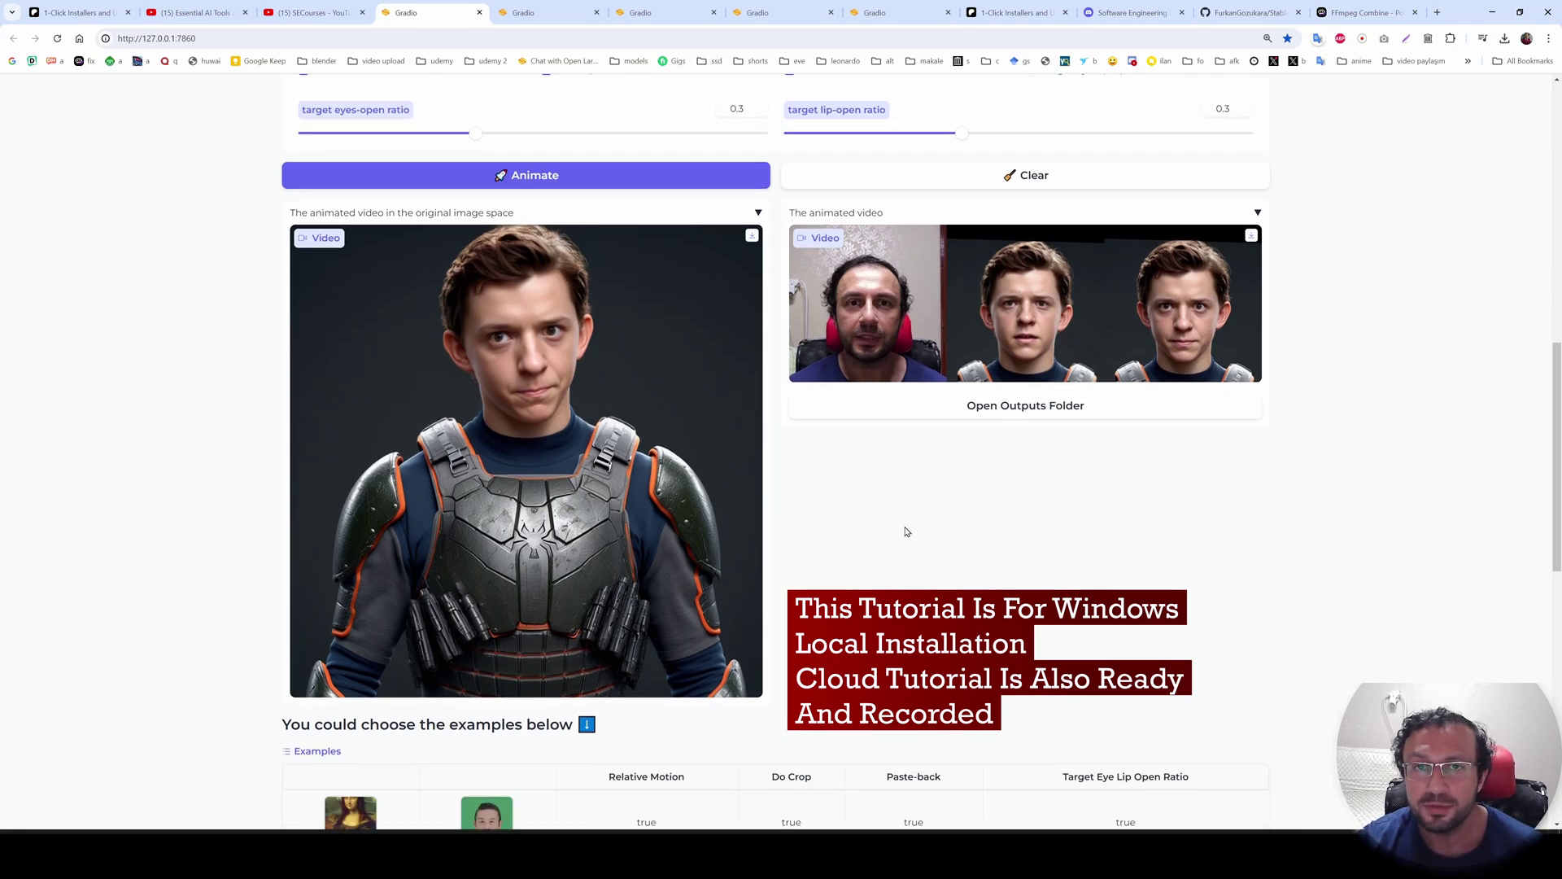
{"action": "scroll", "coordinate": [907, 531], "scroll_direction": "down", "scroll_amount": 1}
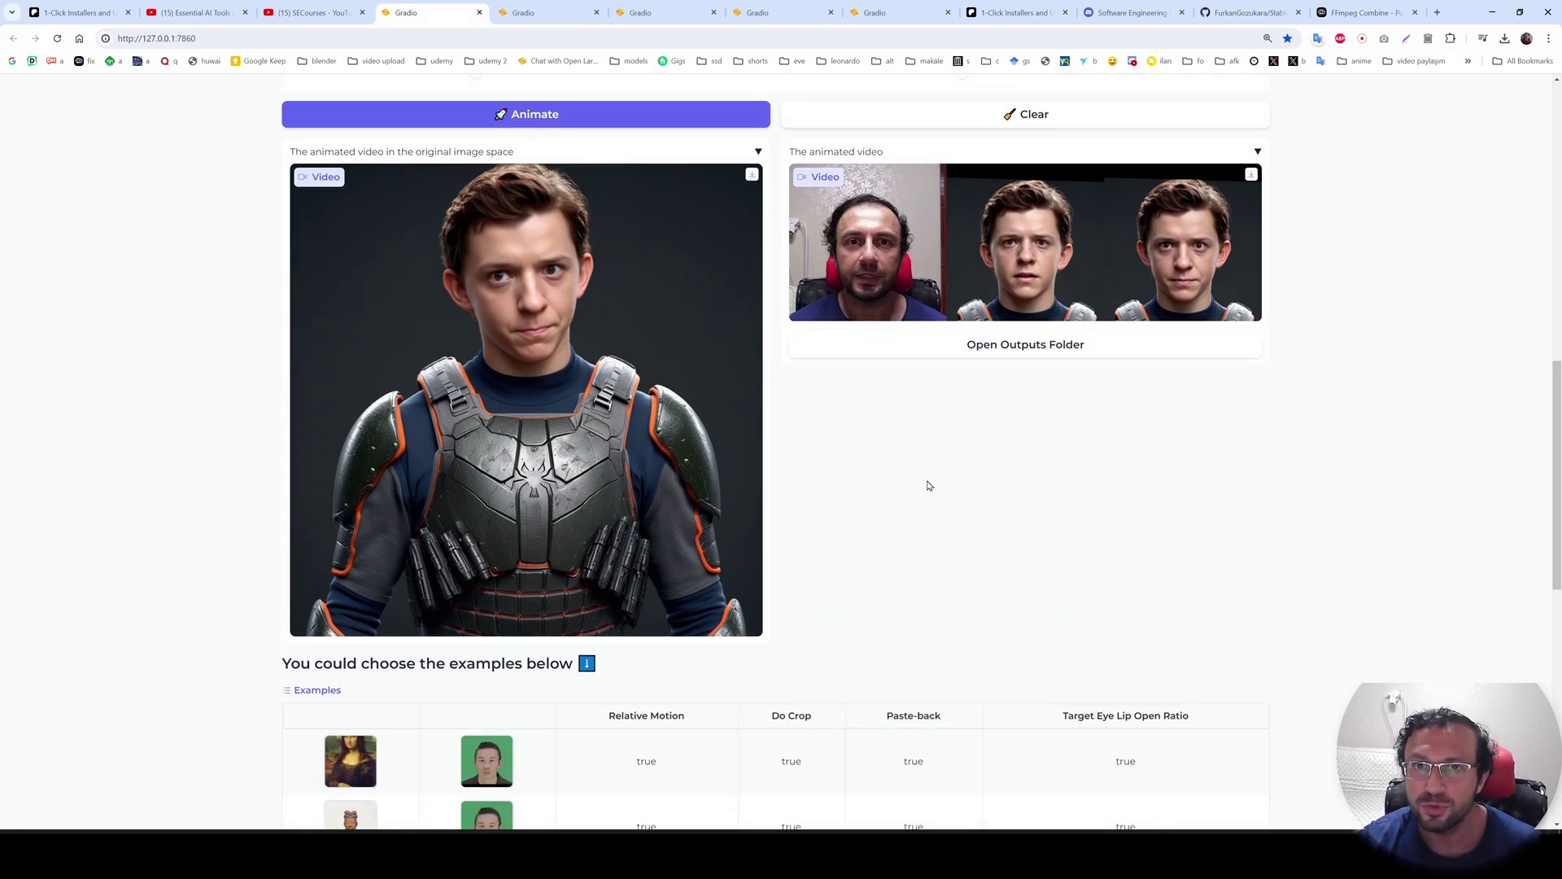
{"action": "scroll", "coordinate": [926, 486], "scroll_direction": "up", "scroll_amount": 3}
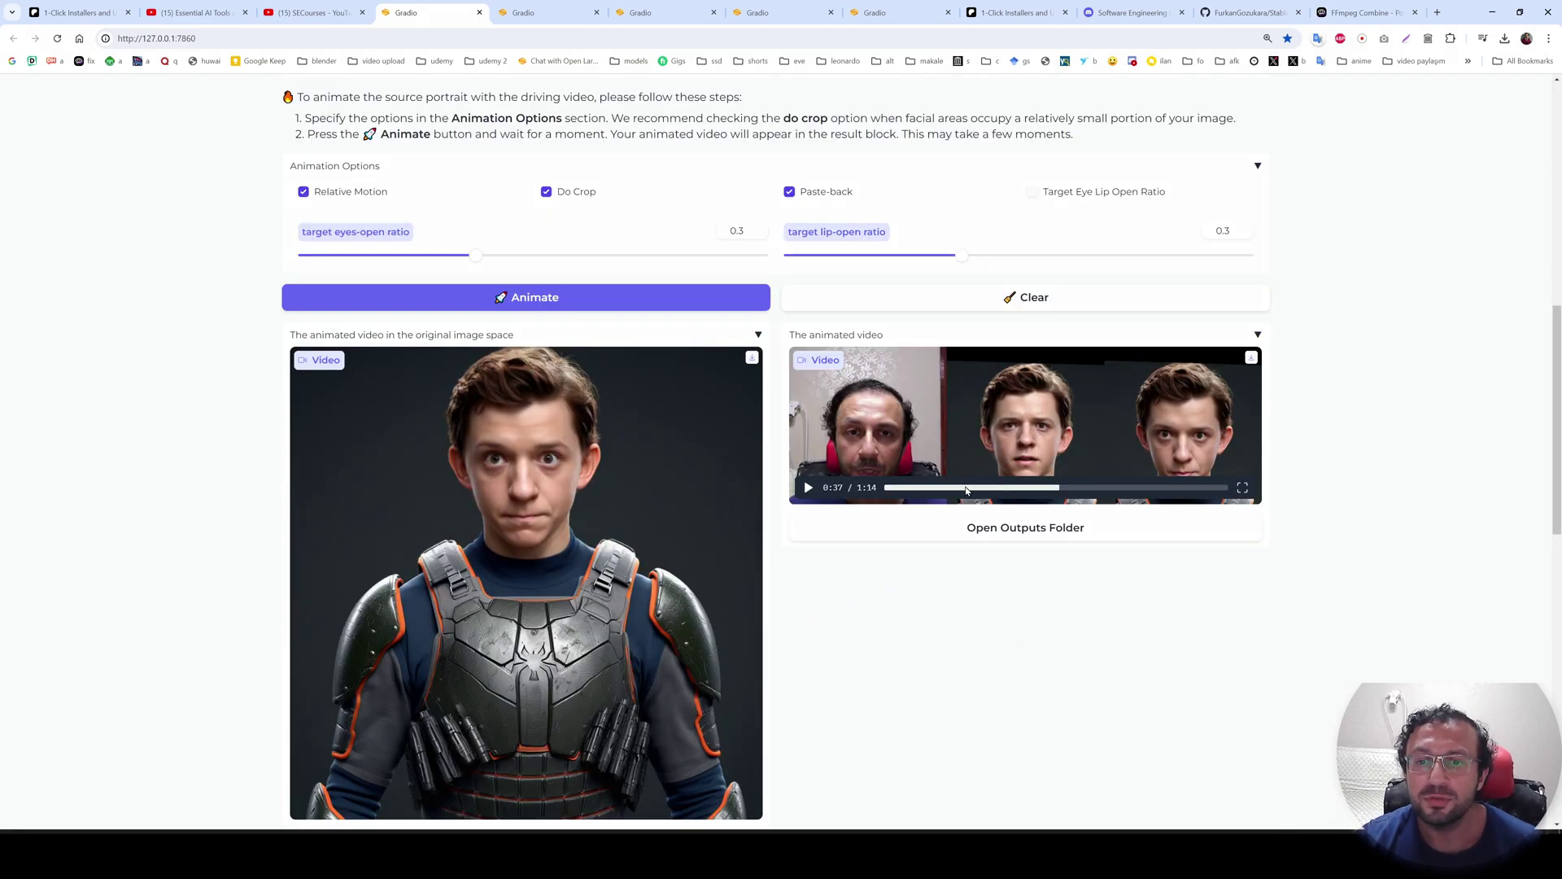
{"action": "left_click", "coordinate": [1117, 488]}
{"action": "left_click_drag", "start_coordinate": [1119, 494], "coordinate": [1137, 494]}
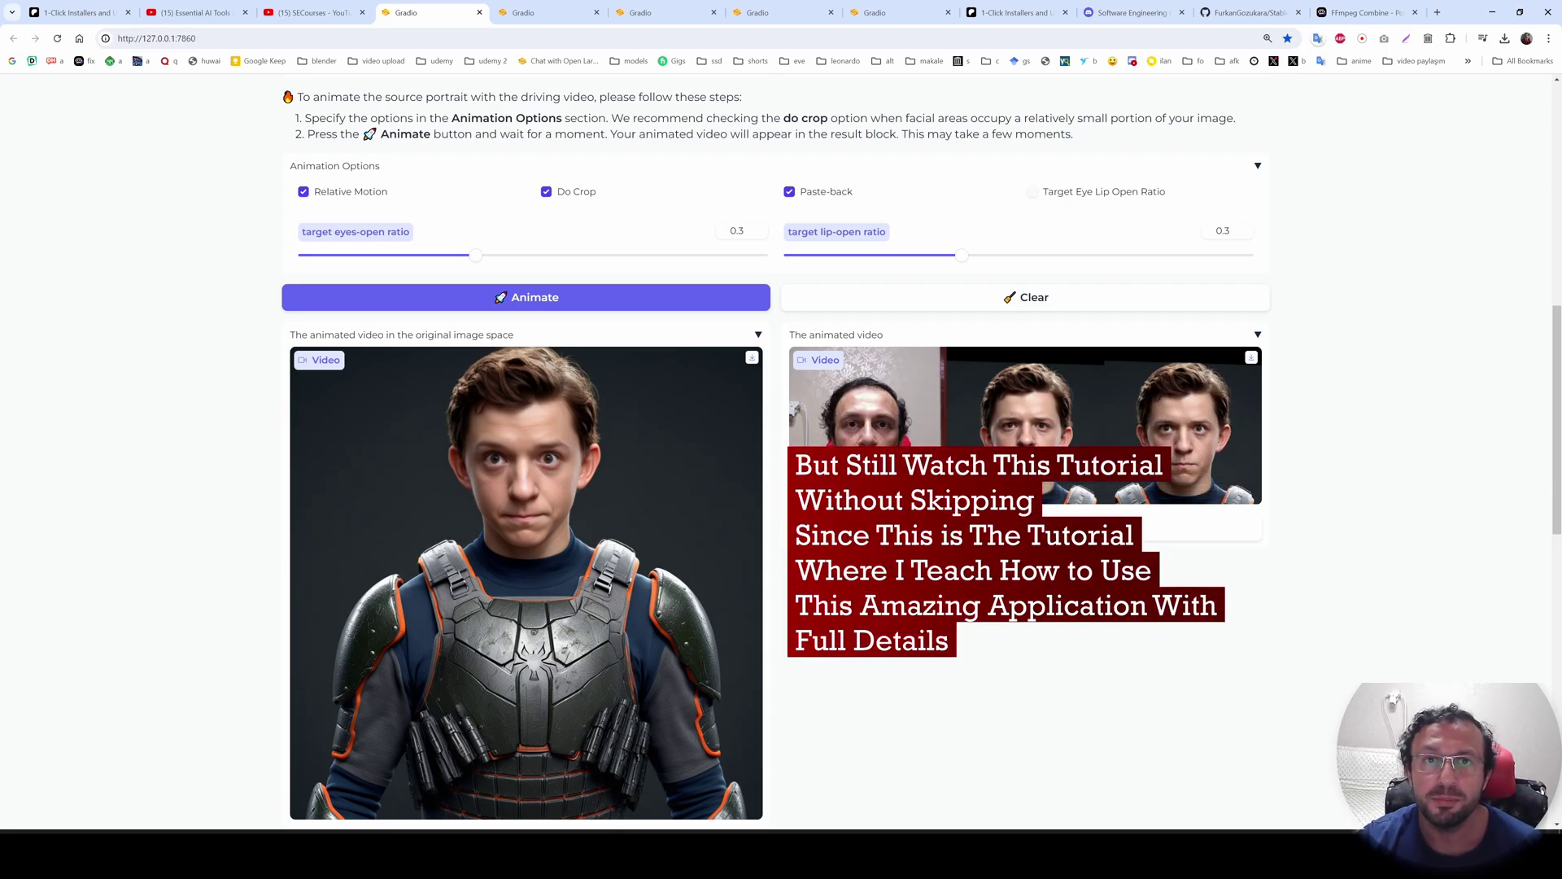
{"action": "scroll", "coordinate": [1136, 636], "scroll_direction": "down", "scroll_amount": 2}
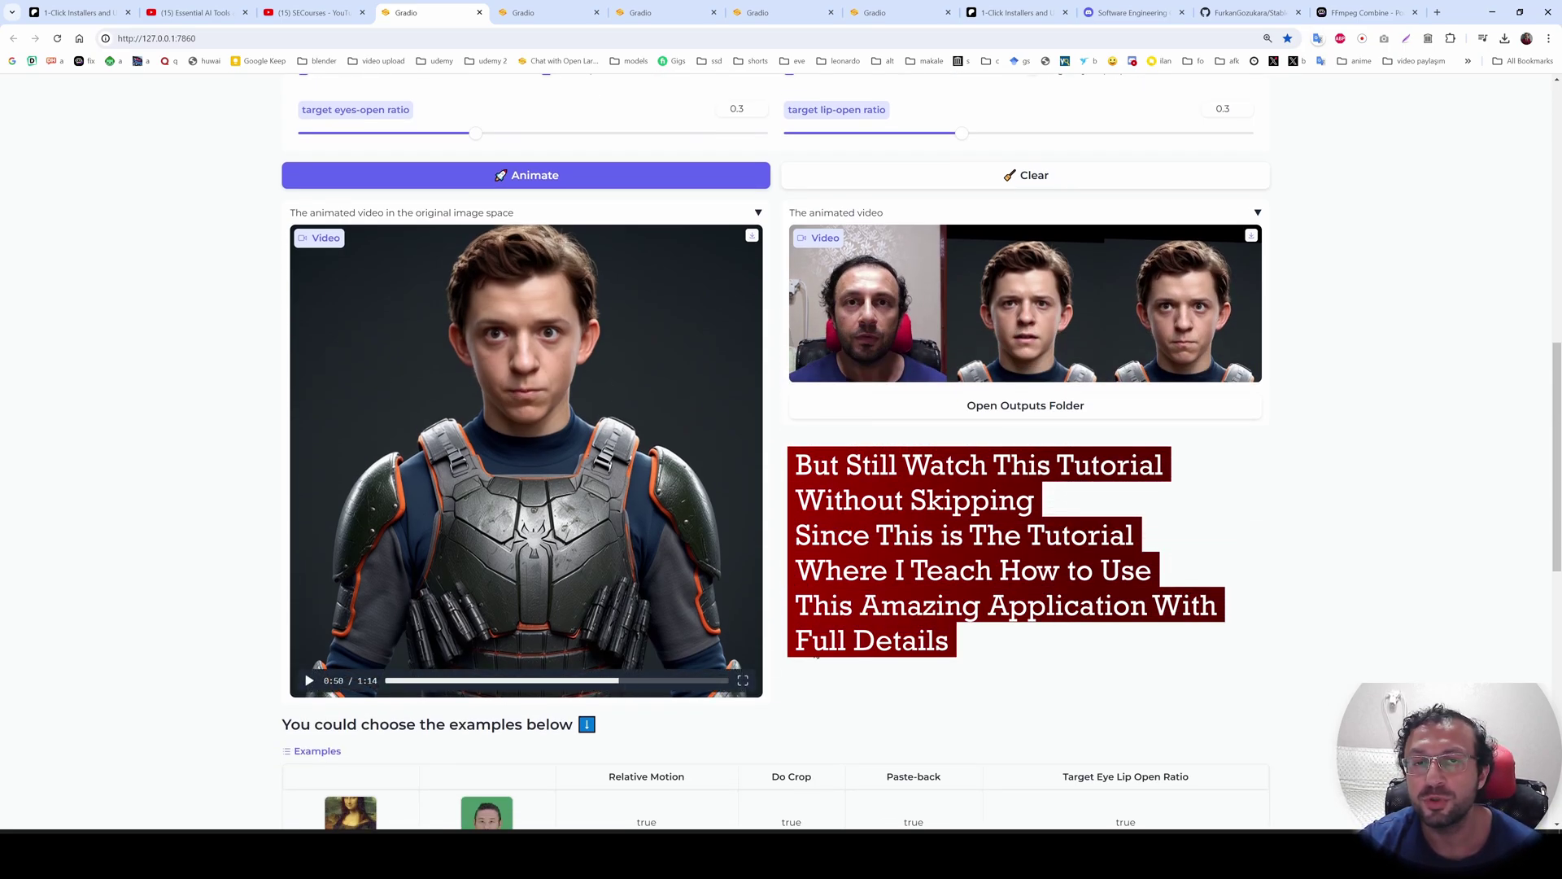
{"action": "scroll", "coordinate": [609, 687], "scroll_direction": "up", "scroll_amount": 5}
{"action": "scroll", "coordinate": [609, 687], "scroll_direction": "up", "scroll_amount": 4}
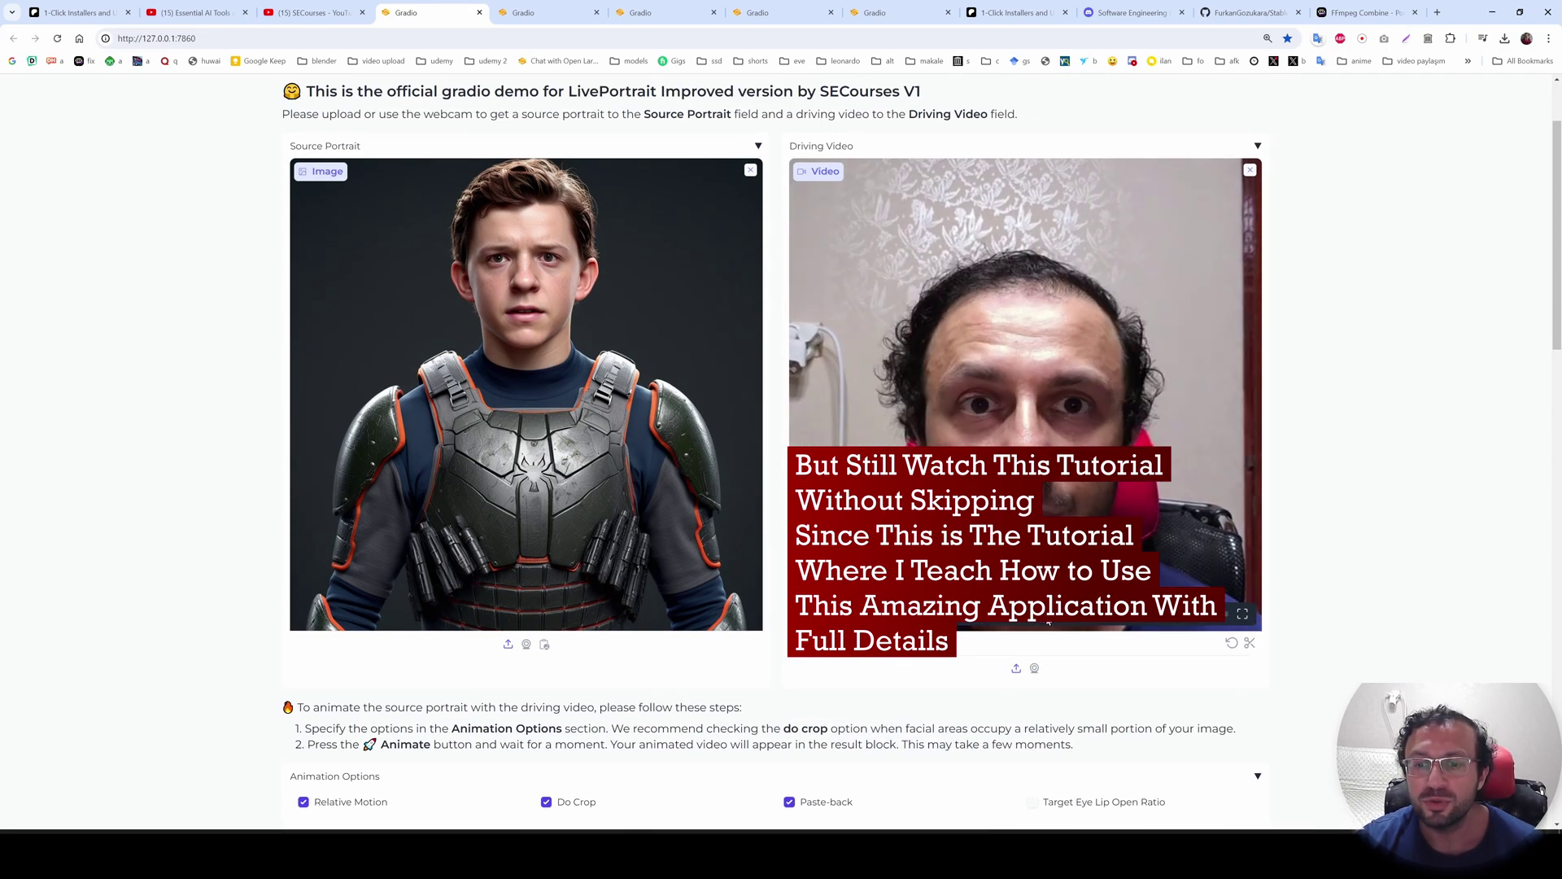
{"action": "scroll", "coordinate": [850, 287], "scroll_direction": "up", "scroll_amount": 2}
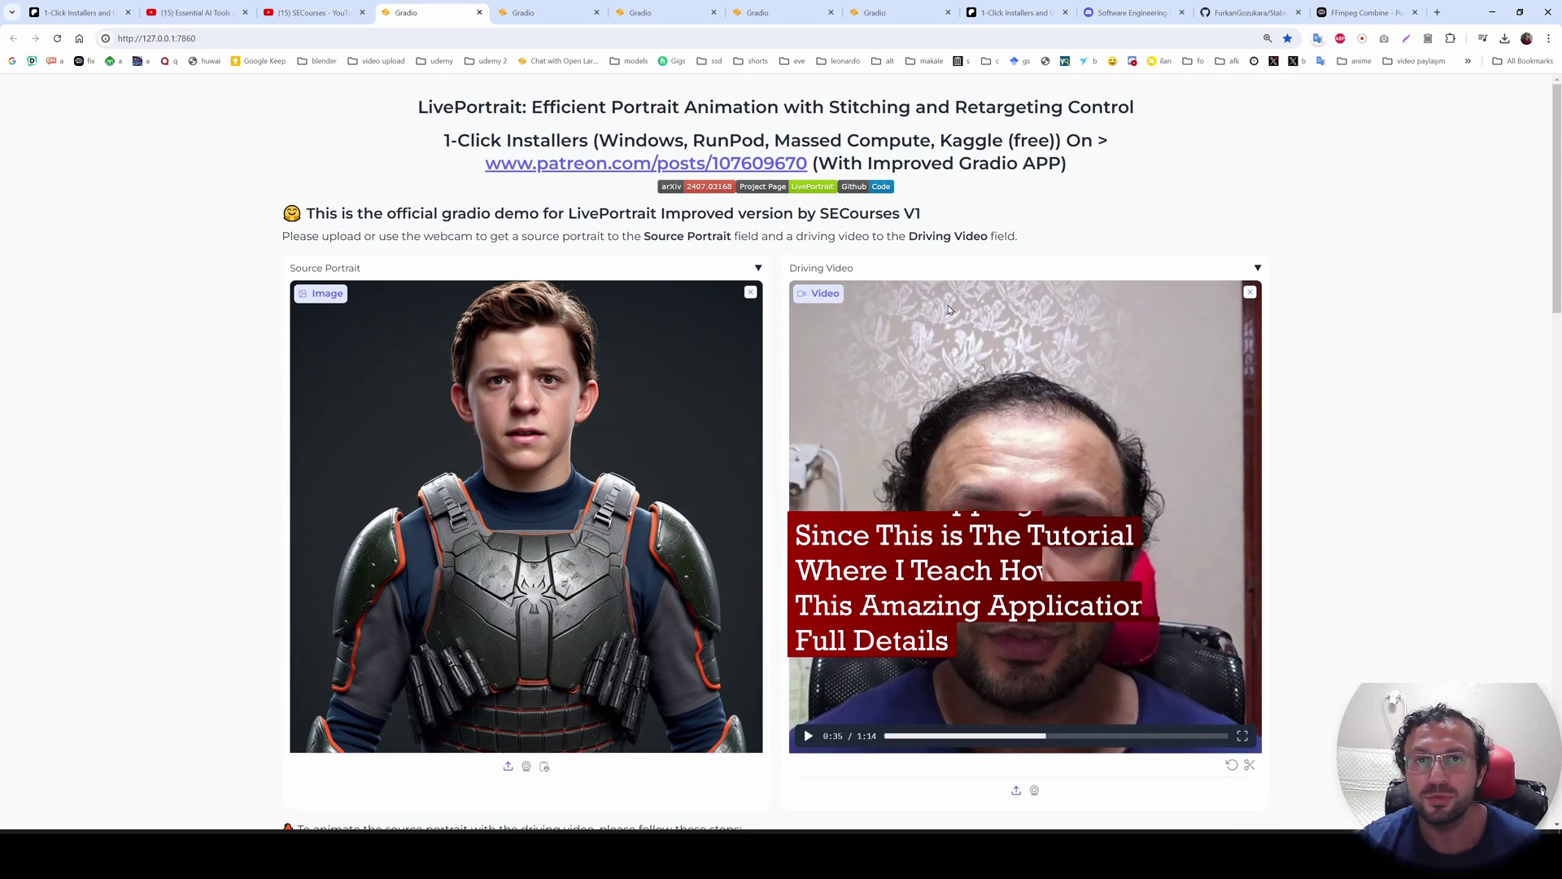
{"action": "scroll", "coordinate": [986, 436], "scroll_direction": "down", "scroll_amount": 5}
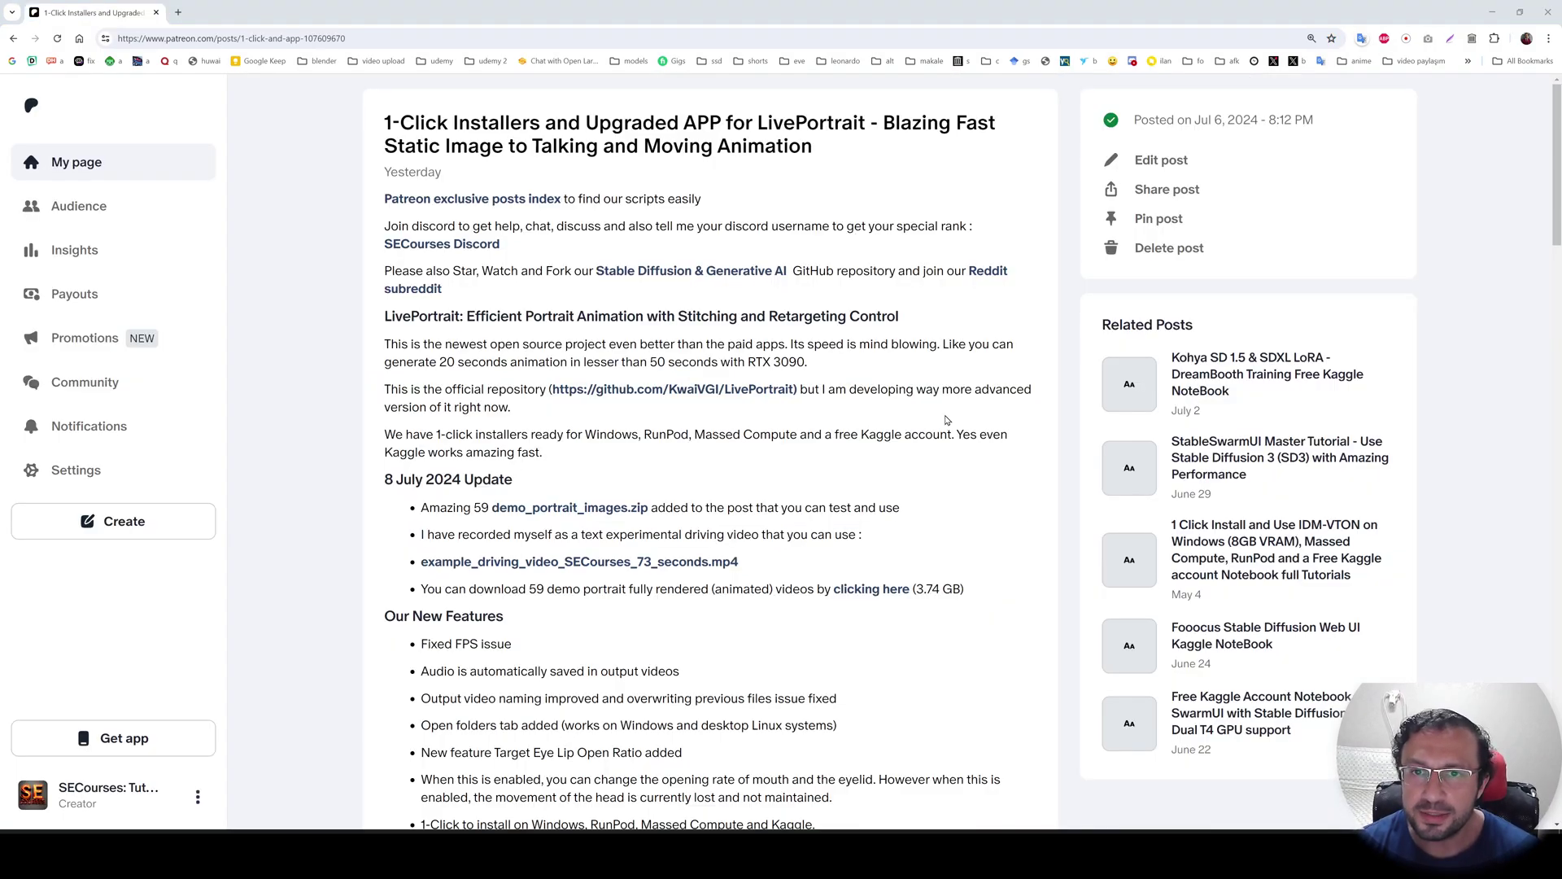
Read through the LivePortrait 1-click installers post on Patreon and download the attached LivePortrait_v2.zip.
{"action": "scroll", "coordinate": [946, 420], "scroll_direction": "down", "scroll_amount": 1}
{"action": "scroll", "coordinate": [831, 143], "scroll_direction": "up", "scroll_amount": 1}
{"action": "scroll", "coordinate": [916, 480], "scroll_direction": "down", "scroll_amount": 2}
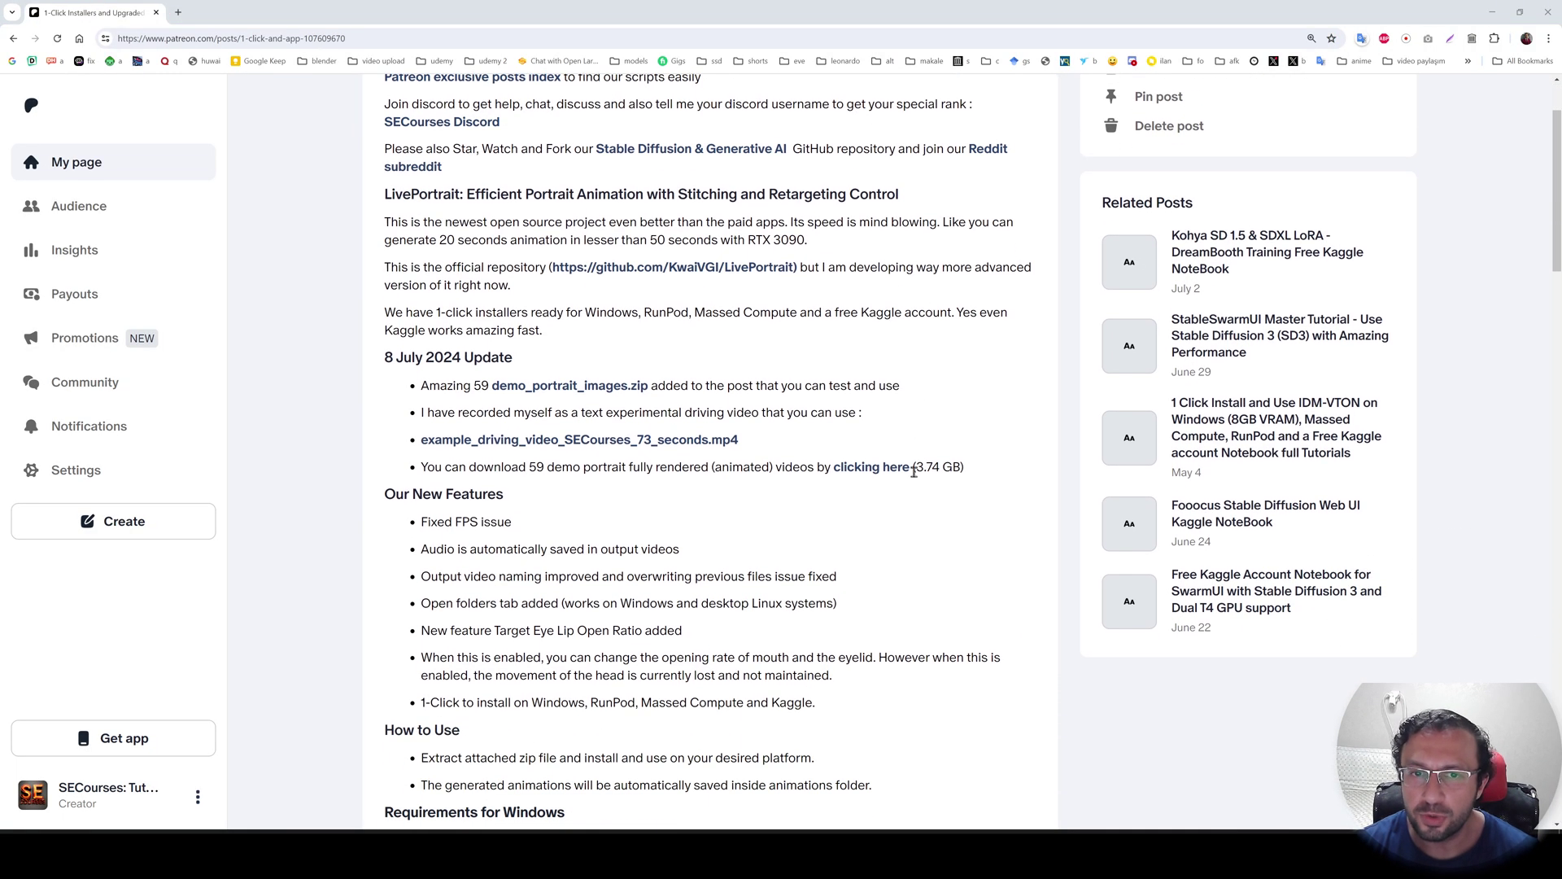
{"action": "scroll", "coordinate": [914, 472], "scroll_direction": "down", "scroll_amount": 1}
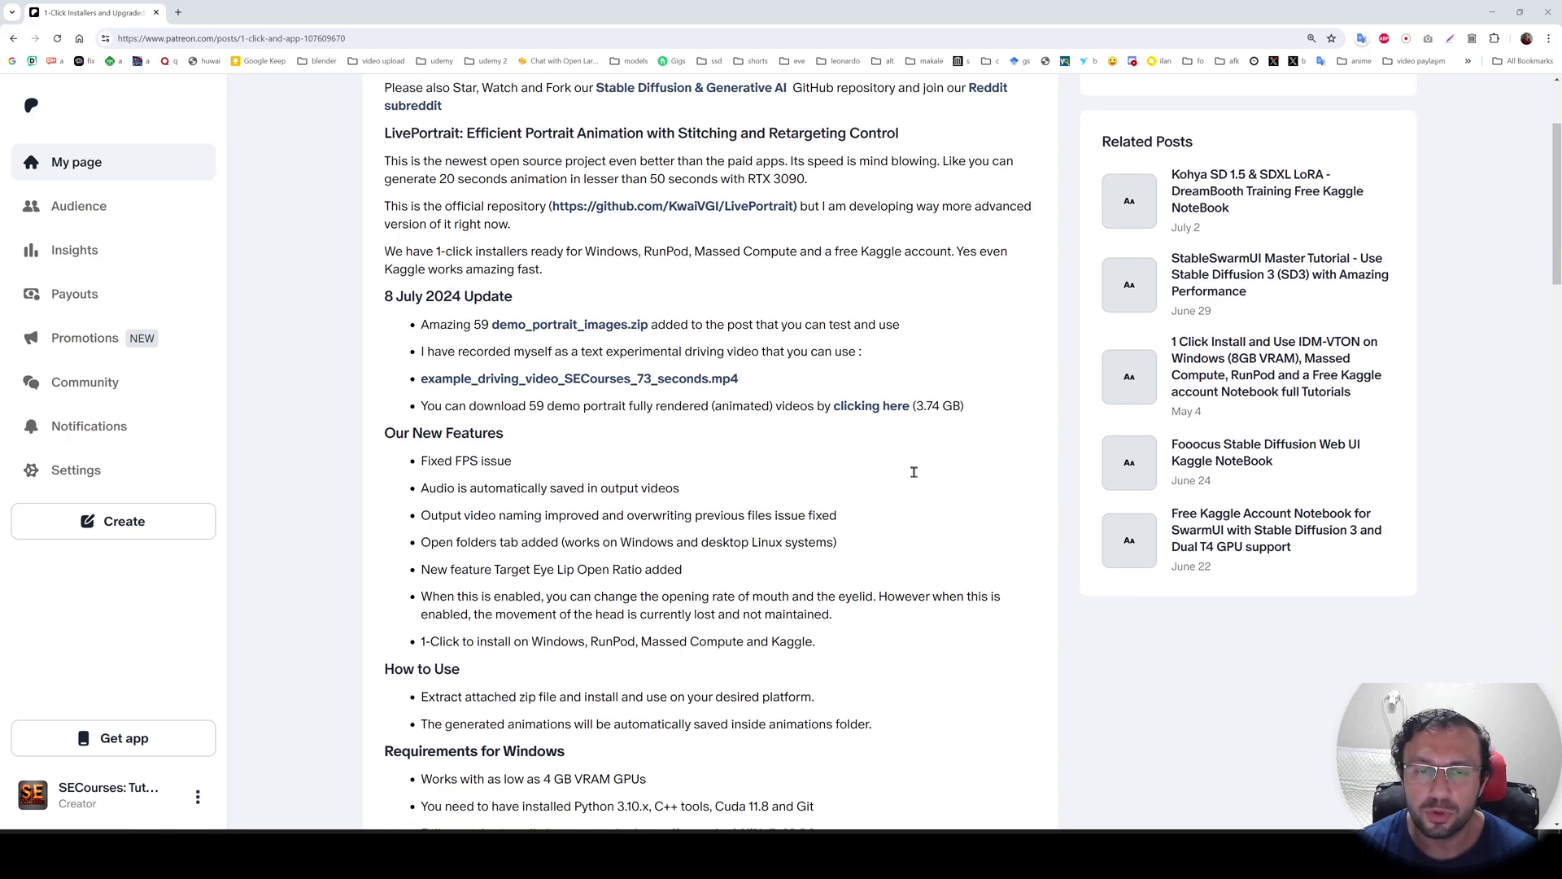
{"action": "scroll", "coordinate": [893, 453], "scroll_direction": "down", "scroll_amount": 2}
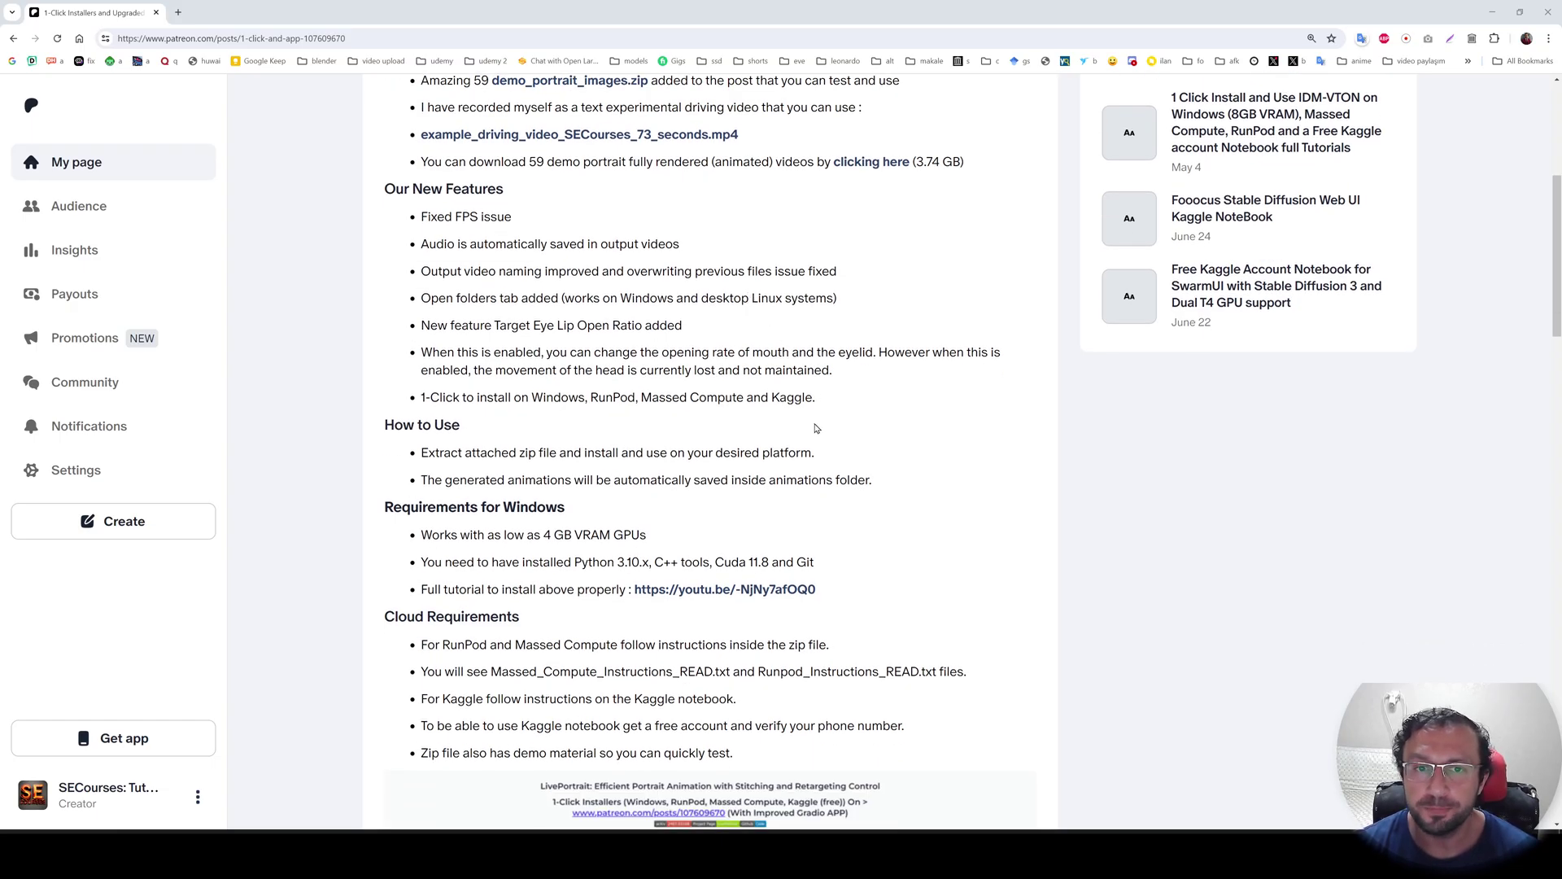
{"action": "scroll", "coordinate": [816, 428], "scroll_direction": "down", "scroll_amount": 15}
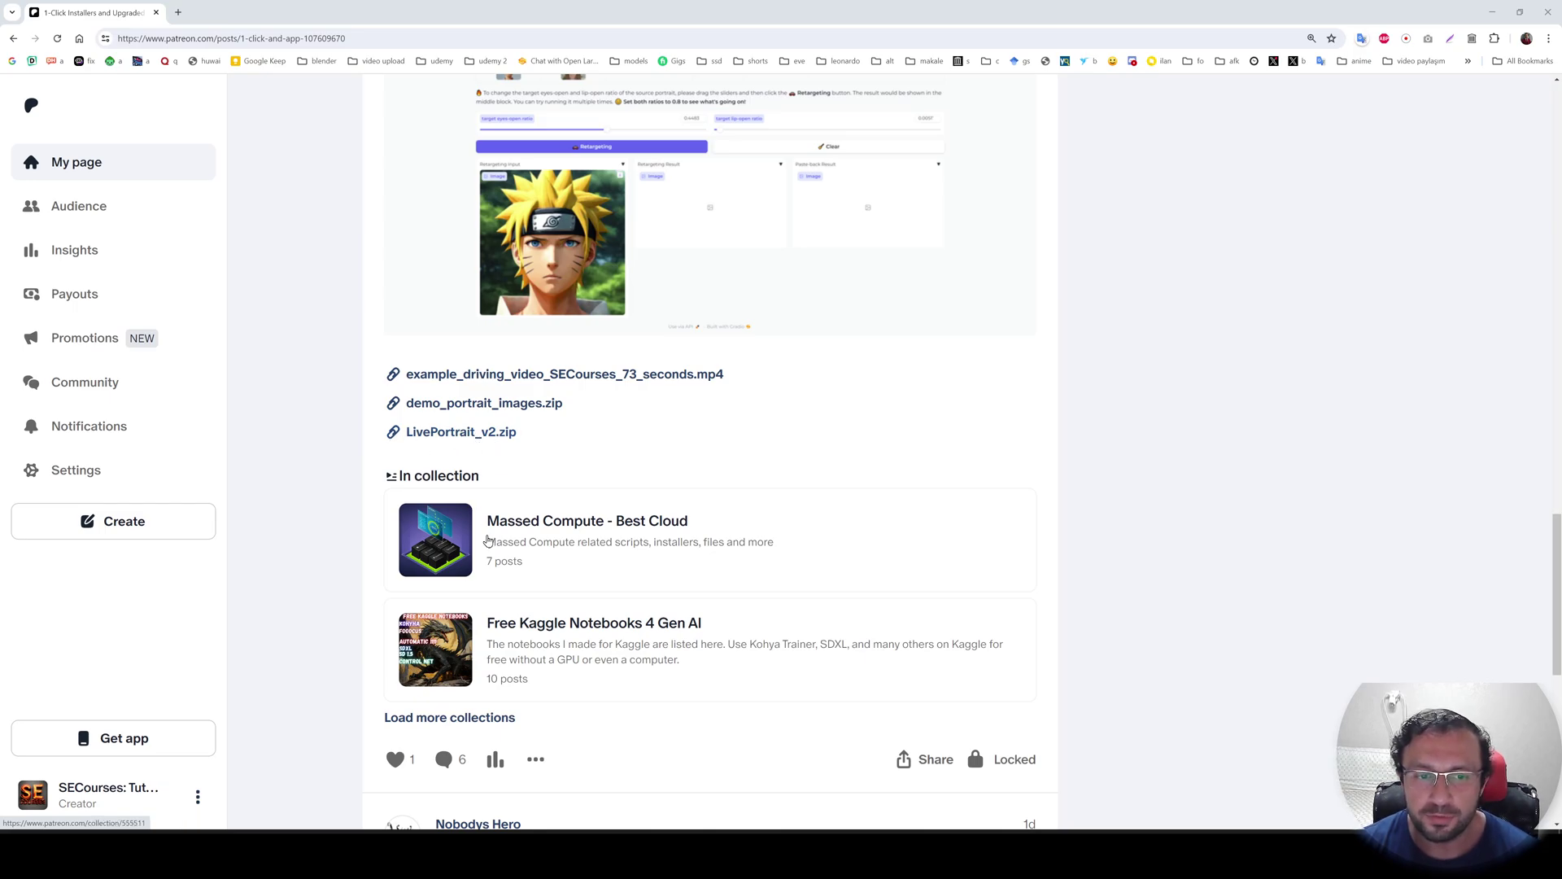
{"action": "key", "text": "ctrl+plus"}
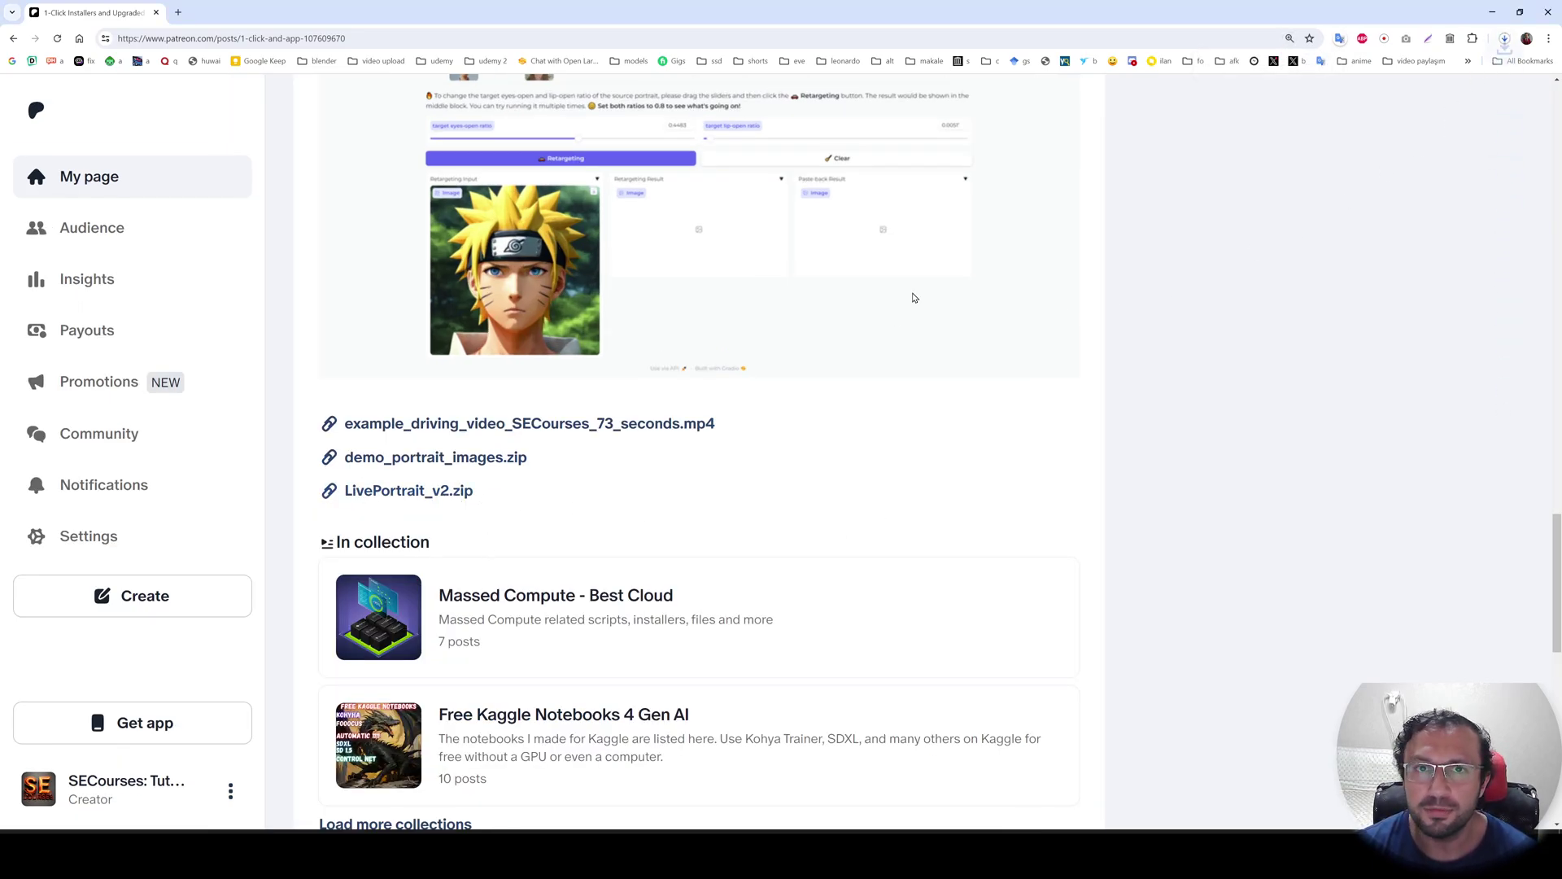
Switch to File Explorer and put LivePortrait_v2.zip from the Downloads folder onto the cache (R:) drive.
{"action": "key", "text": "alt+Tab"}
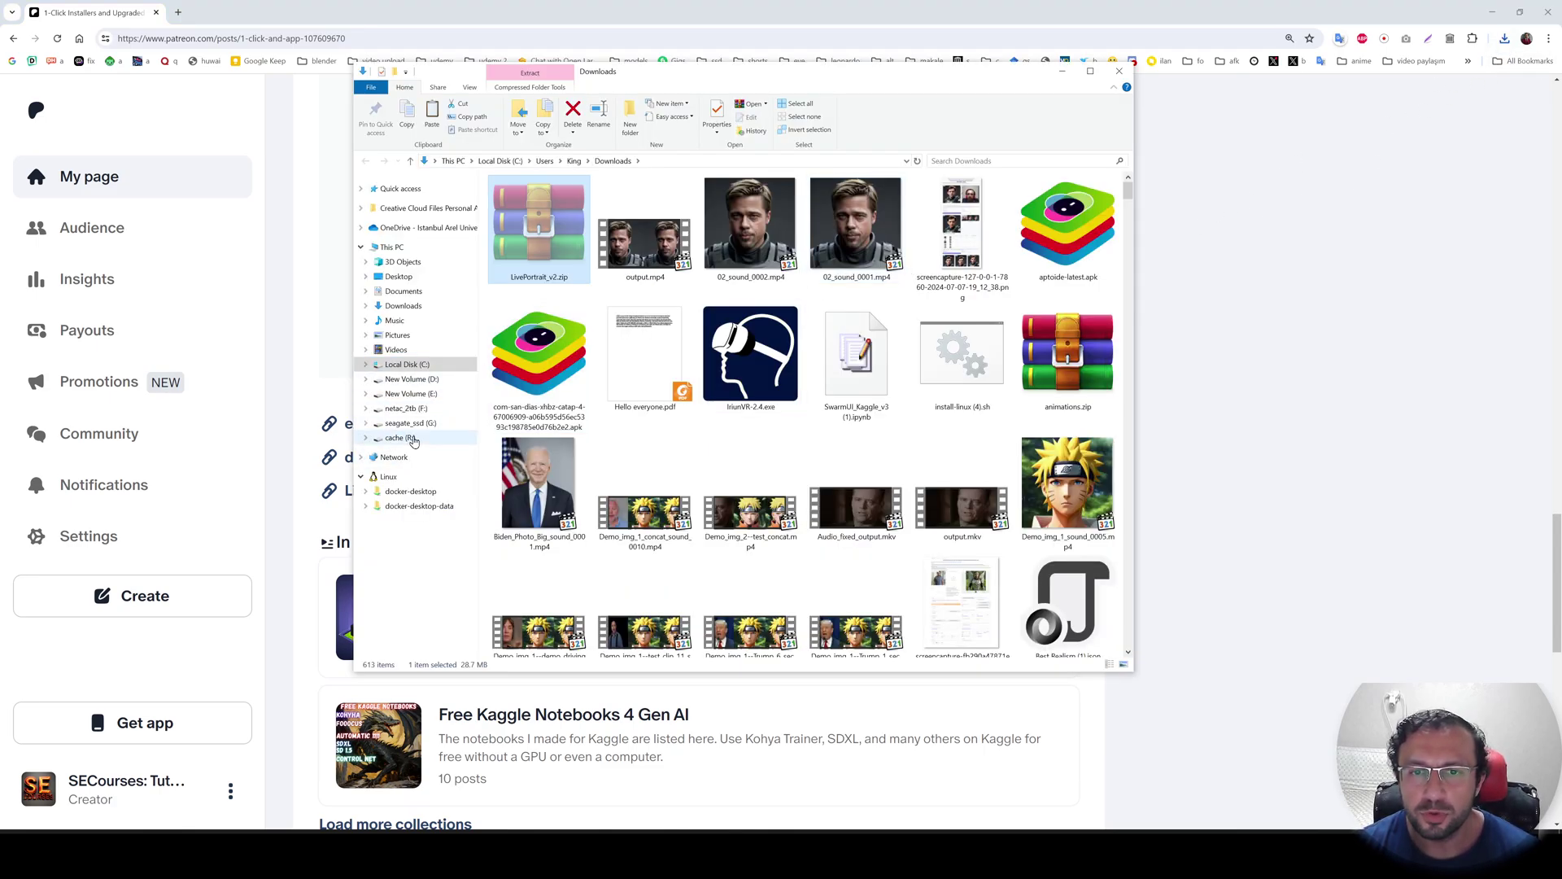
{"action": "left_click", "coordinate": [399, 438]}
{"action": "left_click", "coordinate": [1090, 72]}
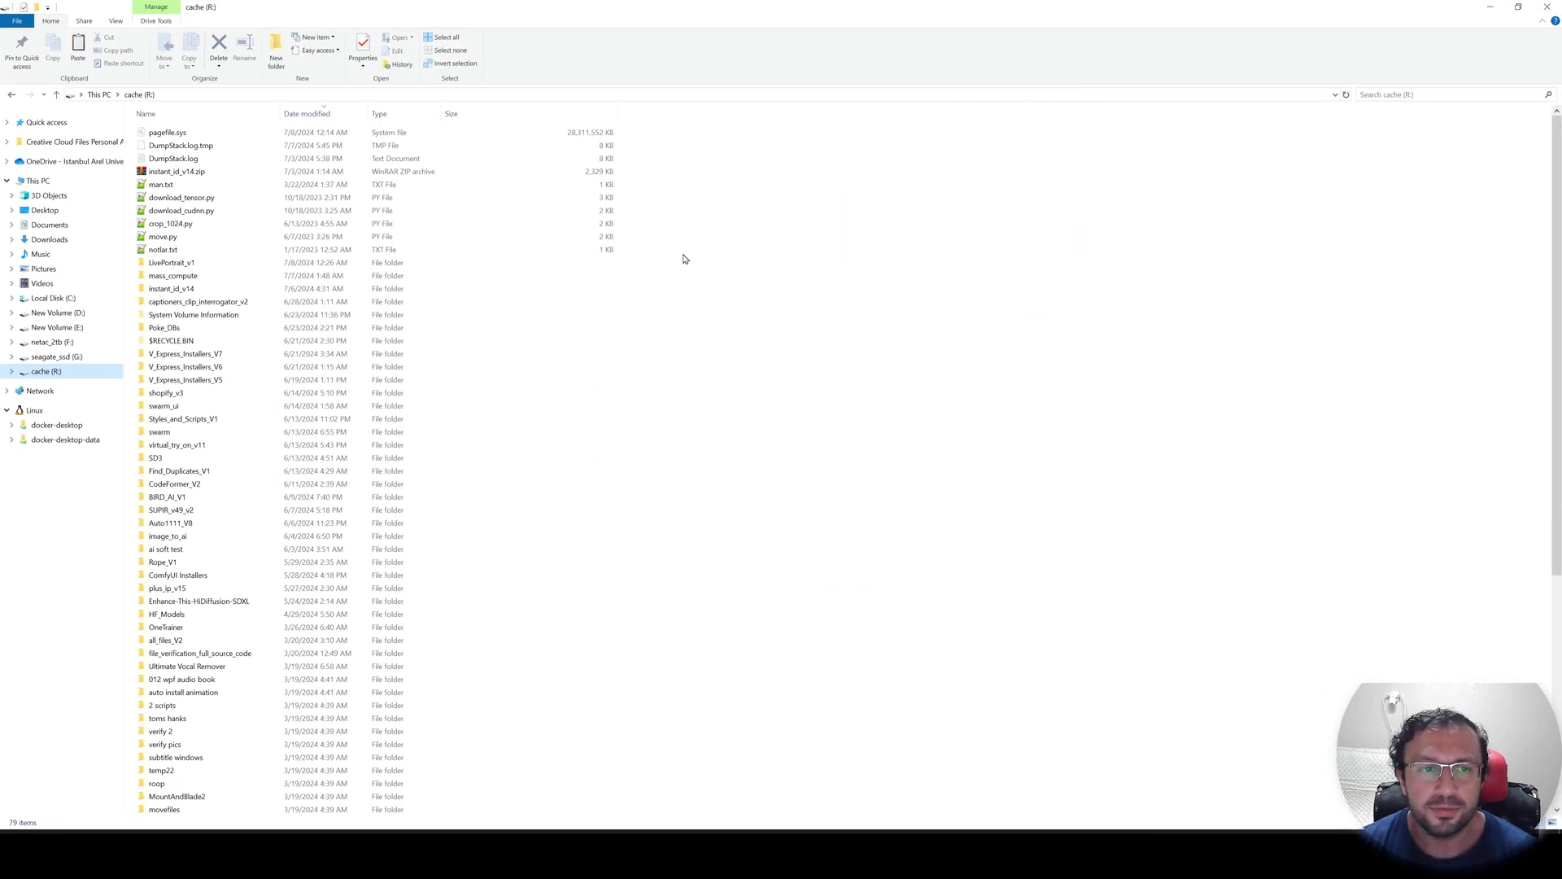
{"action": "left_click", "coordinate": [775, 337]}
{"action": "key", "text": "ctrl+v"}
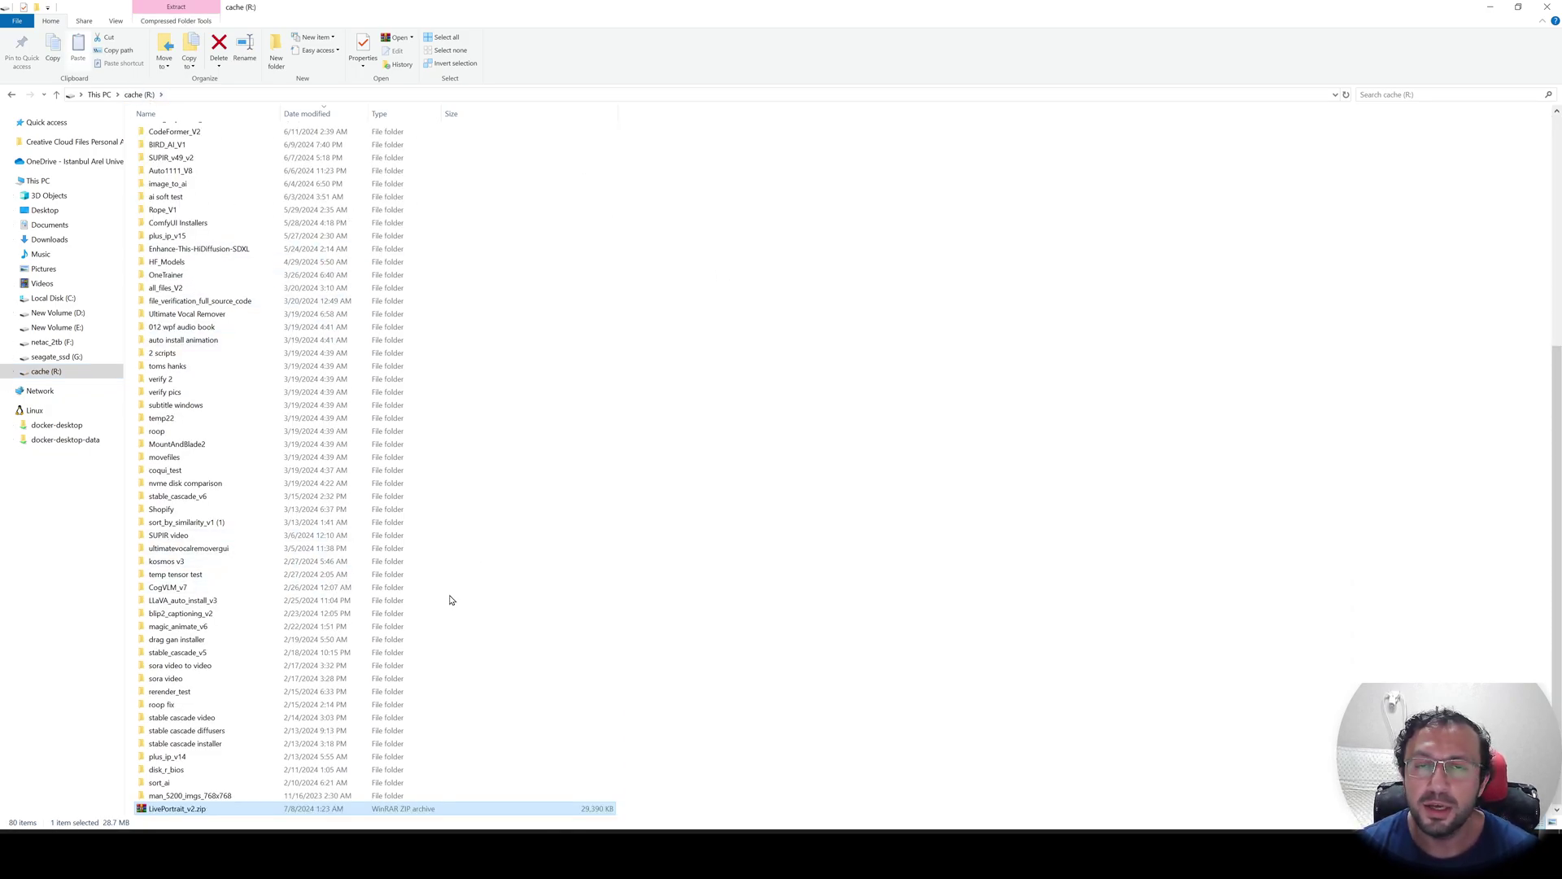
Extract LivePortrait_v2.zip on the cache (R:) drive into its own LivePortrait_v2 folder.
{"action": "right_click", "coordinate": [204, 808]}
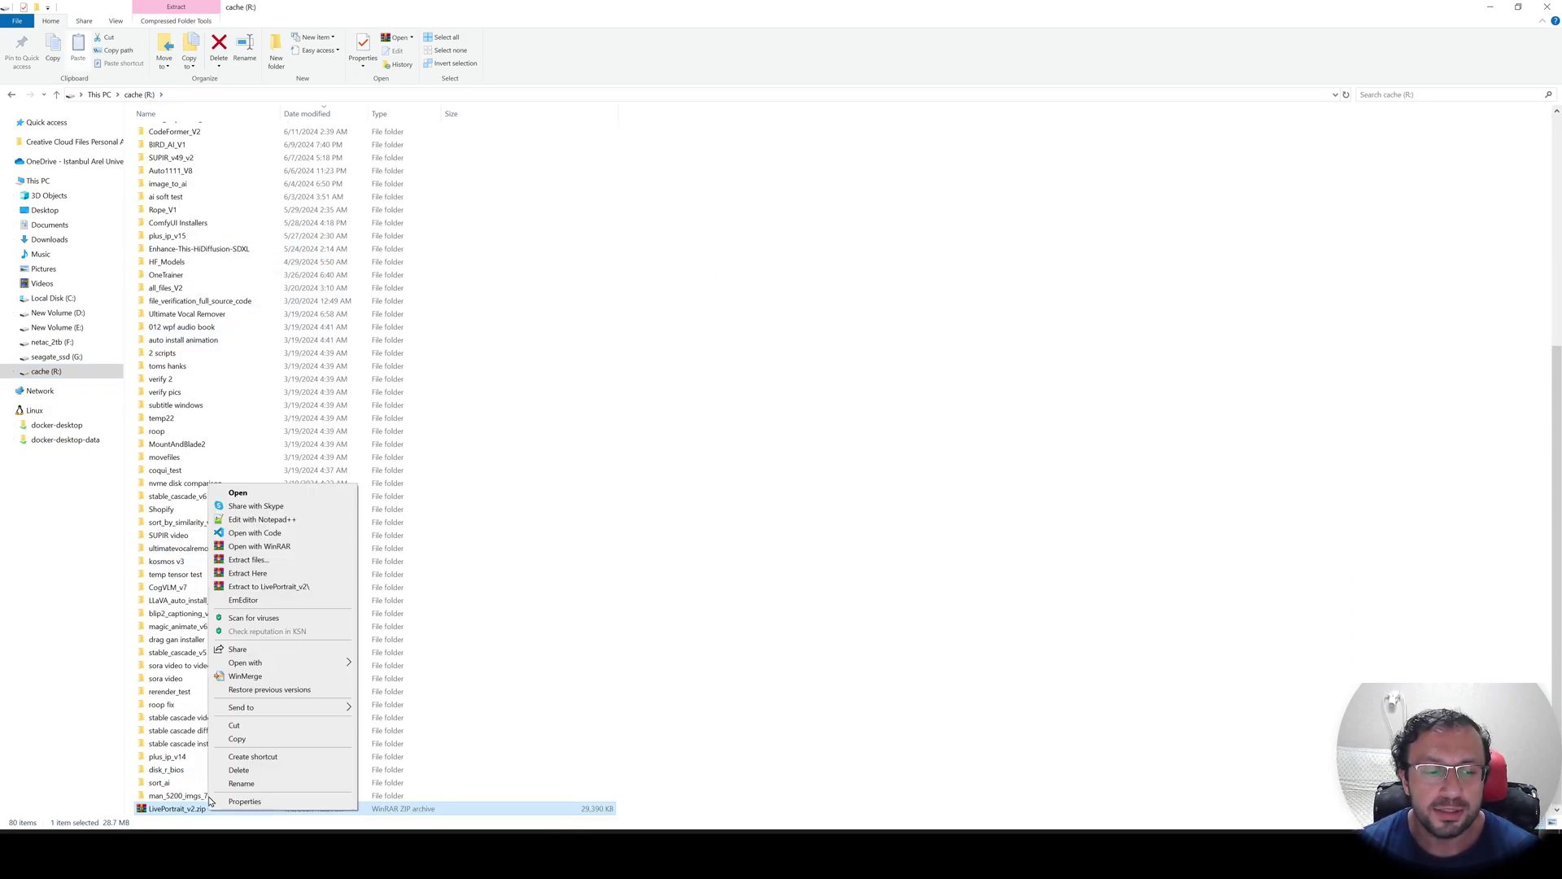
{"action": "left_click", "coordinate": [269, 586]}
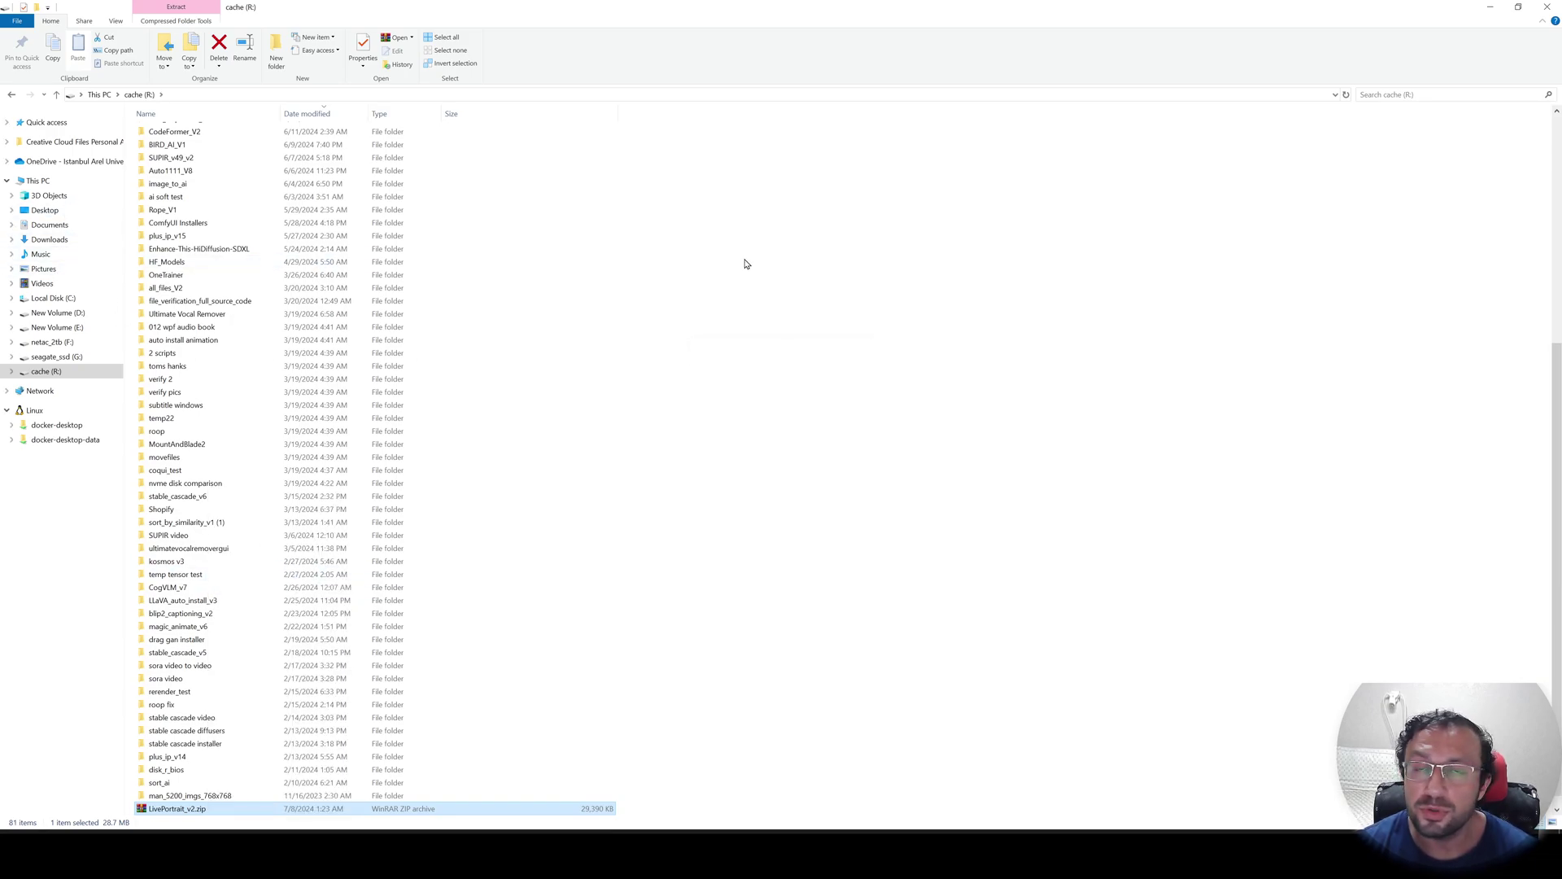
{"action": "scroll", "coordinate": [699, 309], "scroll_direction": "up", "scroll_amount": 10}
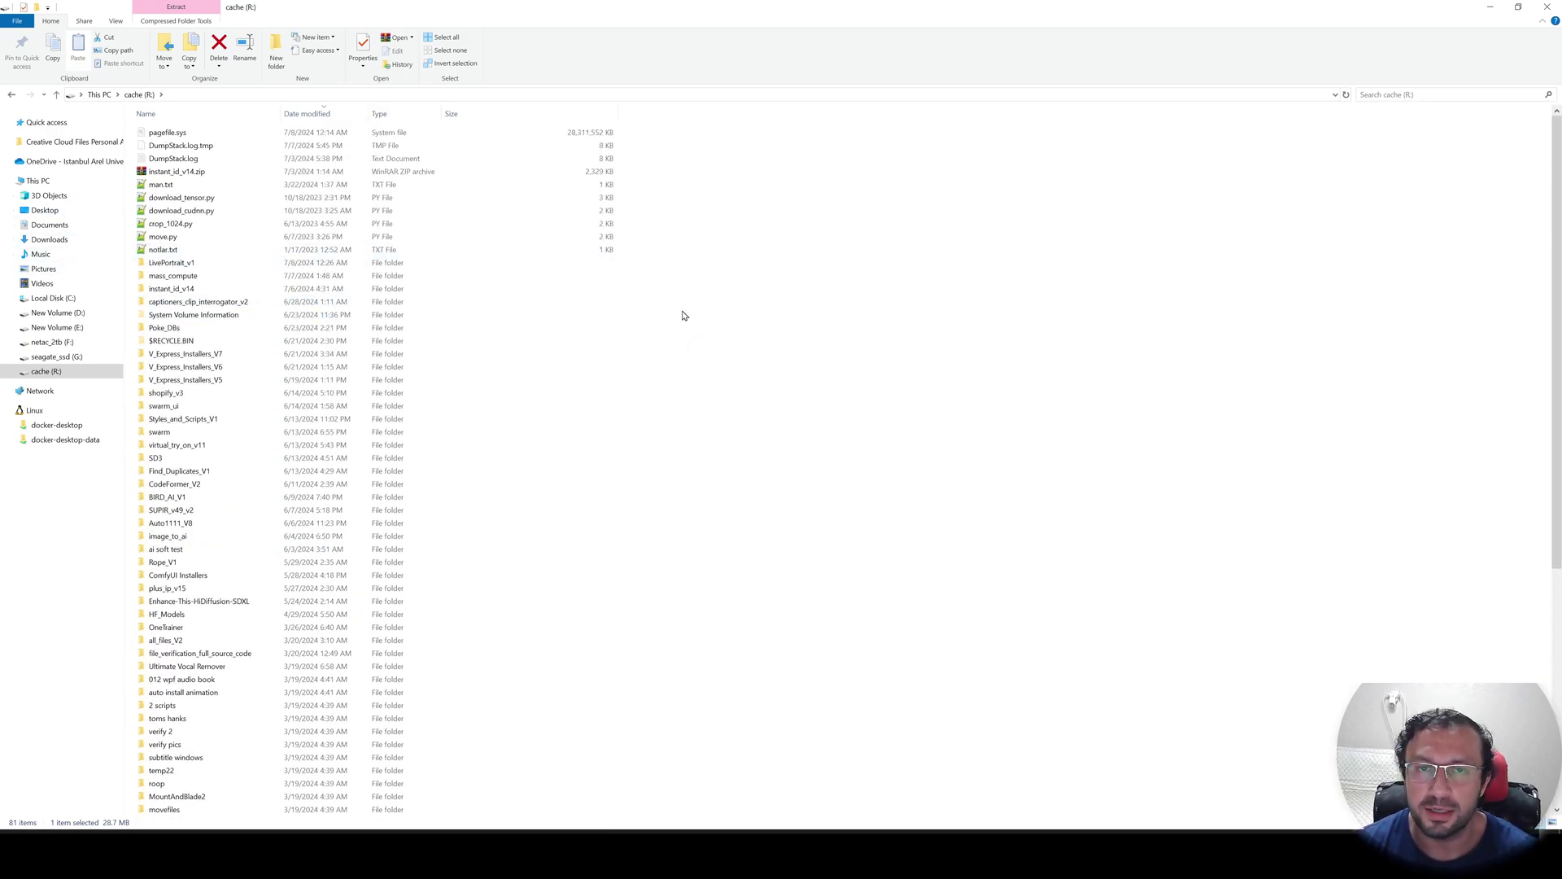
Open the extracted LivePortrait_v2 folder and run Windows_Install.bat.
{"action": "double_click", "coordinate": [171, 262]}
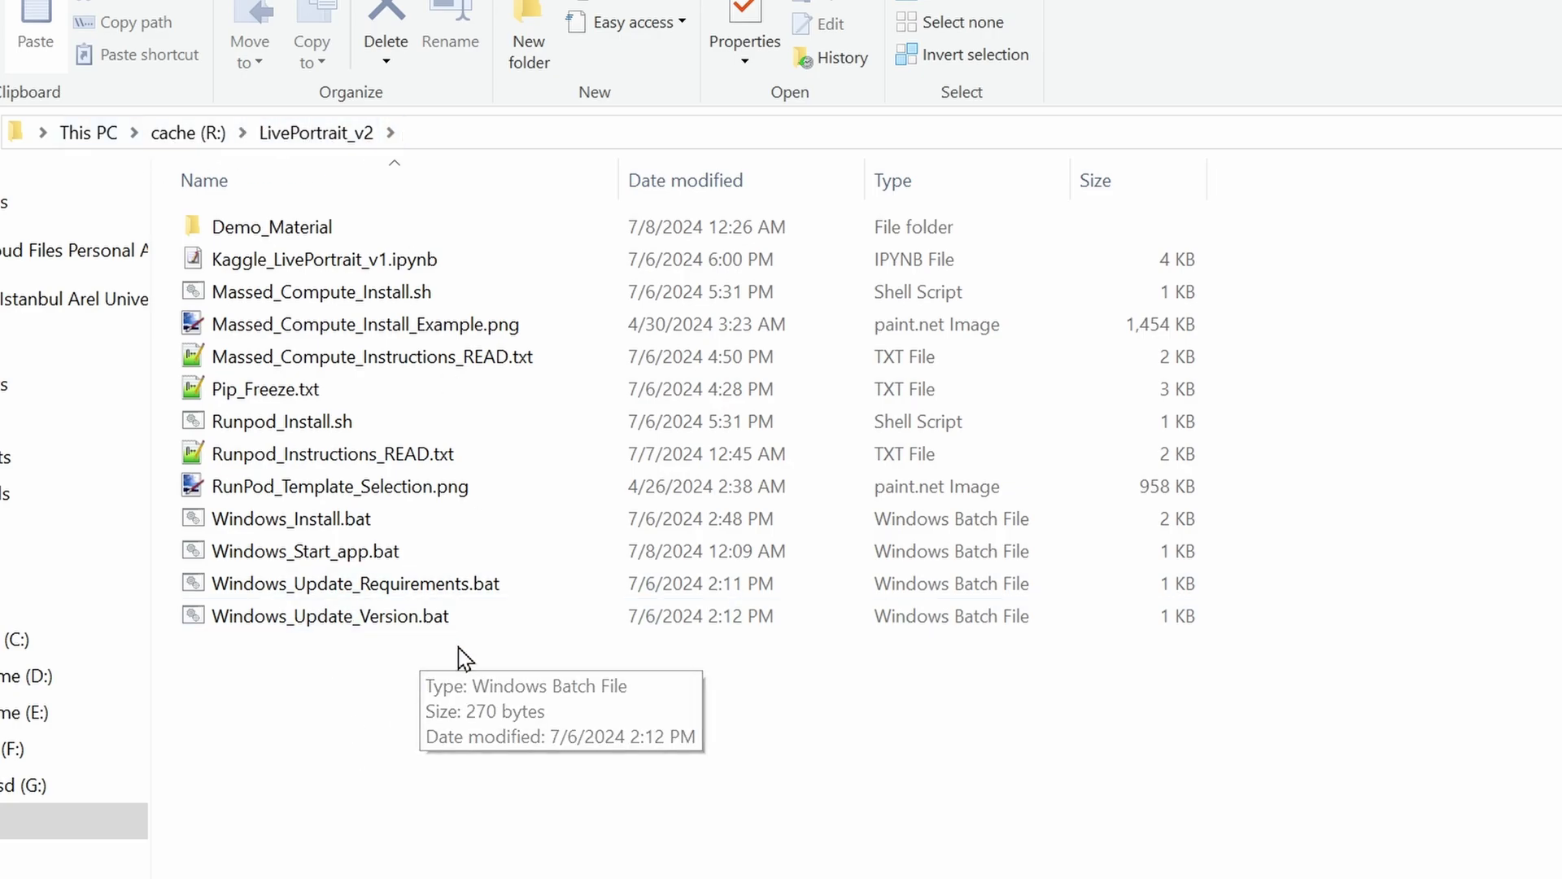
{"action": "double_click", "coordinate": [320, 525]}
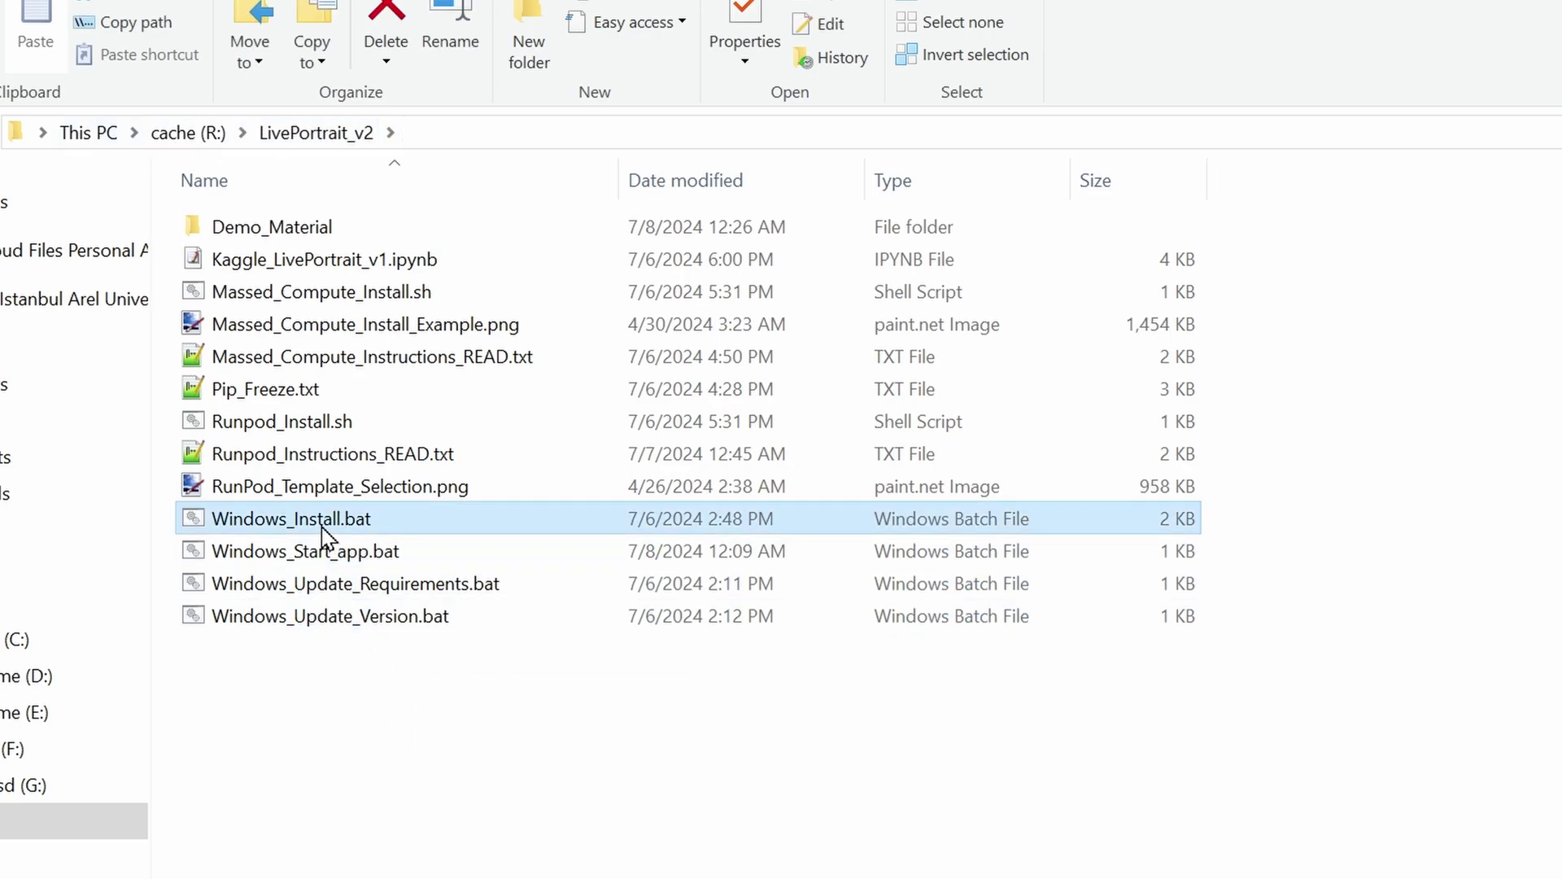
{"action": "left_click_drag", "start_coordinate": [720, 91], "coordinate": [1196, 460]}
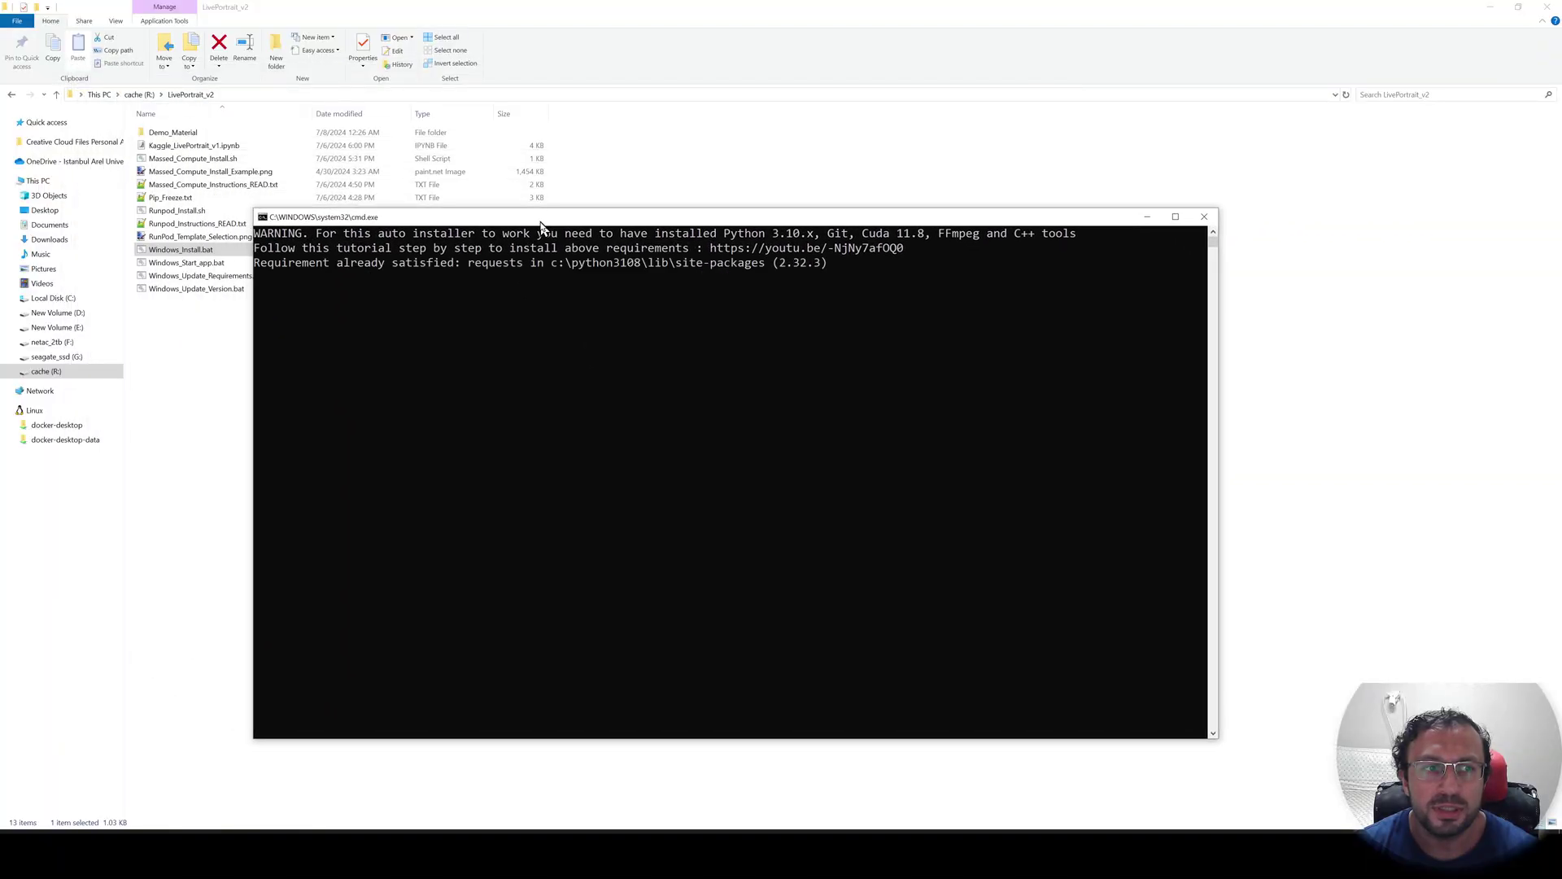
{"action": "left_click_drag", "start_coordinate": [541, 226], "coordinate": [605, 215]}
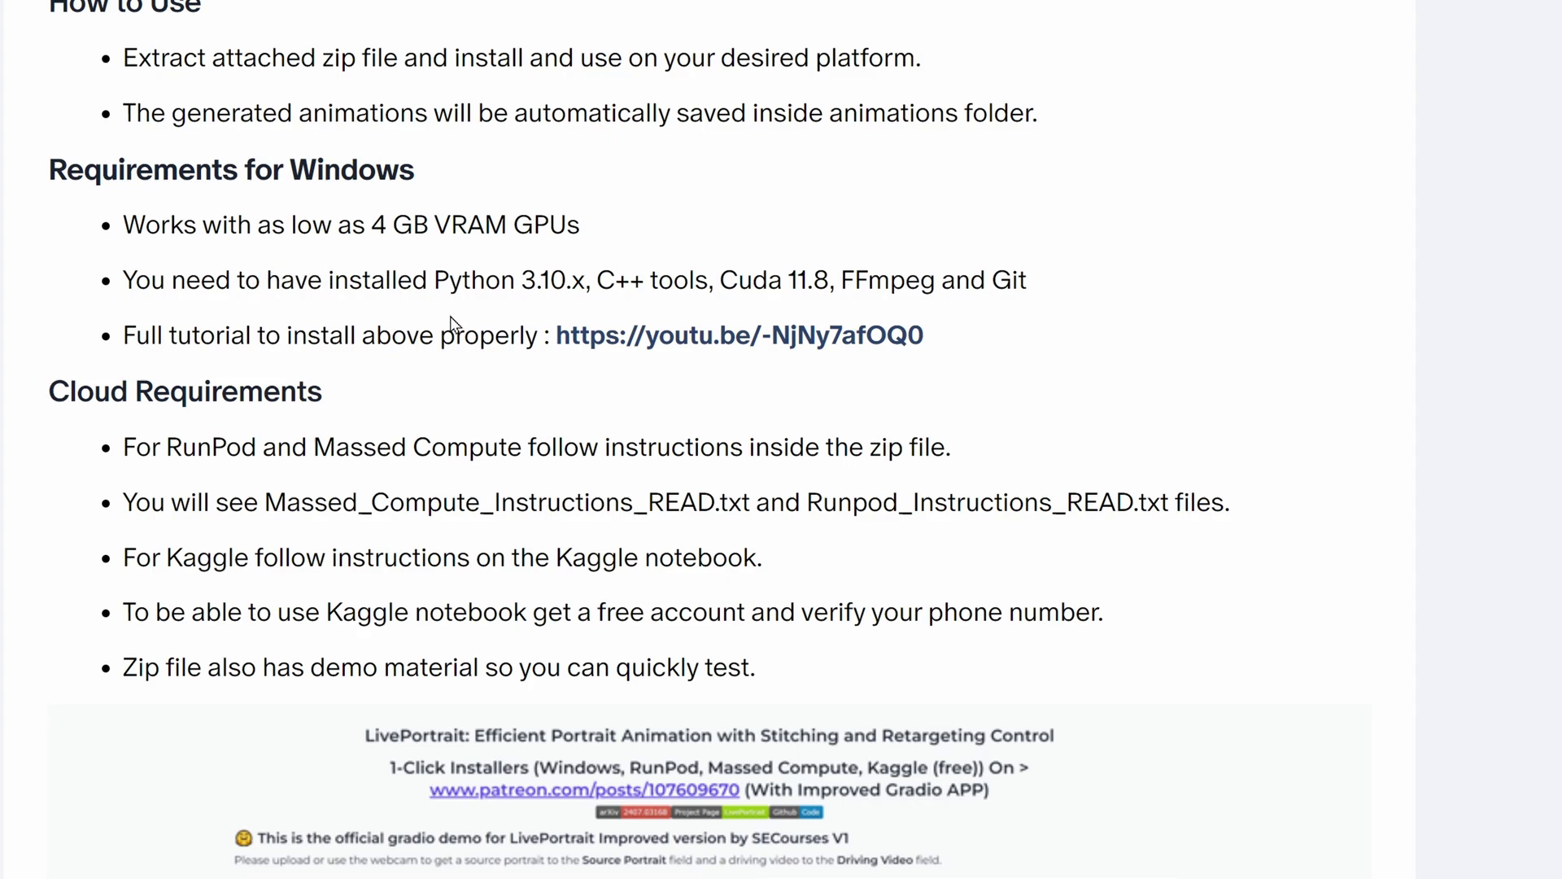
Check the Python, C++ tools, Cuda, FFmpeg and Git requirements for Windows in the Patreon post and open the linked YouTube installation tutorial.
{"action": "left_click_drag", "start_coordinate": [443, 278], "coordinate": [602, 287]}
{"action": "left_click", "coordinate": [697, 304]}
{"action": "left_click_drag", "start_coordinate": [830, 285], "coordinate": [792, 287]}
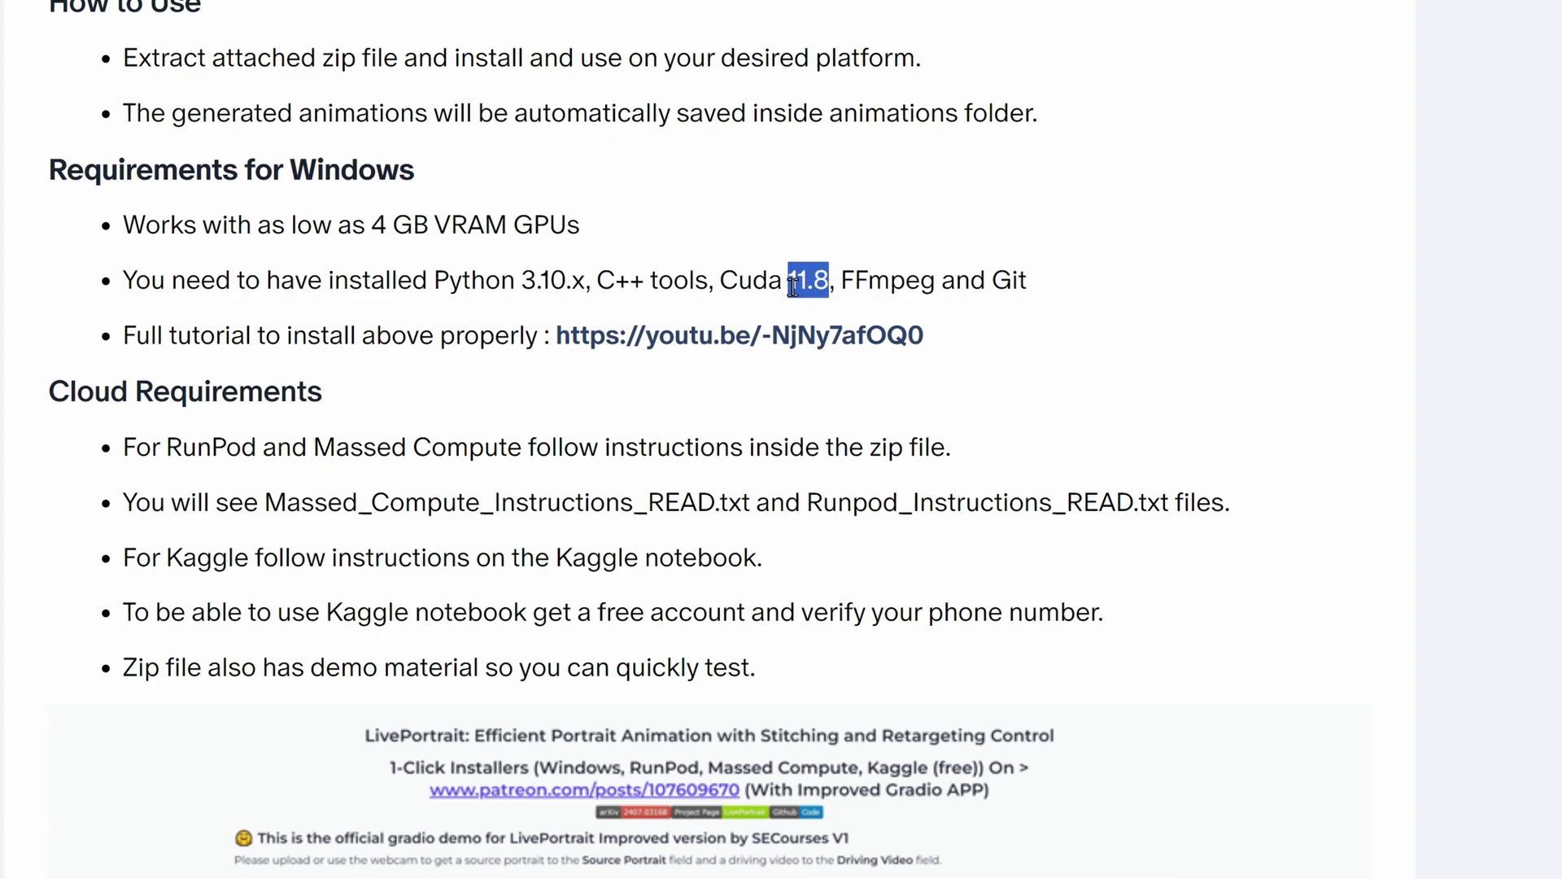
{"action": "left_click", "coordinate": [911, 284]}
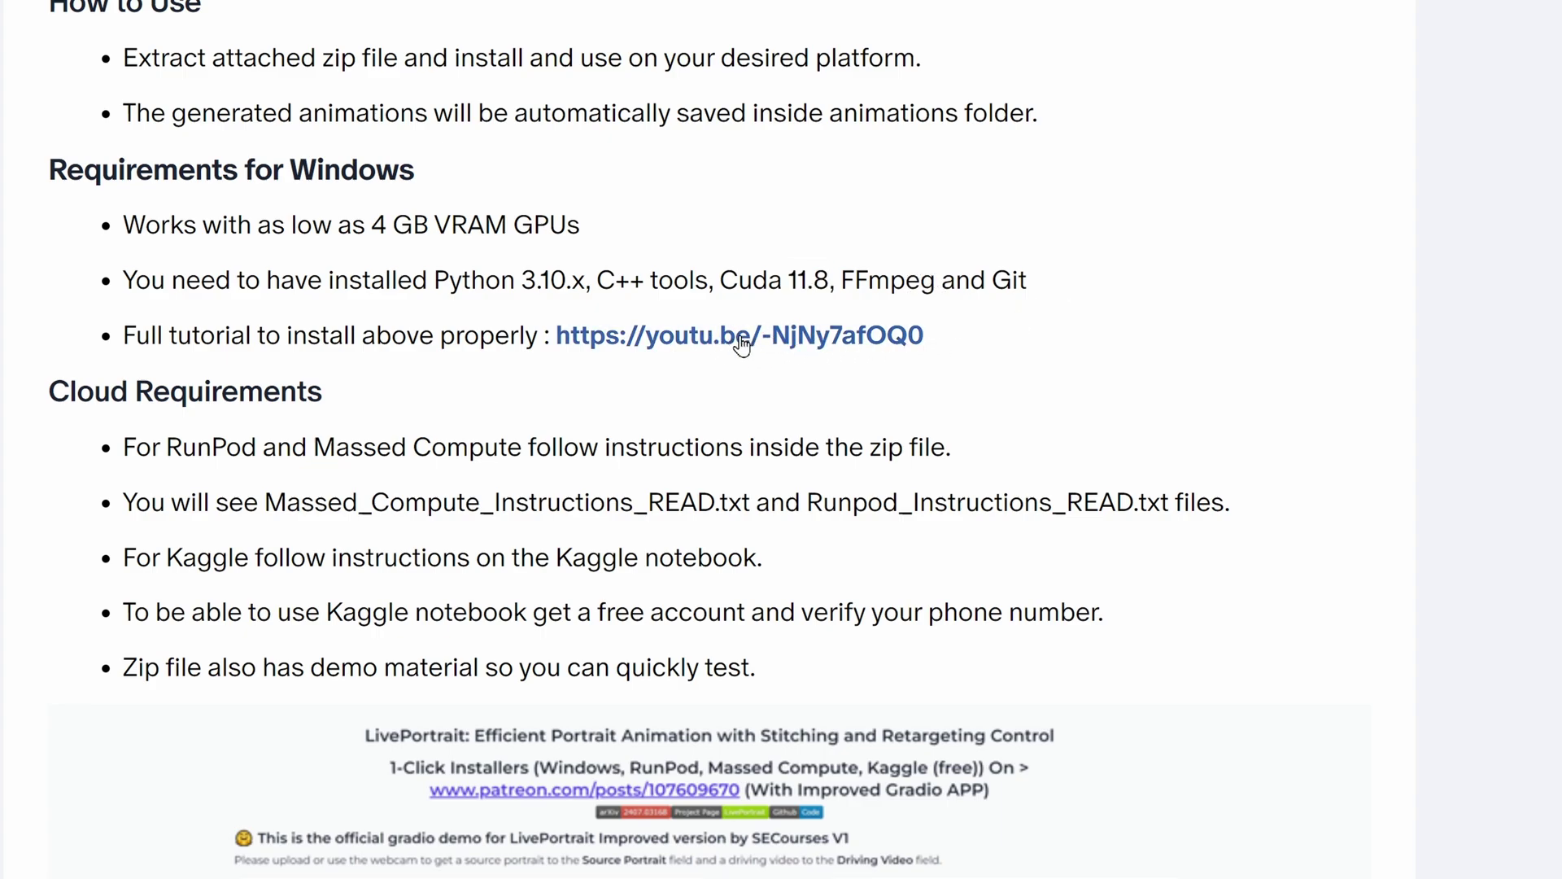
{"action": "left_click", "coordinate": [871, 335]}
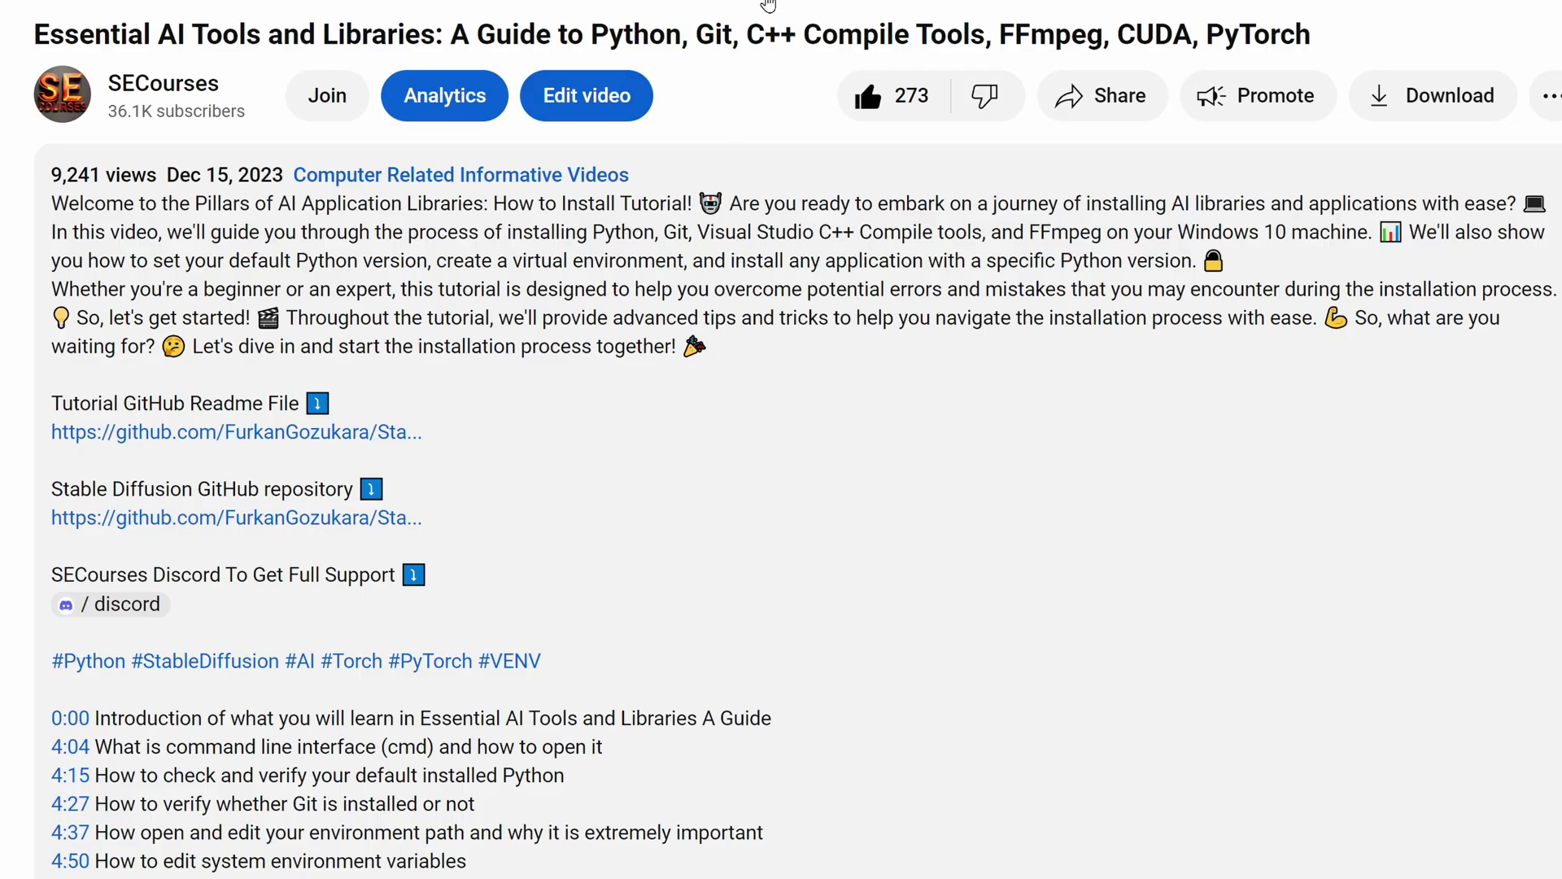
Look through the chapter list in the tutorial video's description for the Python, Git, C++ tools, FFmpeg and CUDA installation sections.
{"action": "scroll", "coordinate": [830, 708], "scroll_direction": "down", "scroll_amount": 8}
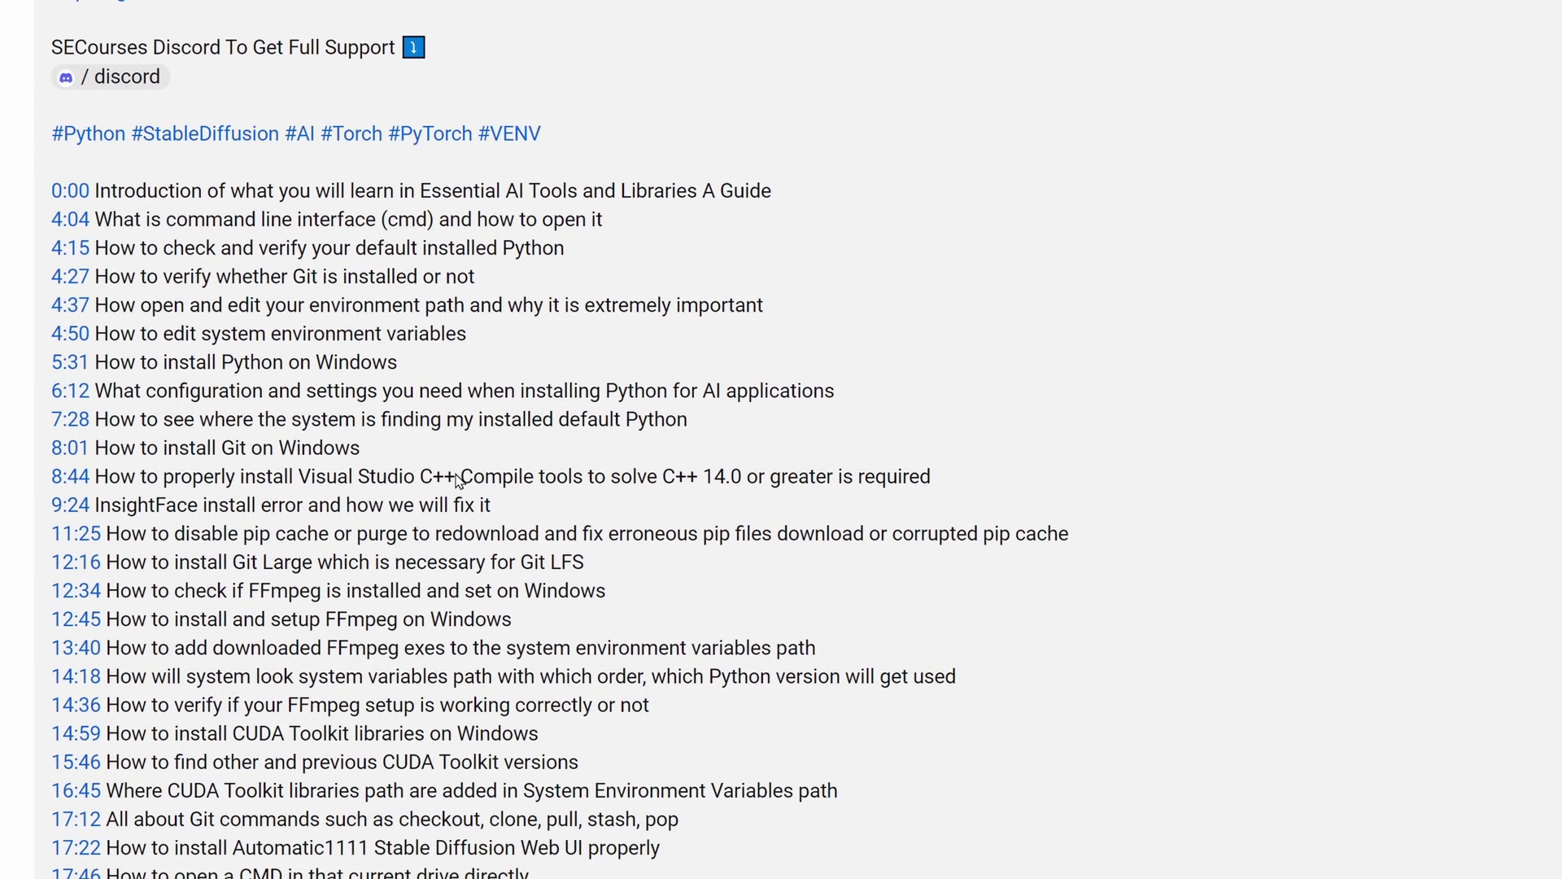
{"action": "scroll", "coordinate": [969, 635], "scroll_direction": "down", "scroll_amount": 3}
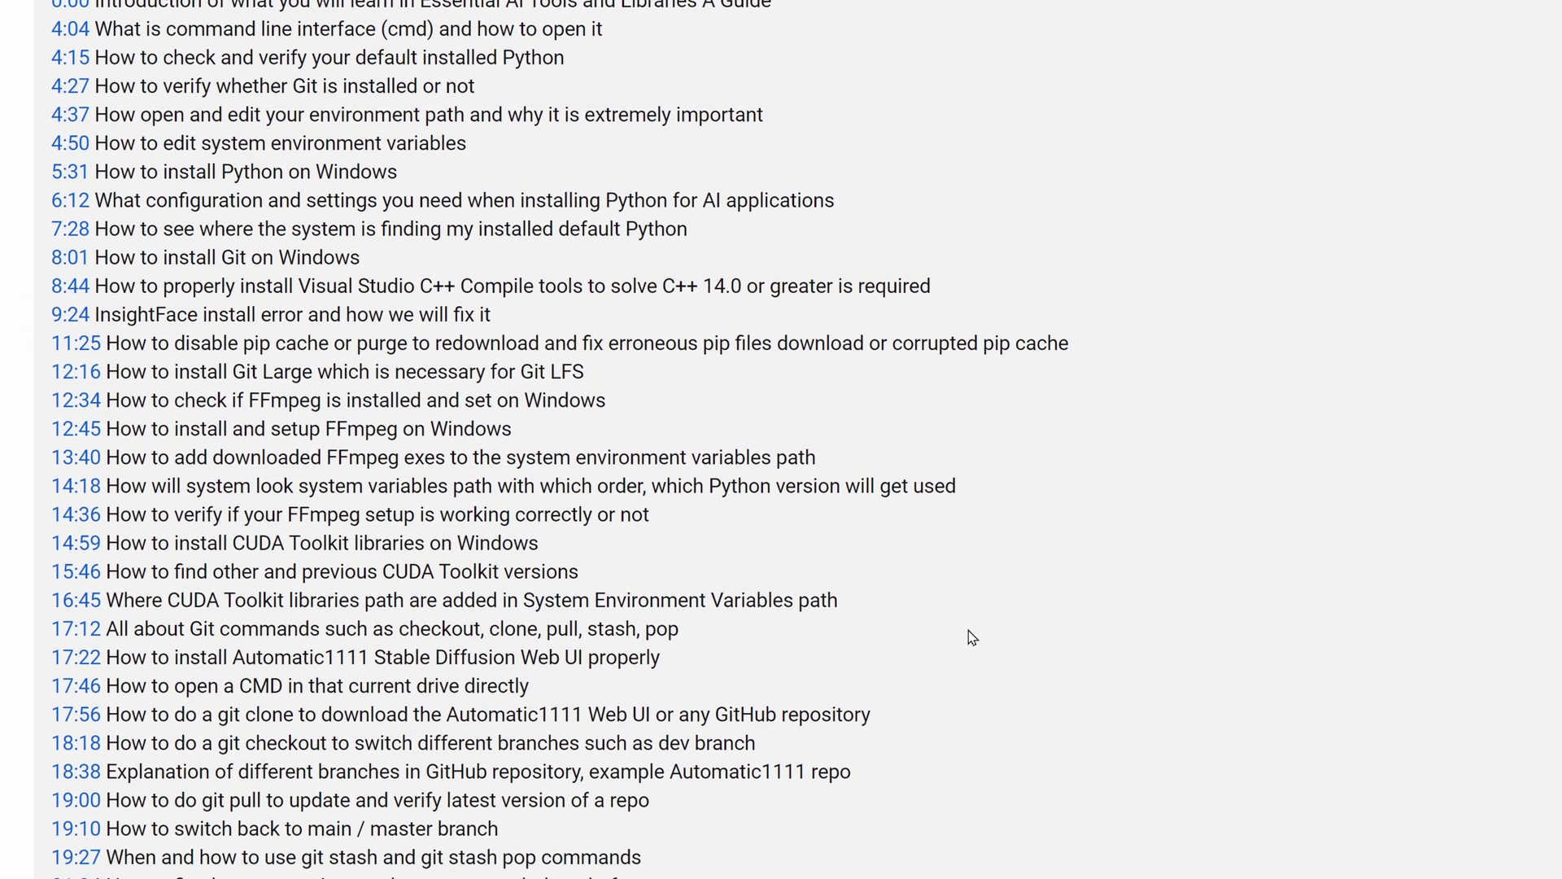
{"action": "scroll", "coordinate": [913, 566], "scroll_direction": "down", "scroll_amount": 3}
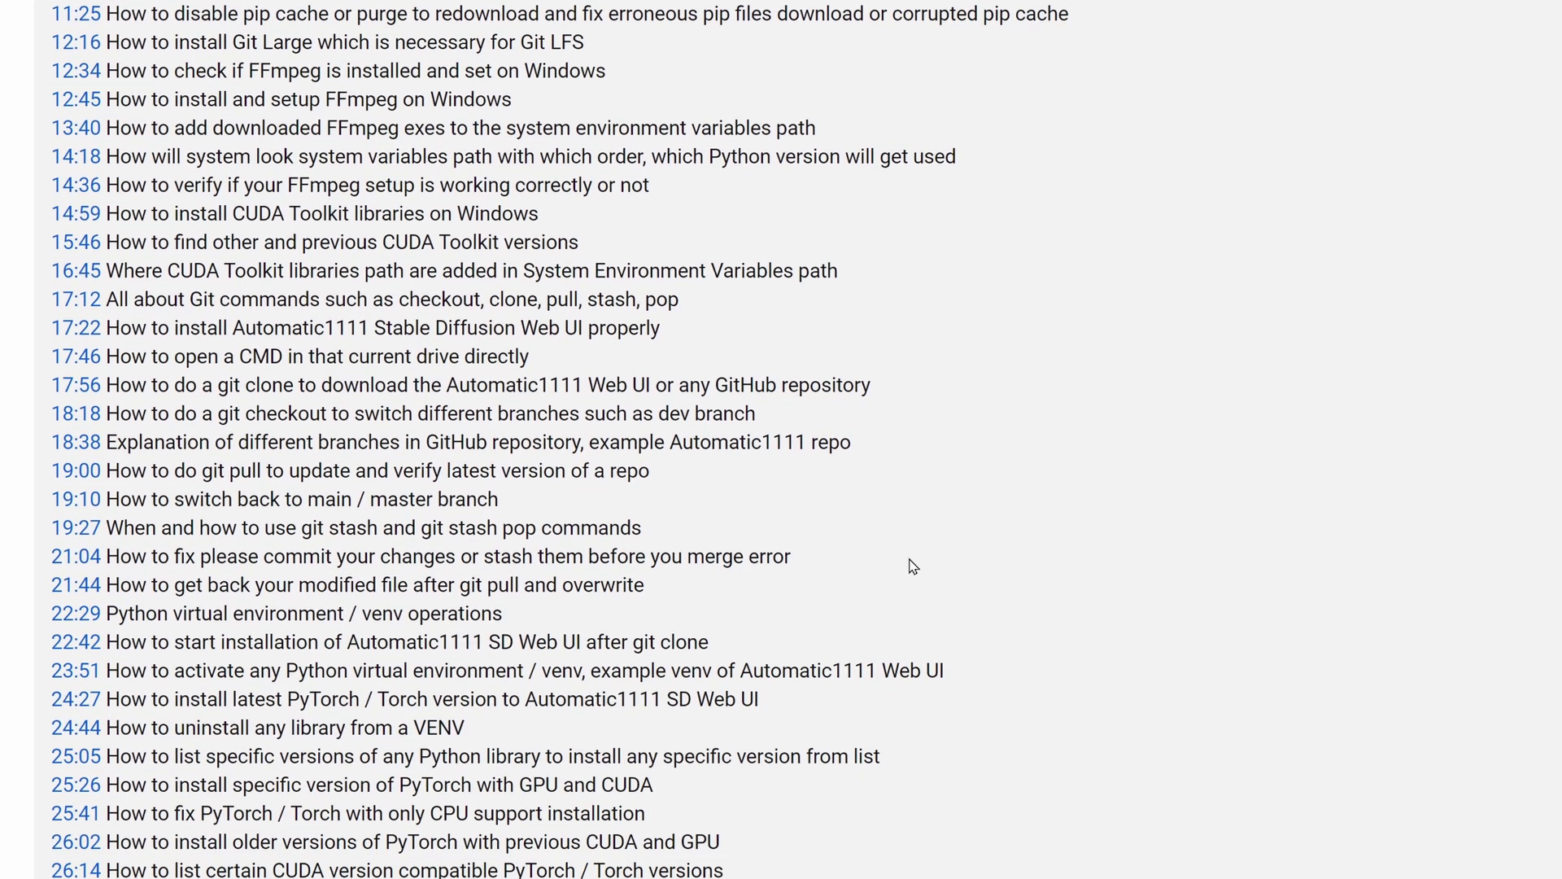
{"action": "scroll", "coordinate": [993, 610], "scroll_direction": "down", "scroll_amount": 3}
{"action": "scroll", "coordinate": [1004, 627], "scroll_direction": "up", "scroll_amount": 20}
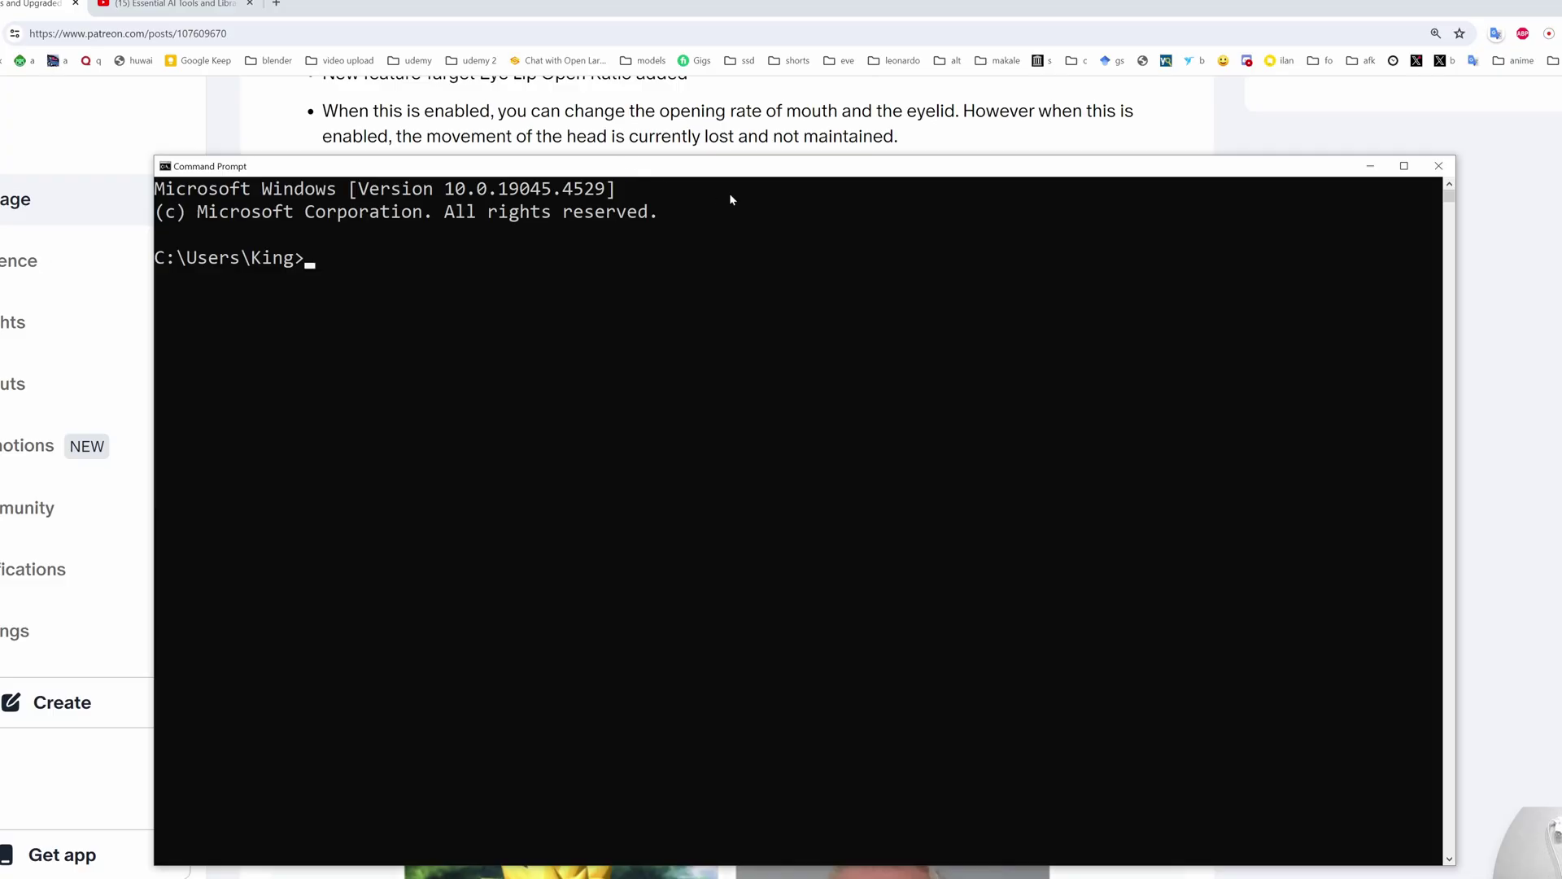
Switch to Command Prompt and check the Python, FFmpeg and CUDA installations by running python, ffmpeg and nvcc --version.
{"action": "type", "text": "ython"}
{"action": "key", "text": "Return"}
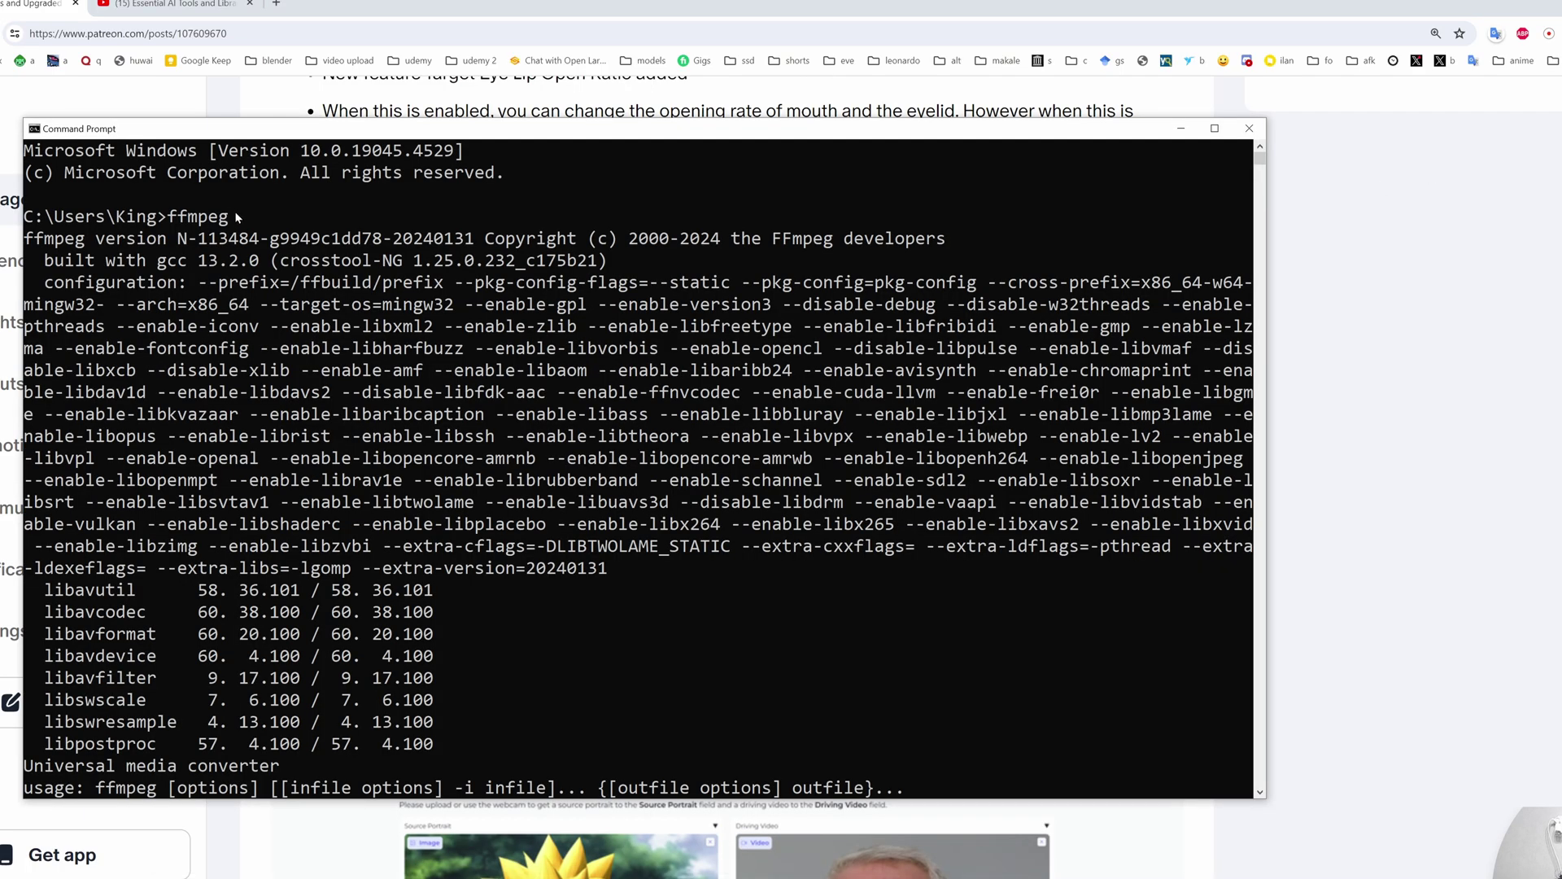
{"action": "left_click_drag", "start_coordinate": [236, 215], "coordinate": [156, 221]}
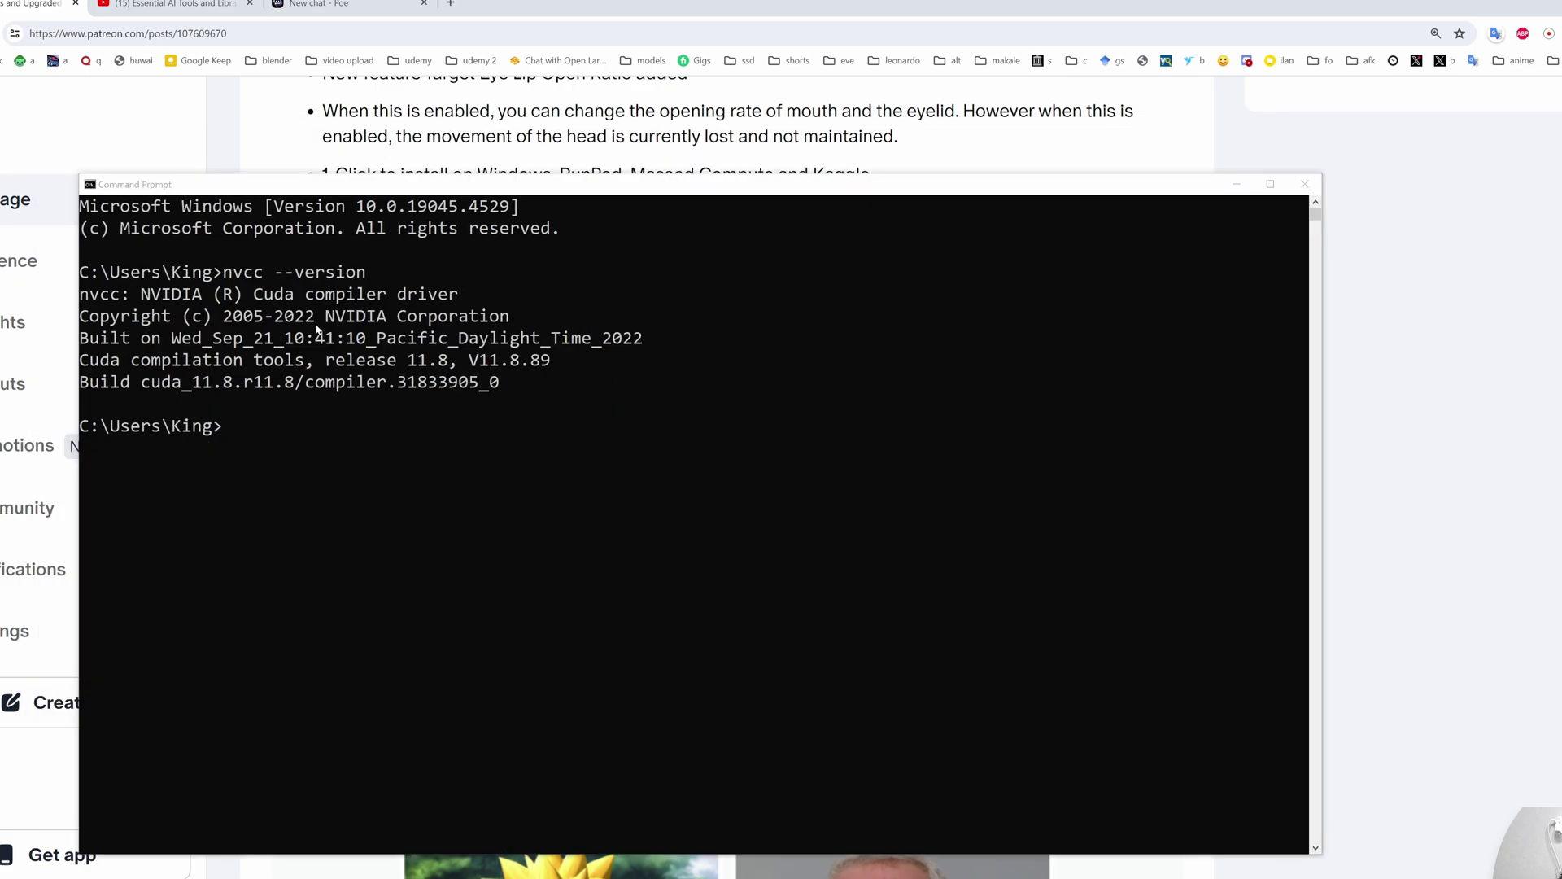
{"action": "left_click", "coordinate": [268, 282]}
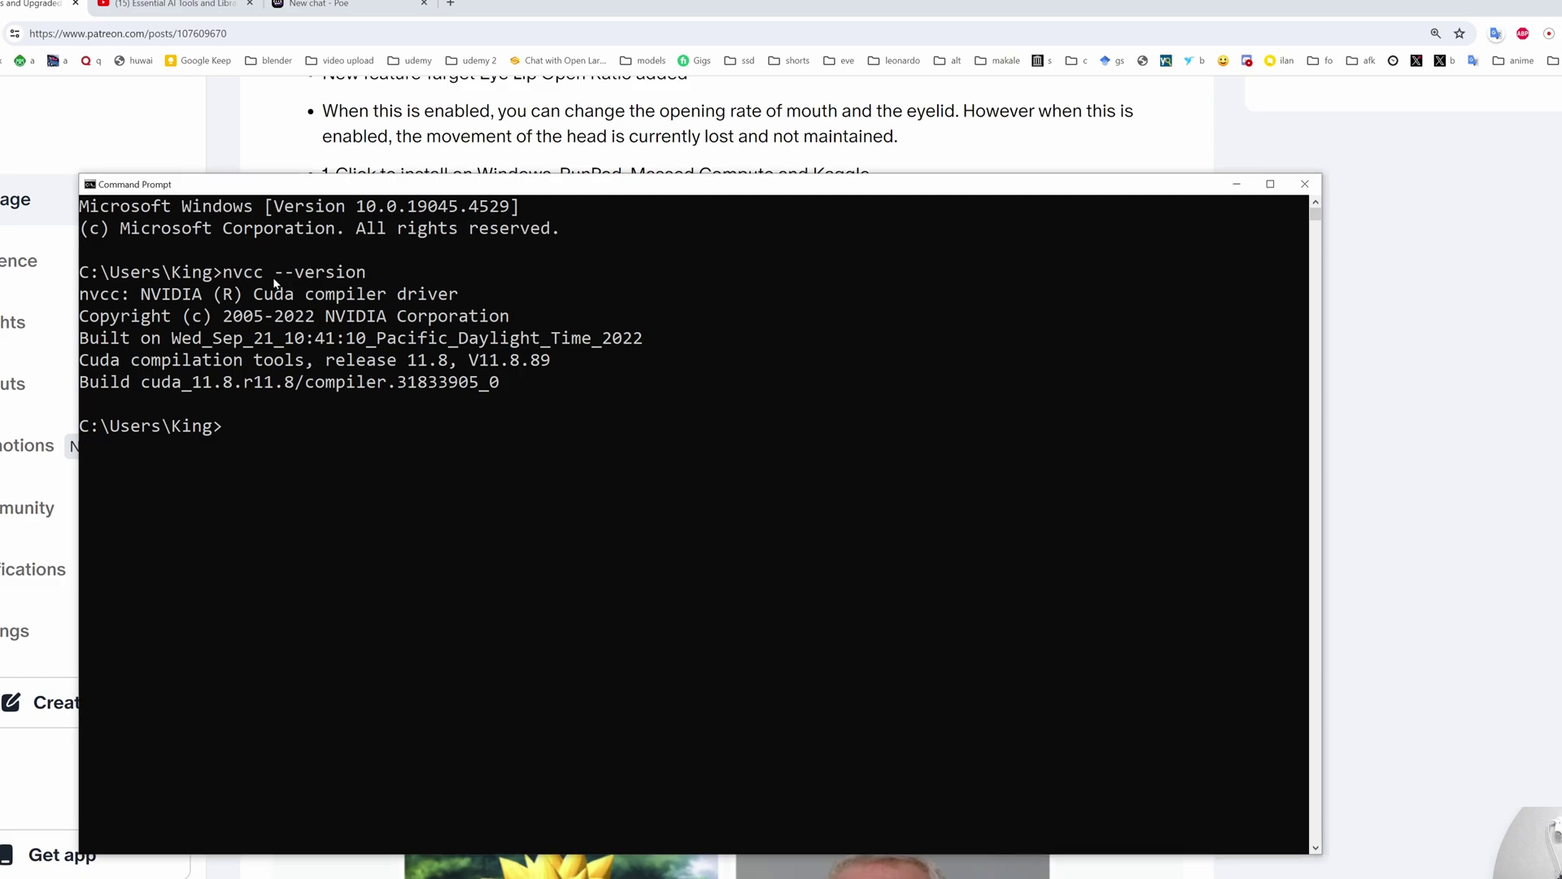
{"action": "left_click_drag", "start_coordinate": [372, 281], "coordinate": [218, 275]}
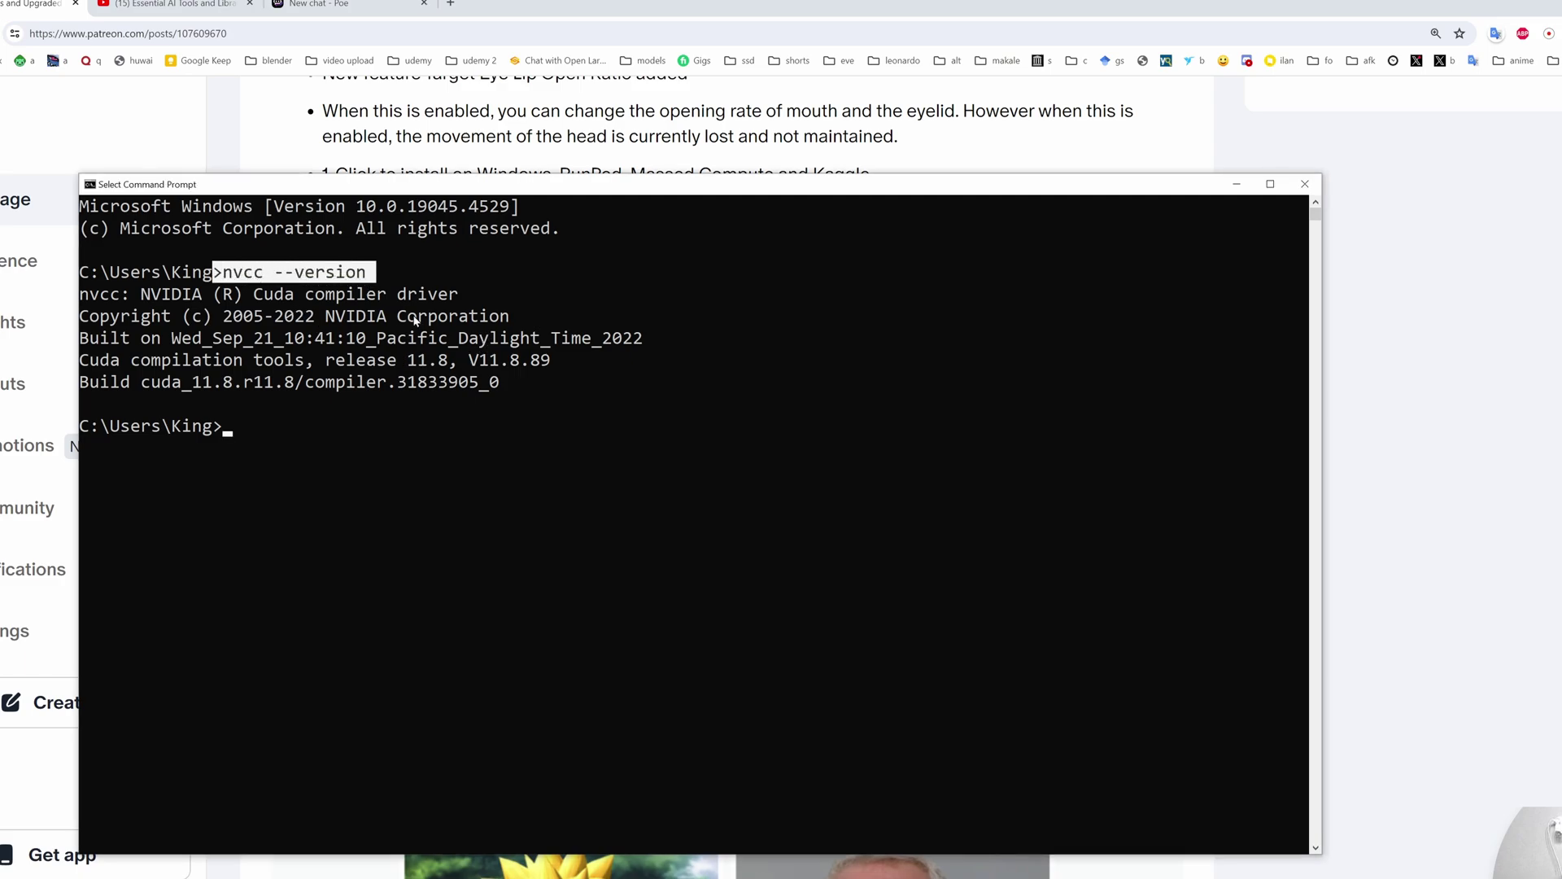
{"action": "left_click", "coordinate": [1370, 214]}
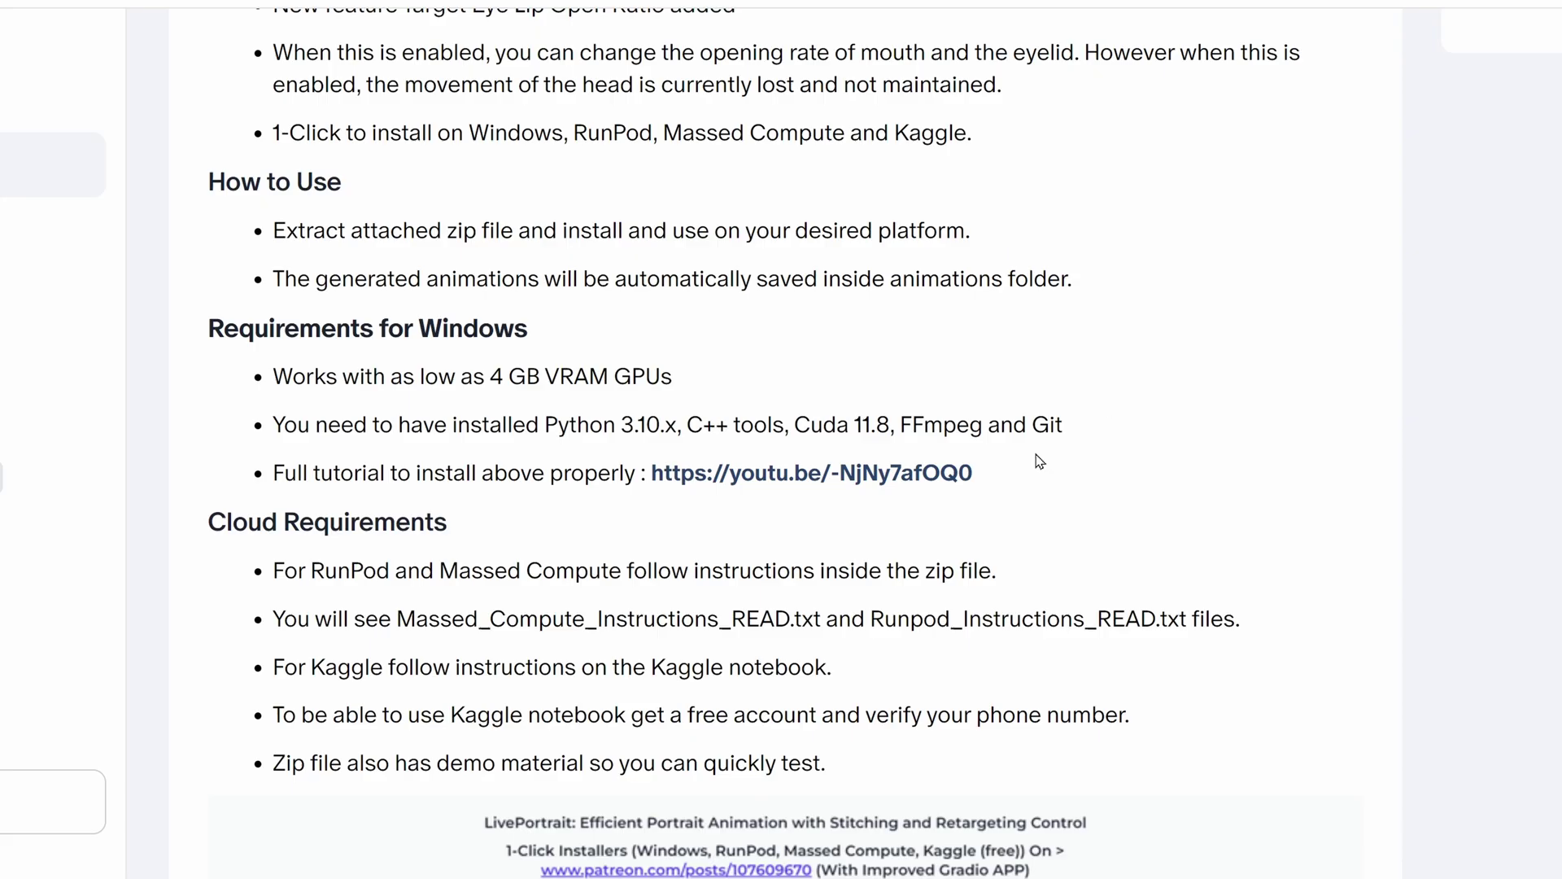
Highlight C++ tools and the full required-software line under Requirements for Windows in the Patreon post.
{"action": "left_click_drag", "start_coordinate": [784, 428], "coordinate": [694, 427]}
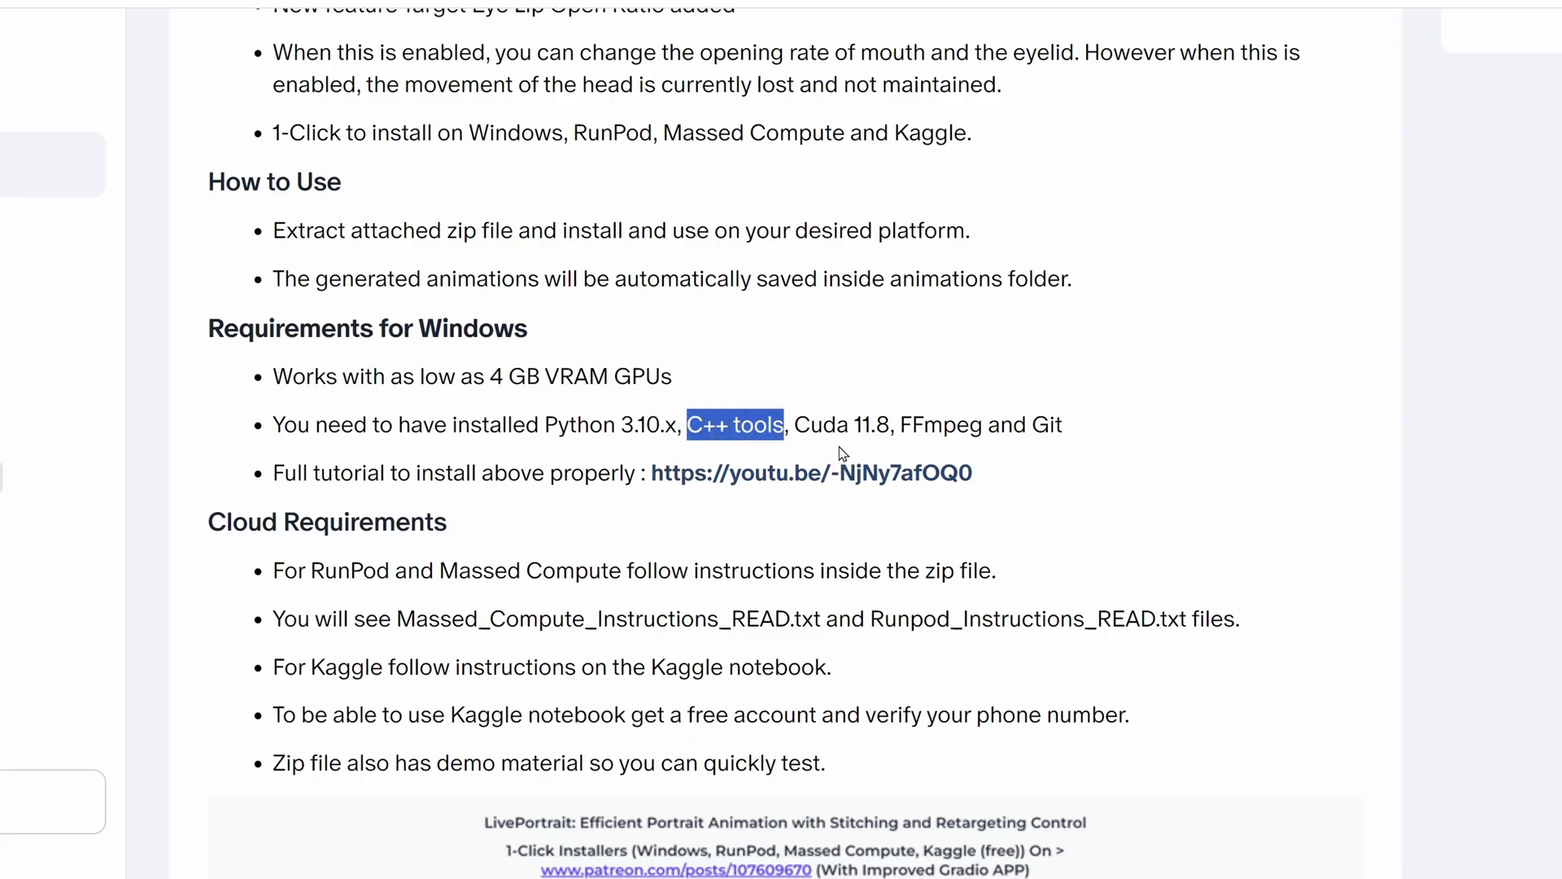
{"action": "left_click_drag", "start_coordinate": [1110, 423], "coordinate": [271, 413]}
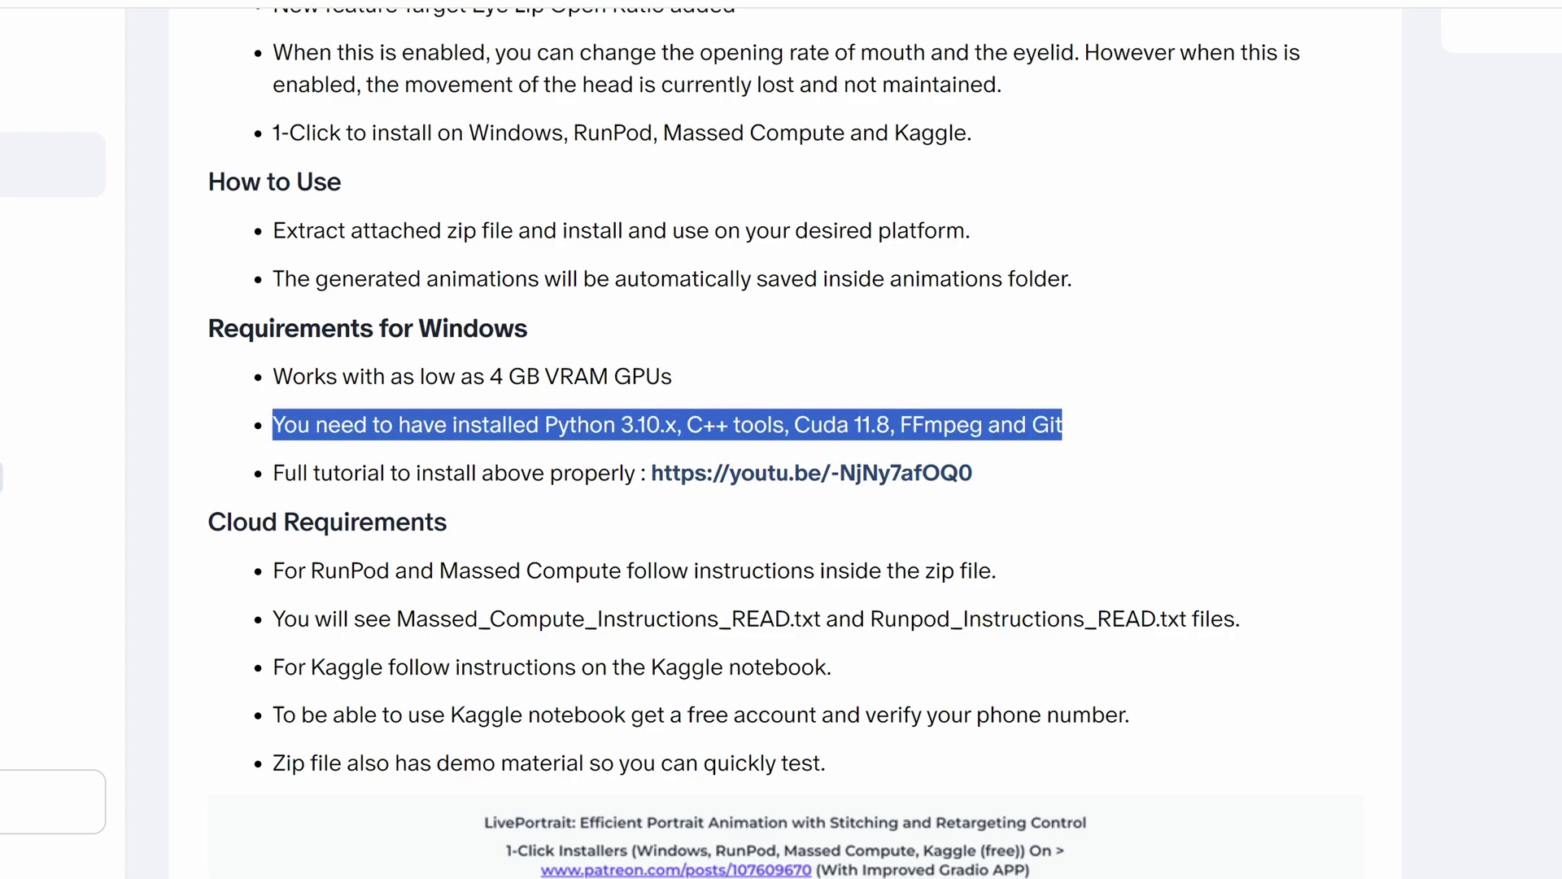
{"action": "left_click", "coordinate": [1094, 485]}
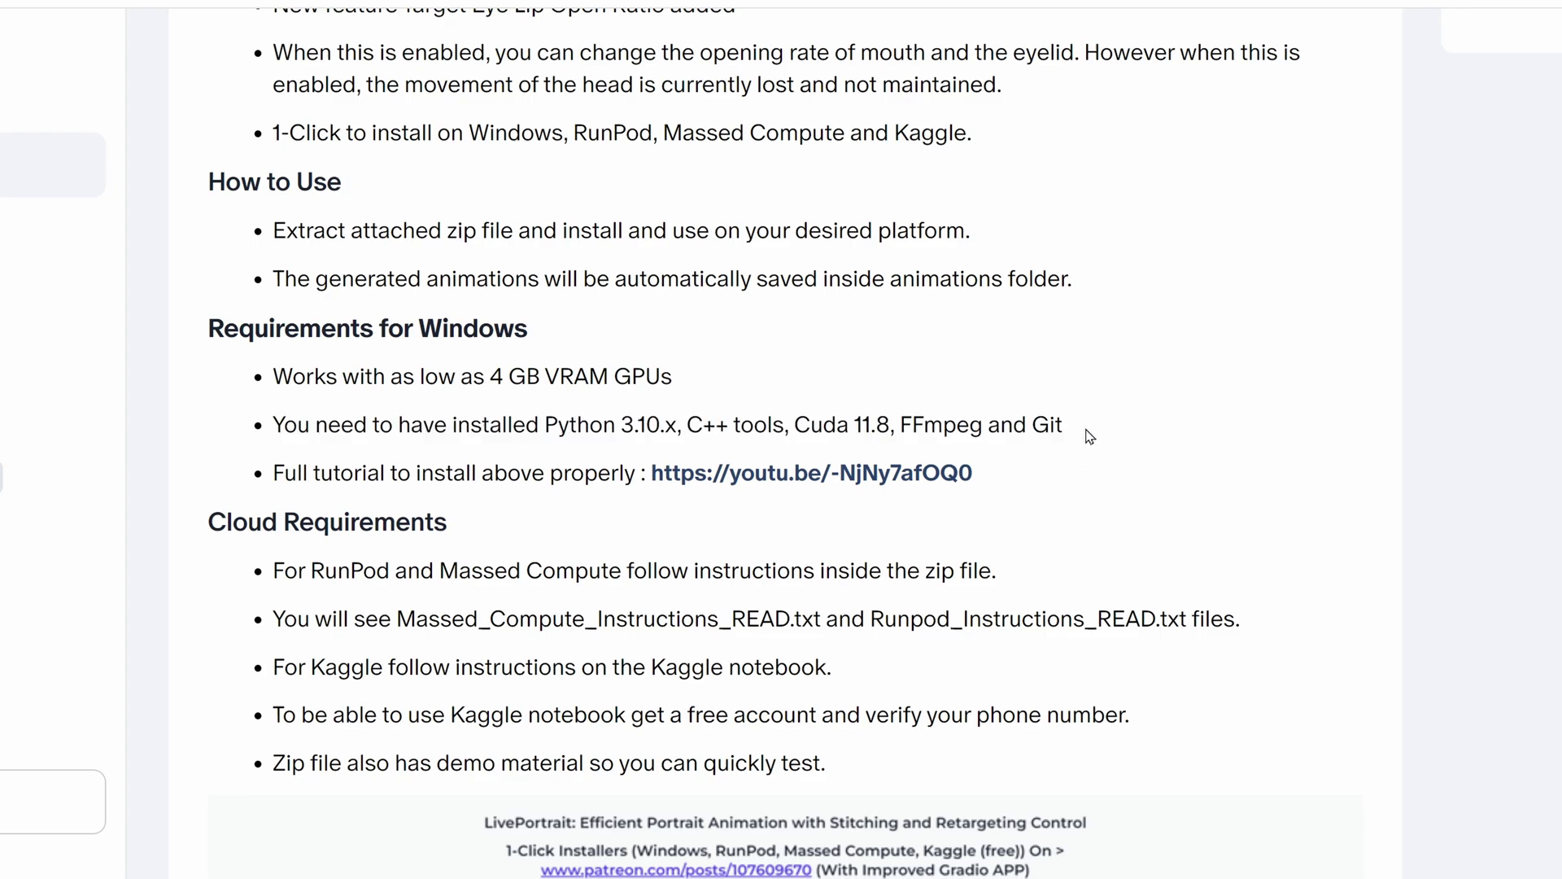
{"action": "left_click_drag", "start_coordinate": [1082, 434], "coordinate": [266, 446]}
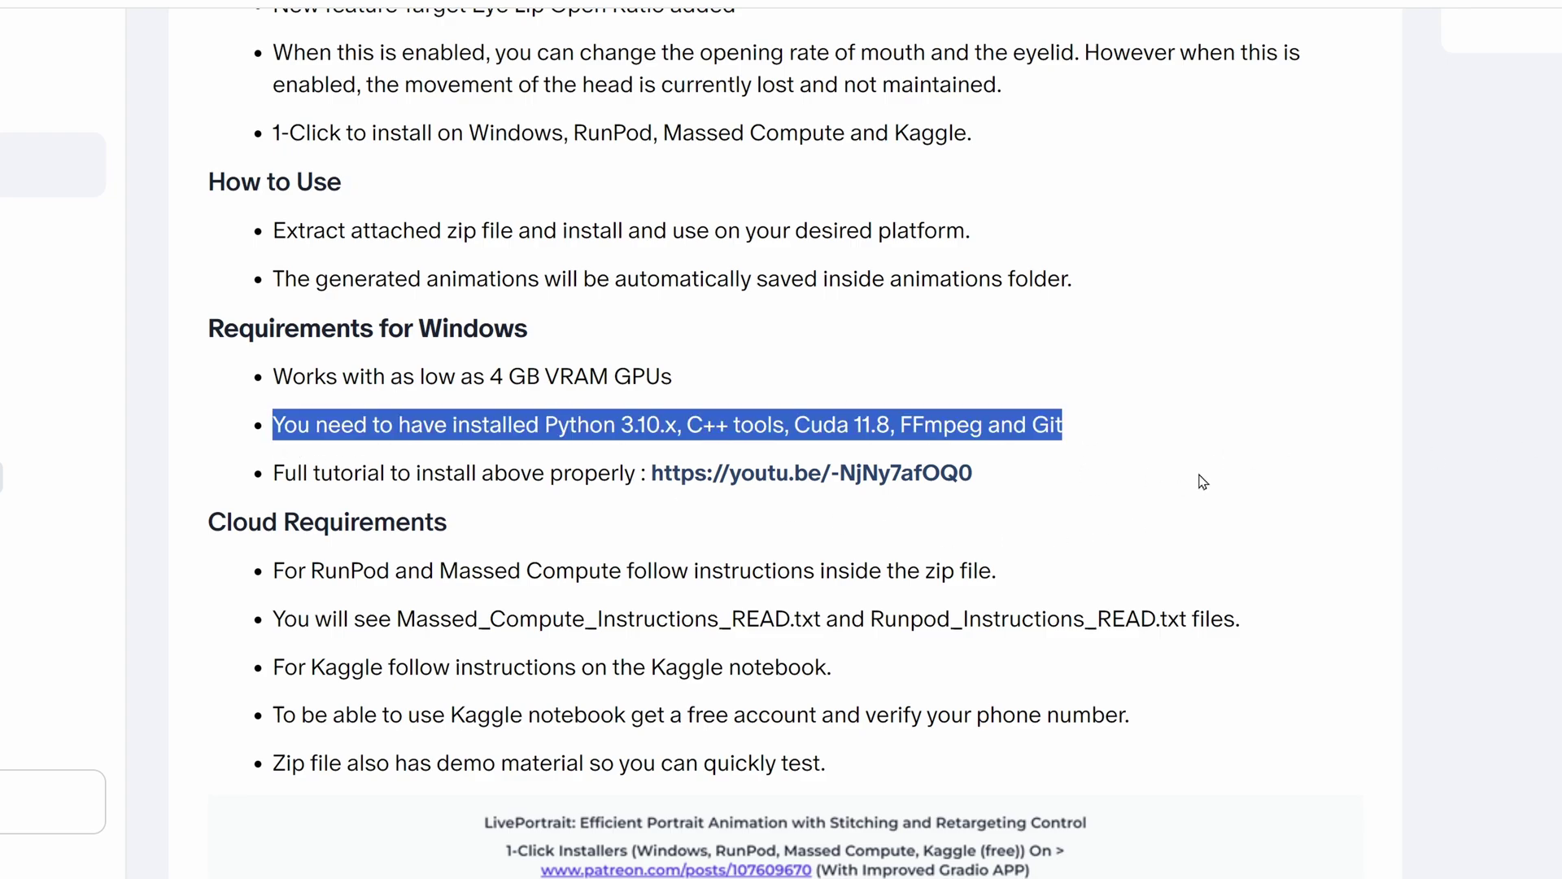
Switch to the installer's command window and review its log back to where the torch packages are collected.
{"action": "key", "text": "alt+Tab"}
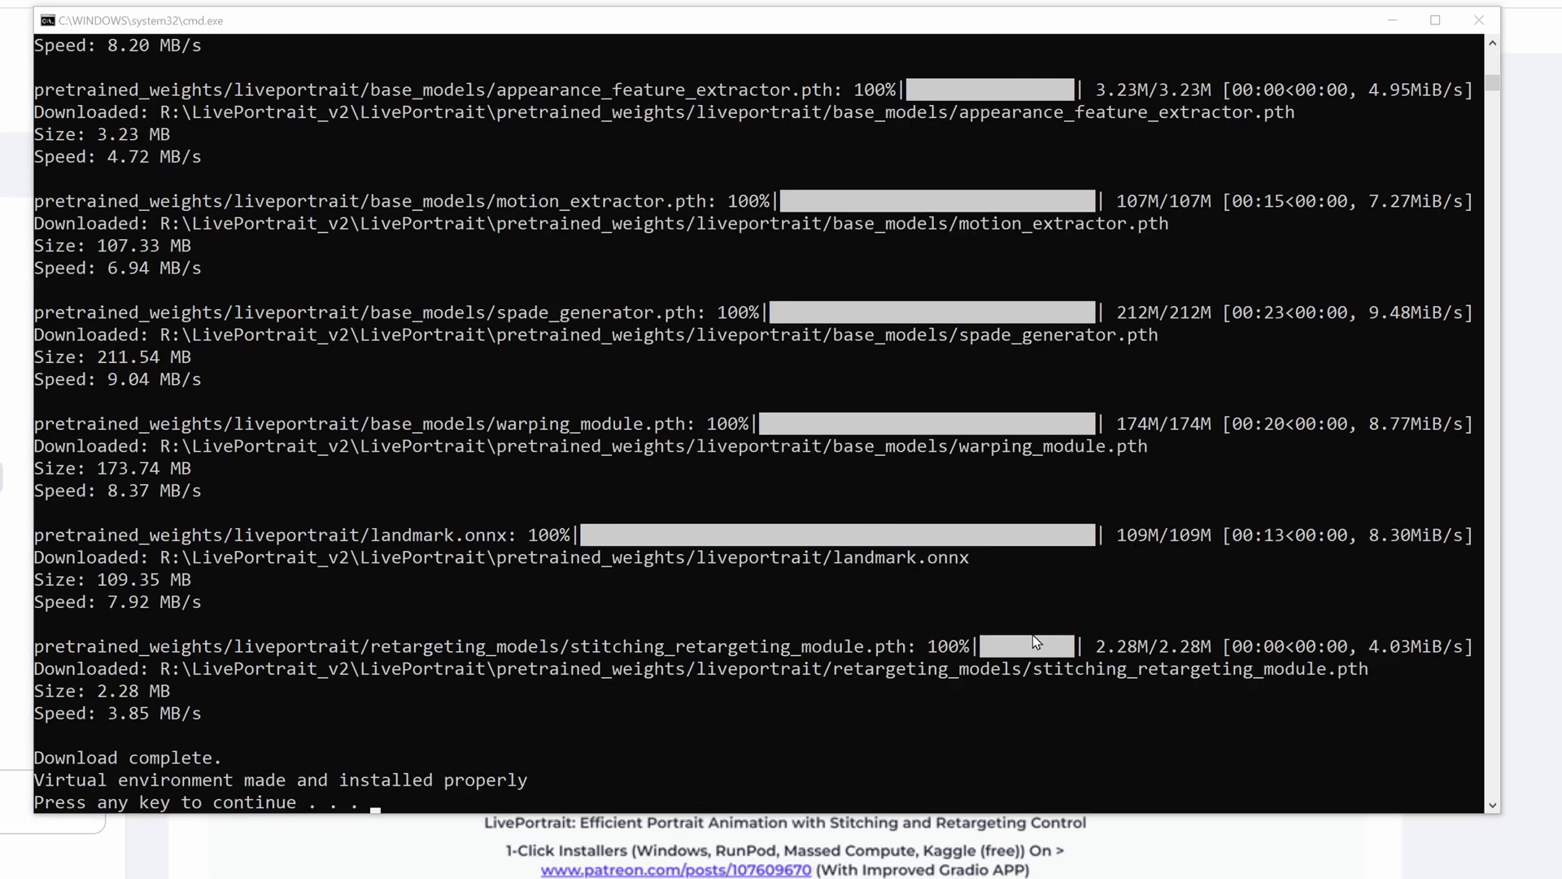
{"action": "scroll", "coordinate": [1027, 629], "scroll_direction": "up", "scroll_amount": 19}
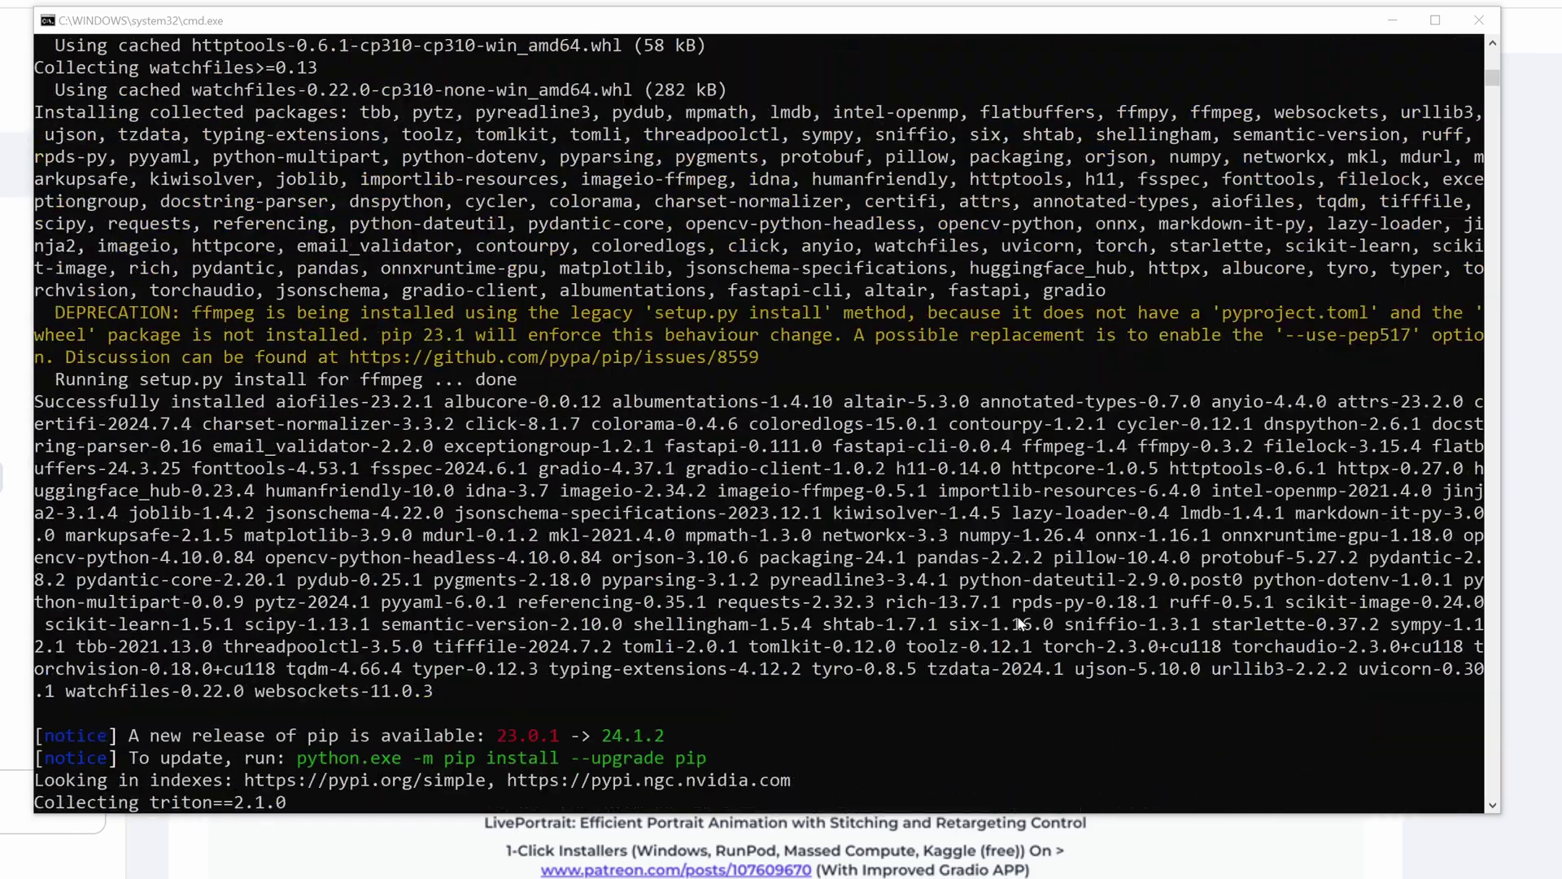
{"action": "scroll", "coordinate": [1019, 624], "scroll_direction": "up", "scroll_amount": 15}
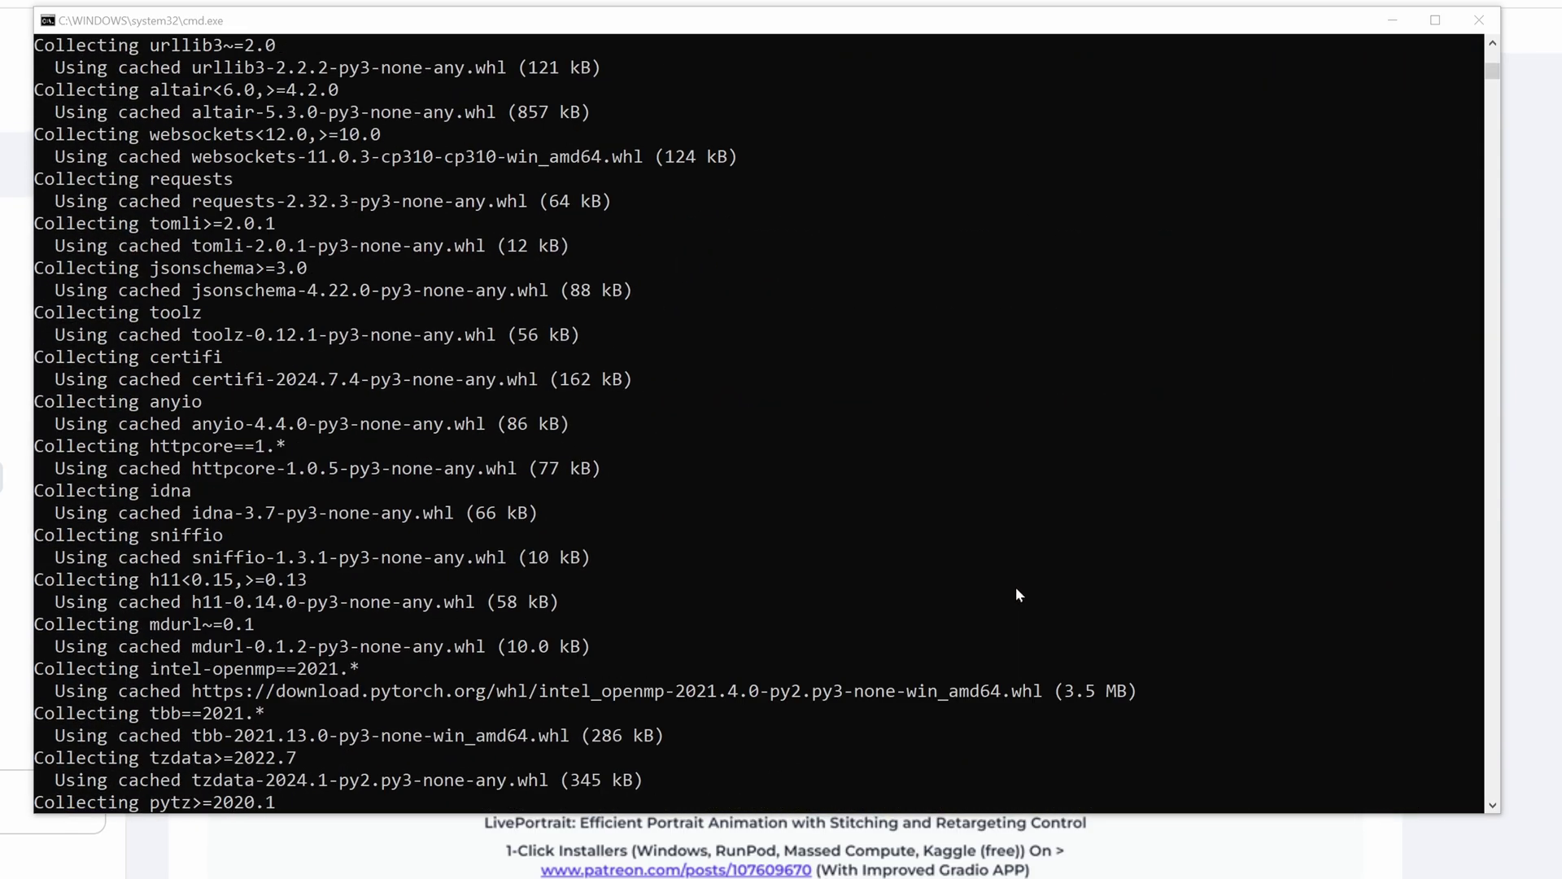
{"action": "scroll", "coordinate": [1024, 586], "scroll_direction": "up", "scroll_amount": 20}
{"action": "scroll", "coordinate": [1030, 577], "scroll_direction": "up", "scroll_amount": 20}
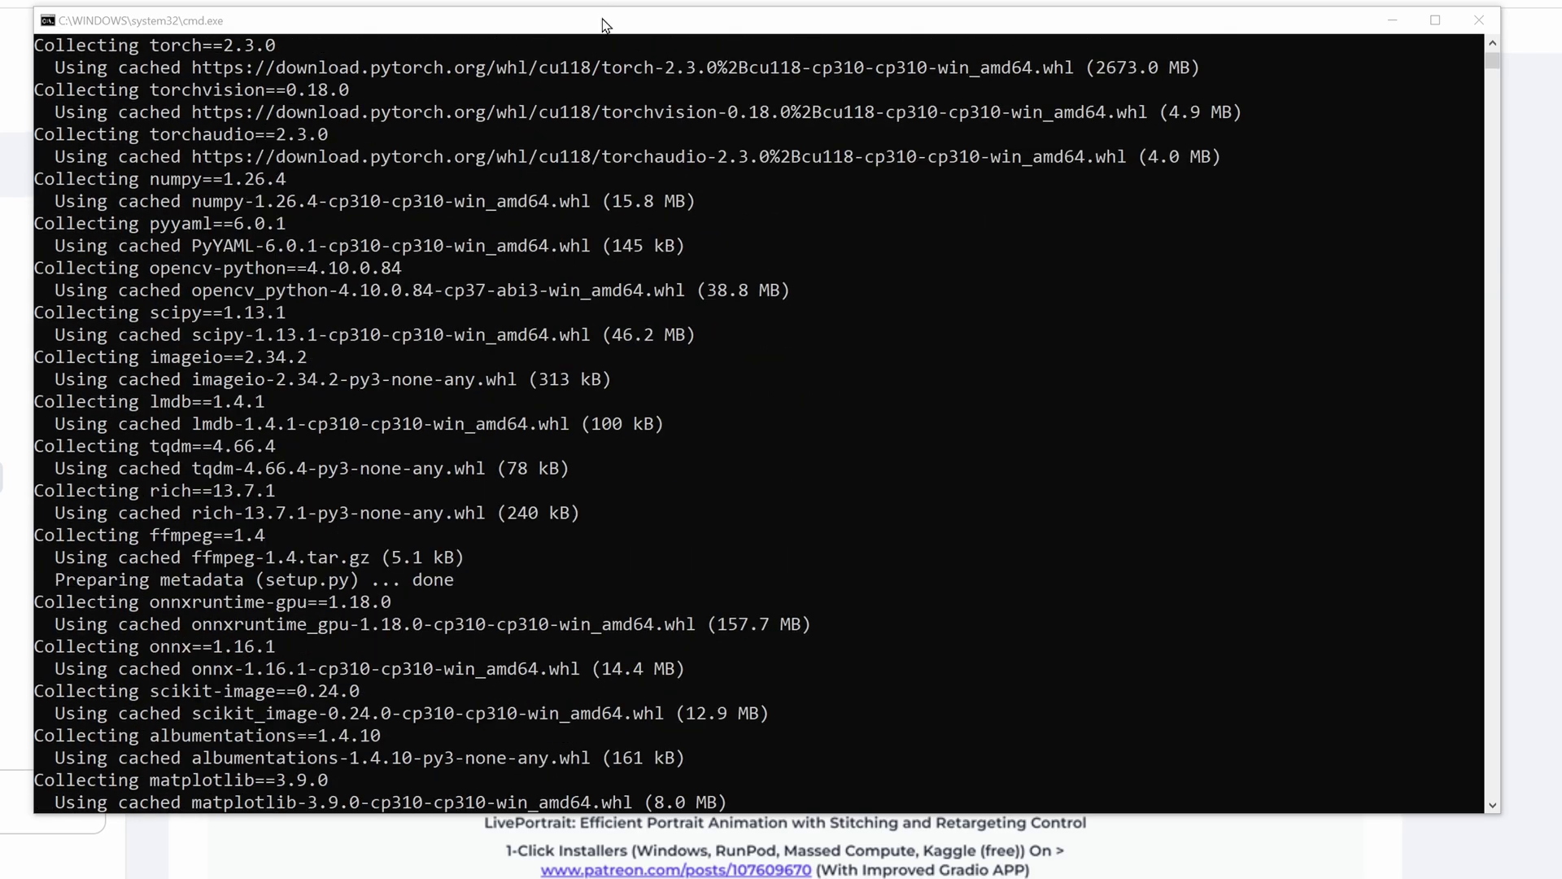
Select the entire installation log in the command window and copy it.
{"action": "right_click", "coordinate": [598, 20]}
{"action": "left_click", "coordinate": [567, 32]}
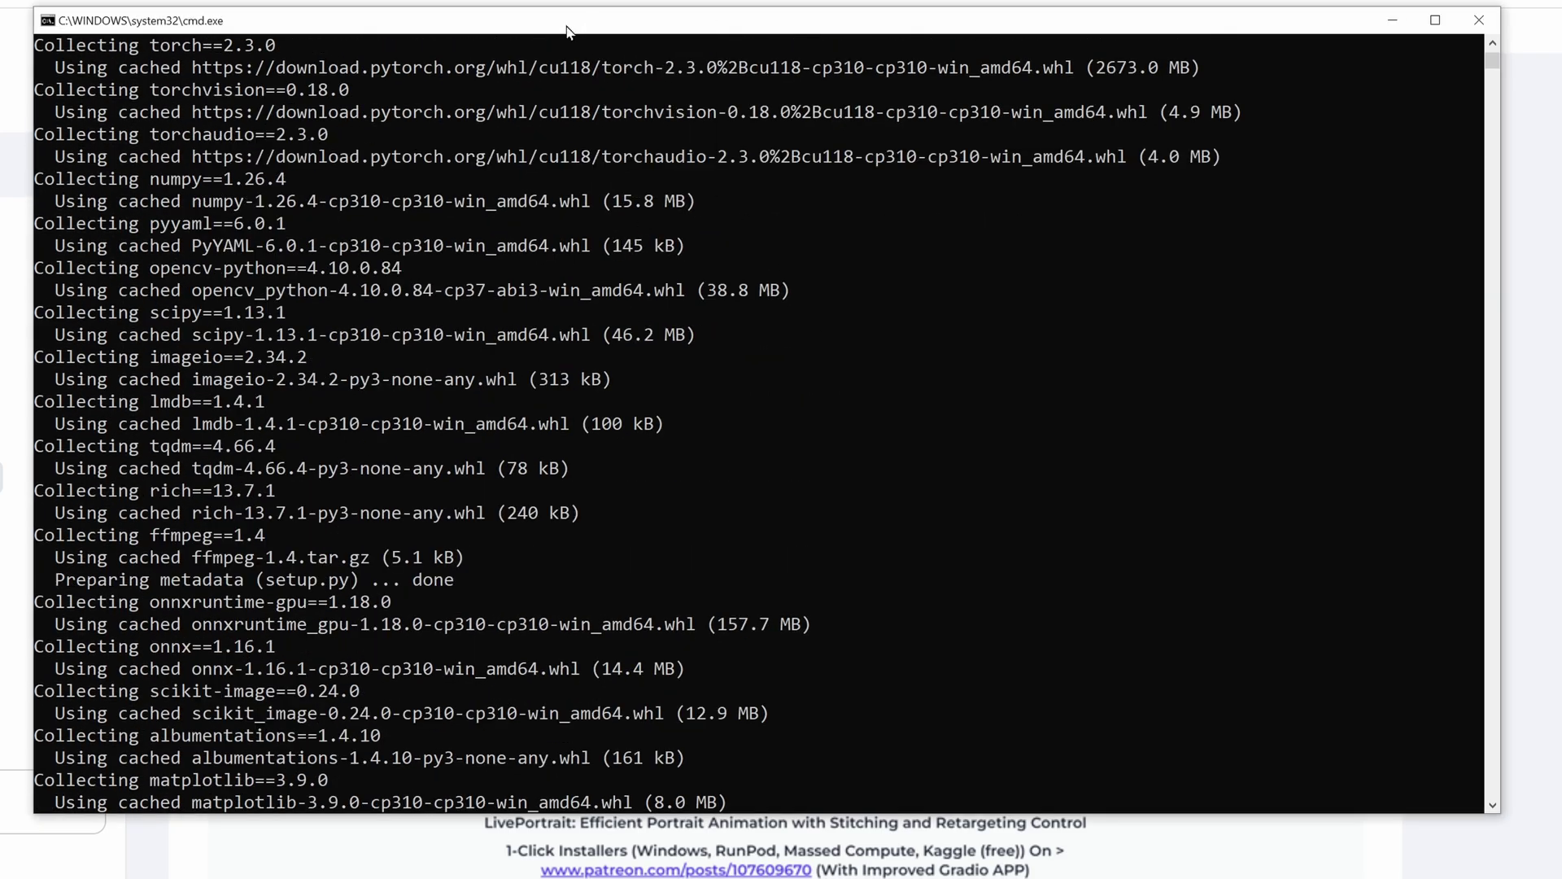
{"action": "right_click", "coordinate": [585, 24]}
{"action": "mouse_move", "coordinate": [651, 147]}
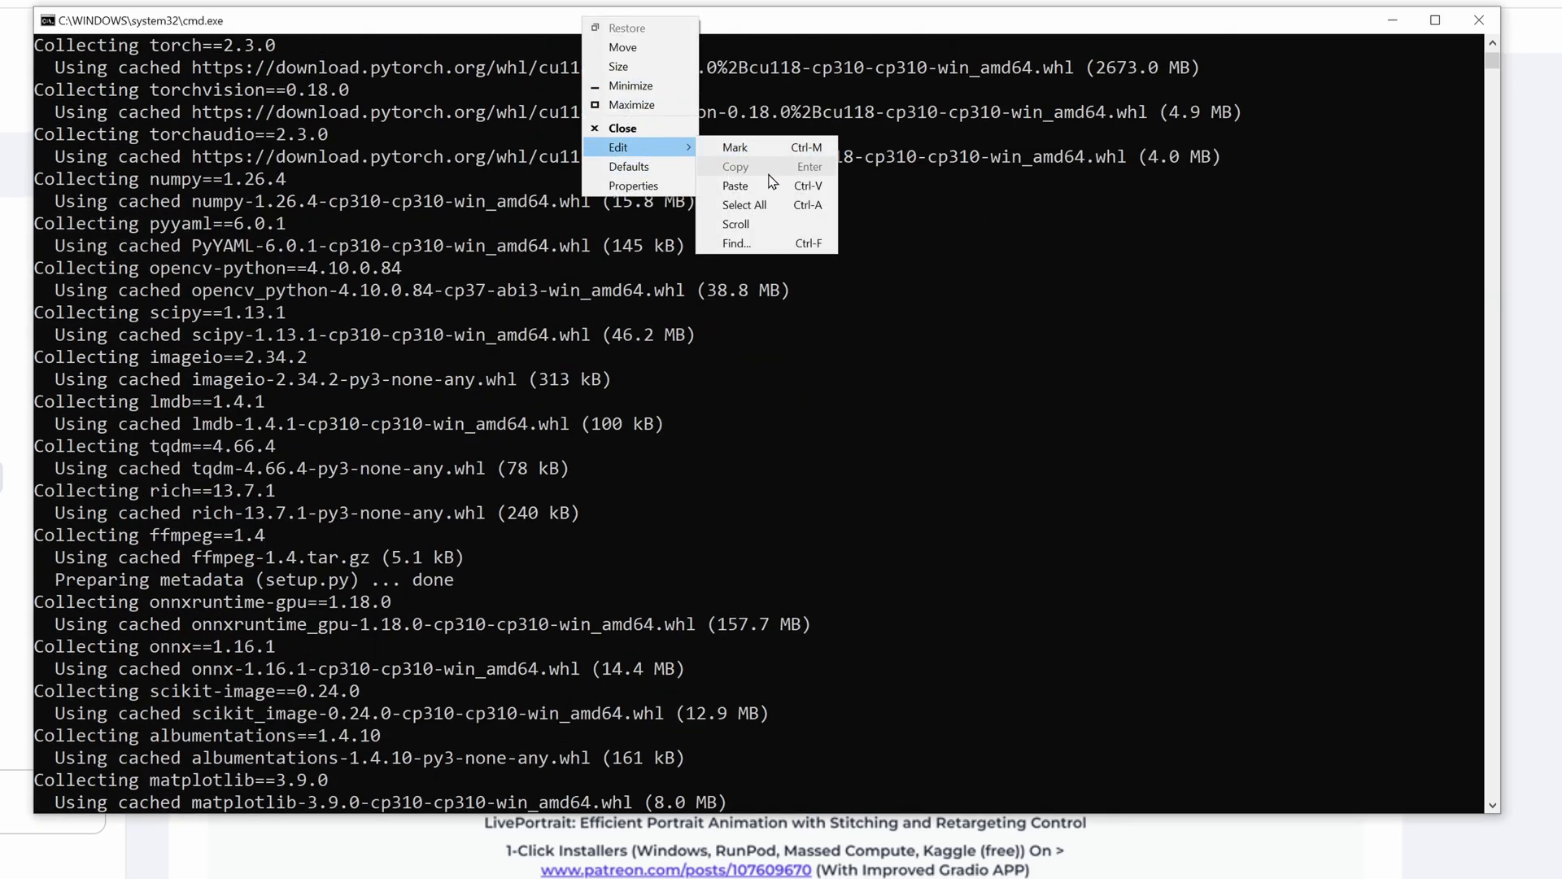
{"action": "left_click", "coordinate": [743, 205]}
{"action": "right_click", "coordinate": [640, 24]}
{"action": "mouse_move", "coordinate": [700, 160]}
{"action": "left_click", "coordinate": [797, 183]}
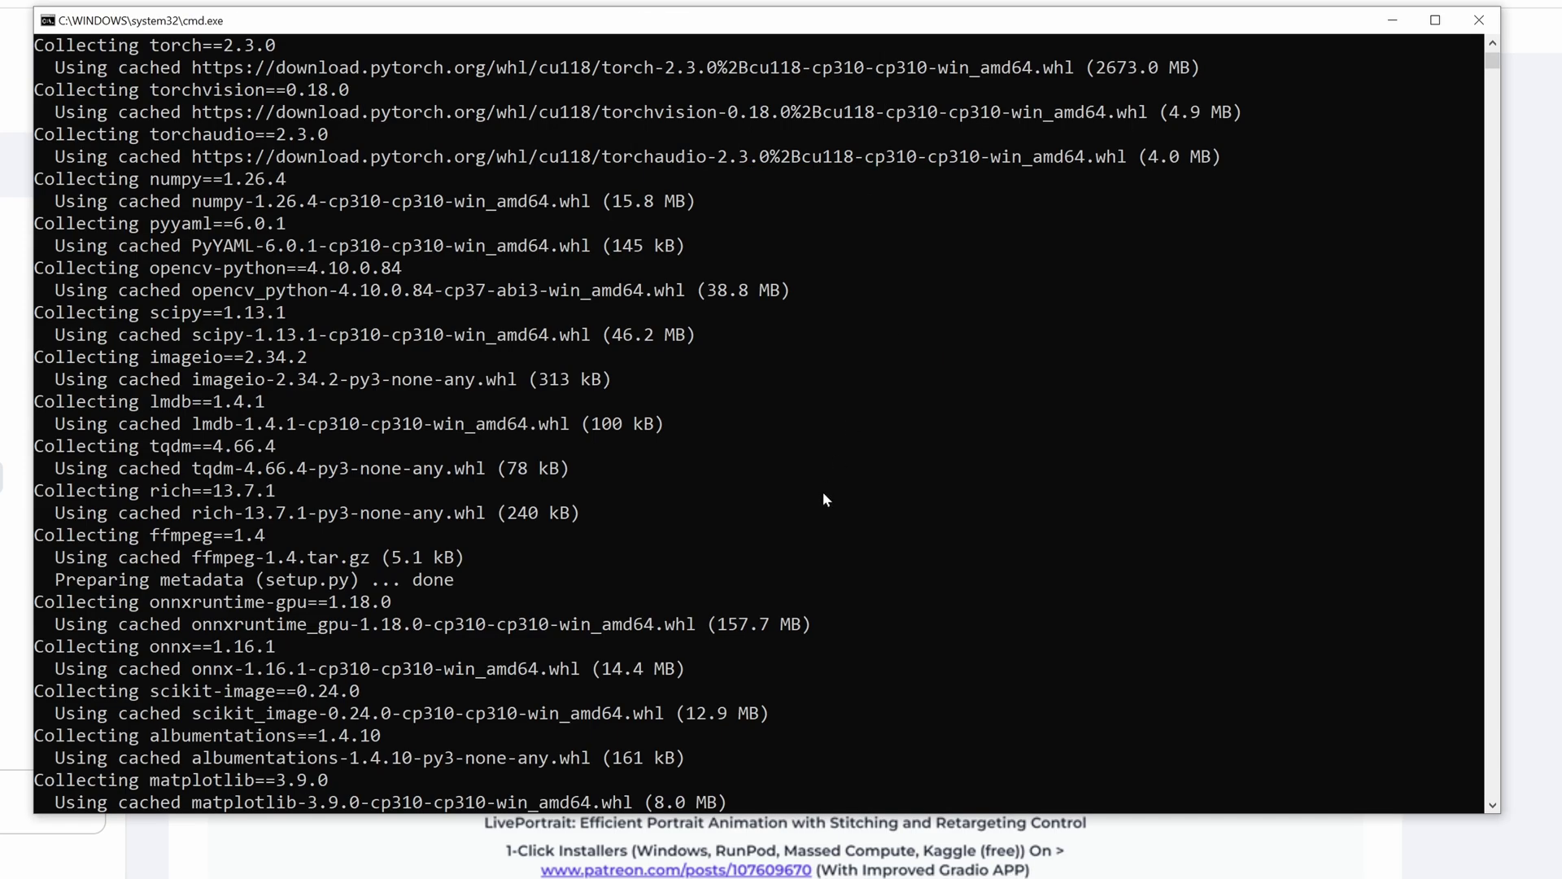
{"action": "scroll", "coordinate": [823, 492], "scroll_direction": "up", "scroll_amount": 9}
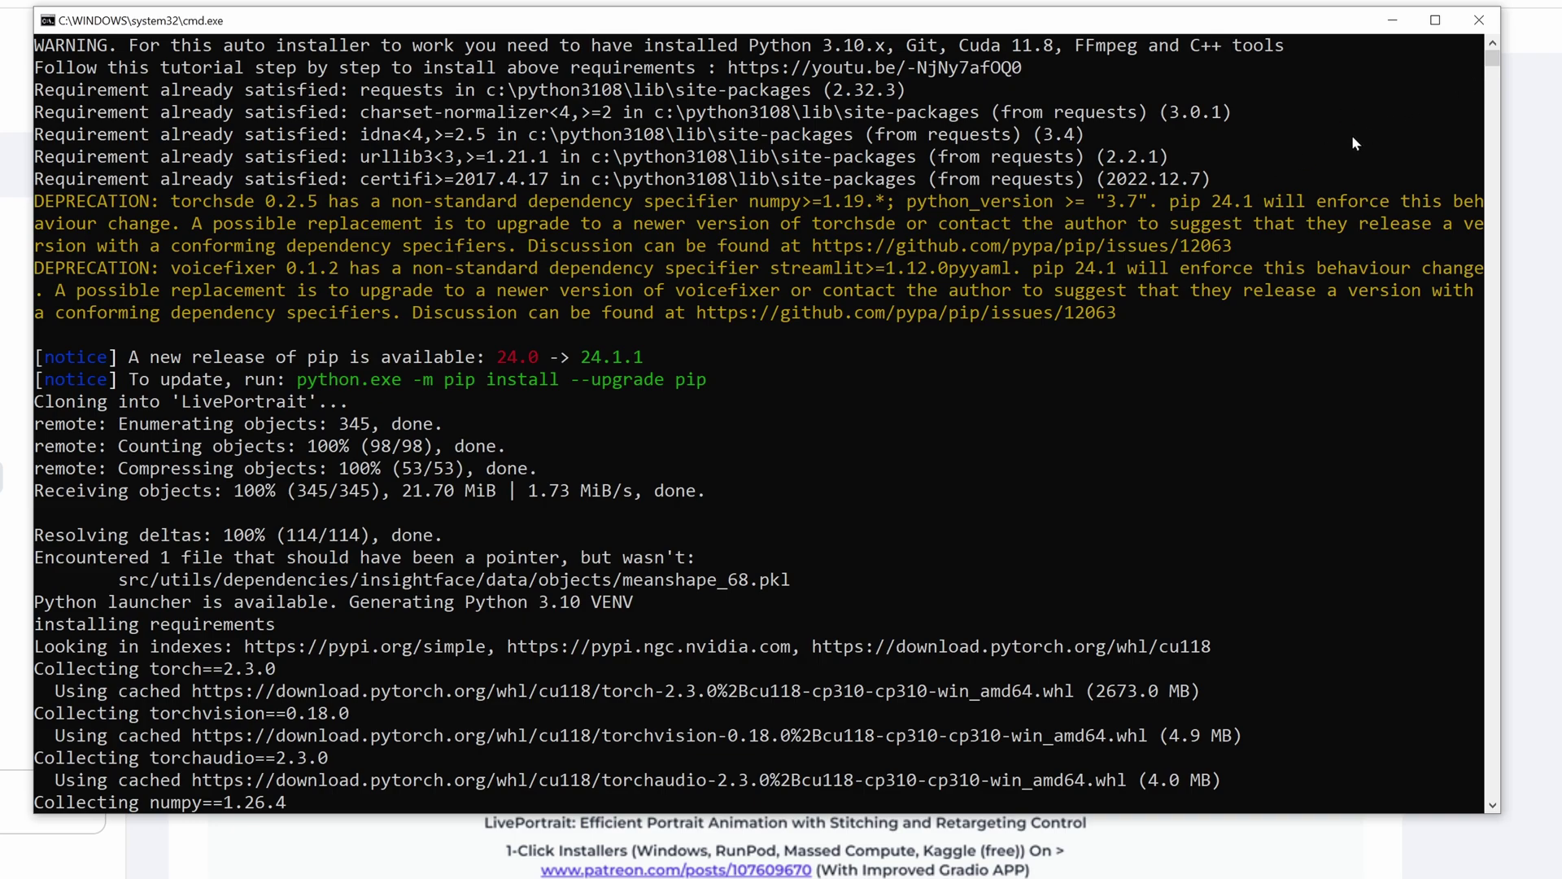
Switch to the LivePortrait_v2 folder, run Windows_Start_app.bat and enlarge the LivePortrait Gradio page in the browser.
{"action": "left_click", "coordinate": [999, 439]}
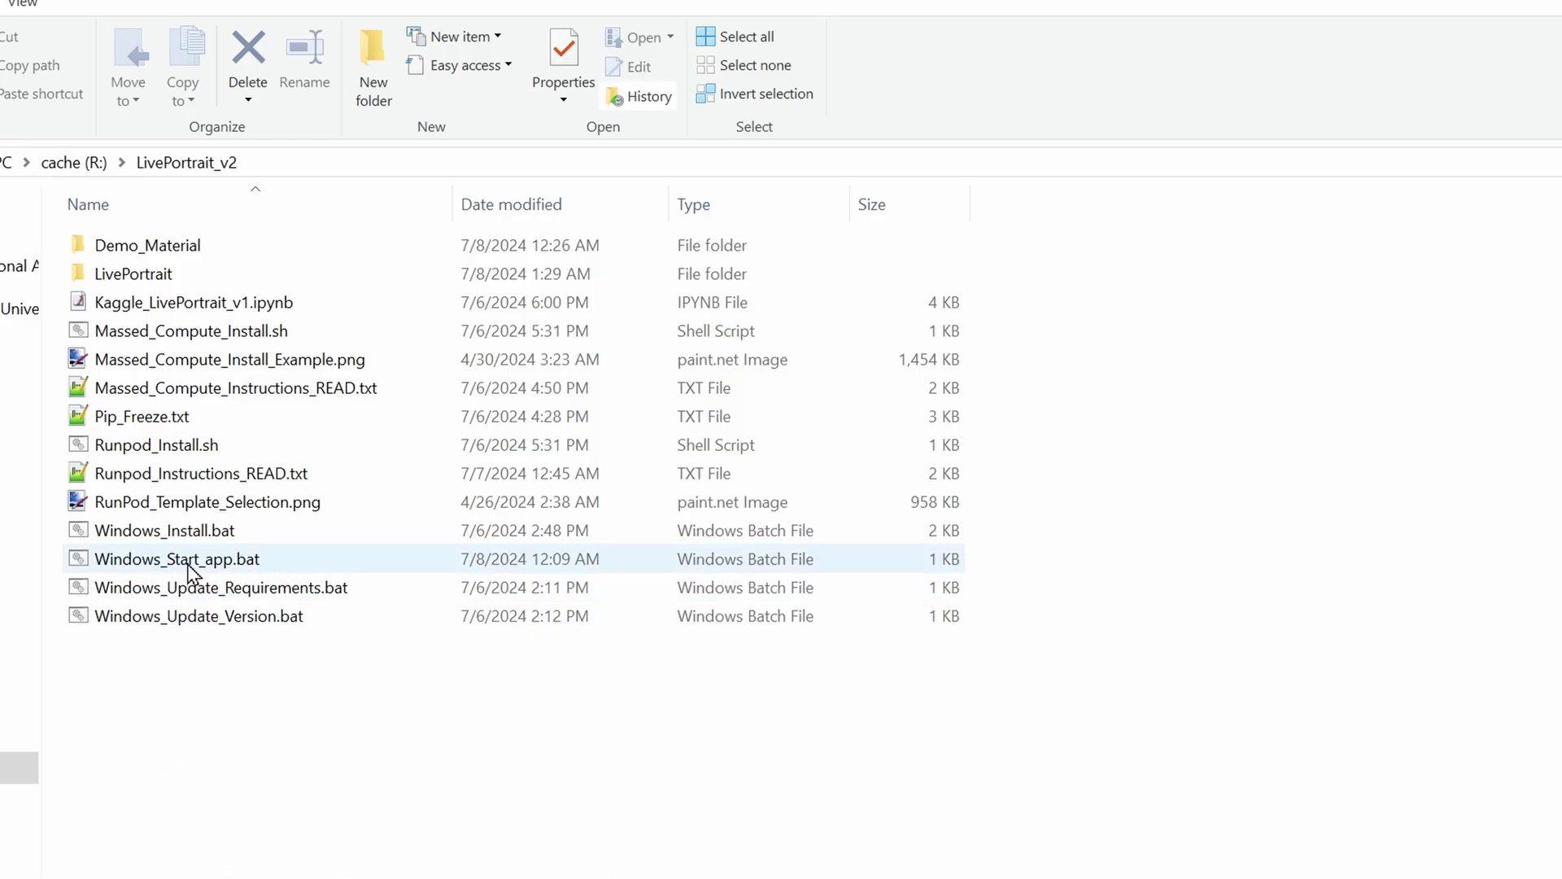
{"action": "left_click", "coordinate": [244, 562]}
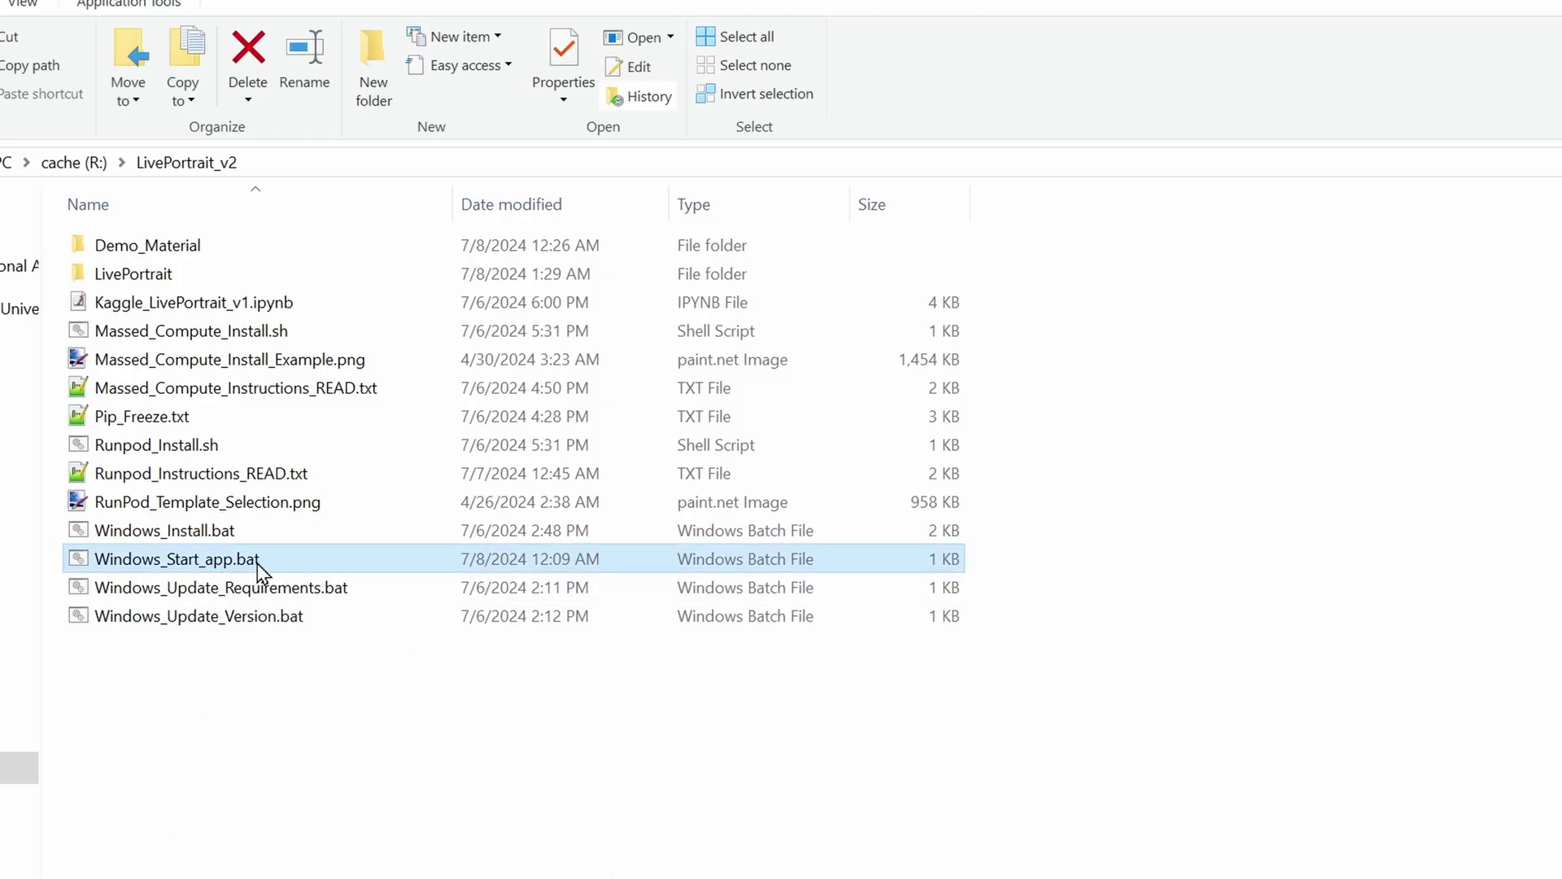
{"action": "double_click", "coordinate": [237, 563]}
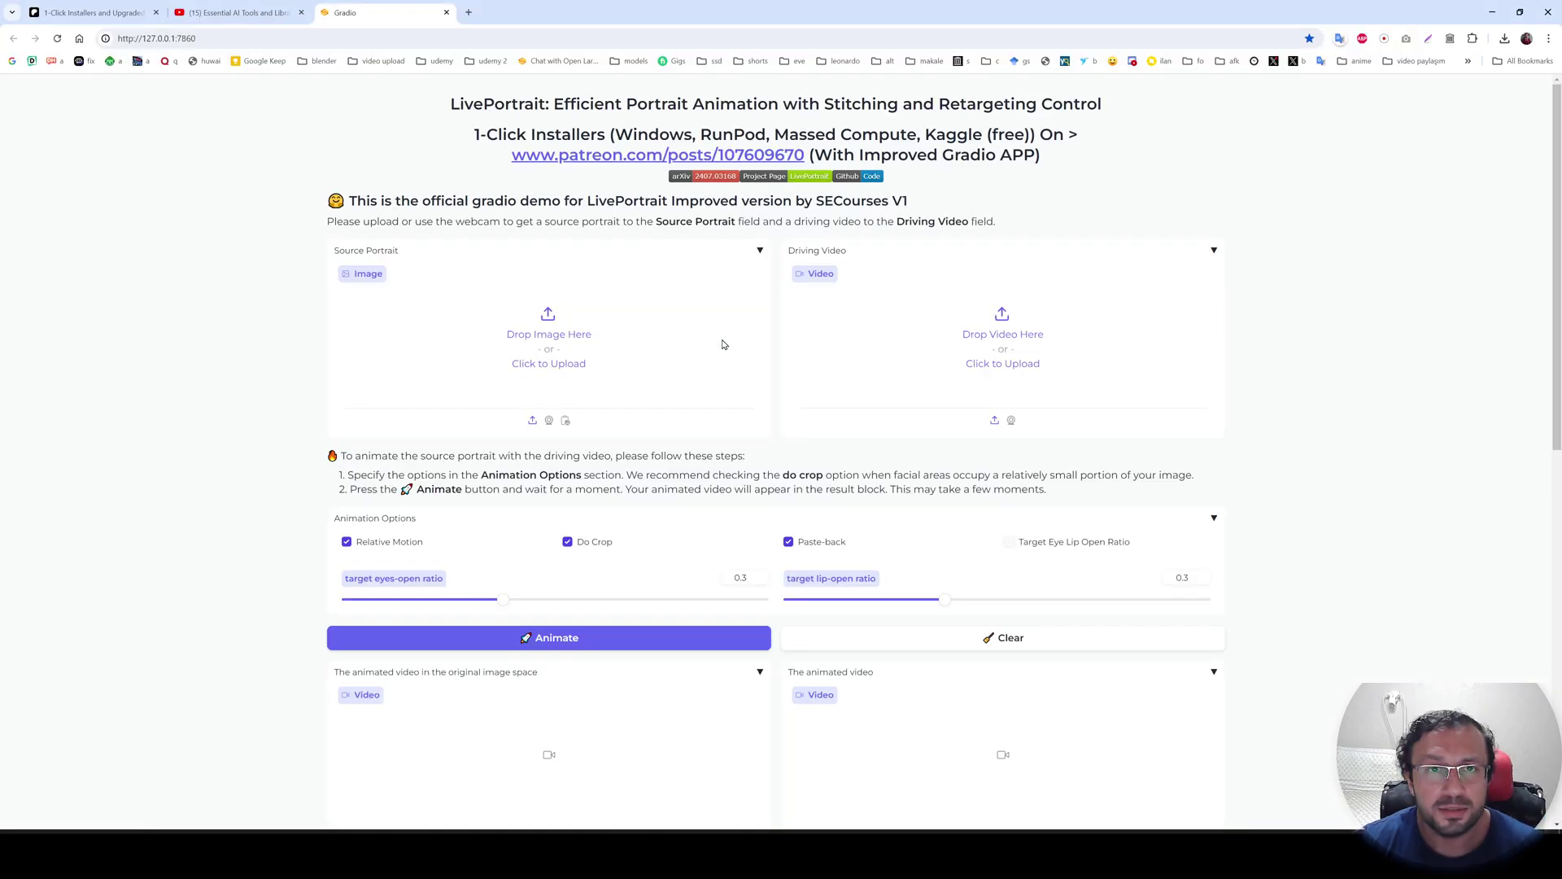
{"action": "key", "text": "ctrl+plus"}
{"action": "key", "text": "ctrl+plus"}
{"action": "key", "text": "ctrl+plus"}
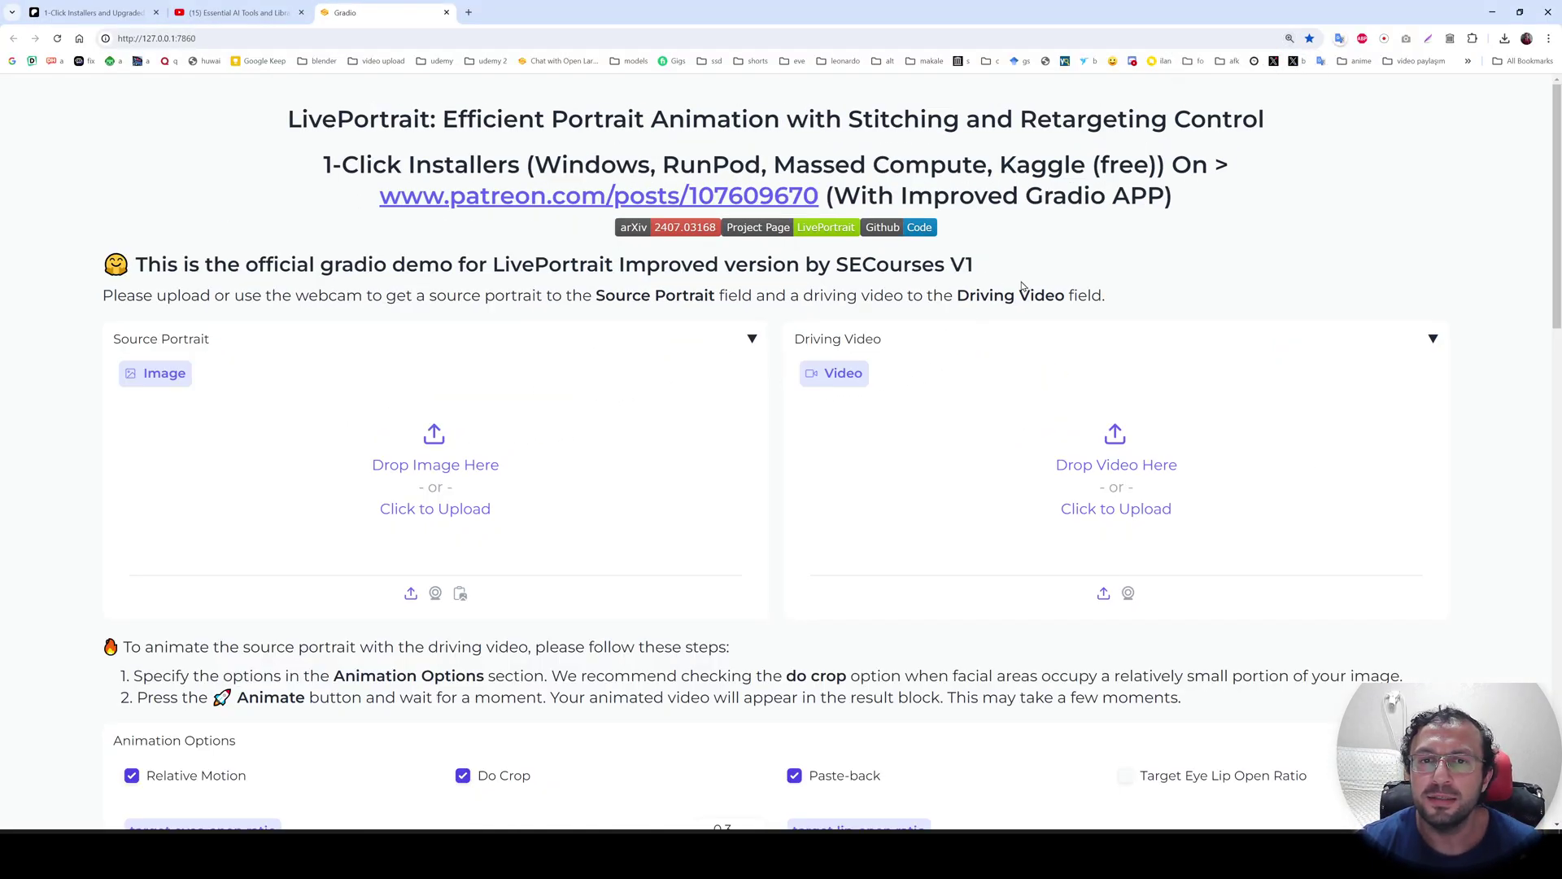
{"action": "key", "text": "ctrl+minus"}
{"action": "scroll", "coordinate": [846, 297], "scroll_direction": "down", "scroll_amount": 1}
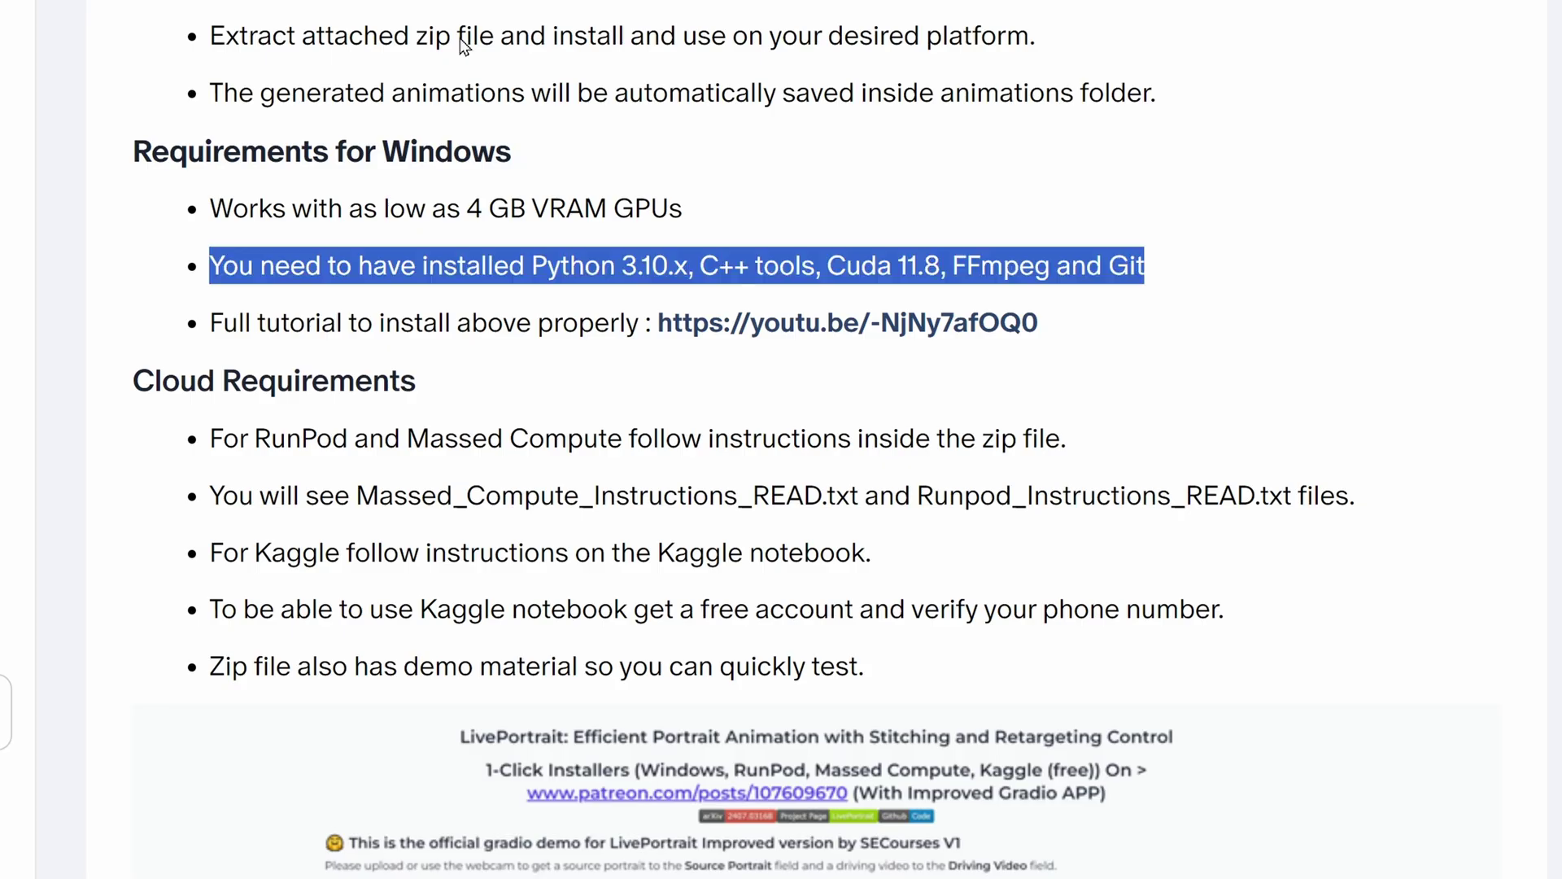
Return to the Patreon post and review the demo image, driving video and rendered video downloads under 8 July 2024 Update.
{"action": "left_click", "coordinate": [1310, 374]}
{"action": "scroll", "coordinate": [1310, 374], "scroll_direction": "up", "scroll_amount": 4}
{"action": "scroll", "coordinate": [1263, 468], "scroll_direction": "down", "scroll_amount": 5}
{"action": "scroll", "coordinate": [1263, 495], "scroll_direction": "up", "scroll_amount": 12}
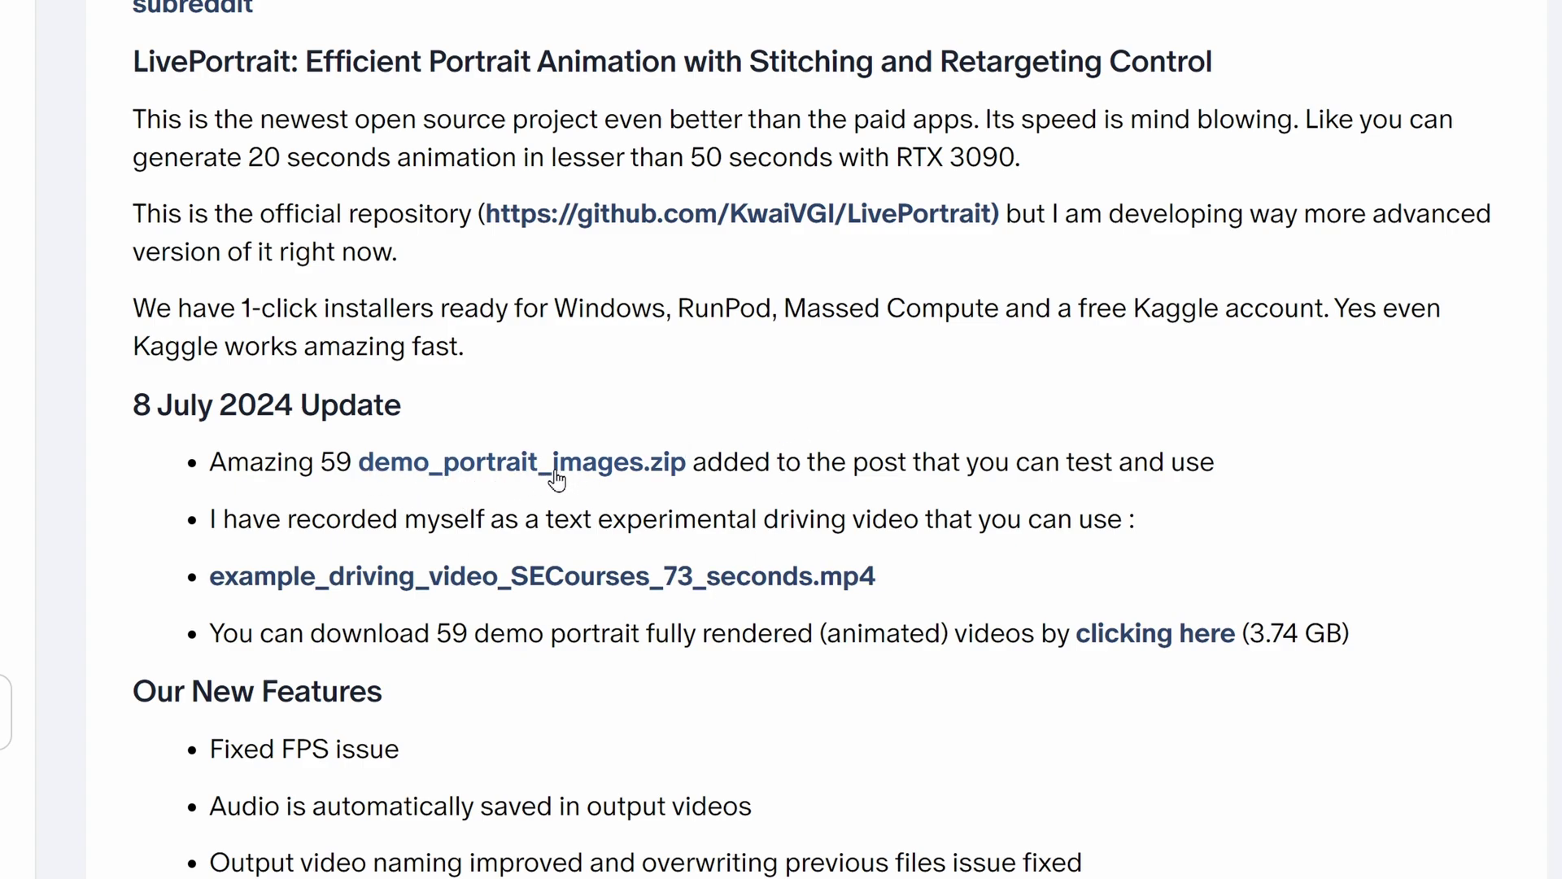
{"action": "scroll", "coordinate": [715, 534], "scroll_direction": "down", "scroll_amount": 3}
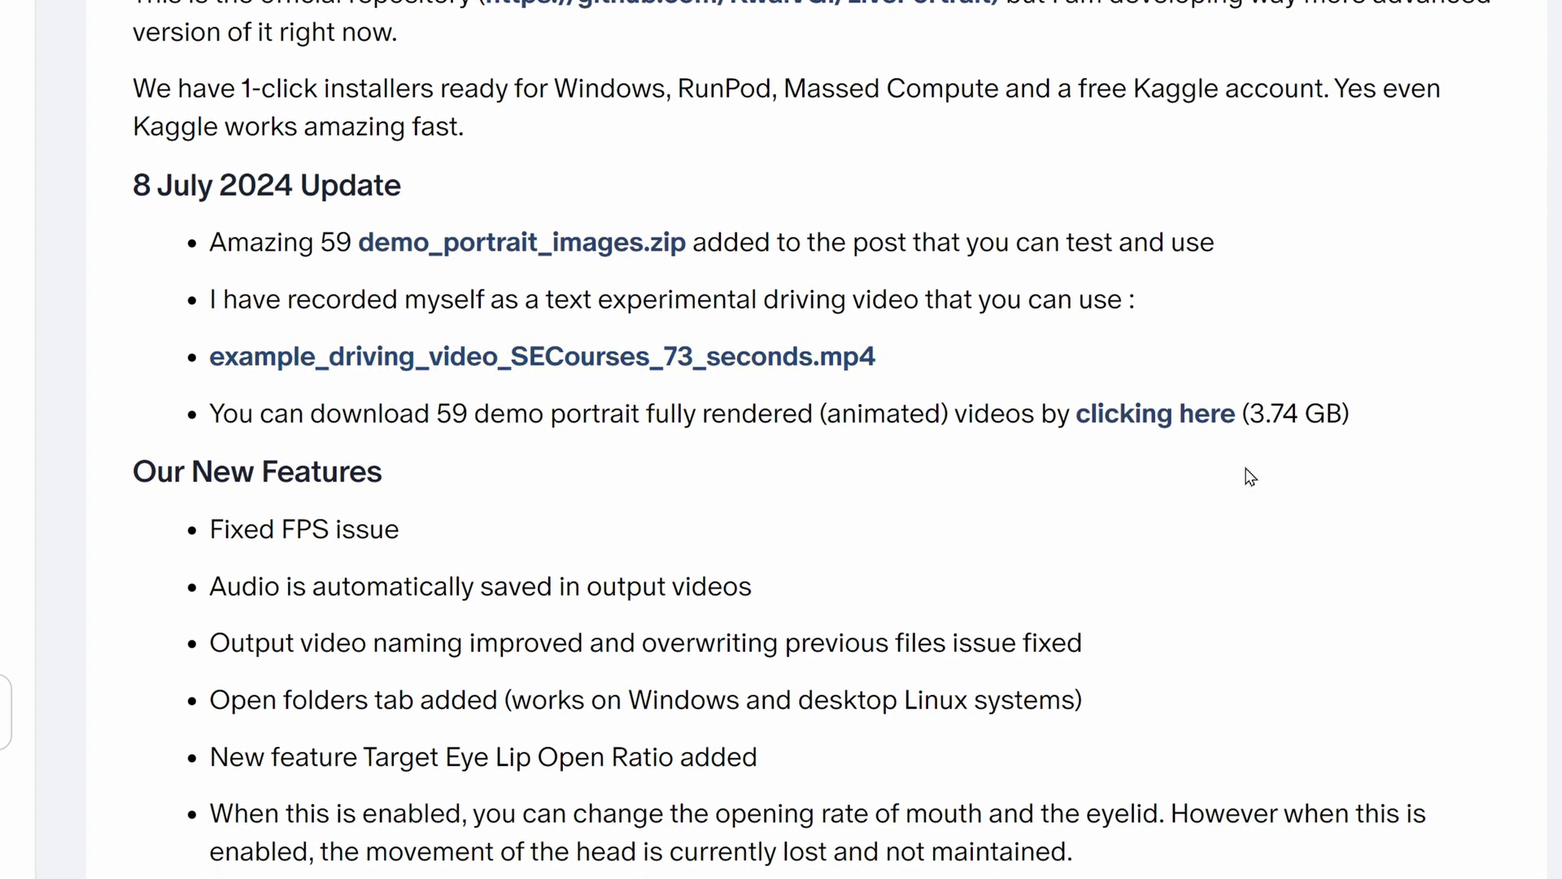
{"action": "scroll", "coordinate": [1250, 477], "scroll_direction": "down", "scroll_amount": 3}
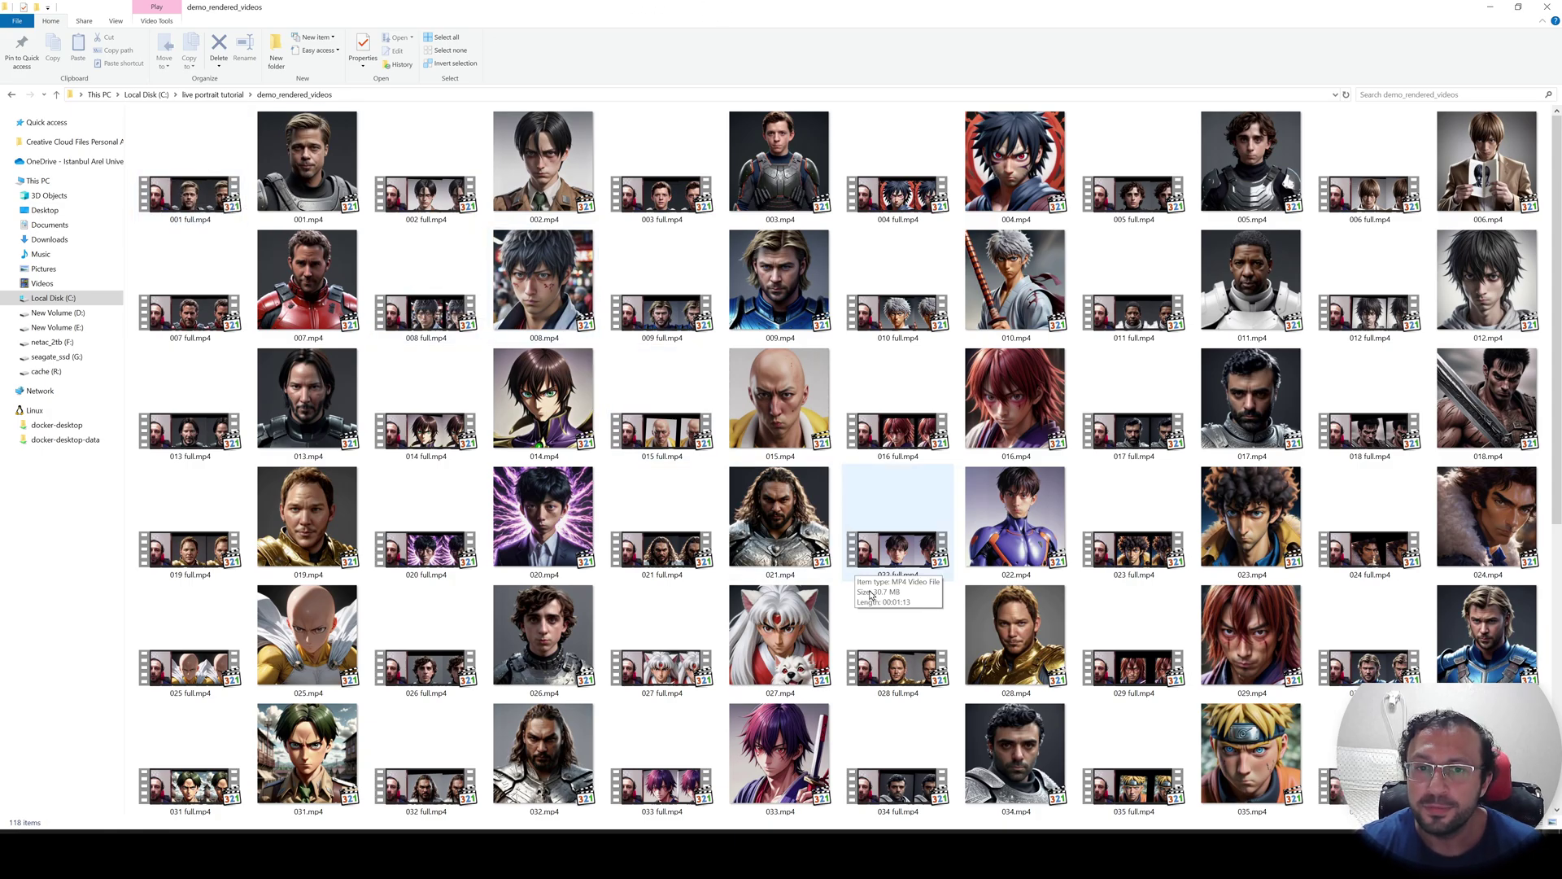
Browse the animated portrait clips in the demo_rendered_videos folder in File Explorer.
{"action": "scroll", "coordinate": [893, 643], "scroll_direction": "down", "scroll_amount": 4}
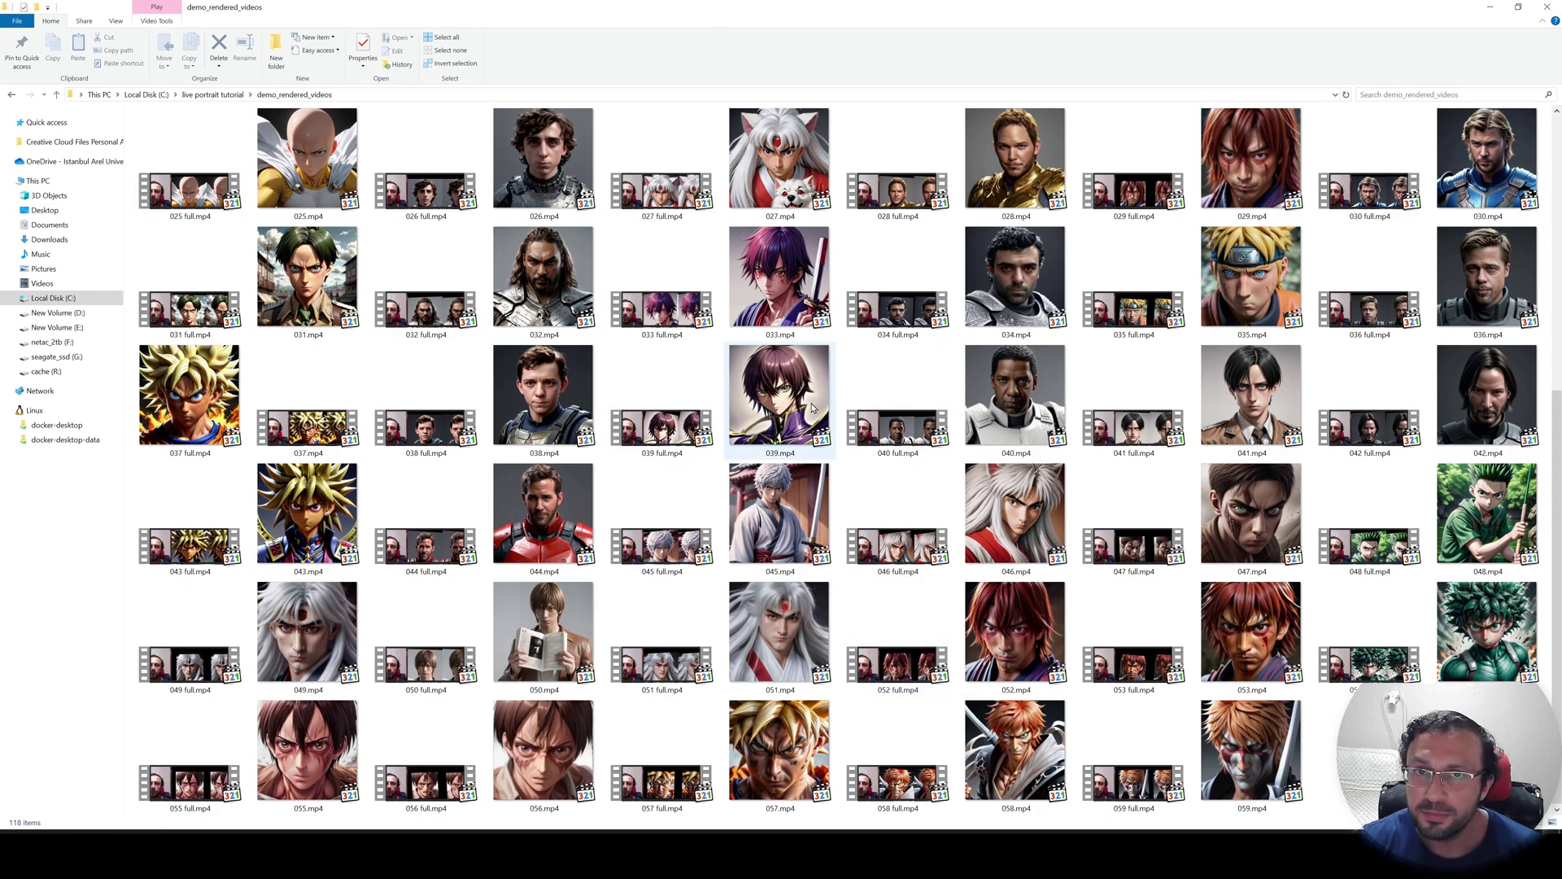
{"action": "scroll", "coordinate": [830, 590], "scroll_direction": "up", "scroll_amount": 4}
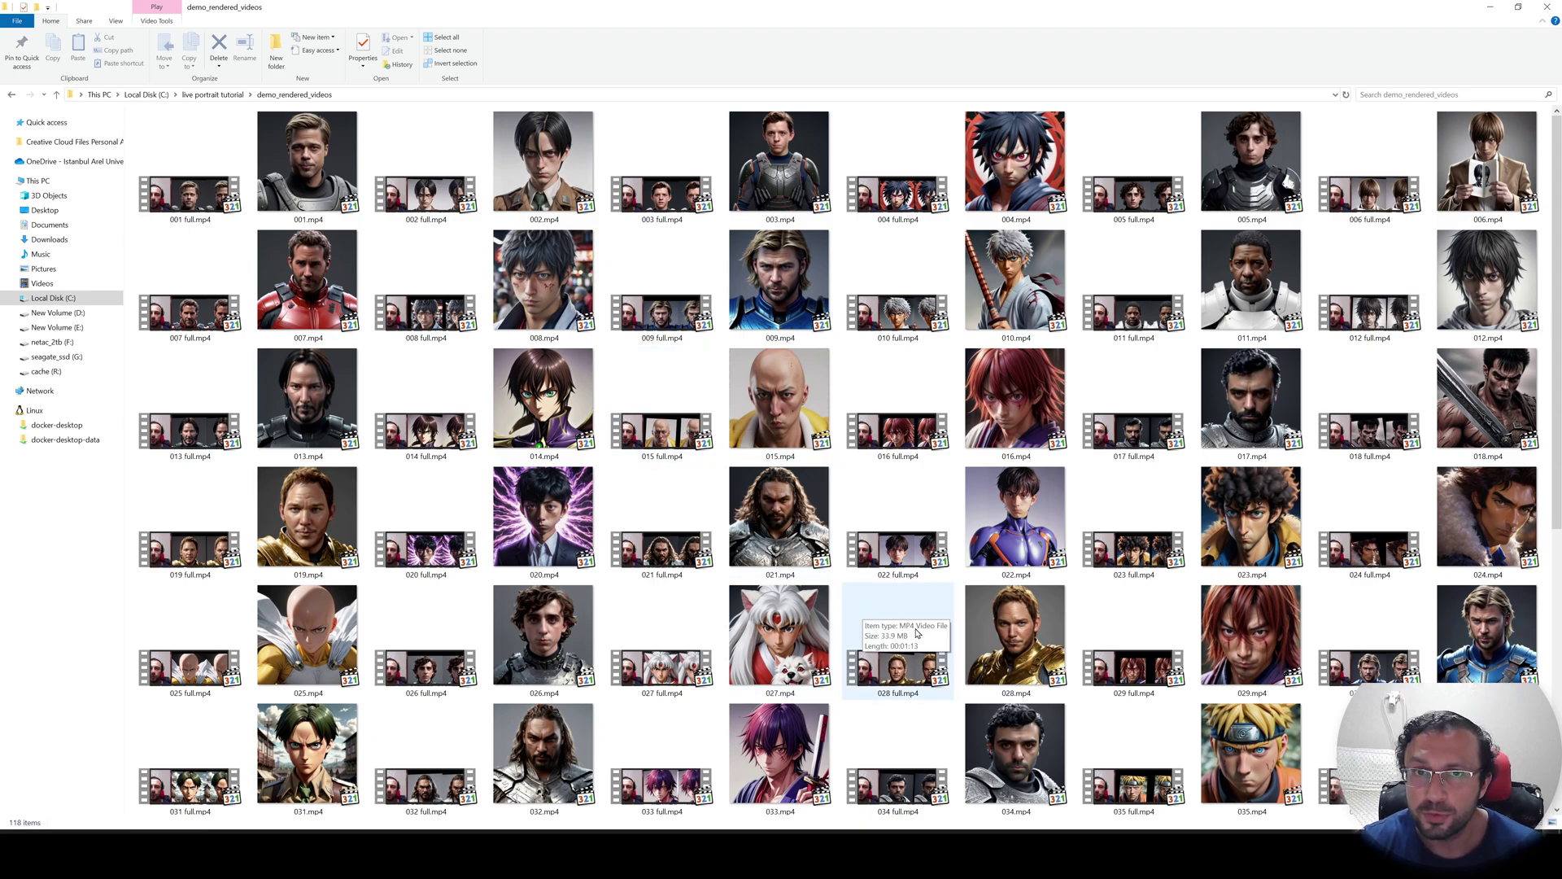
{"action": "scroll", "coordinate": [917, 634], "scroll_direction": "down", "scroll_amount": 4}
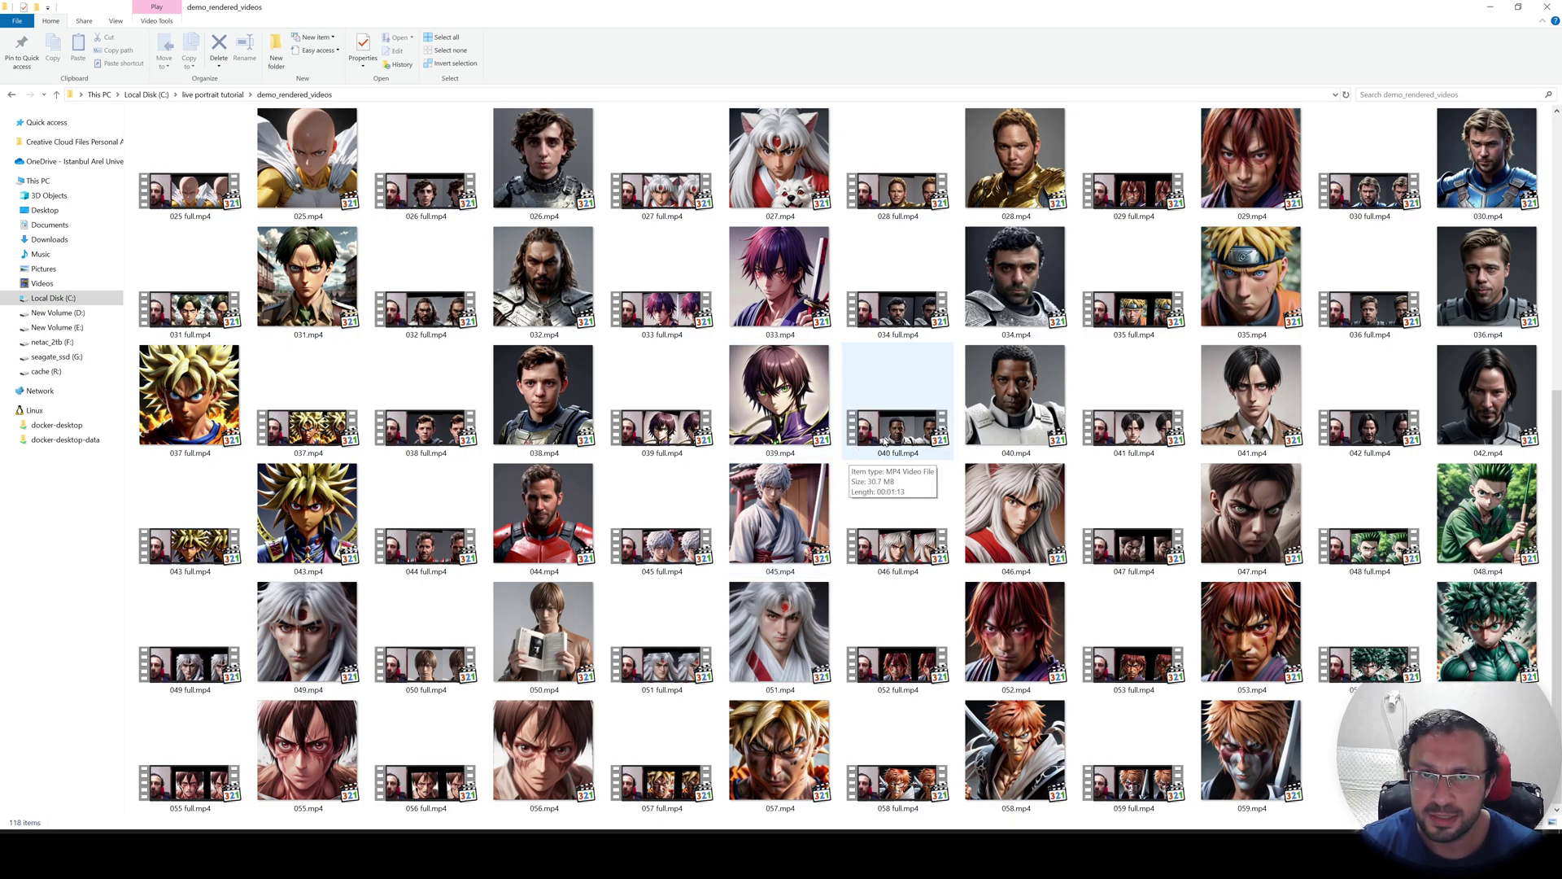
{"action": "scroll", "coordinate": [752, 452], "scroll_direction": "up", "scroll_amount": 6}
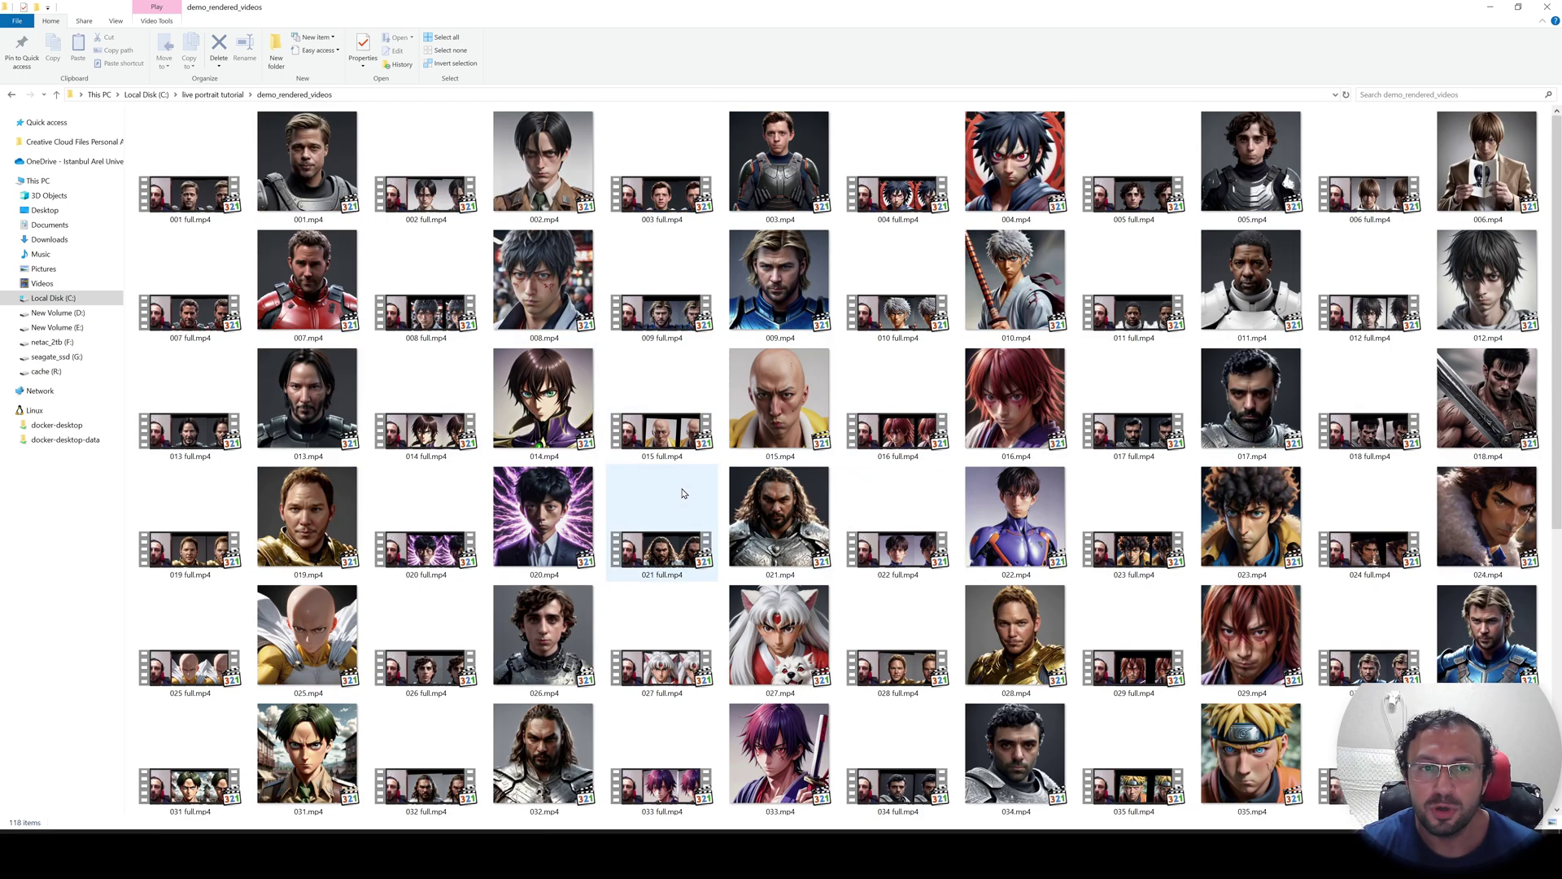
Play 002 full.mp4 from the demo_rendered_videos folder and close the player.
{"action": "left_click", "coordinate": [434, 205]}
{"action": "double_click", "coordinate": [434, 205]}
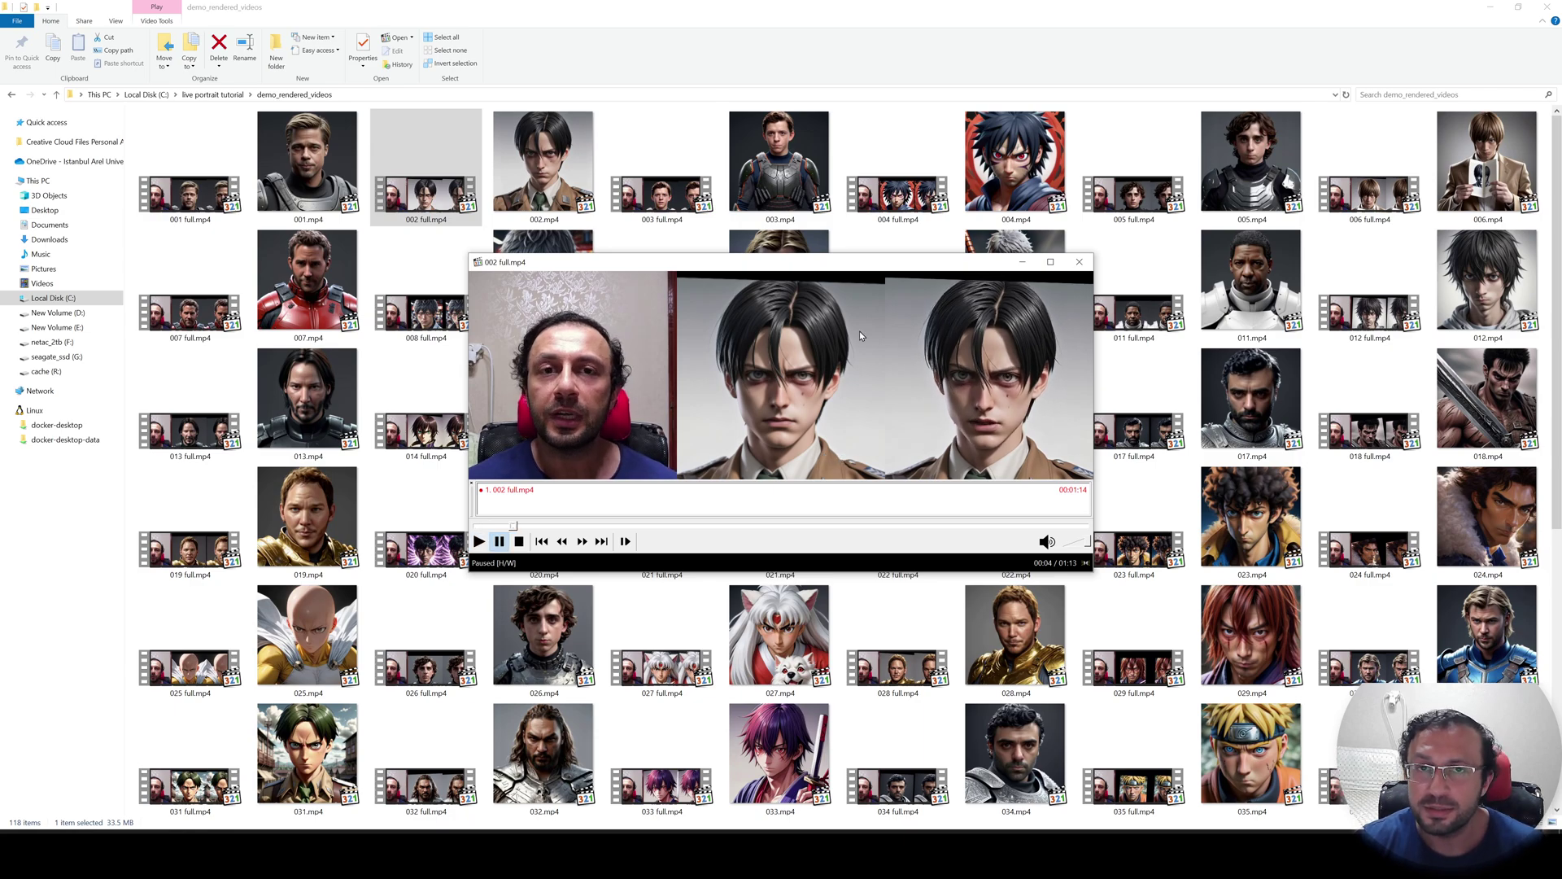
{"action": "left_click", "coordinate": [1078, 261]}
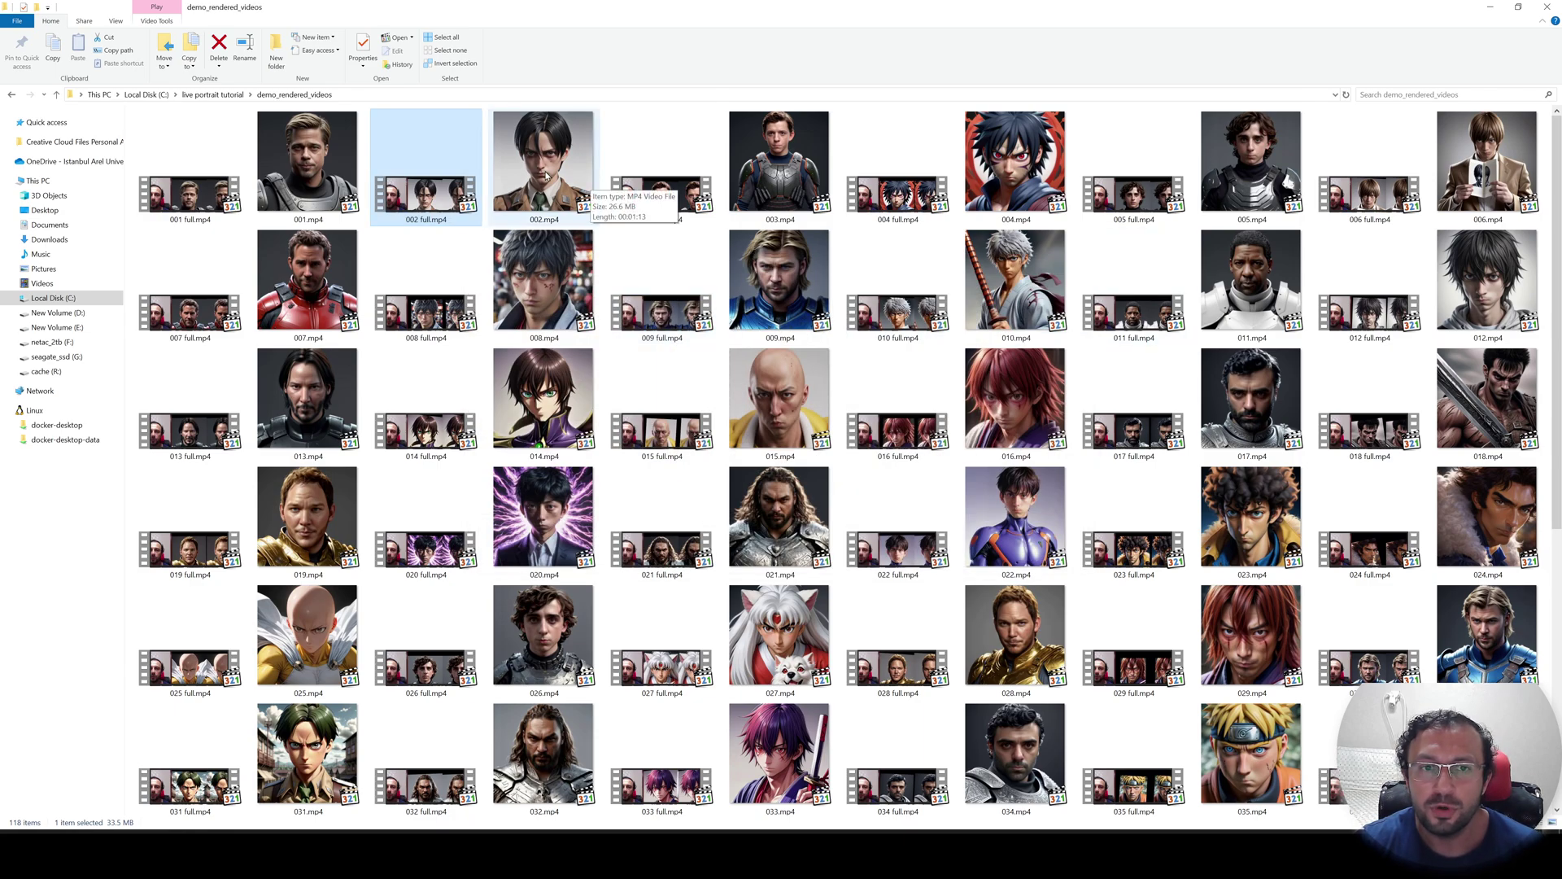
Play 002.mp4 from the demo_rendered_videos folder and close the player.
{"action": "double_click", "coordinate": [545, 175]}
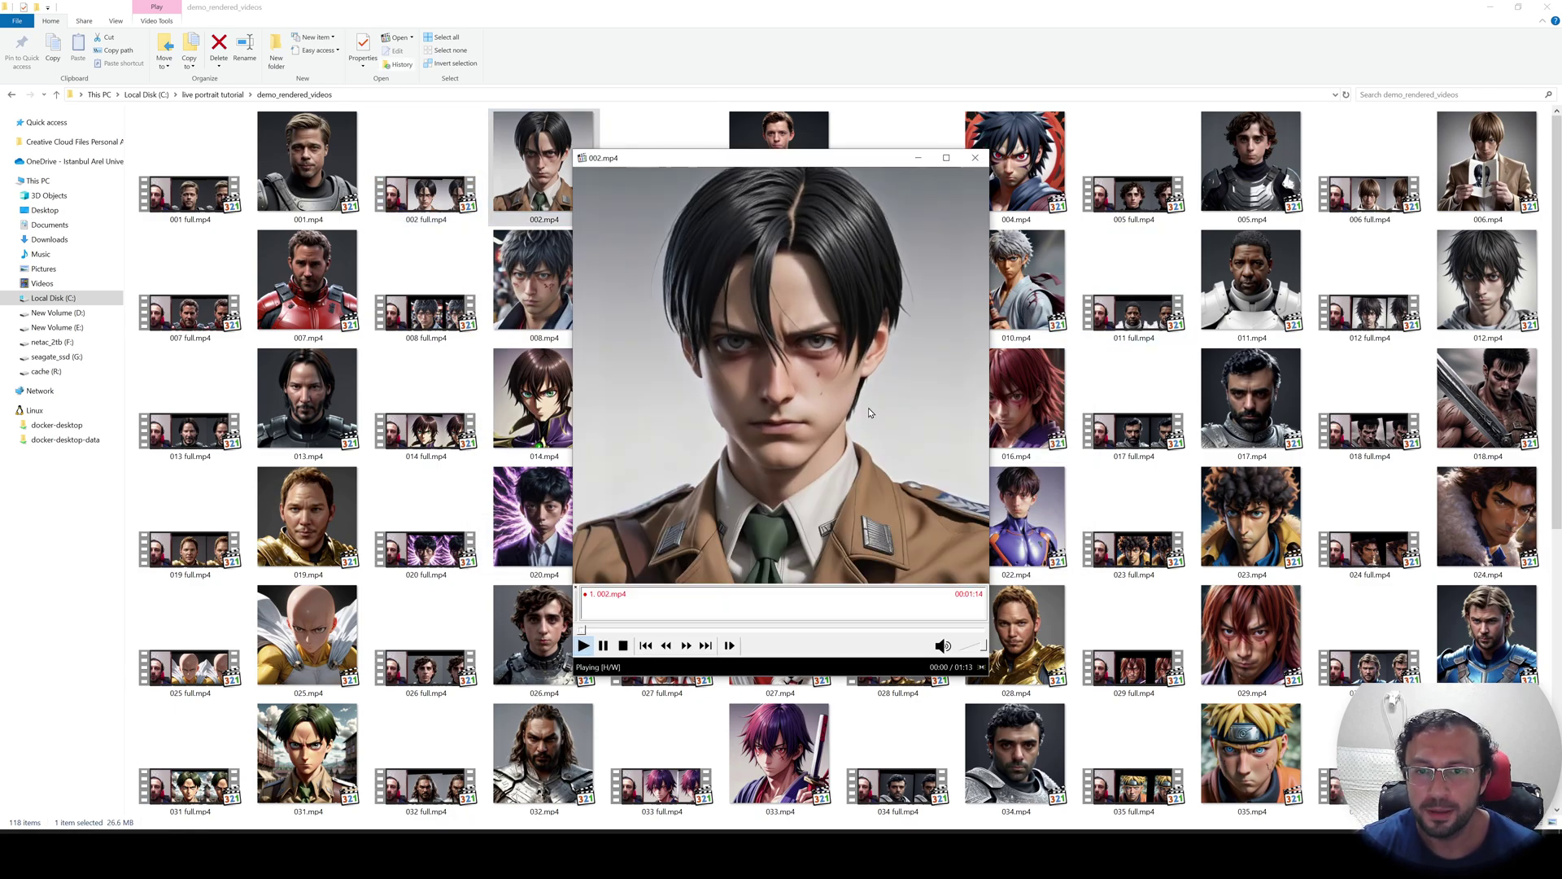
{"action": "key", "text": "alt+F4"}
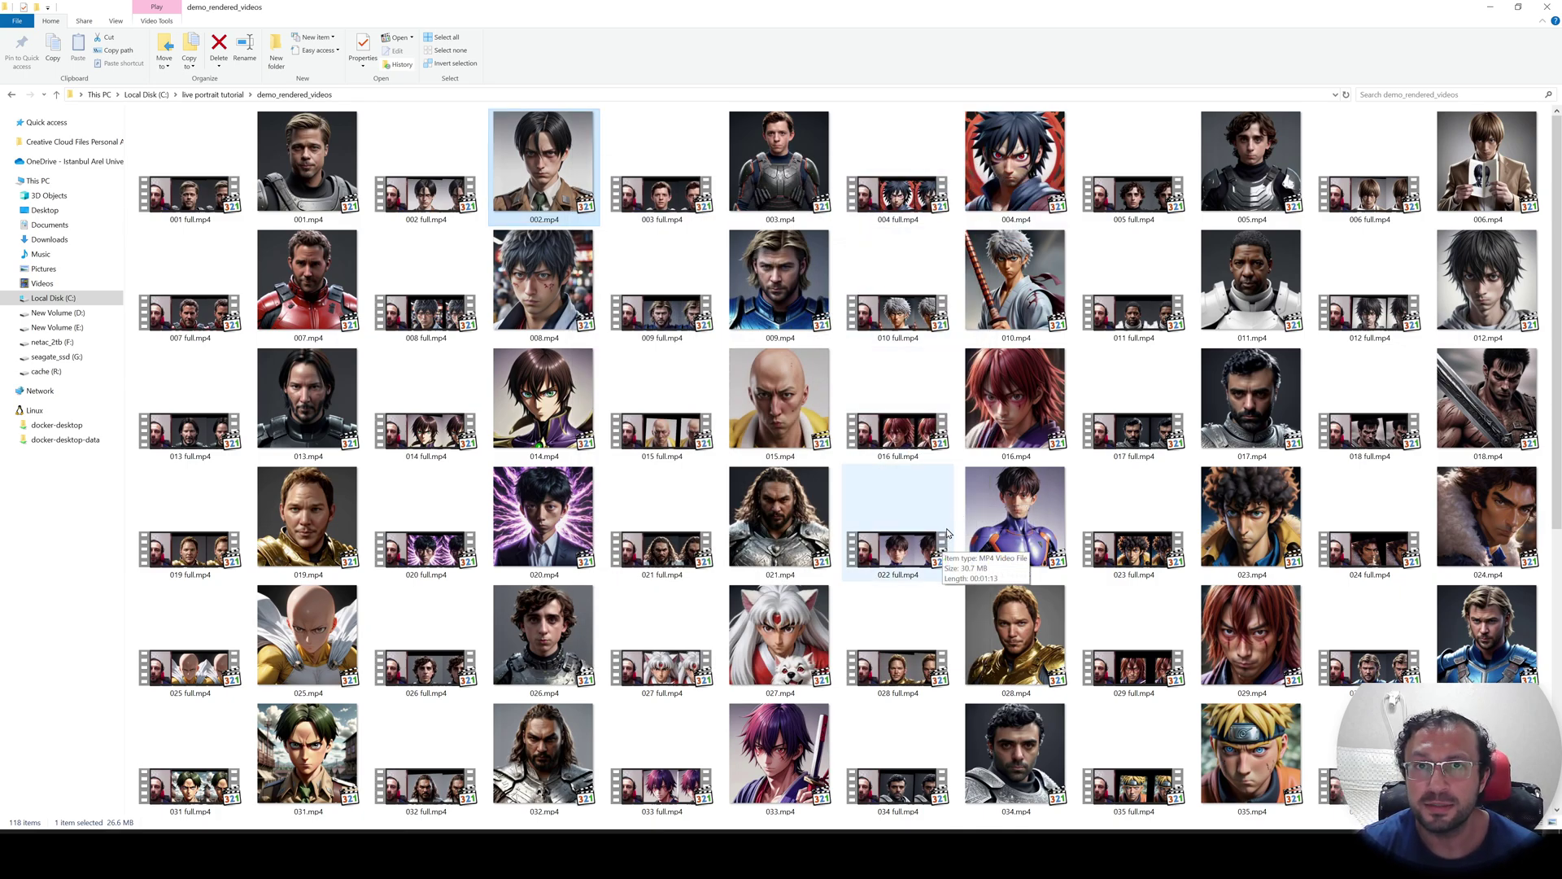
Copy demo_portrait_images.zip and example_driving_video_SECourses_73_seconds.mp4 from Downloads into the LivePortrait_v2 folder on the cache (R:) drive.
{"action": "left_click", "coordinate": [47, 241]}
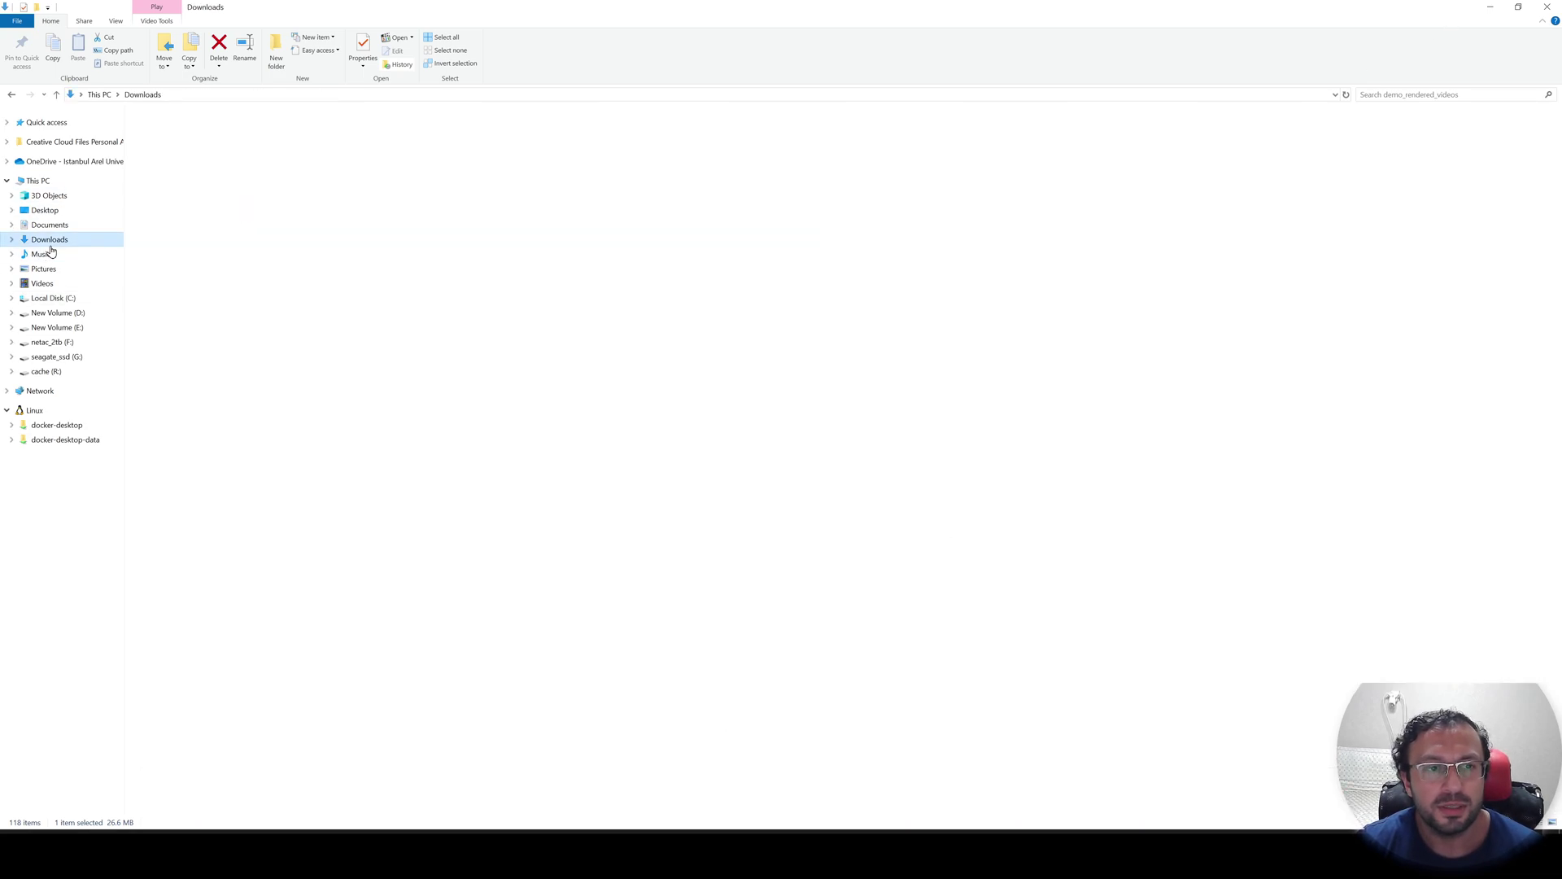
{"action": "left_click", "coordinate": [201, 194]}
{"action": "left_click", "coordinate": [310, 187], "text": "ctrl"}
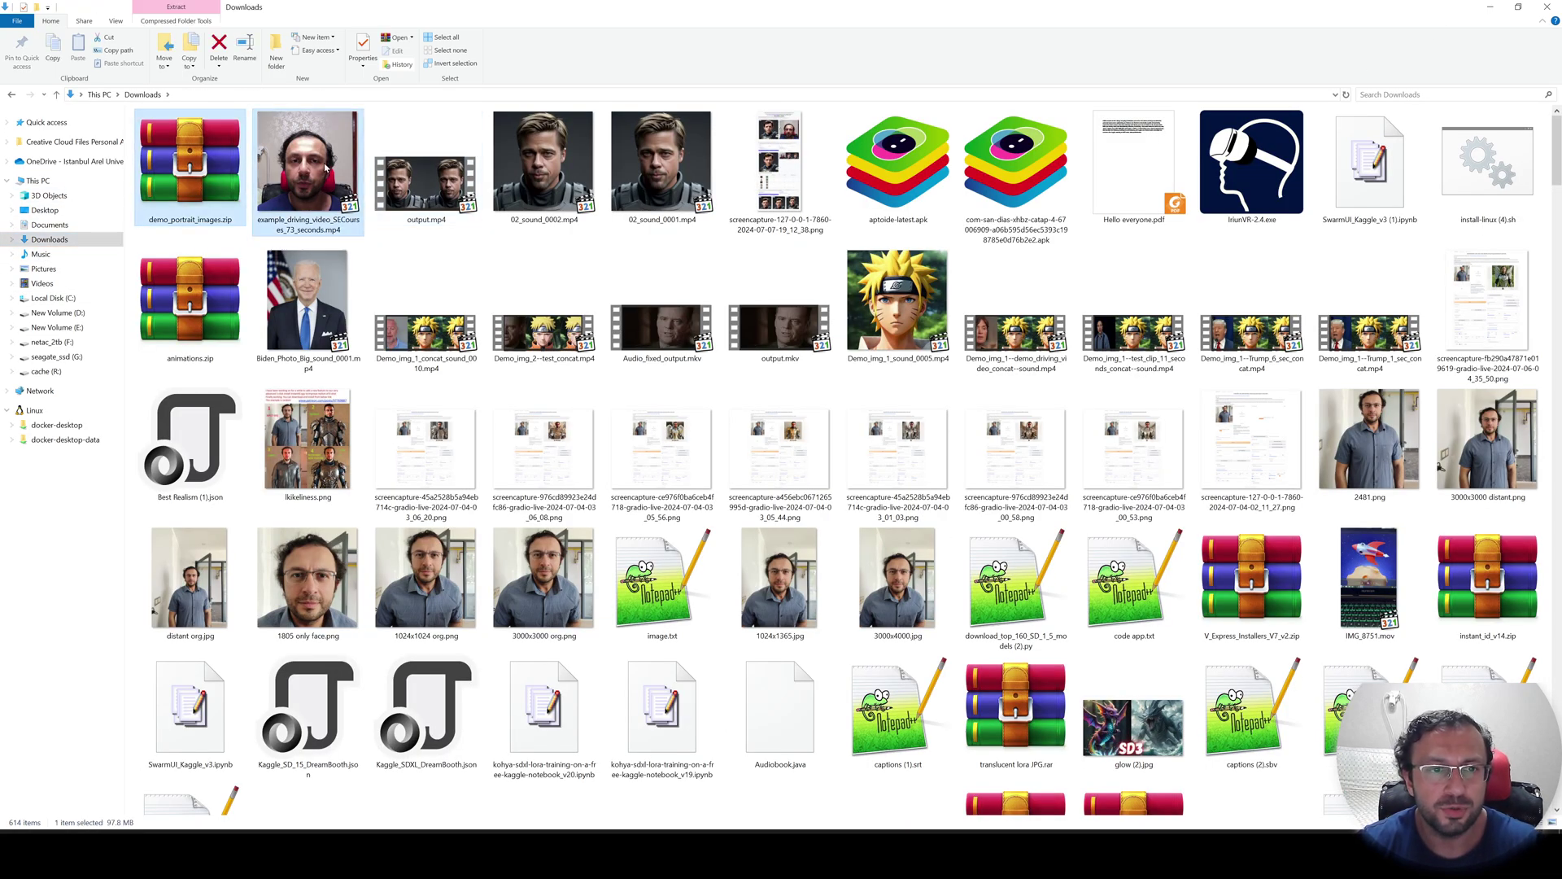
{"action": "left_click", "coordinate": [46, 371]}
{"action": "left_click", "coordinate": [202, 277]}
{"action": "double_click", "coordinate": [203, 277]}
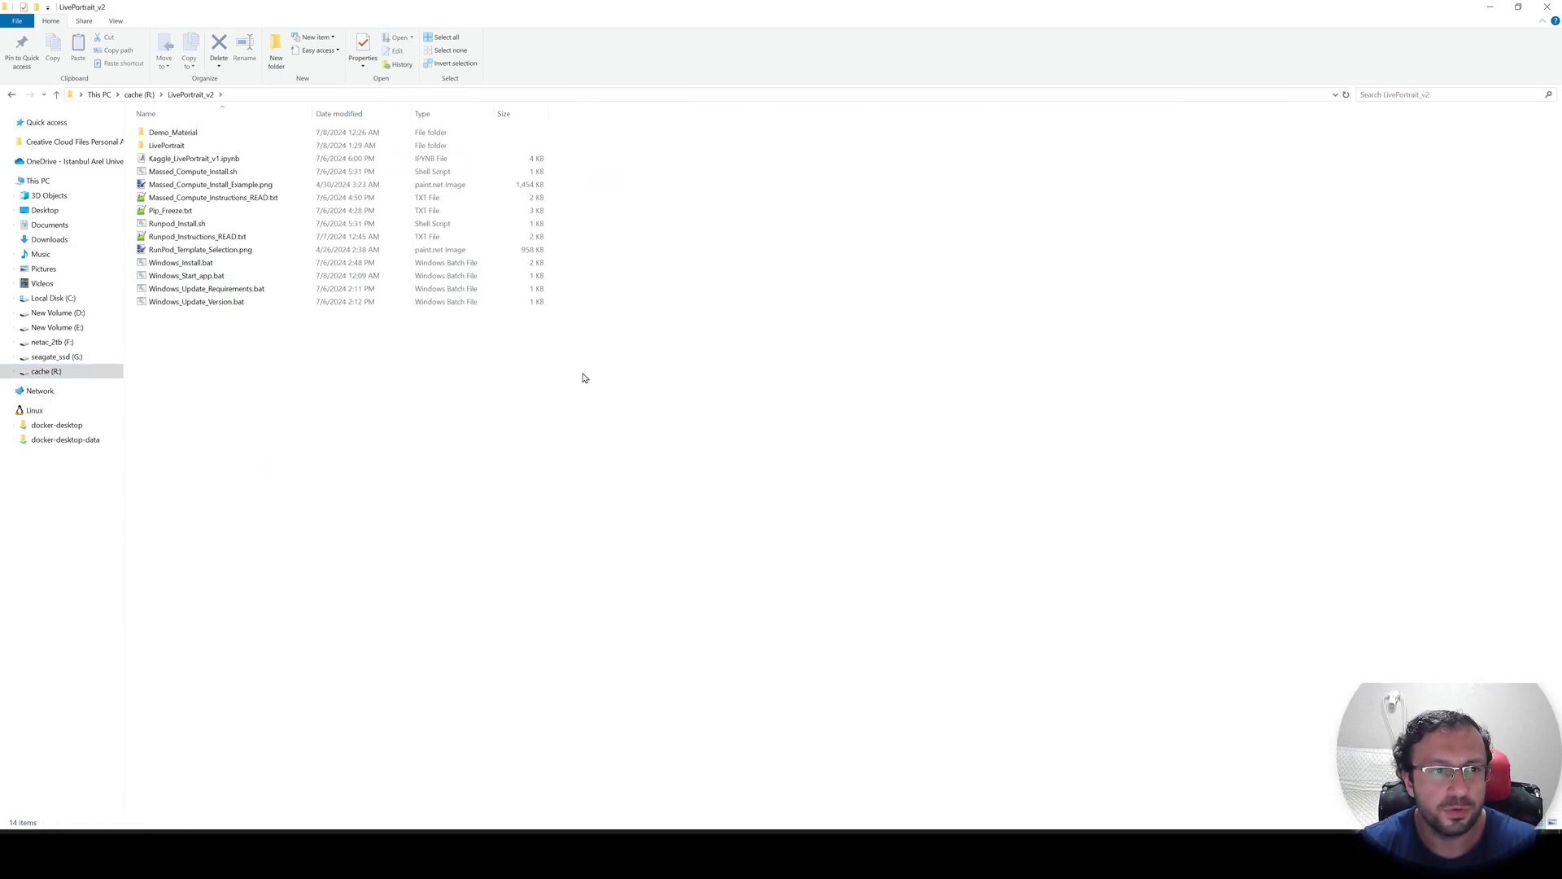
{"action": "key", "text": "ctrl+v"}
Extract demo_portrait_images.zip within the LivePortrait_v2 folder.
{"action": "left_click", "coordinate": [205, 328]}
{"action": "right_click", "coordinate": [204, 327]}
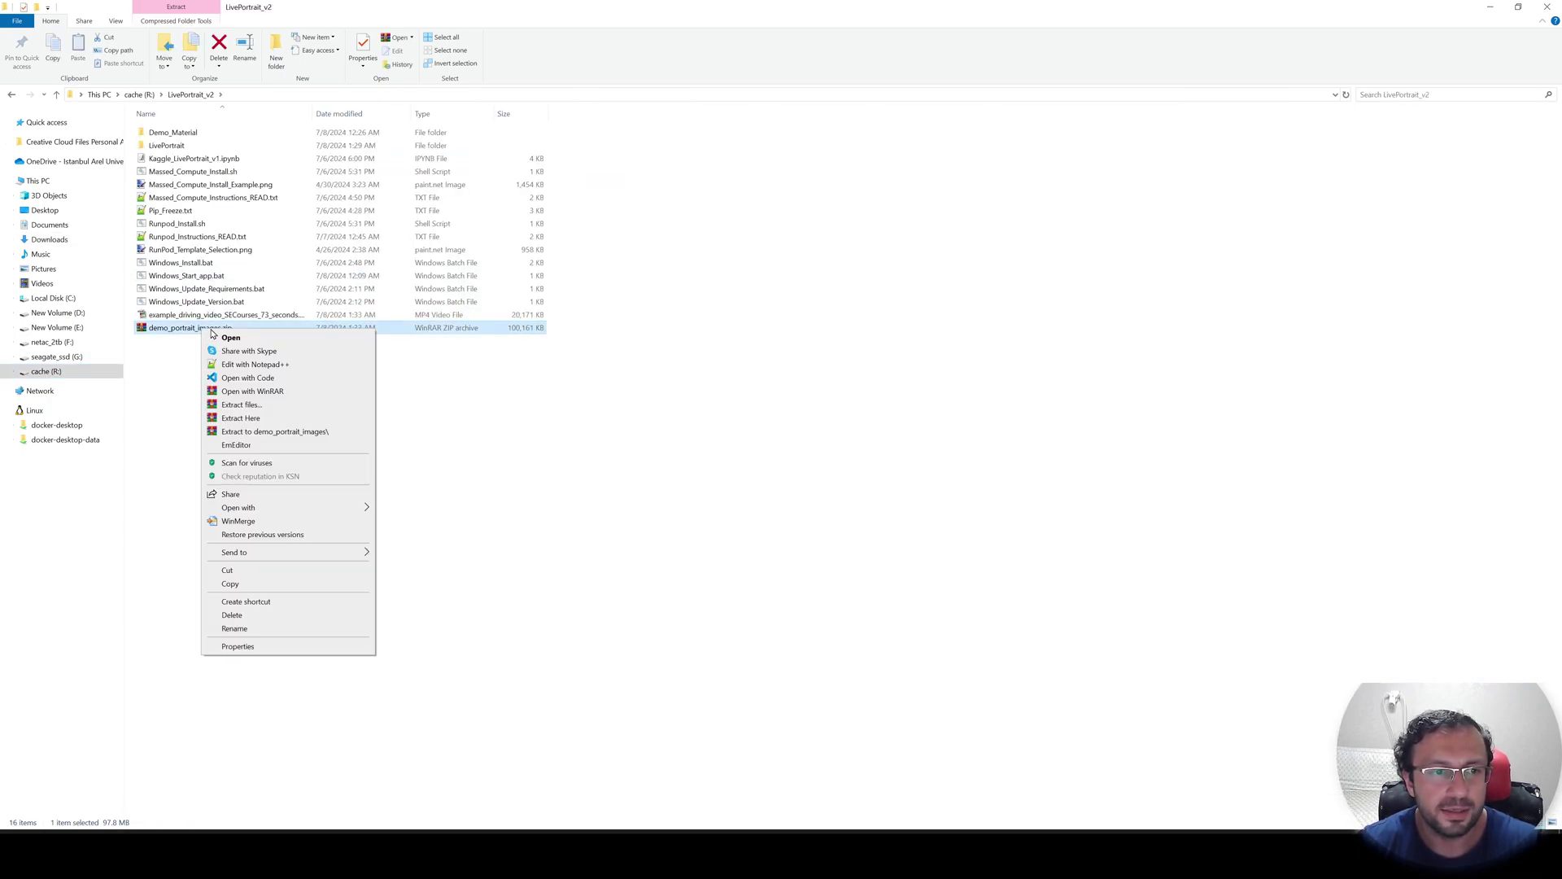
{"action": "left_click", "coordinate": [249, 421]}
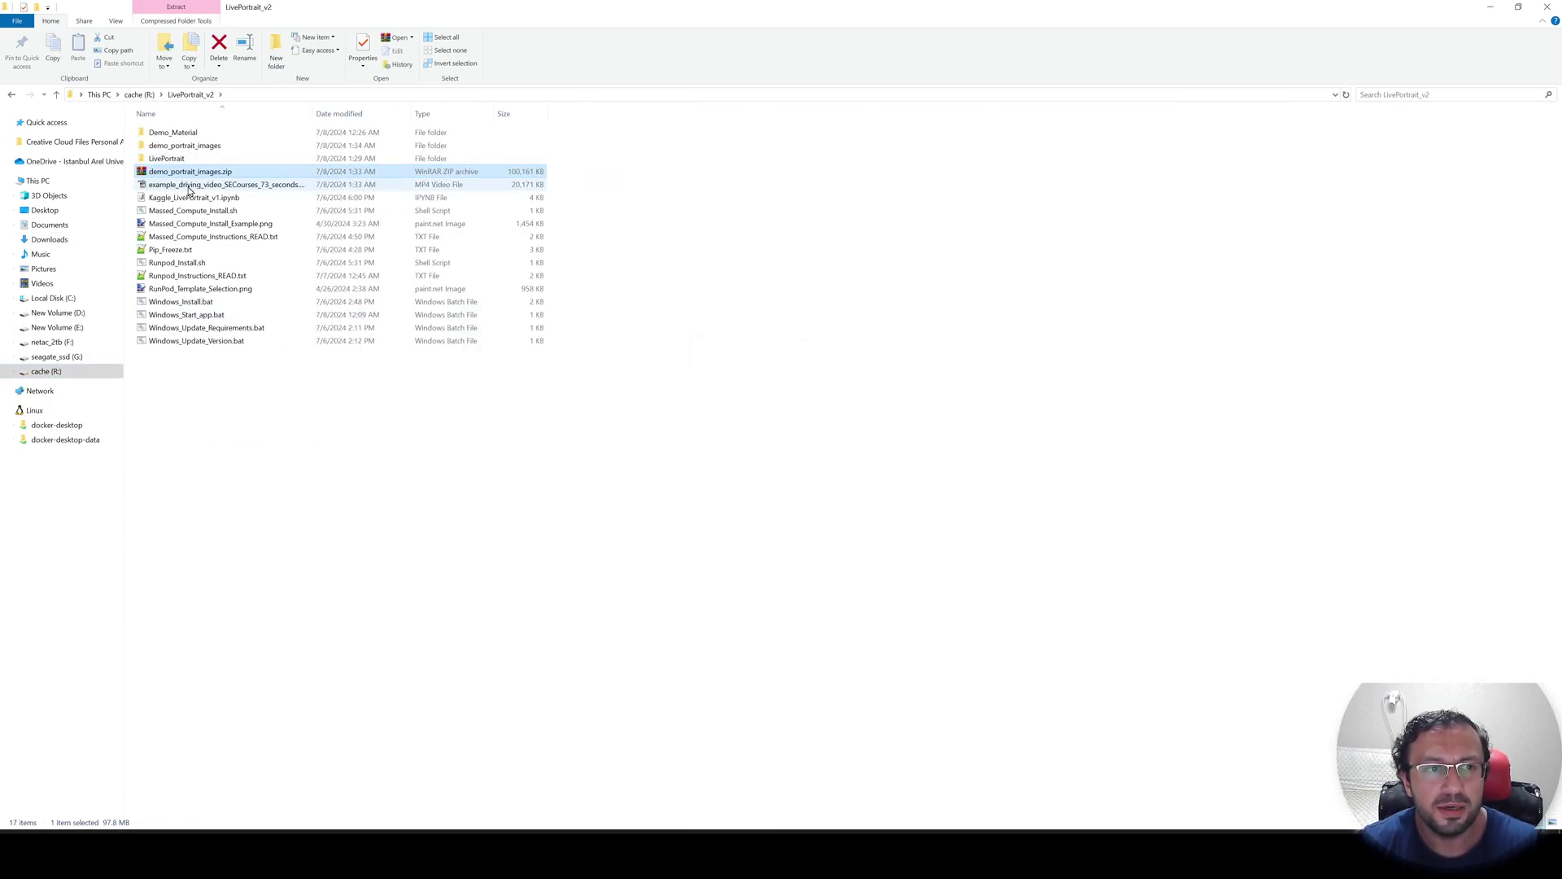
Widen the file list's Name column to fit the full driving video name and open the demo_portrait_images folder.
{"action": "left_click", "coordinate": [189, 185]}
{"action": "left_click_drag", "start_coordinate": [313, 114], "coordinate": [396, 114]}
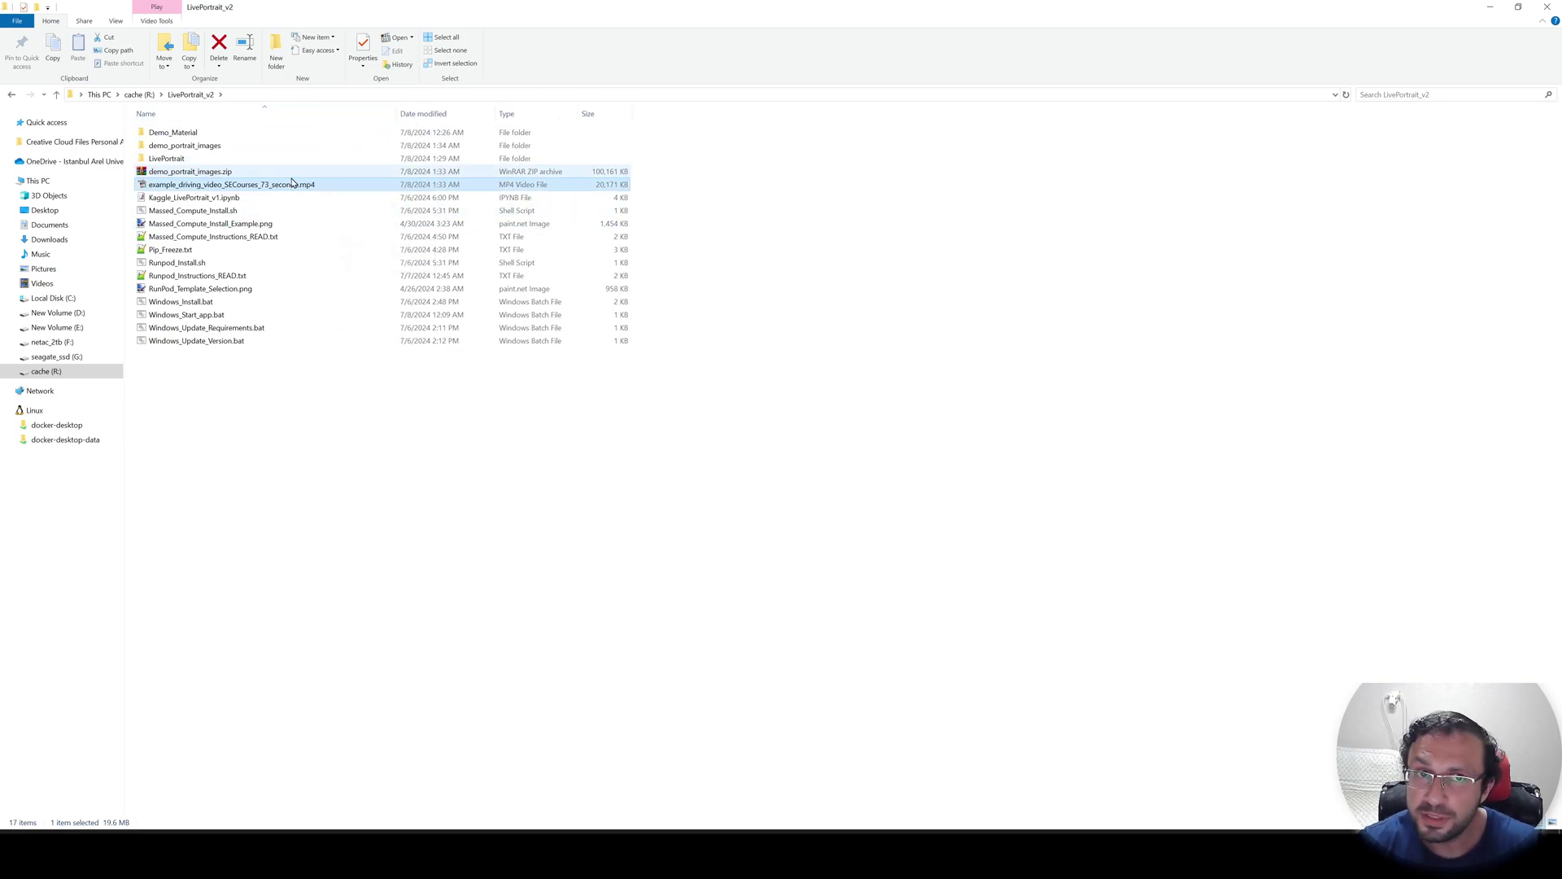
{"action": "left_click", "coordinate": [172, 161]}
{"action": "double_click", "coordinate": [180, 145]}
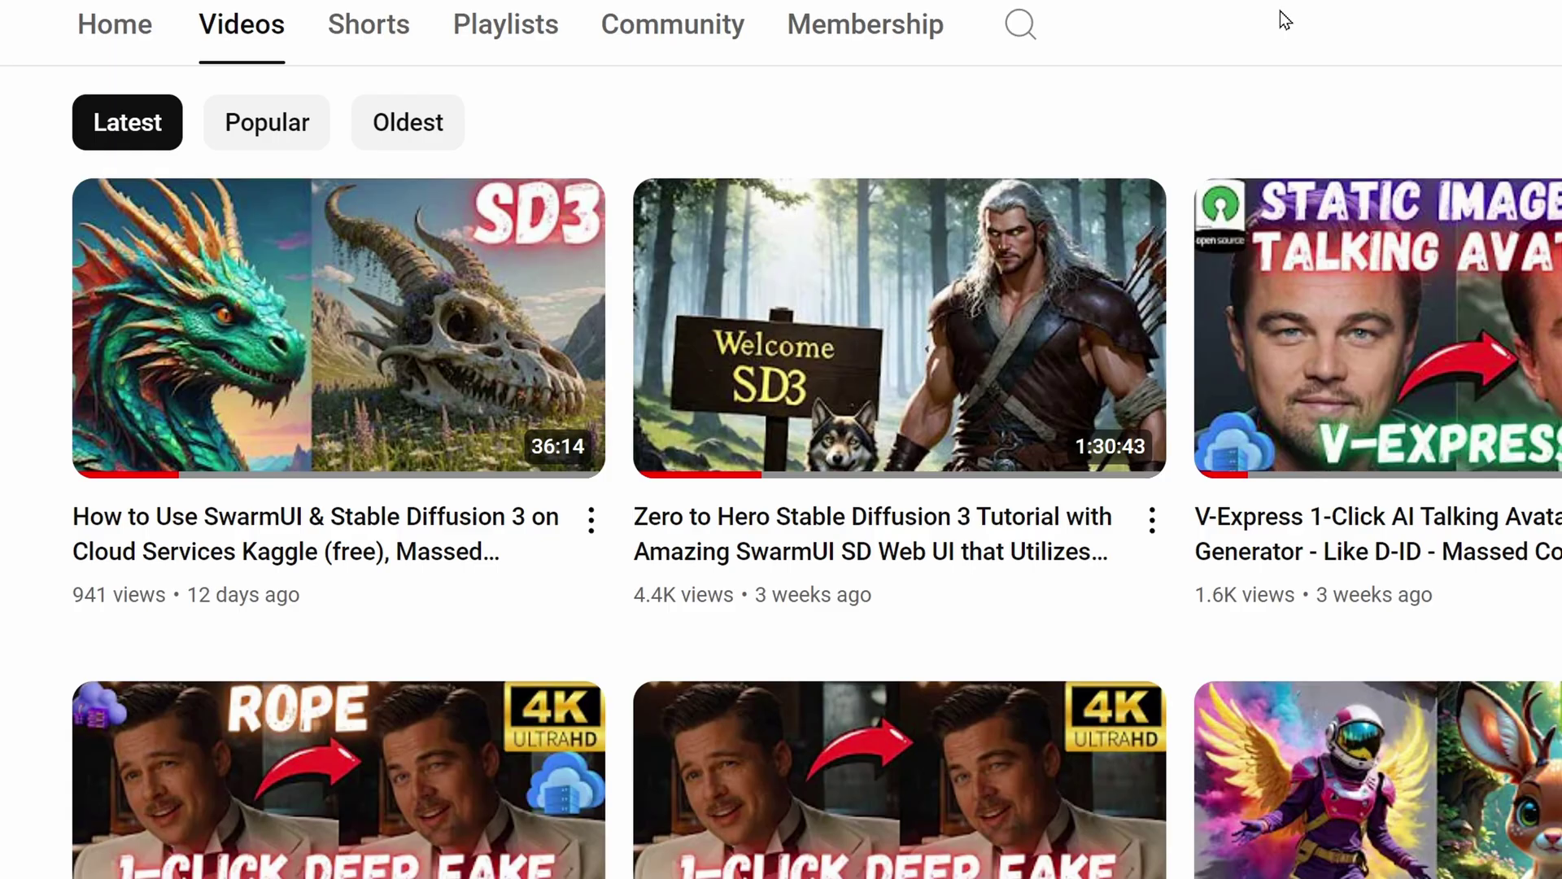
Load 03.png from LivePortrait_v2\demo_portrait_images as the source portrait in the LivePortrait Gradio page.
{"action": "mouse_move", "coordinate": [722, 381]}
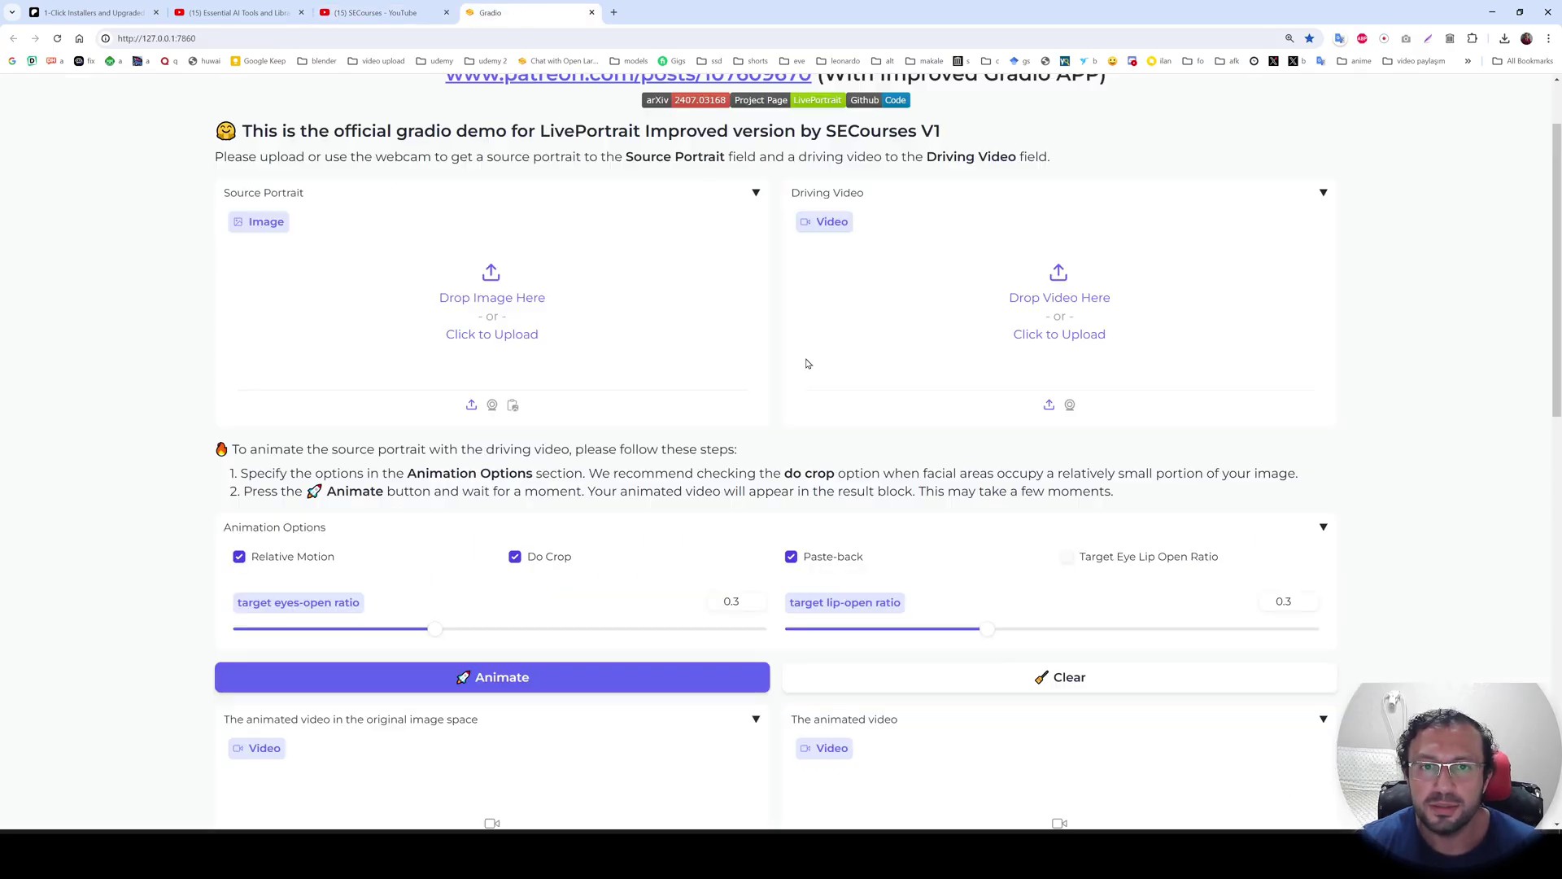
{"action": "scroll", "coordinate": [505, 476], "scroll_direction": "up", "scroll_amount": 1}
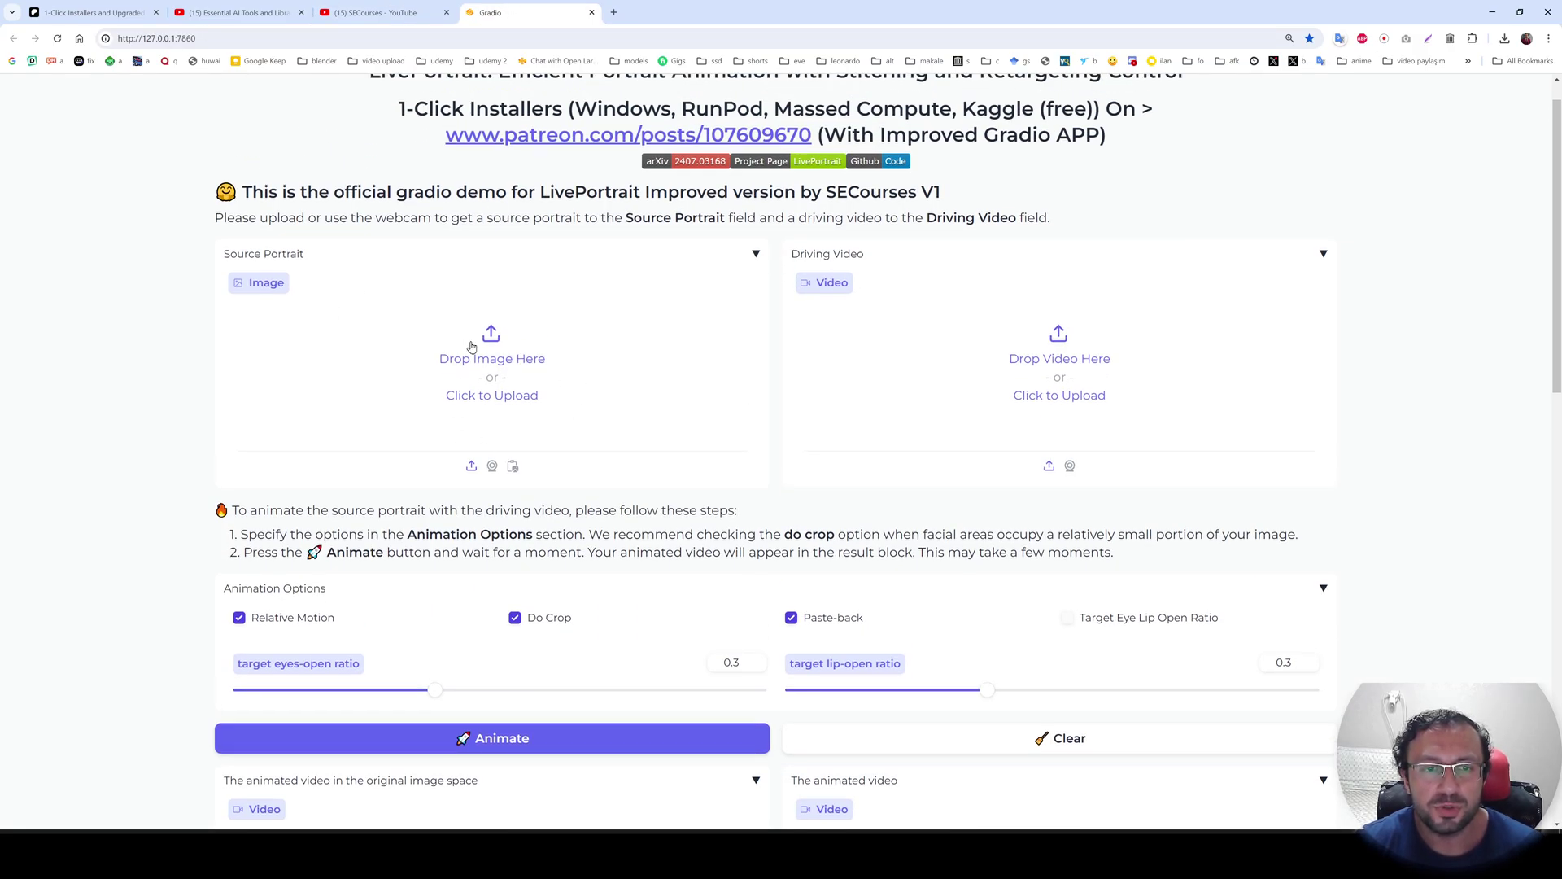
{"action": "left_click", "coordinate": [492, 354]}
{"action": "left_click", "coordinate": [195, 28]}
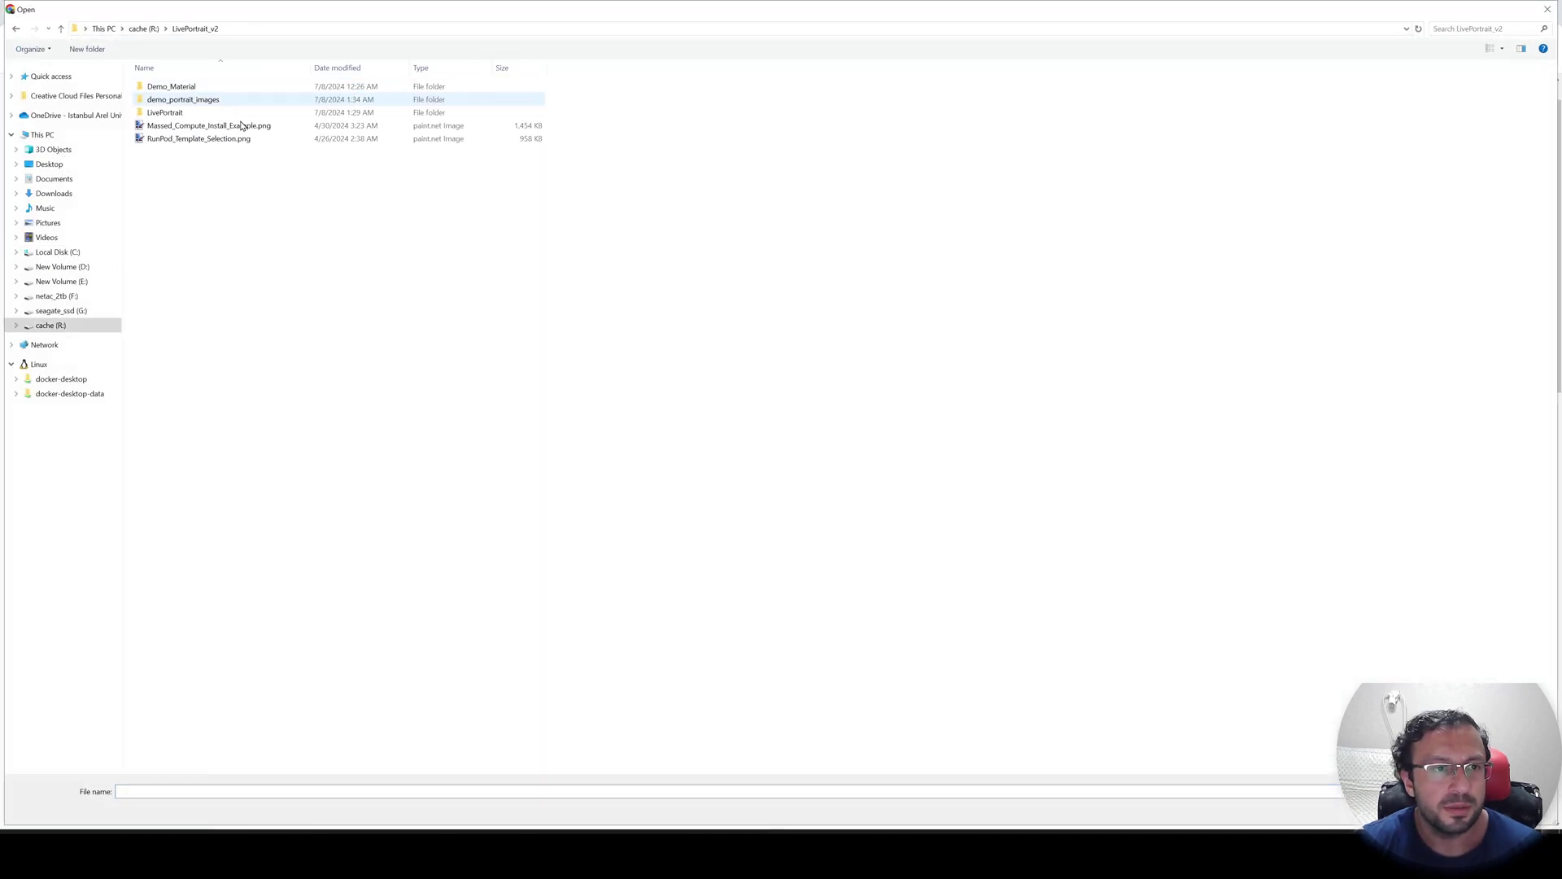
{"action": "double_click", "coordinate": [183, 99]}
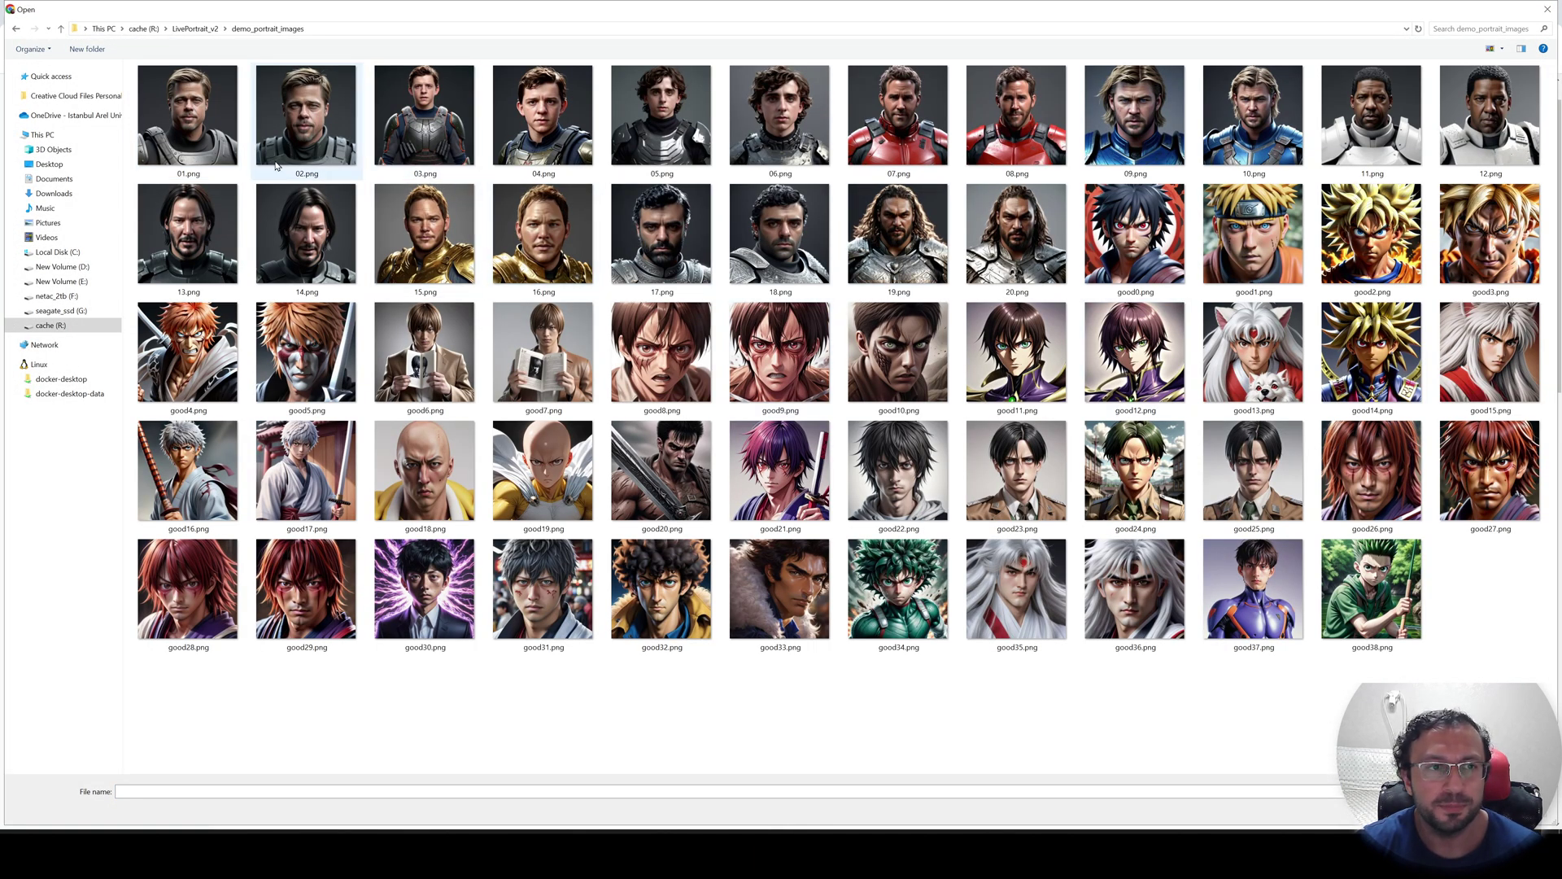
{"action": "double_click", "coordinate": [431, 120]}
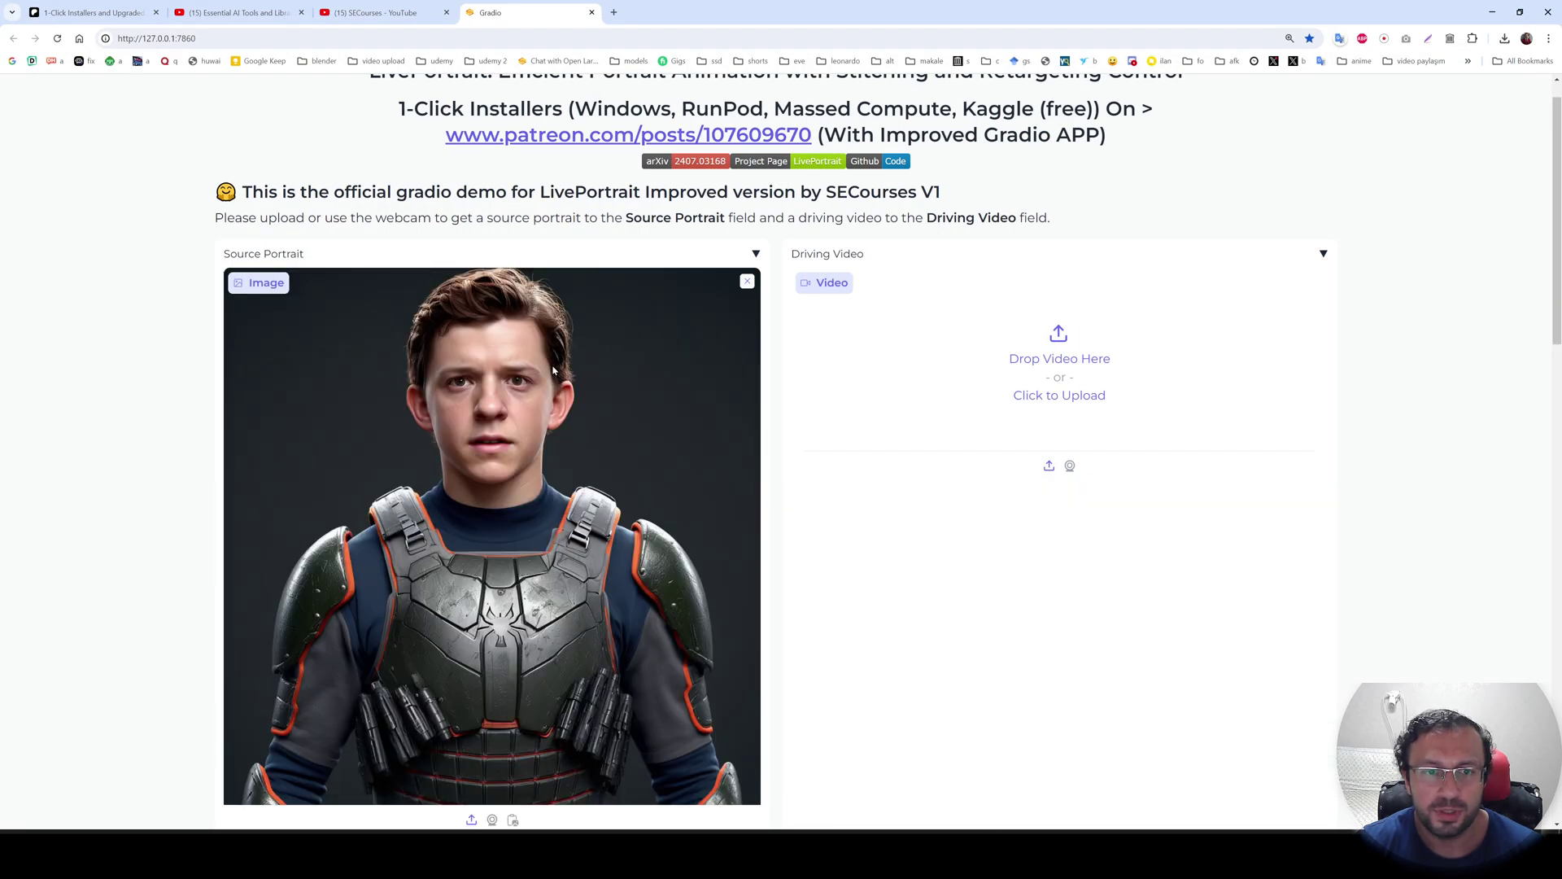
Load example_driving_video_SECourses_73_seconds.mp4 as the driving video, preview it briefly and review the animation options.
{"action": "scroll", "coordinate": [404, 353], "scroll_direction": "down", "scroll_amount": 1}
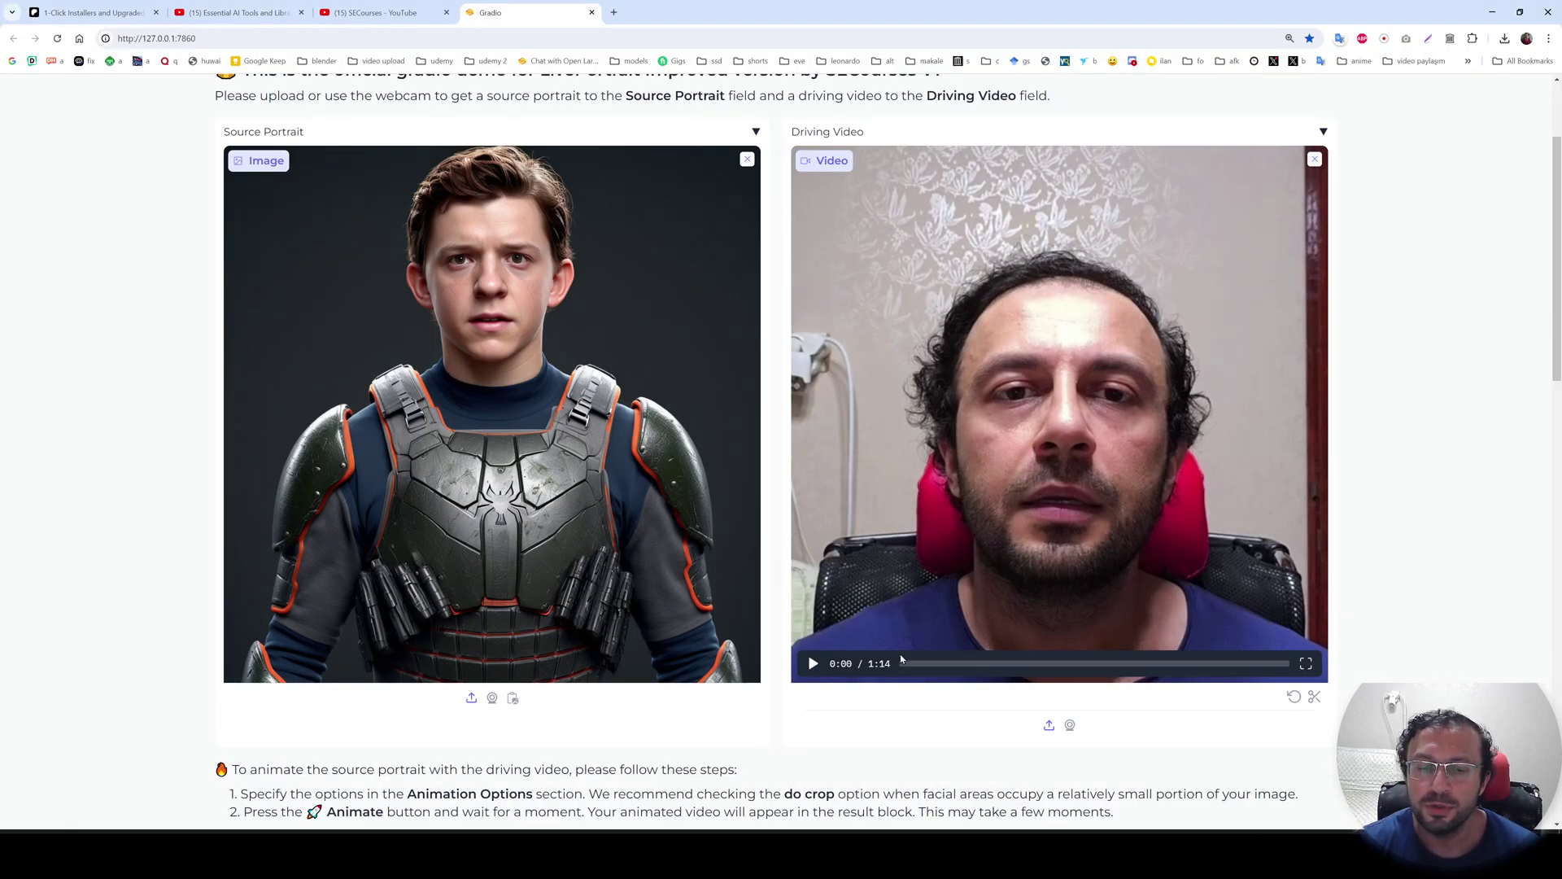
{"action": "left_click", "coordinate": [814, 665]}
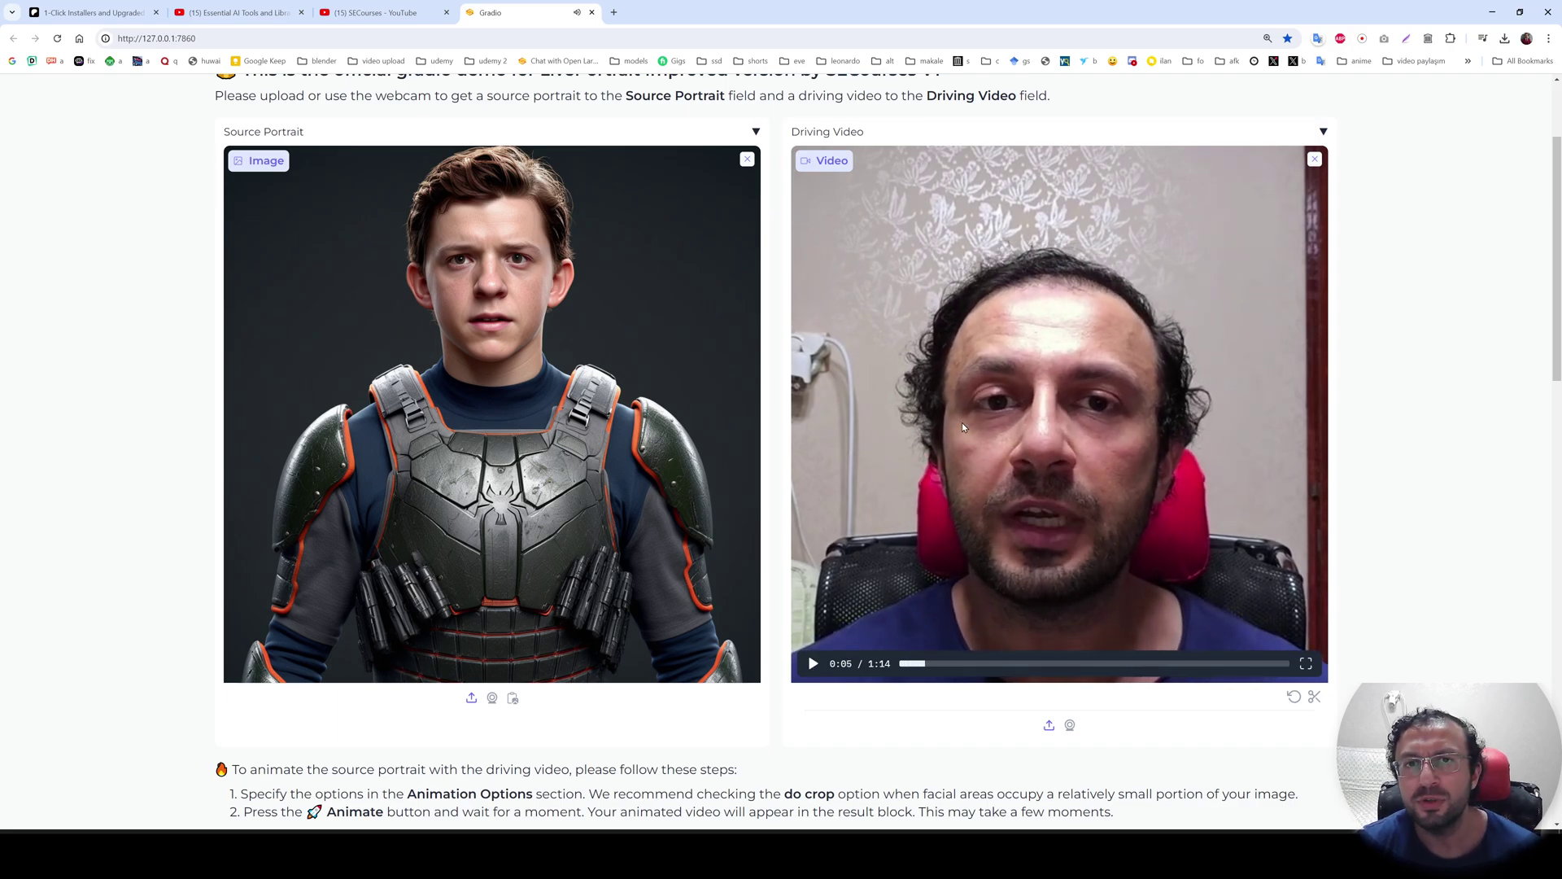
{"action": "scroll", "coordinate": [961, 422], "scroll_direction": "down", "scroll_amount": 5}
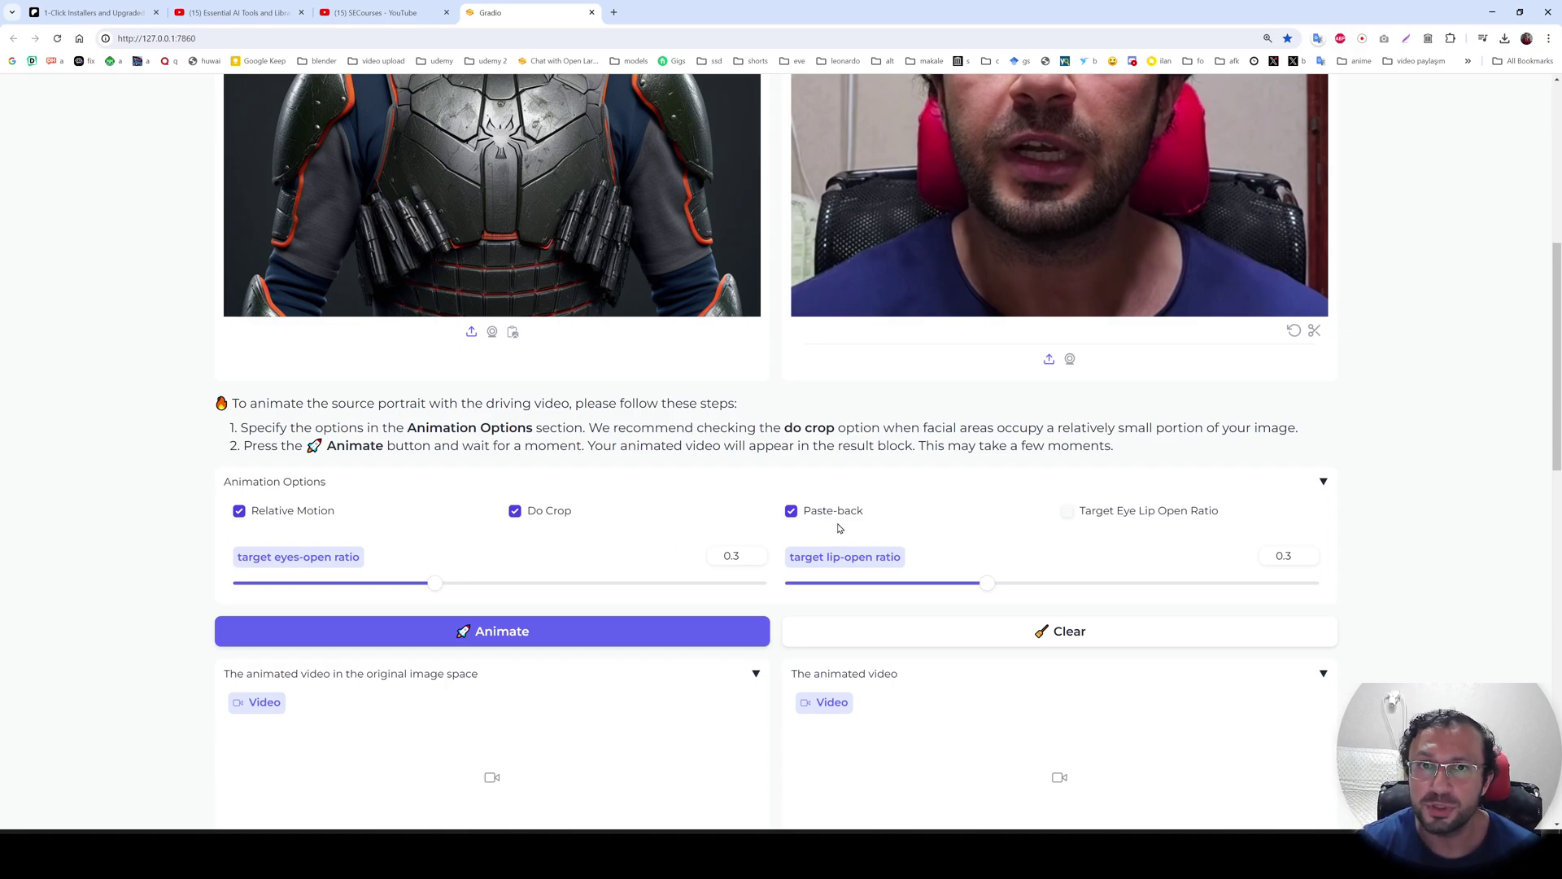
{"action": "scroll", "coordinate": [743, 579], "scroll_direction": "up", "scroll_amount": 4}
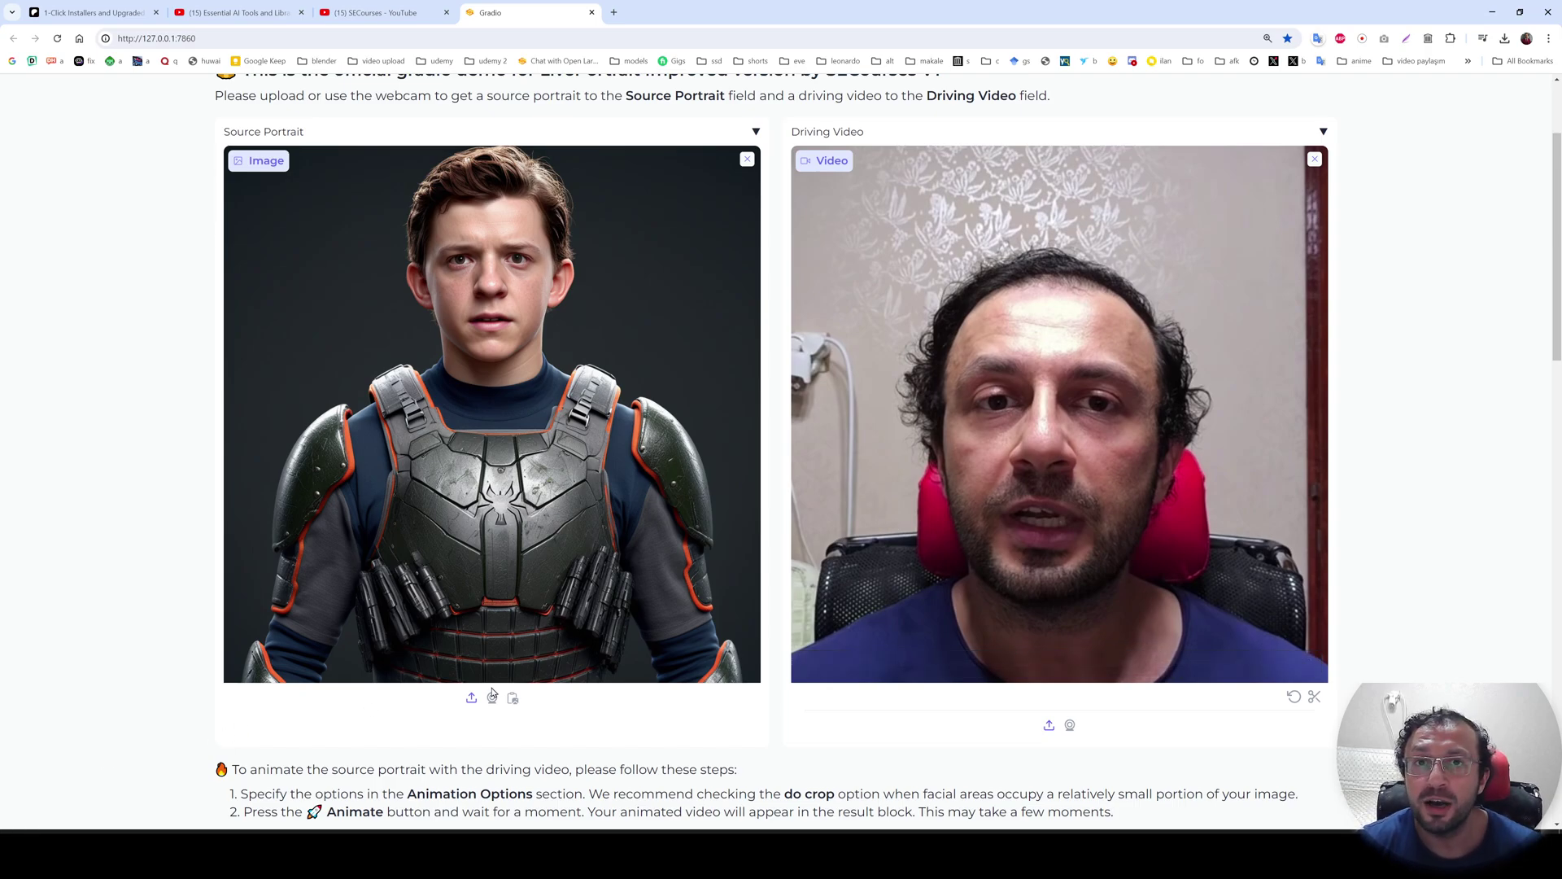
Run nvitop in a Command Prompt to check GPU memory usage and bring up the LivePortrait console.
{"action": "key", "text": "super"}
{"action": "type", "text": "cmd"}
{"action": "left_click", "coordinate": [122, 501]}
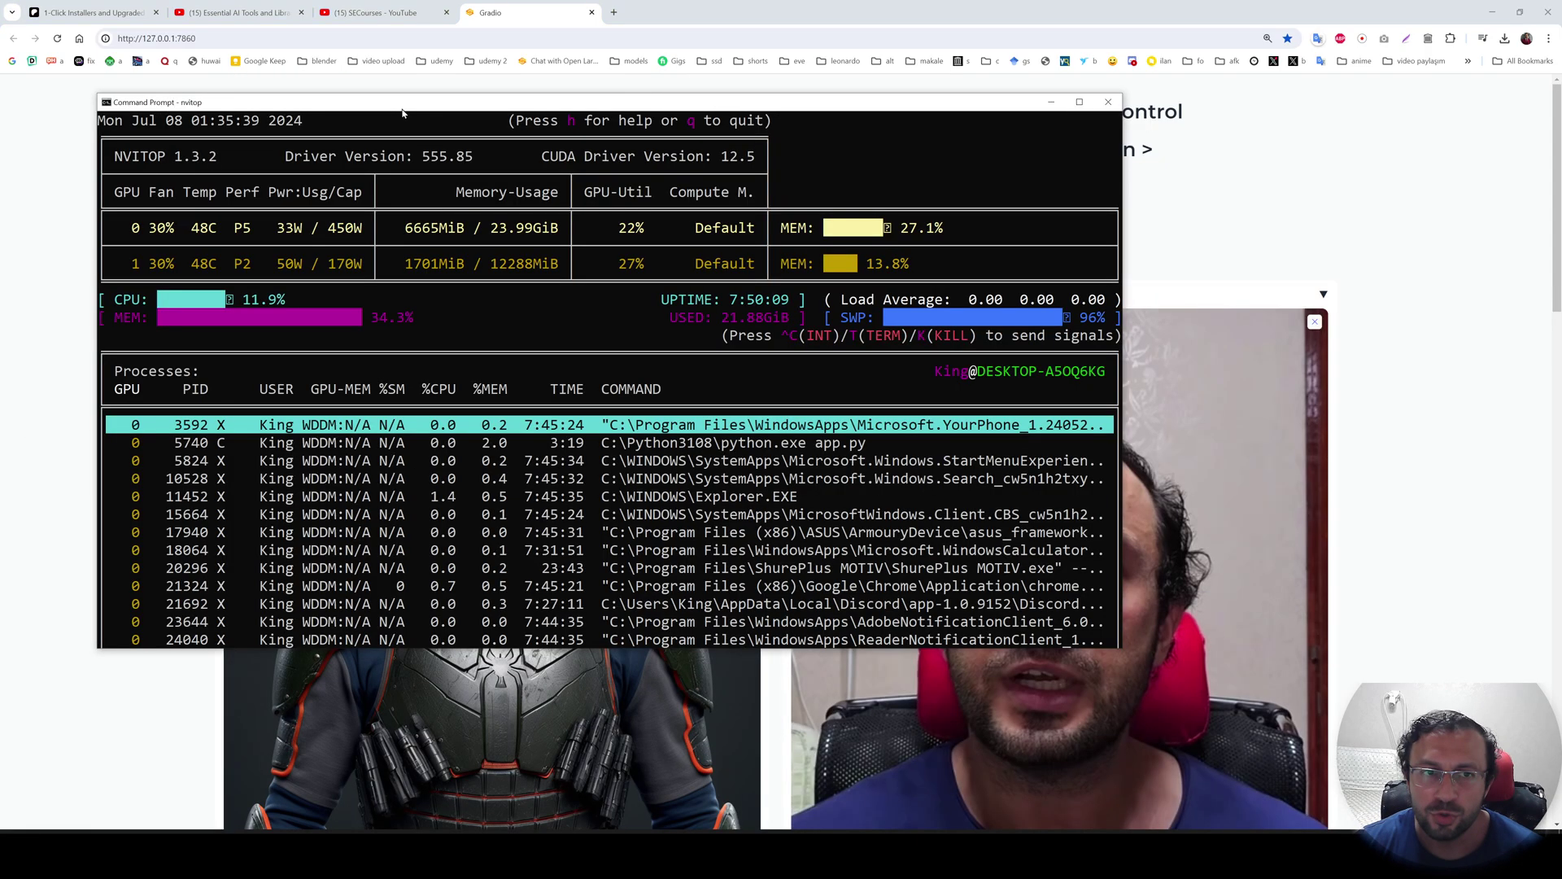
{"action": "left_click_drag", "start_coordinate": [404, 116], "coordinate": [428, 124]}
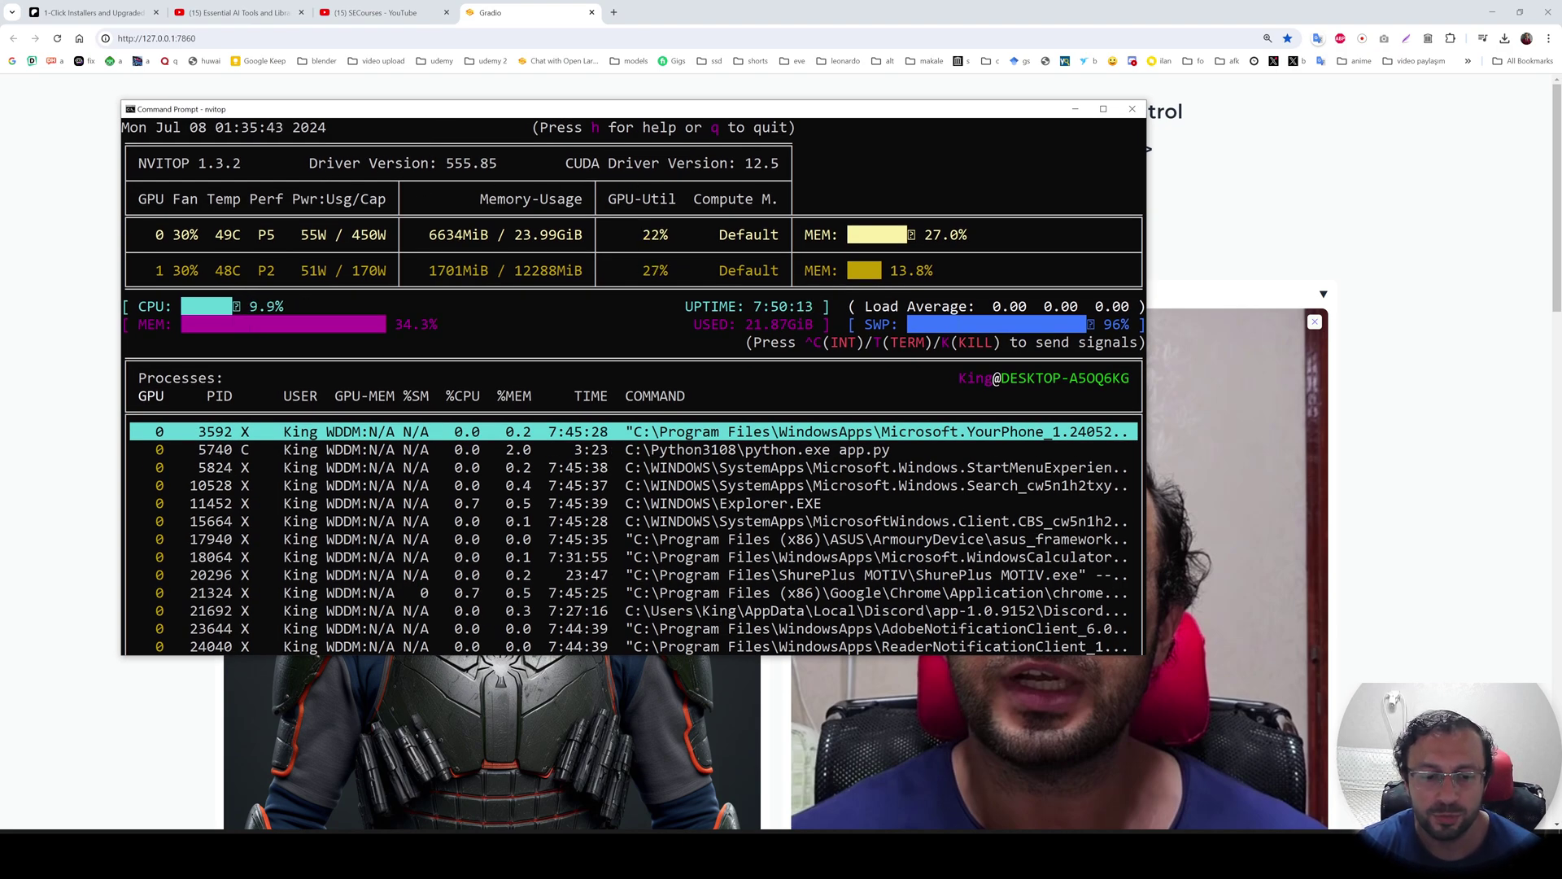
{"action": "key", "text": "alt+Tab"}
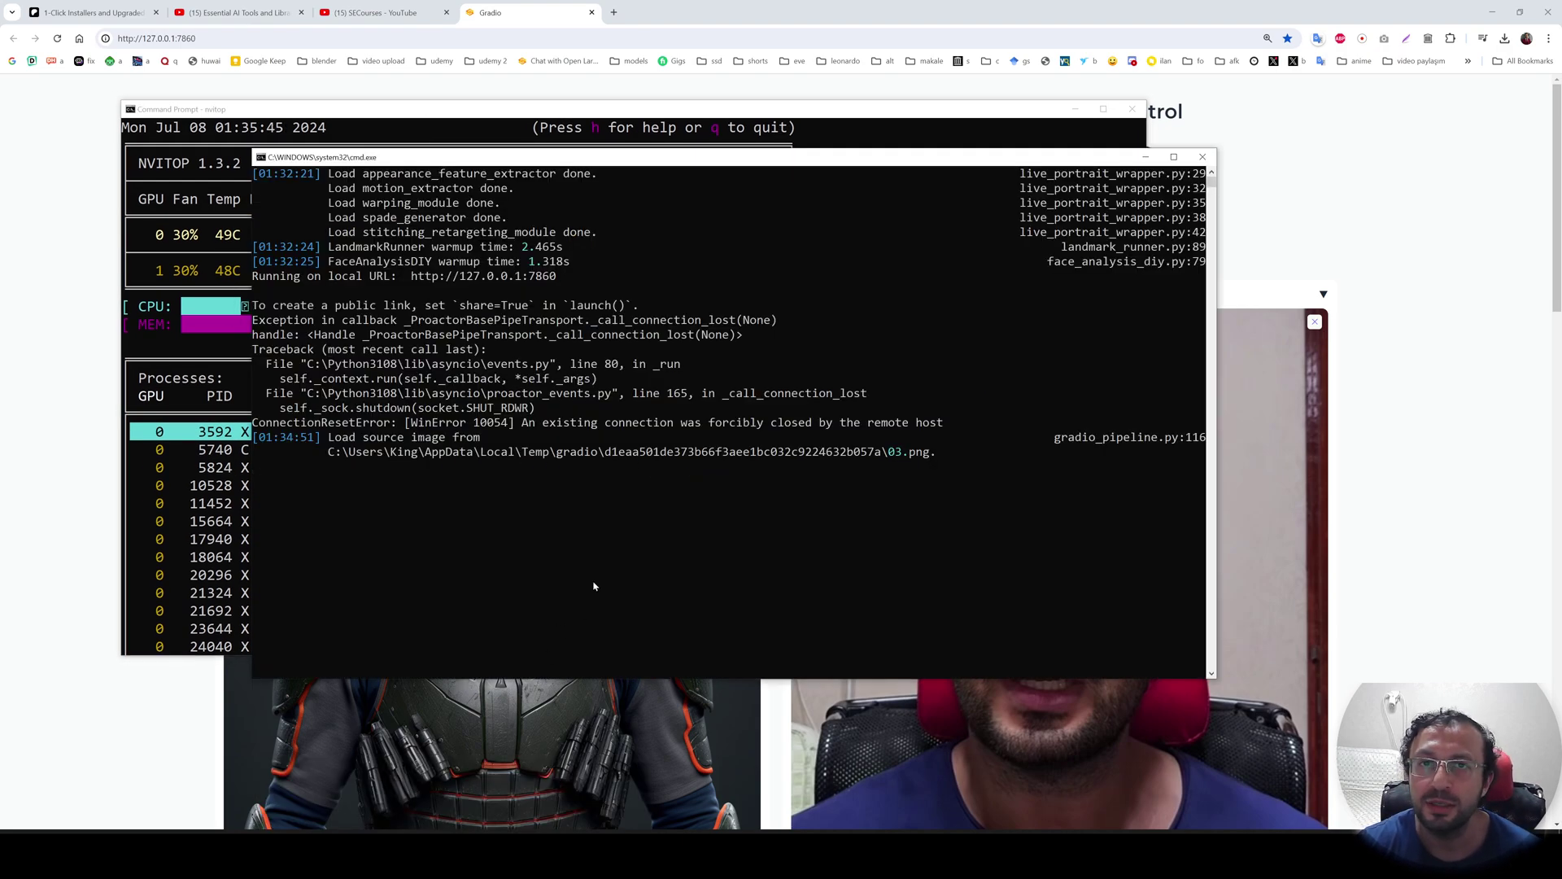
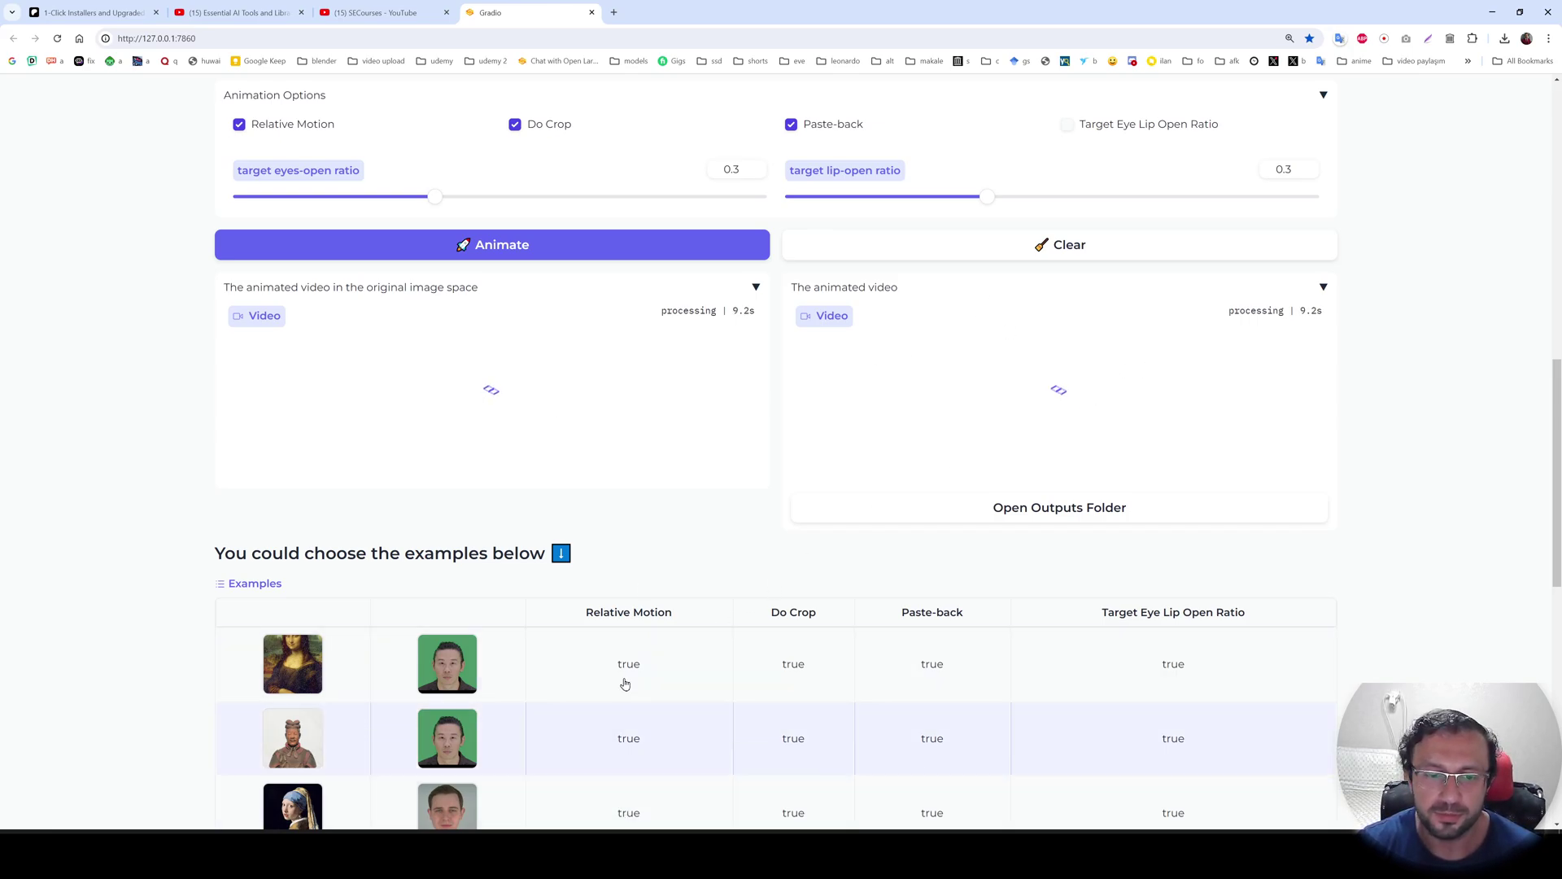
Check the running animation's progress on the Gradio page and in the LivePortrait console.
{"action": "scroll", "coordinate": [813, 651], "scroll_direction": "up", "scroll_amount": 4}
{"action": "scroll", "coordinate": [1006, 632], "scroll_direction": "down", "scroll_amount": 2}
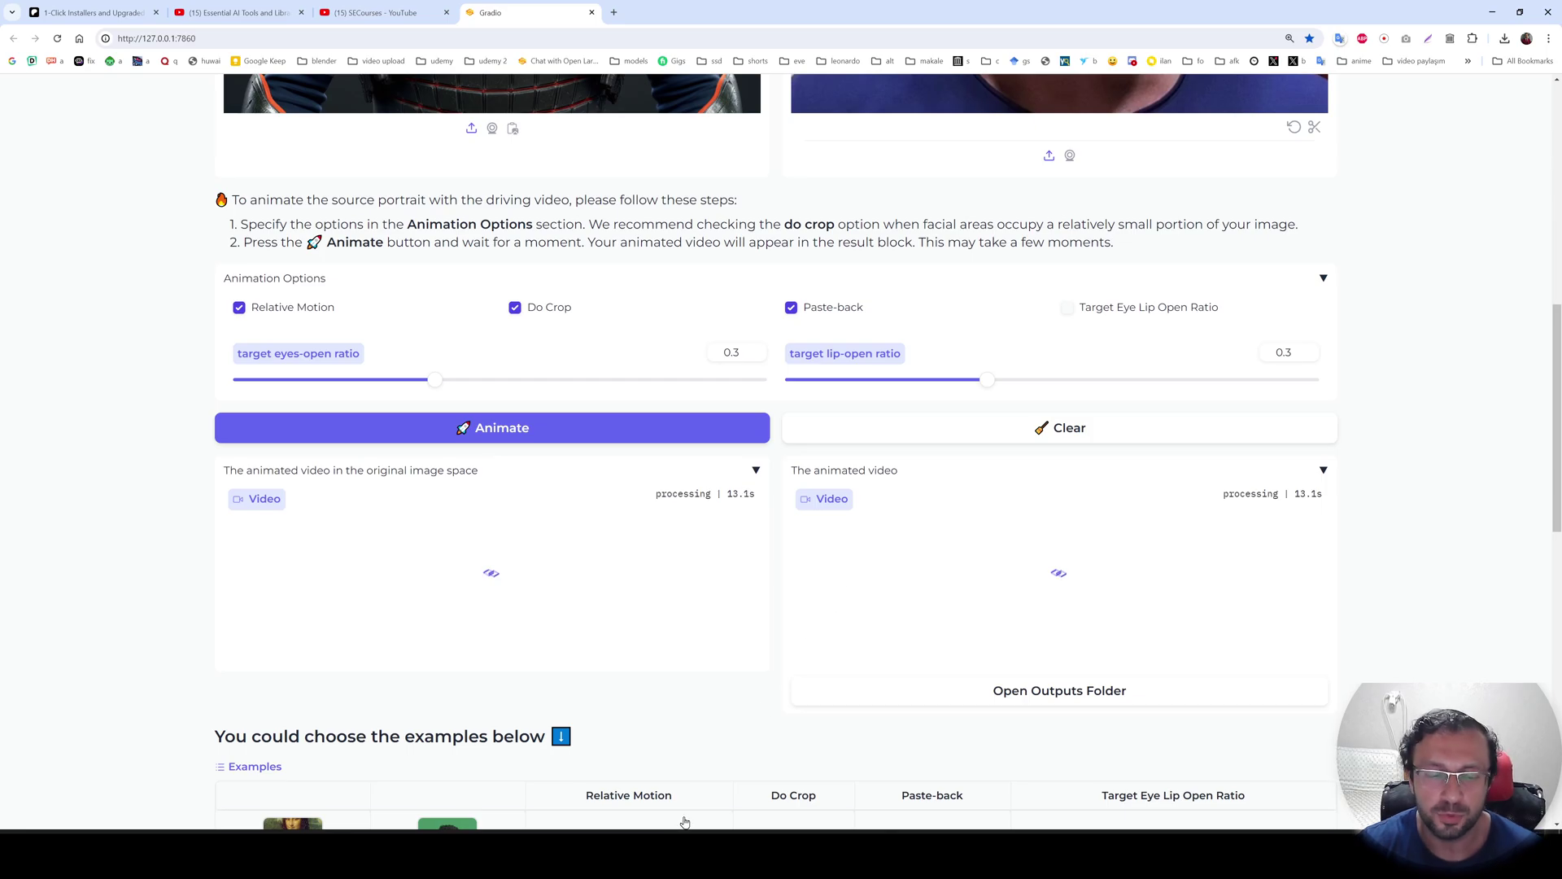
{"action": "key", "text": "alt+Tab"}
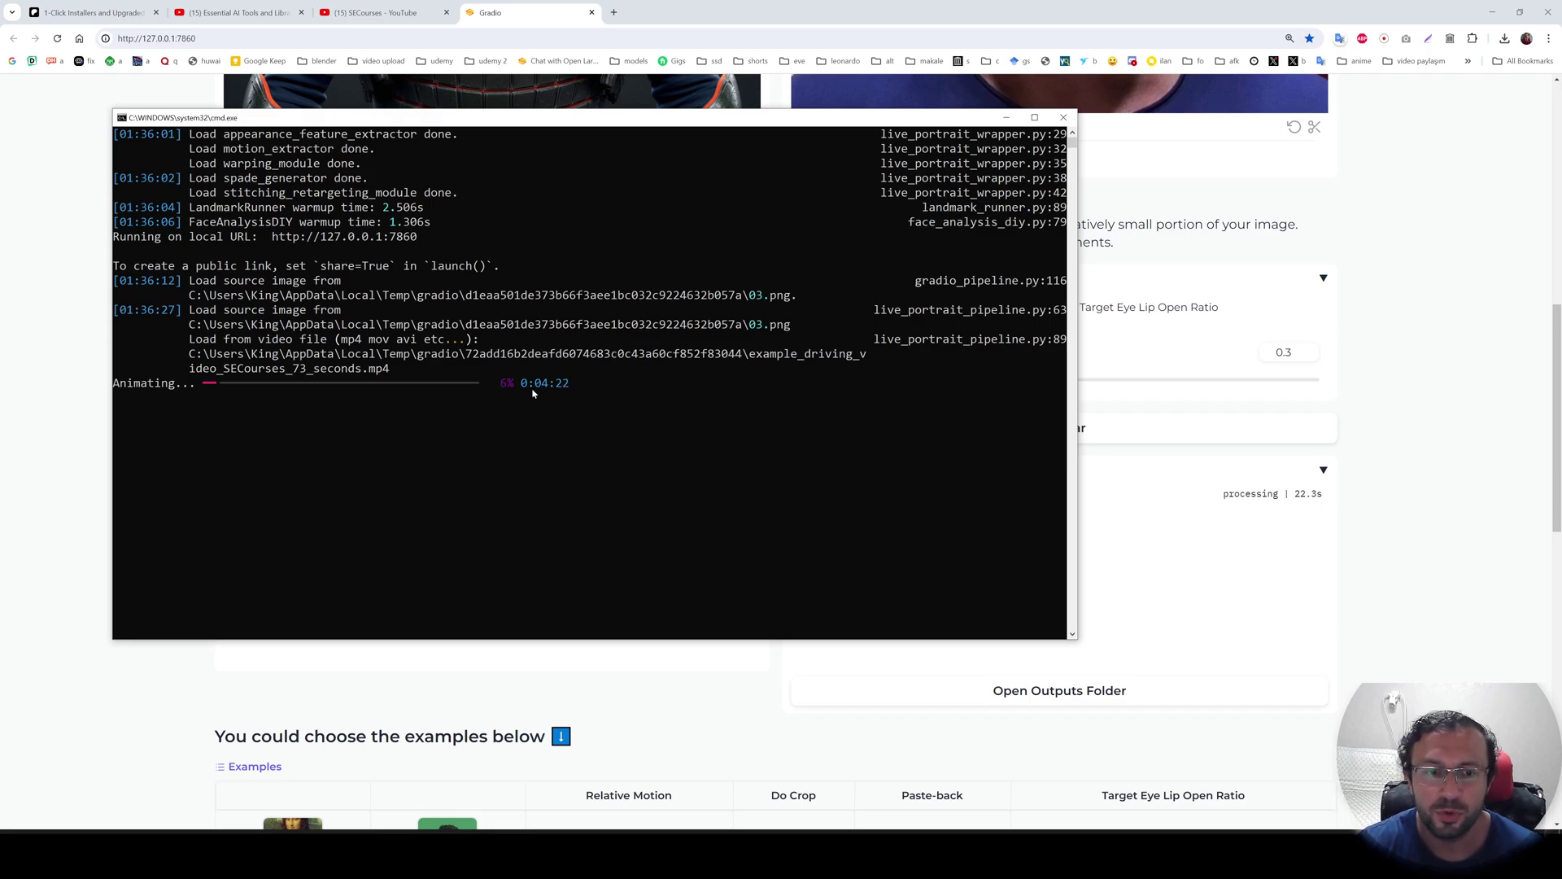
{"action": "scroll", "coordinate": [1139, 529], "scroll_direction": "up", "scroll_amount": 10}
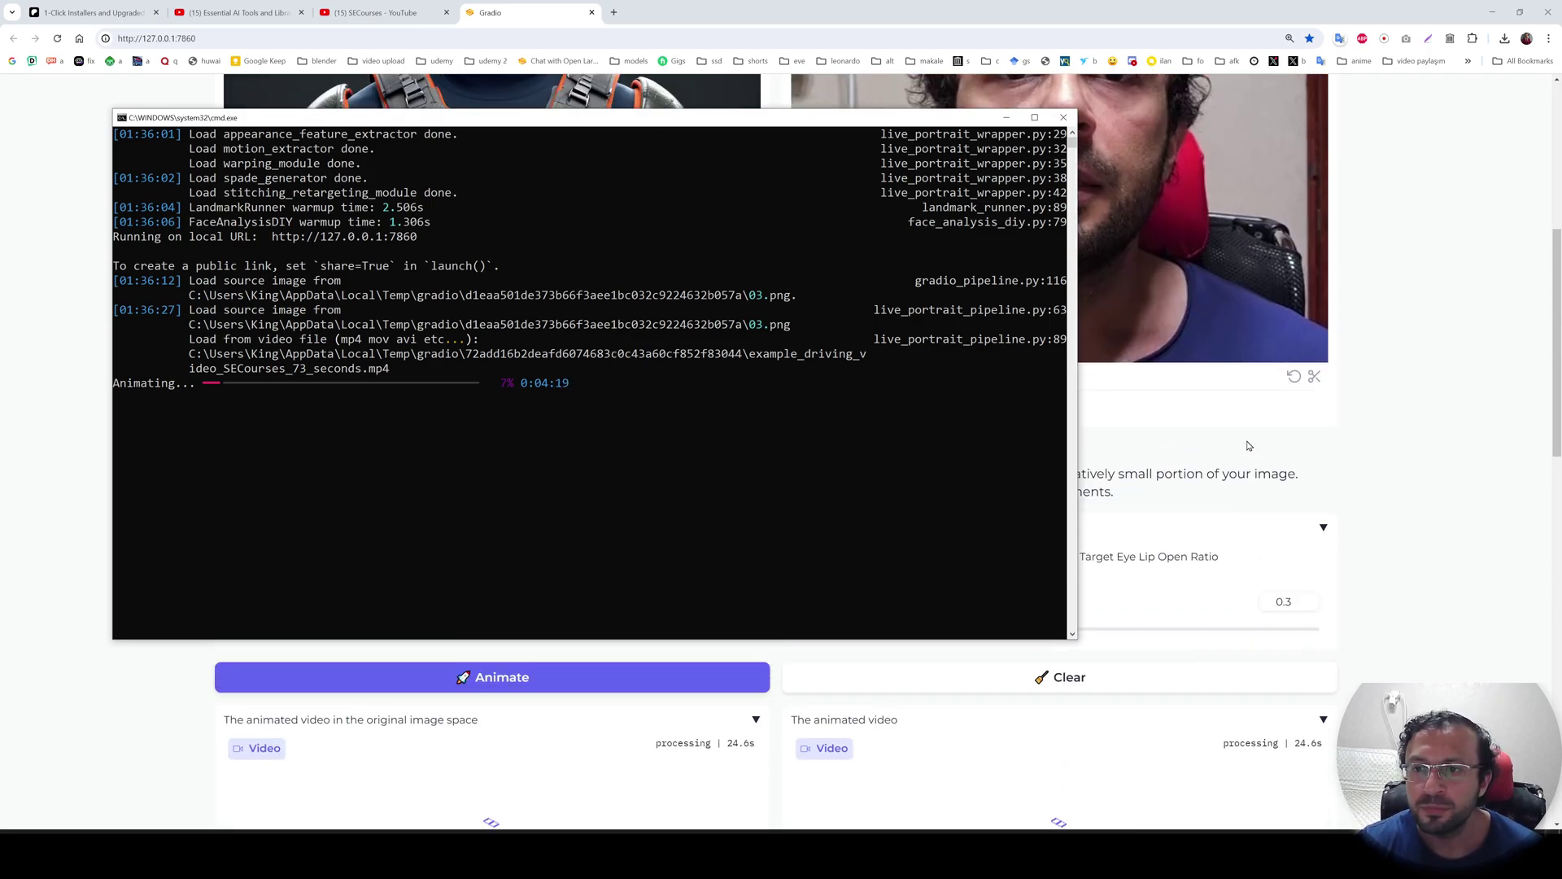
{"action": "scroll", "coordinate": [1051, 532], "scroll_direction": "down", "scroll_amount": 1}
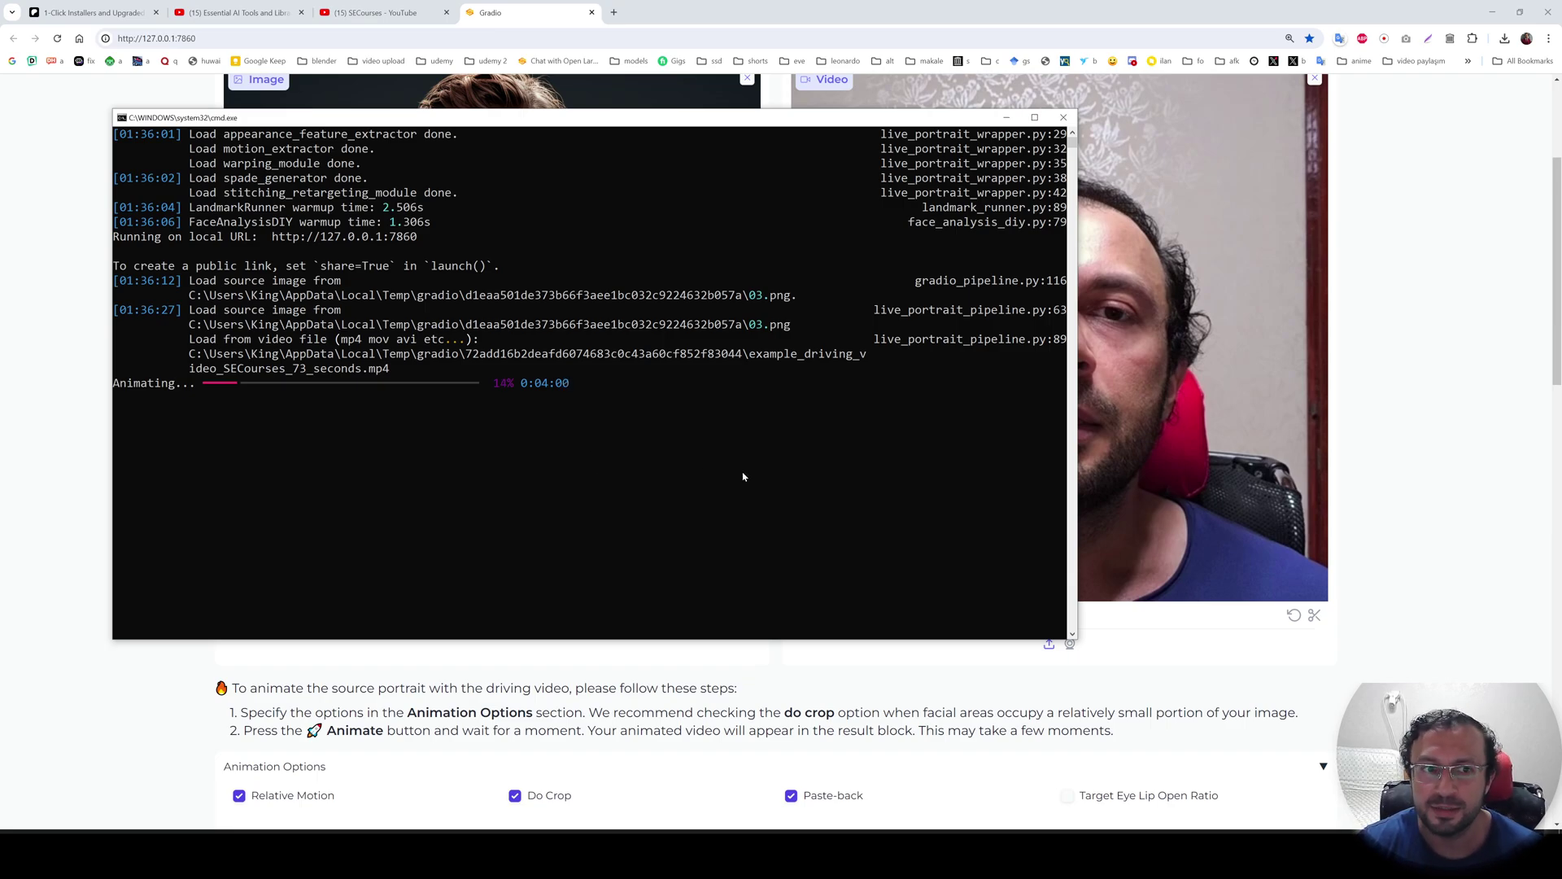
Switch to File Explorer and point out the Kaggle, Massed Compute and RunPod installer files in the LivePortrait_v2 folder.
{"action": "key", "text": "alt+Tab"}
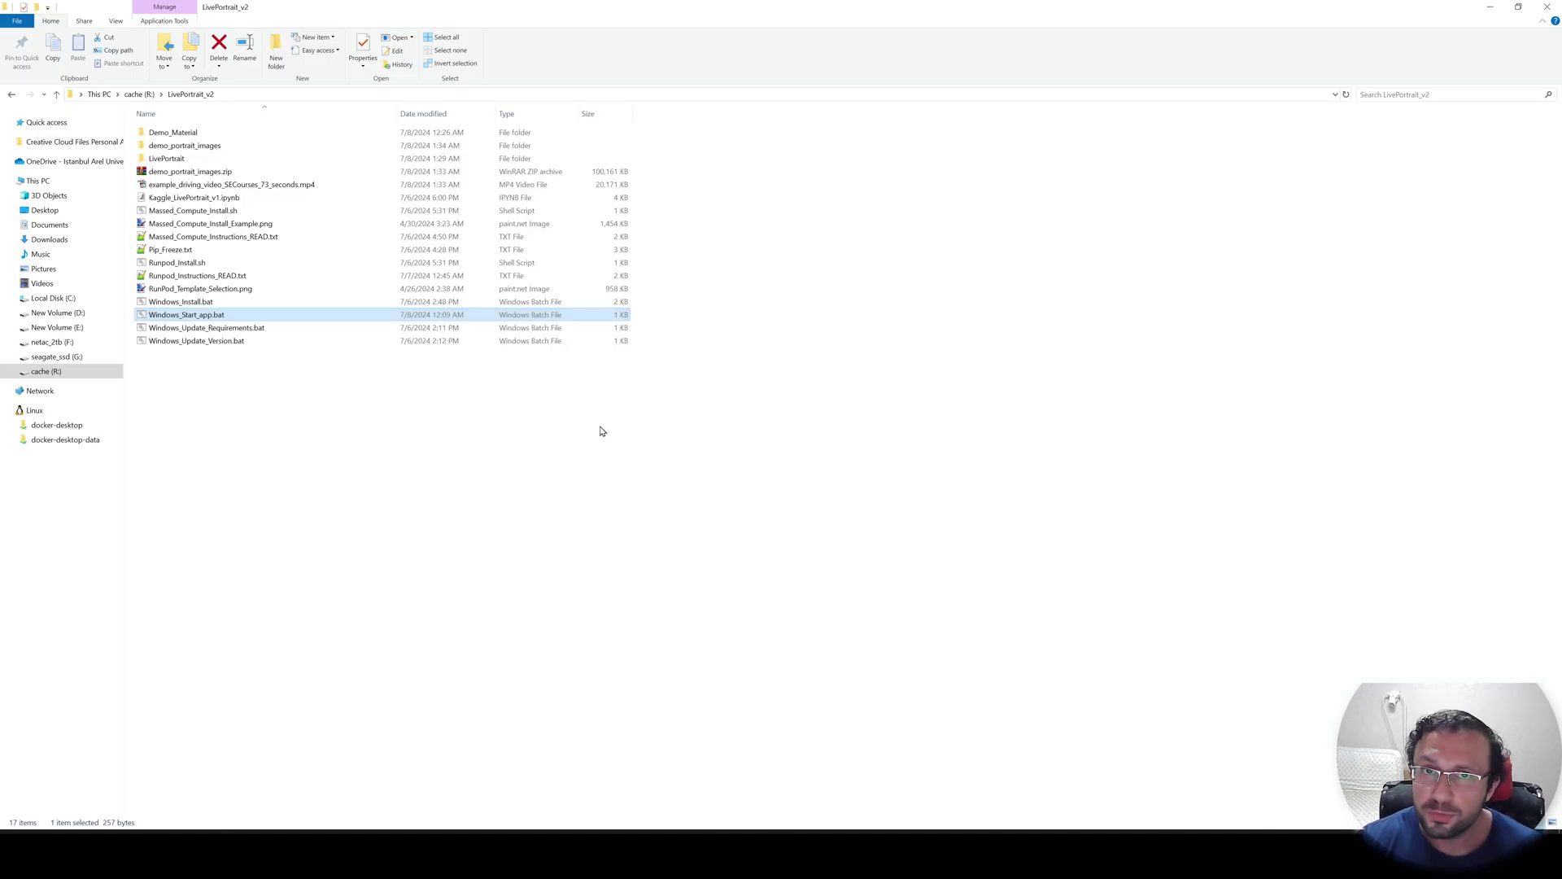
{"action": "left_click", "coordinate": [210, 199]}
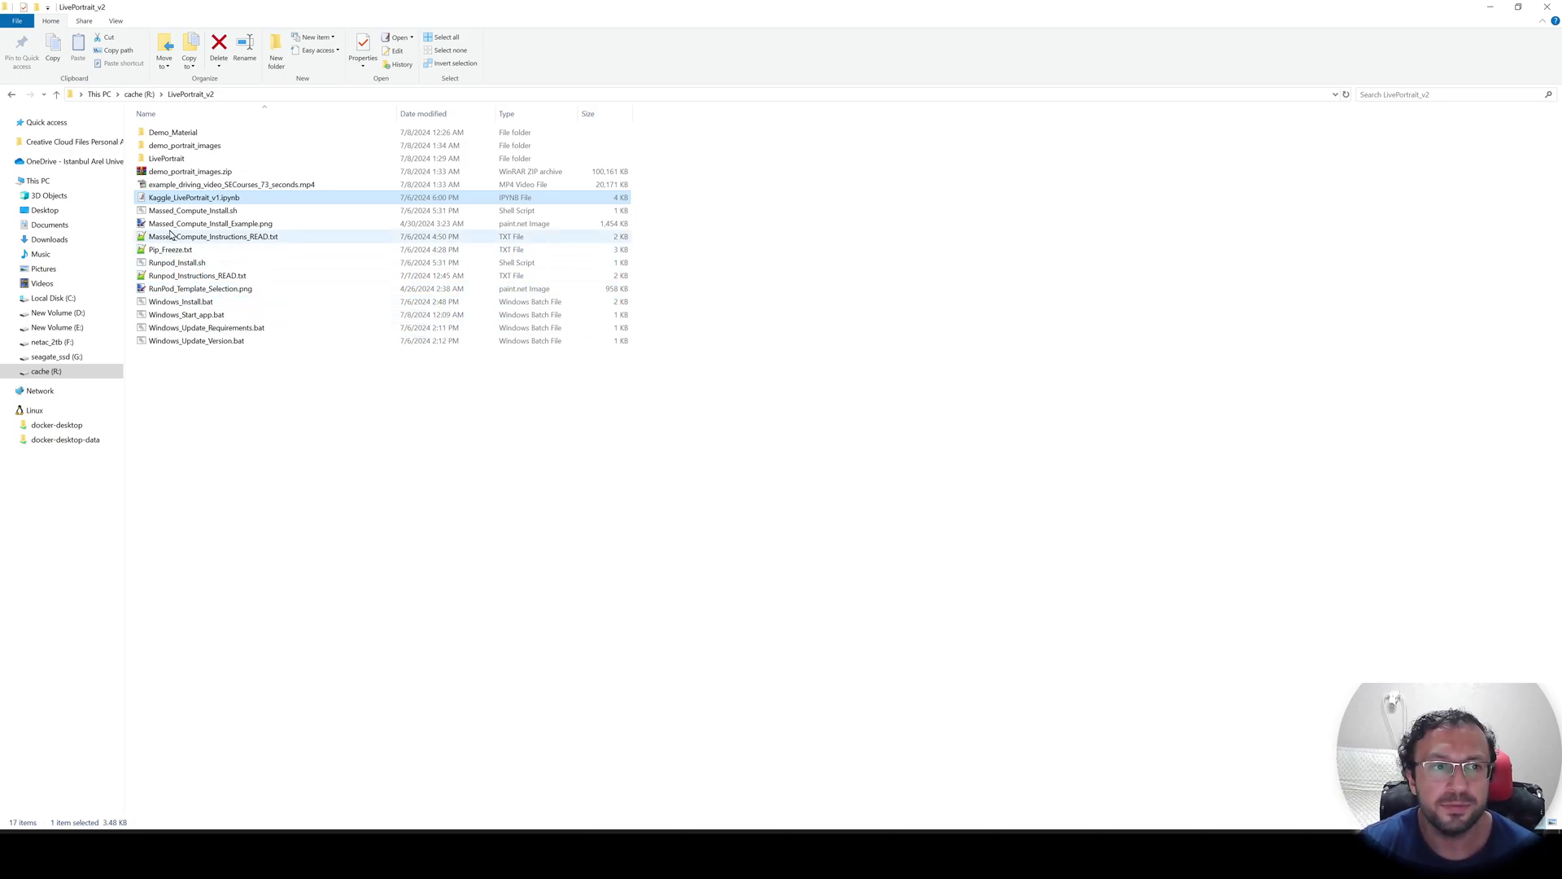
{"action": "left_click", "coordinate": [341, 210]}
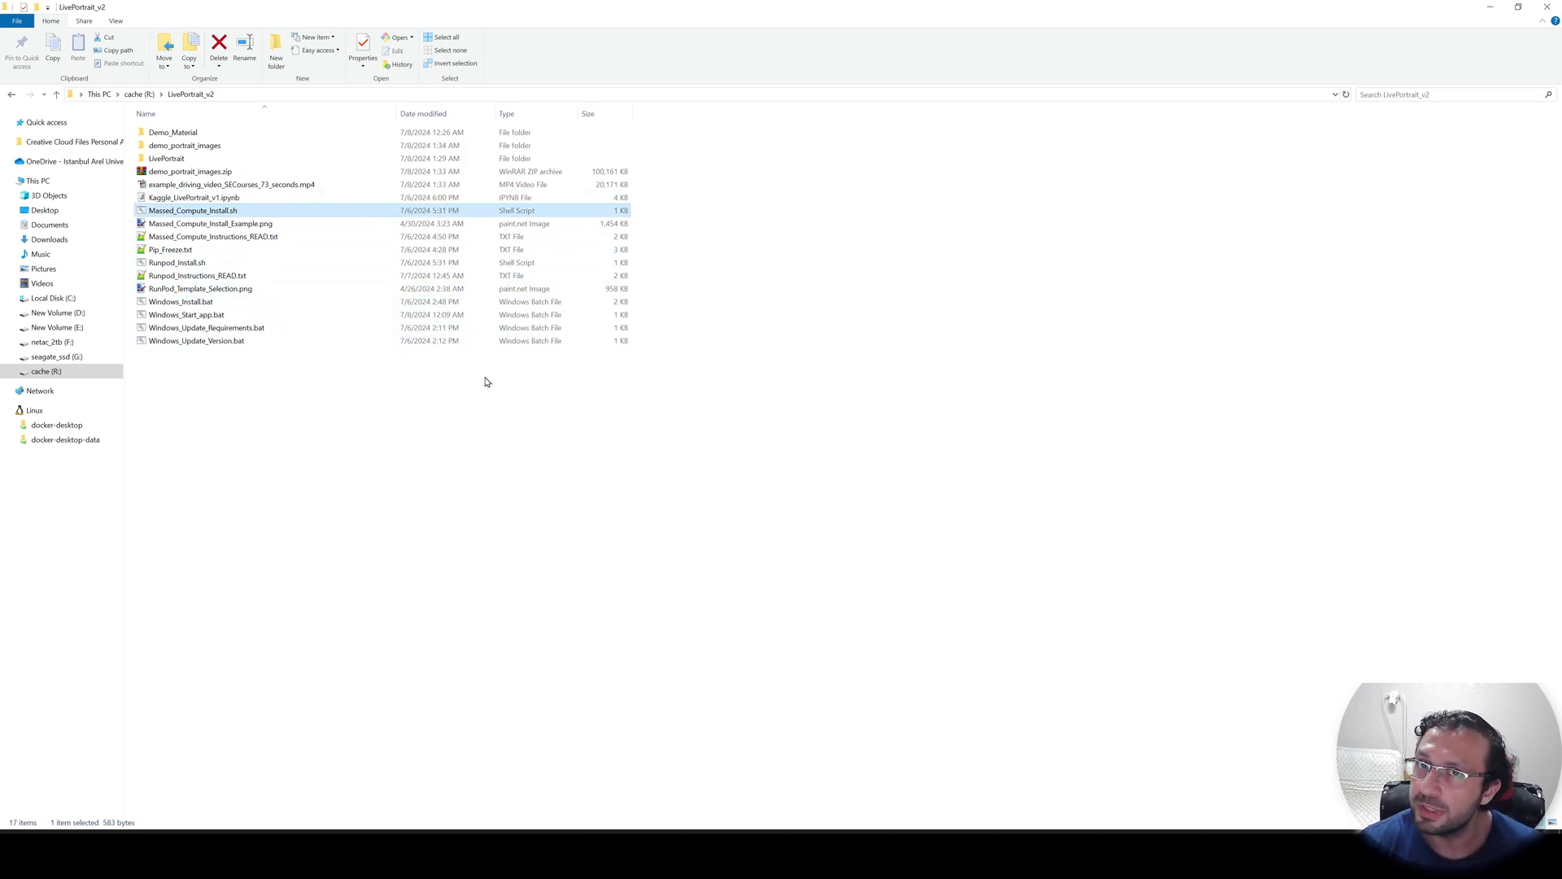
{"action": "left_click", "coordinate": [210, 263]}
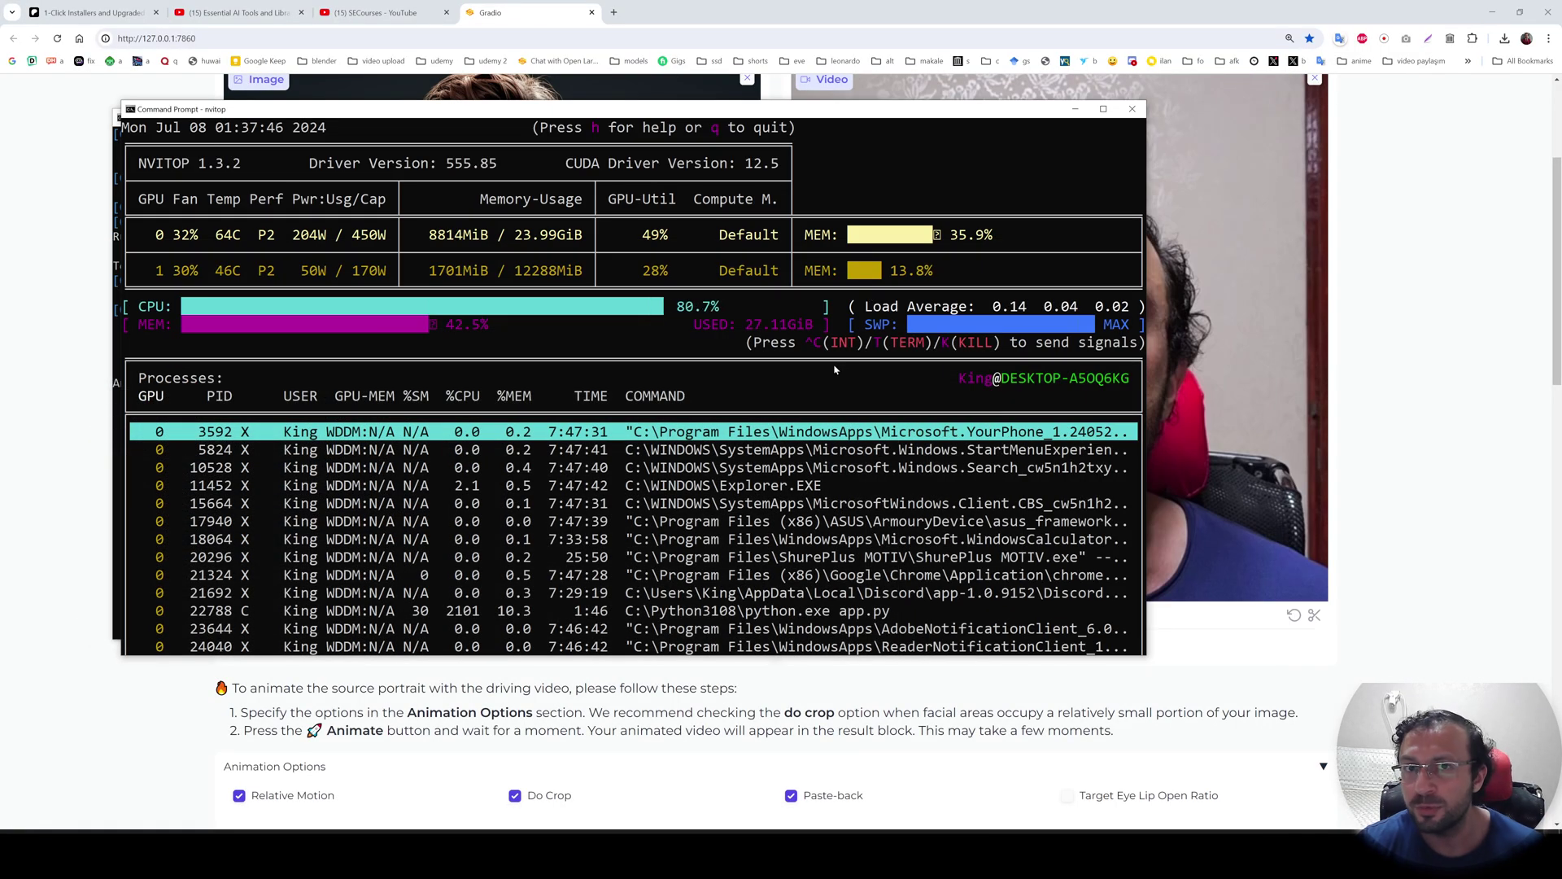
Return to the Gradio page, play and pause the animated video in the original image space, and look over the results.
{"action": "key", "text": "alt+Tab"}
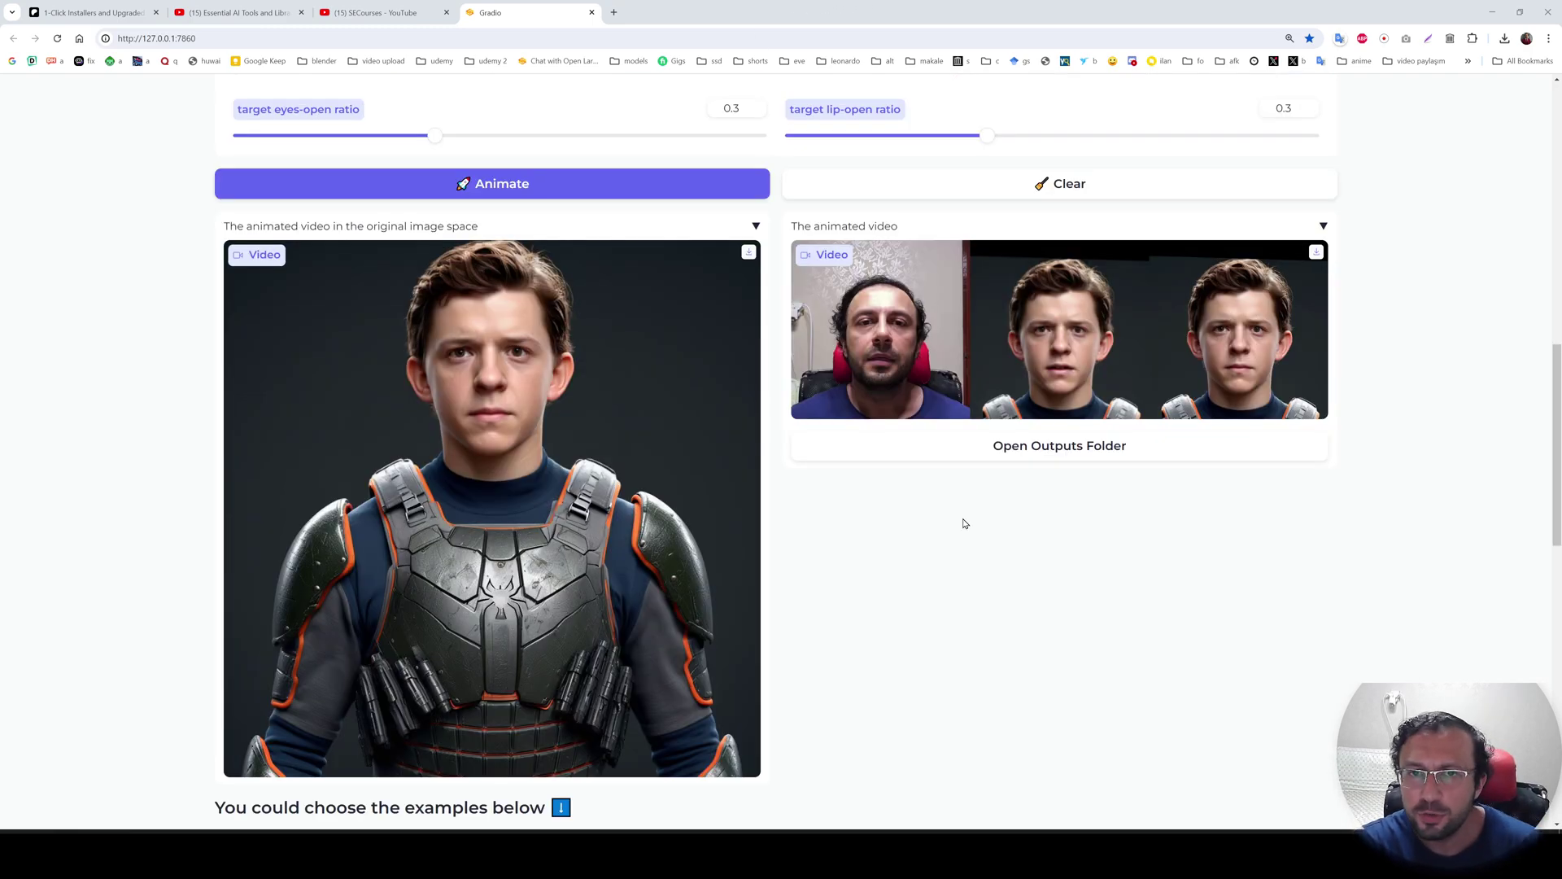
{"action": "scroll", "coordinate": [952, 536], "scroll_direction": "down", "scroll_amount": 1}
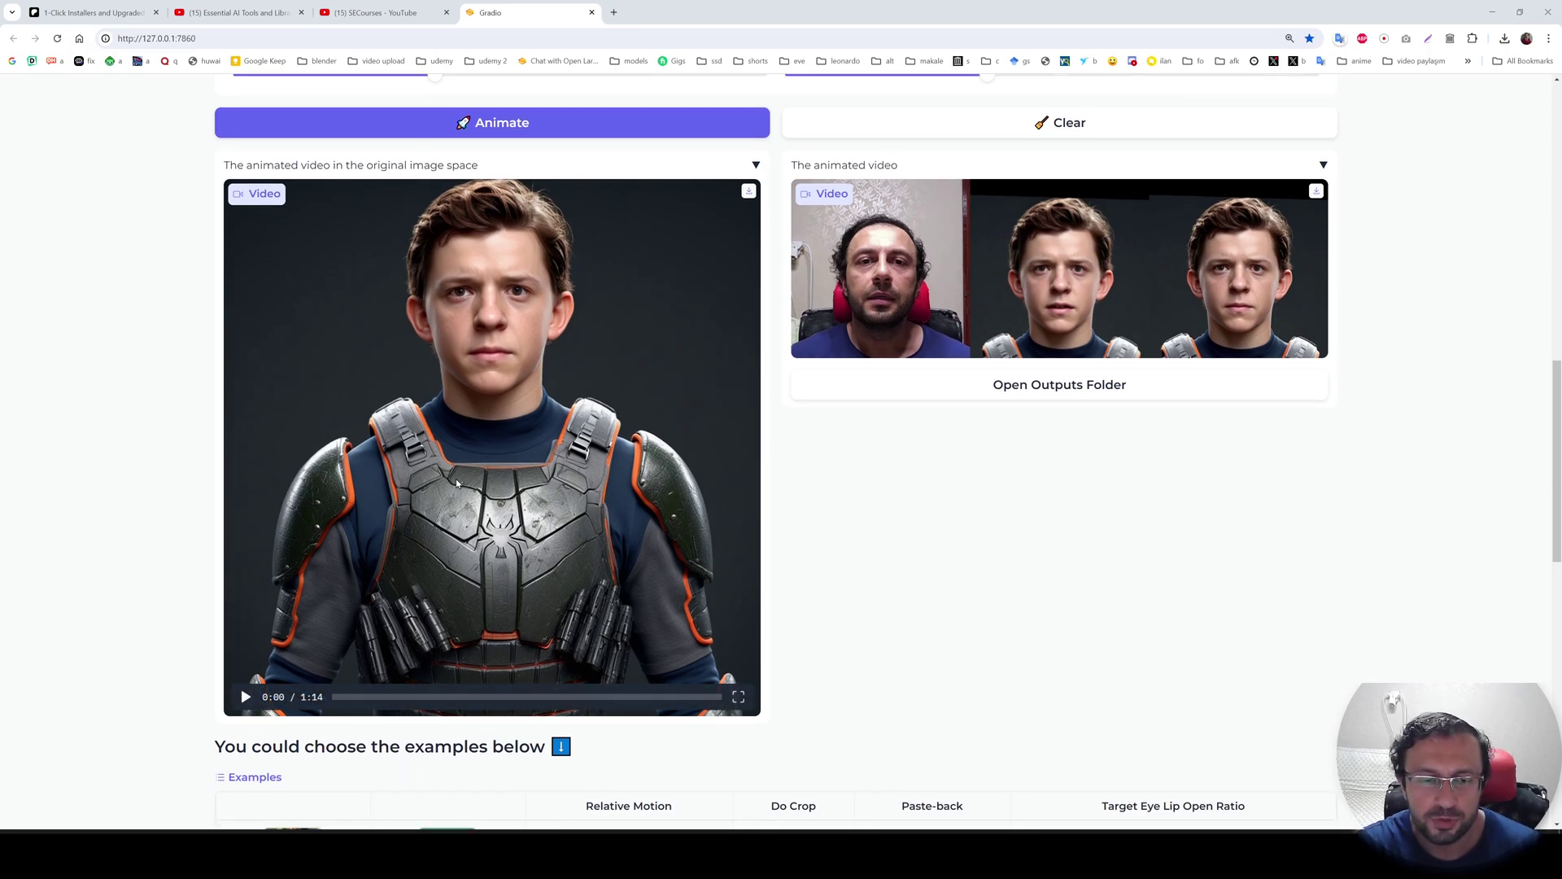
{"action": "left_click", "coordinate": [461, 429]}
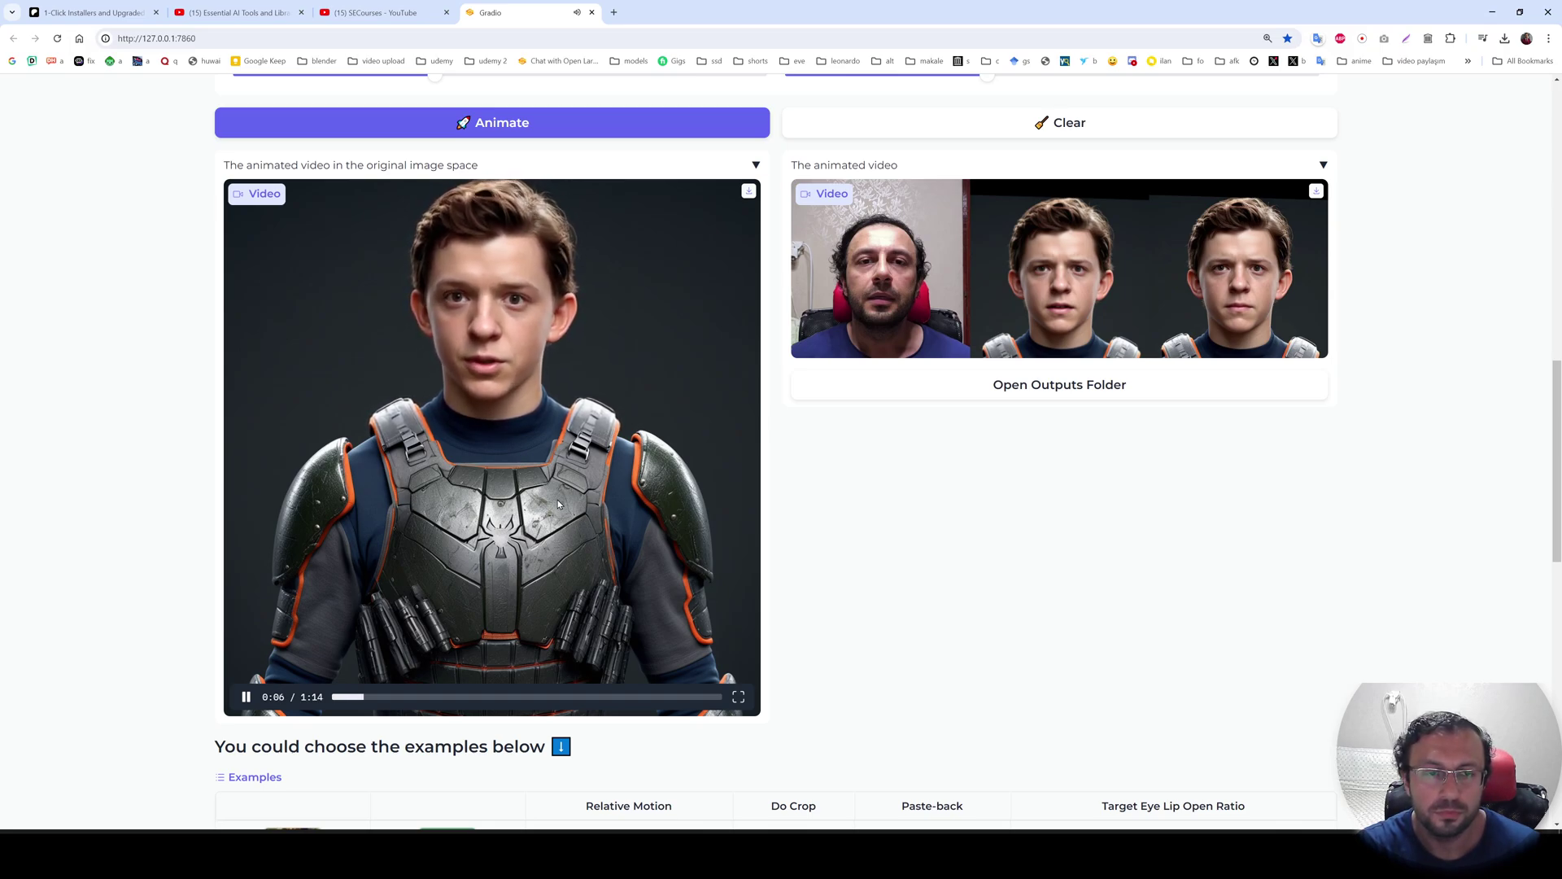
{"action": "left_click", "coordinate": [528, 486]}
{"action": "scroll", "coordinate": [895, 569], "scroll_direction": "down", "scroll_amount": 2}
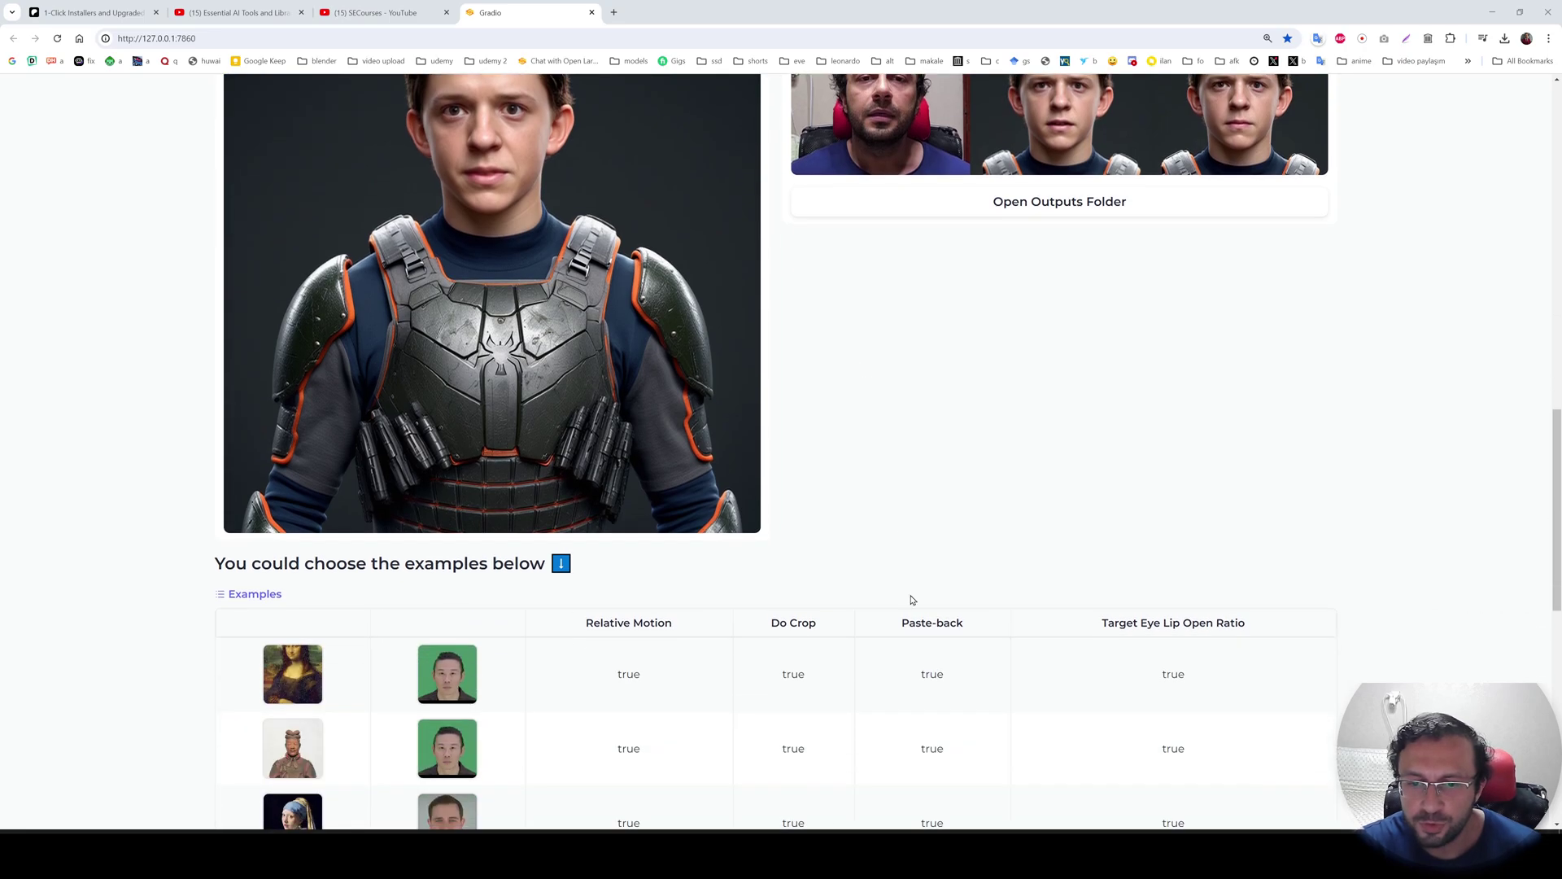
{"action": "scroll", "coordinate": [932, 620], "scroll_direction": "up", "scroll_amount": 3}
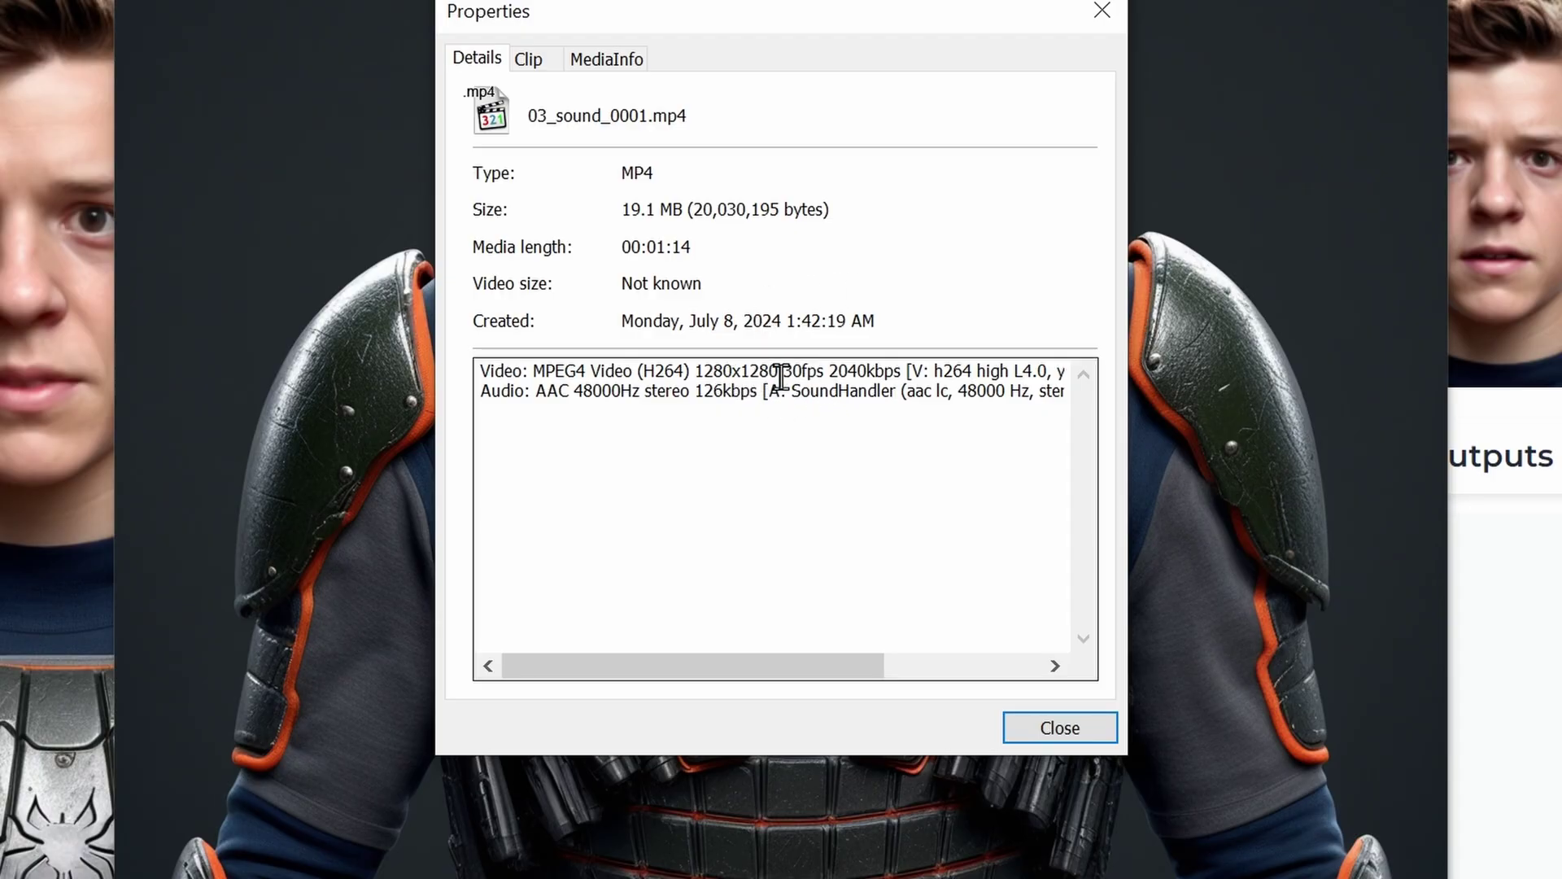
Inspect the resolution and frame rate in the properties of 03_sound_0001.mp4, and close the properties and the video player.
{"action": "left_click", "coordinate": [777, 375]}
{"action": "left_click_drag", "start_coordinate": [777, 375], "coordinate": [695, 375]}
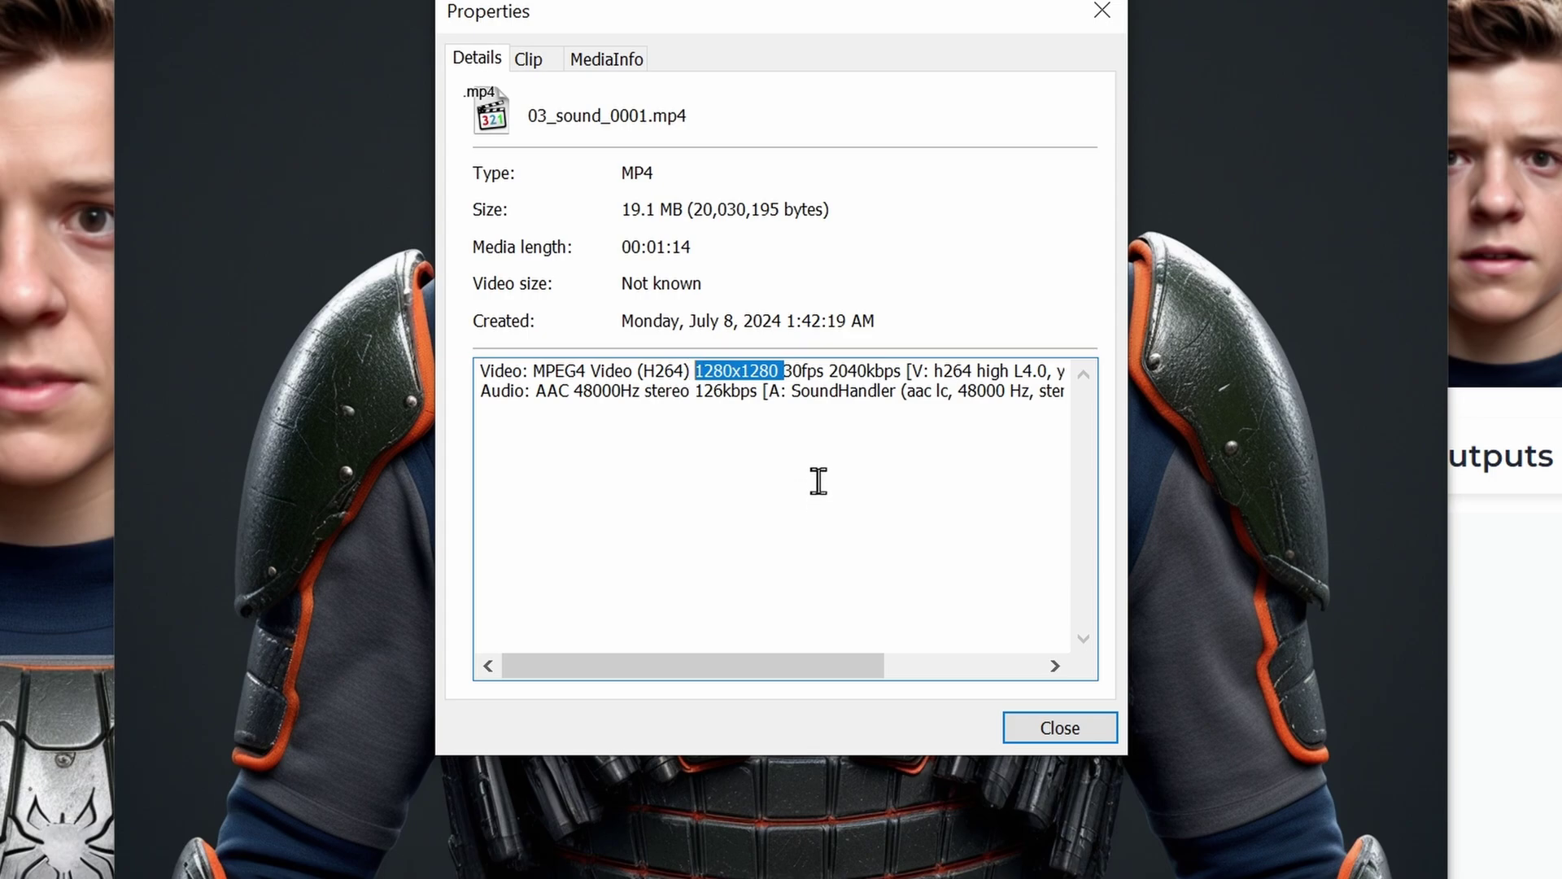
{"action": "left_click", "coordinate": [786, 483]}
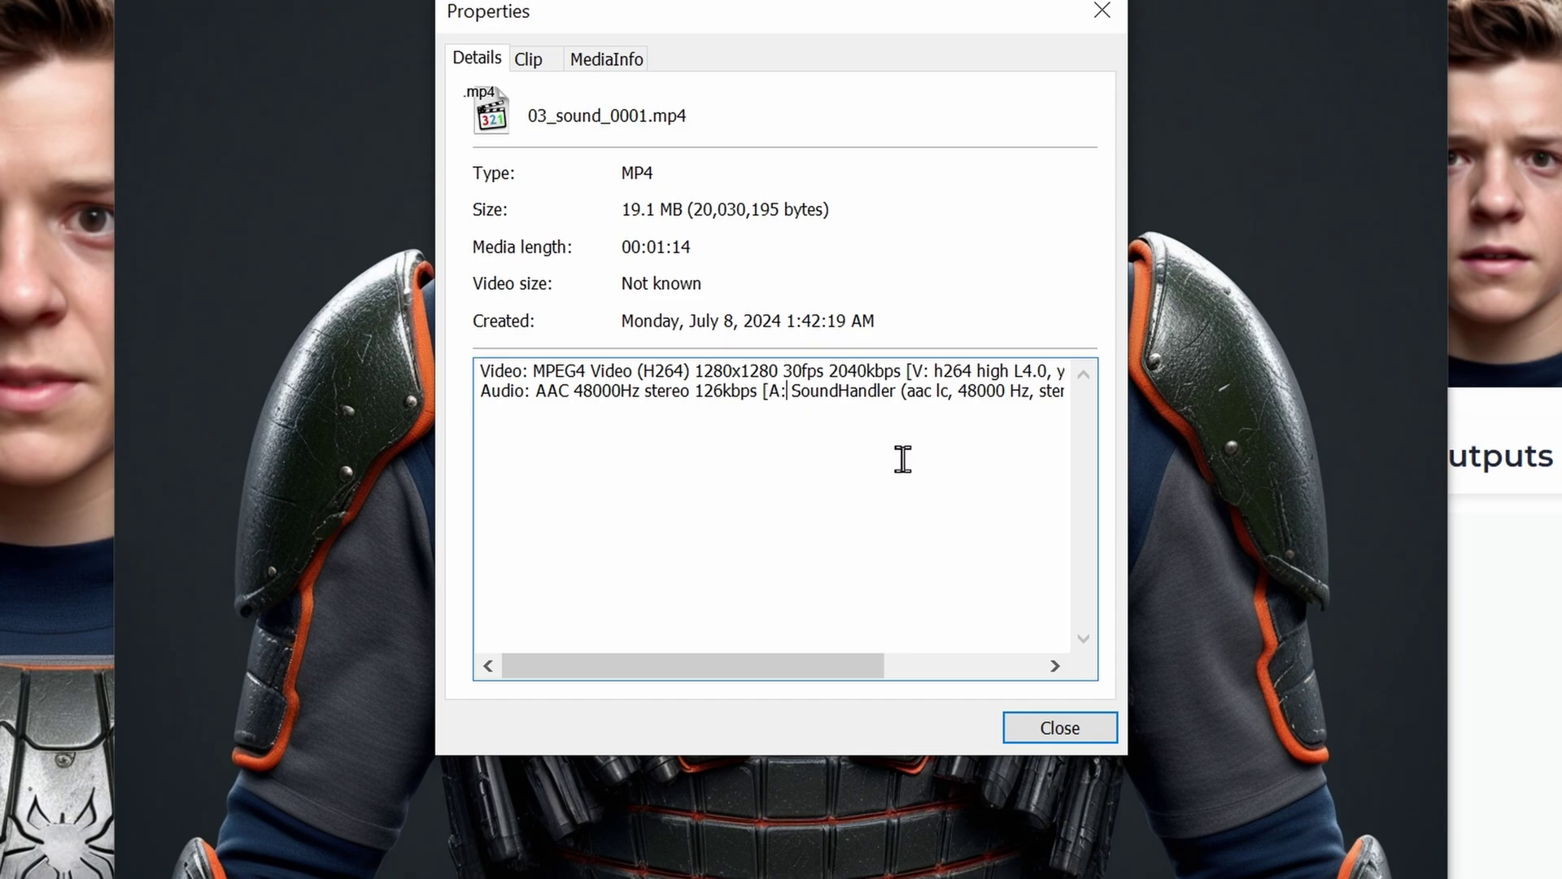
{"action": "left_click_drag", "start_coordinate": [810, 373], "coordinate": [727, 370]}
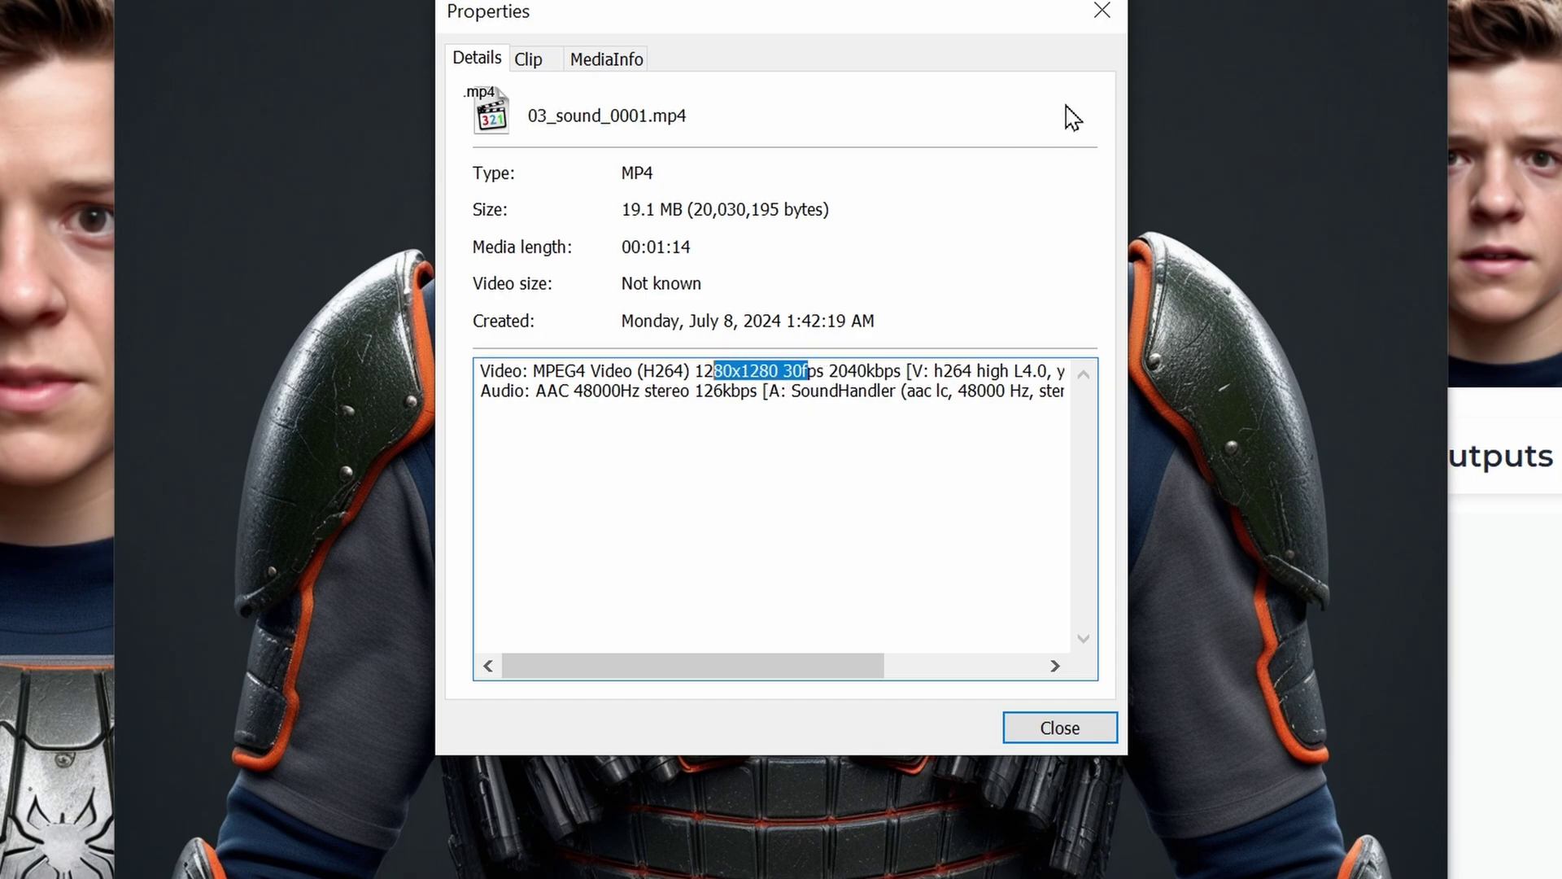
{"action": "left_click", "coordinate": [1101, 10]}
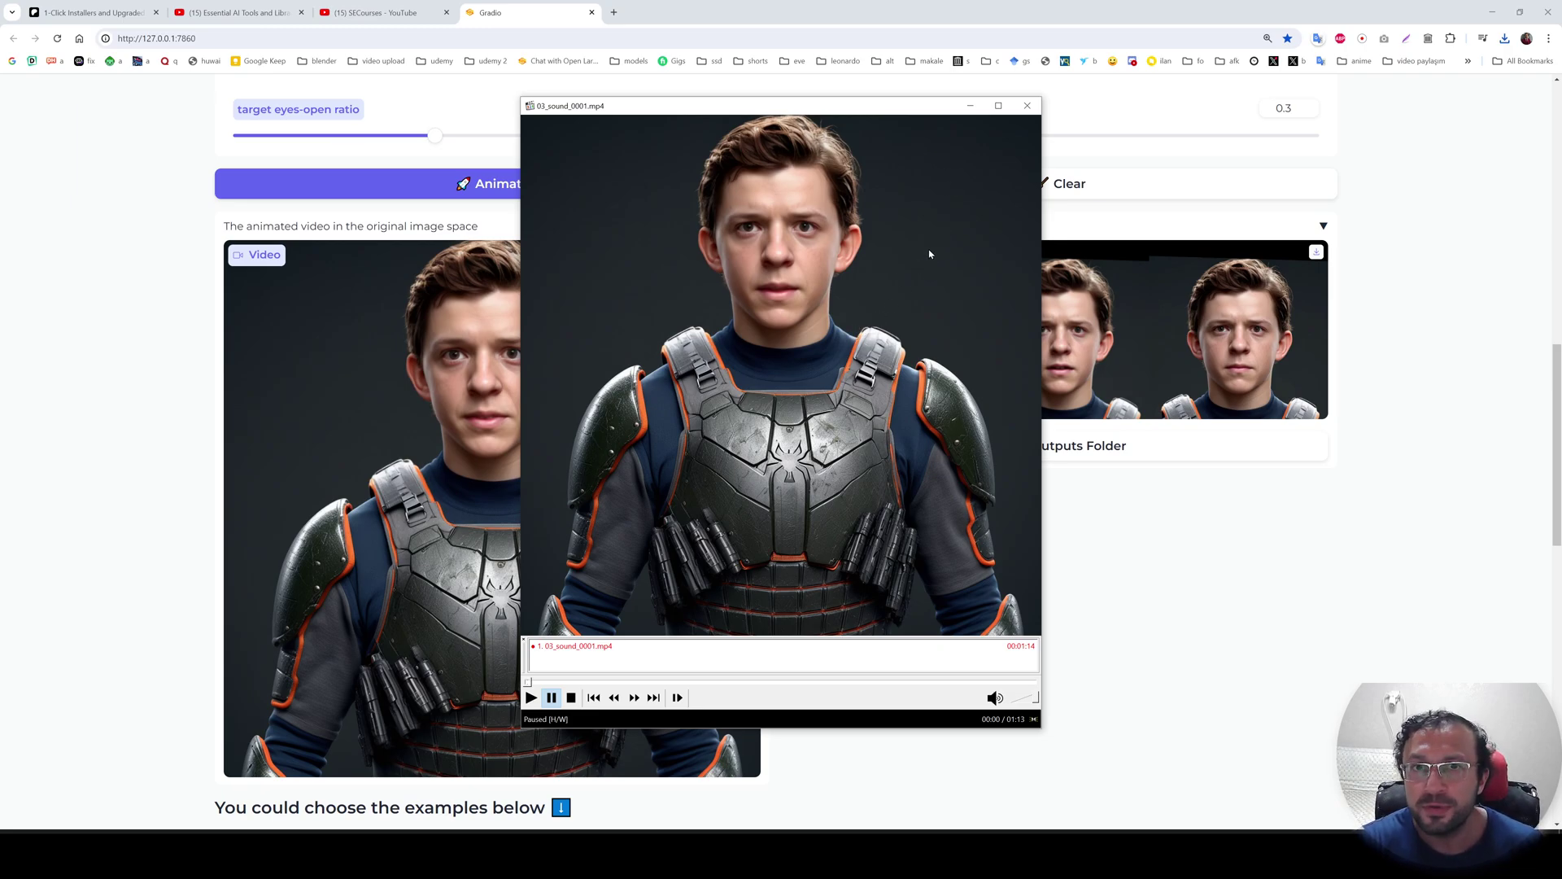
{"action": "left_click", "coordinate": [1027, 106]}
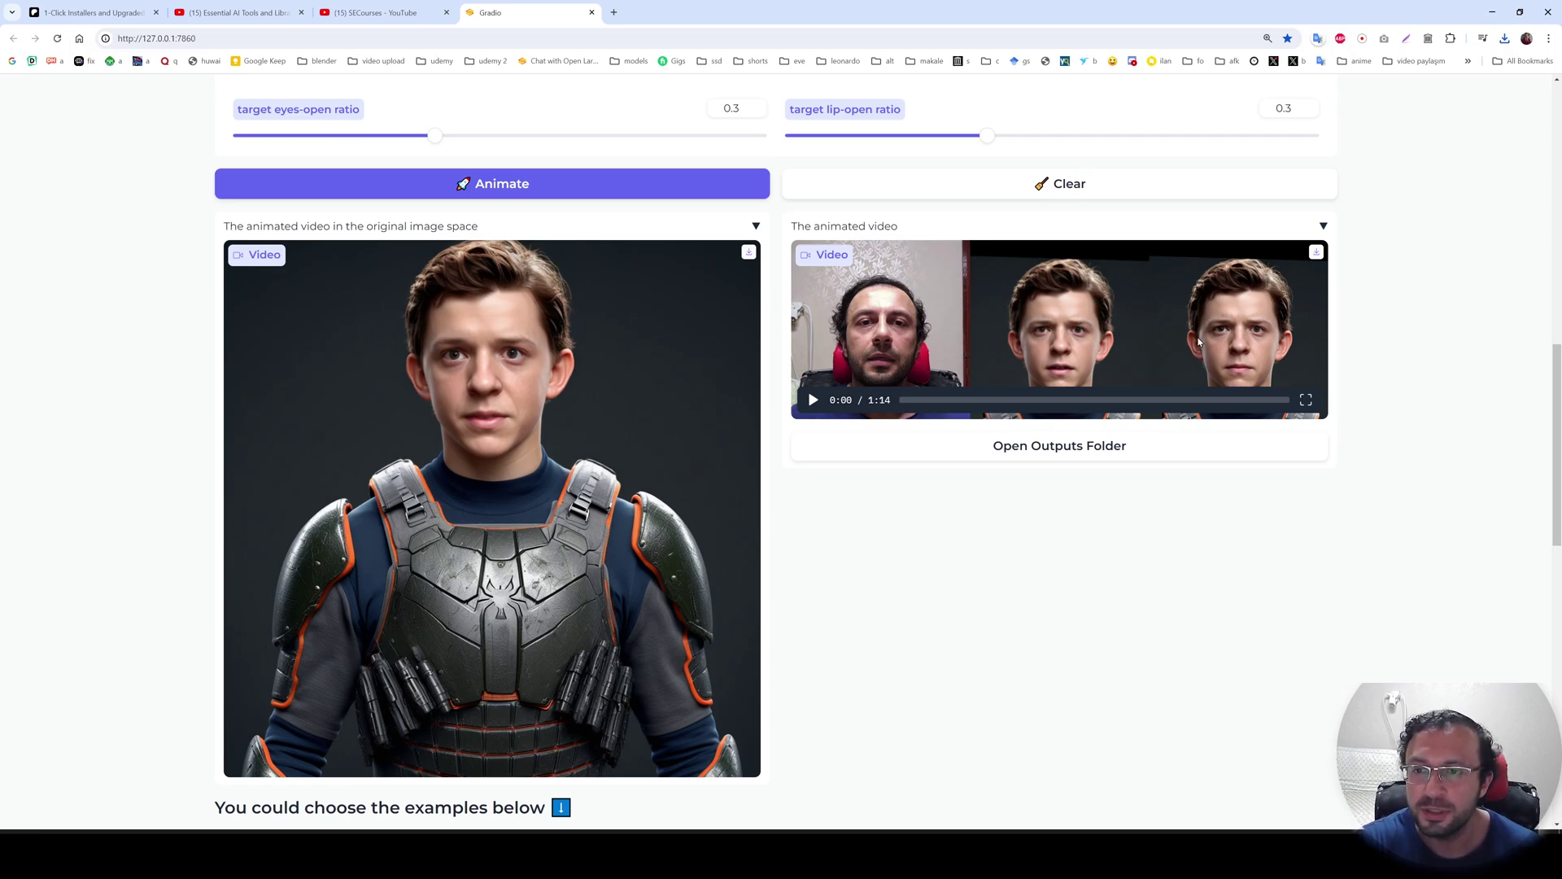
Play the side-by-side comparison video on the Gradio page and check its progress through playback.
{"action": "left_click", "coordinate": [1288, 379]}
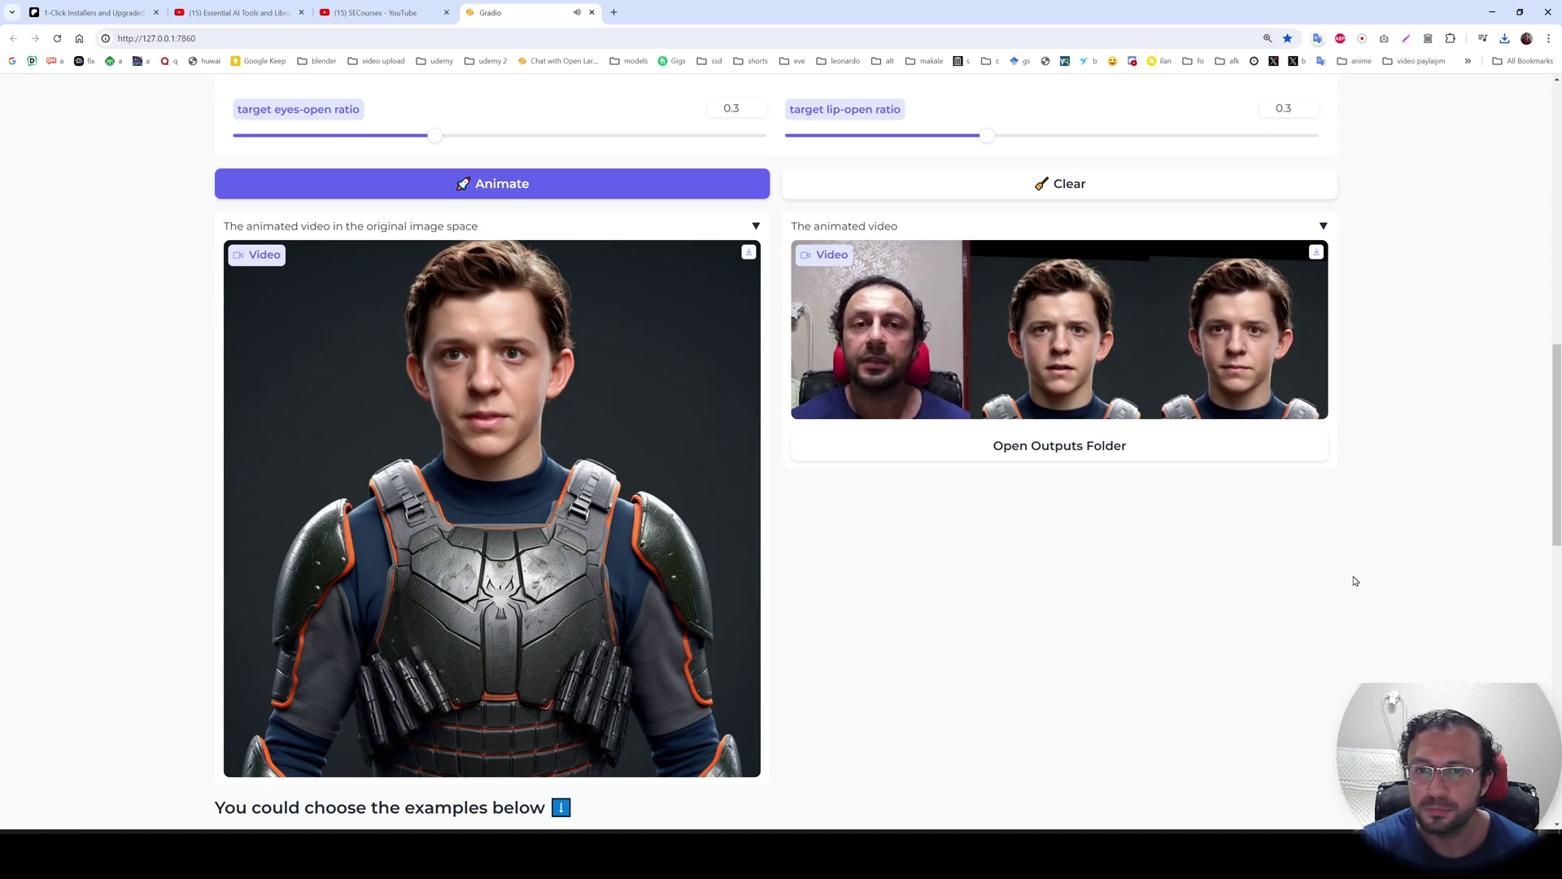
{"action": "mouse_move", "coordinate": [1032, 412]}
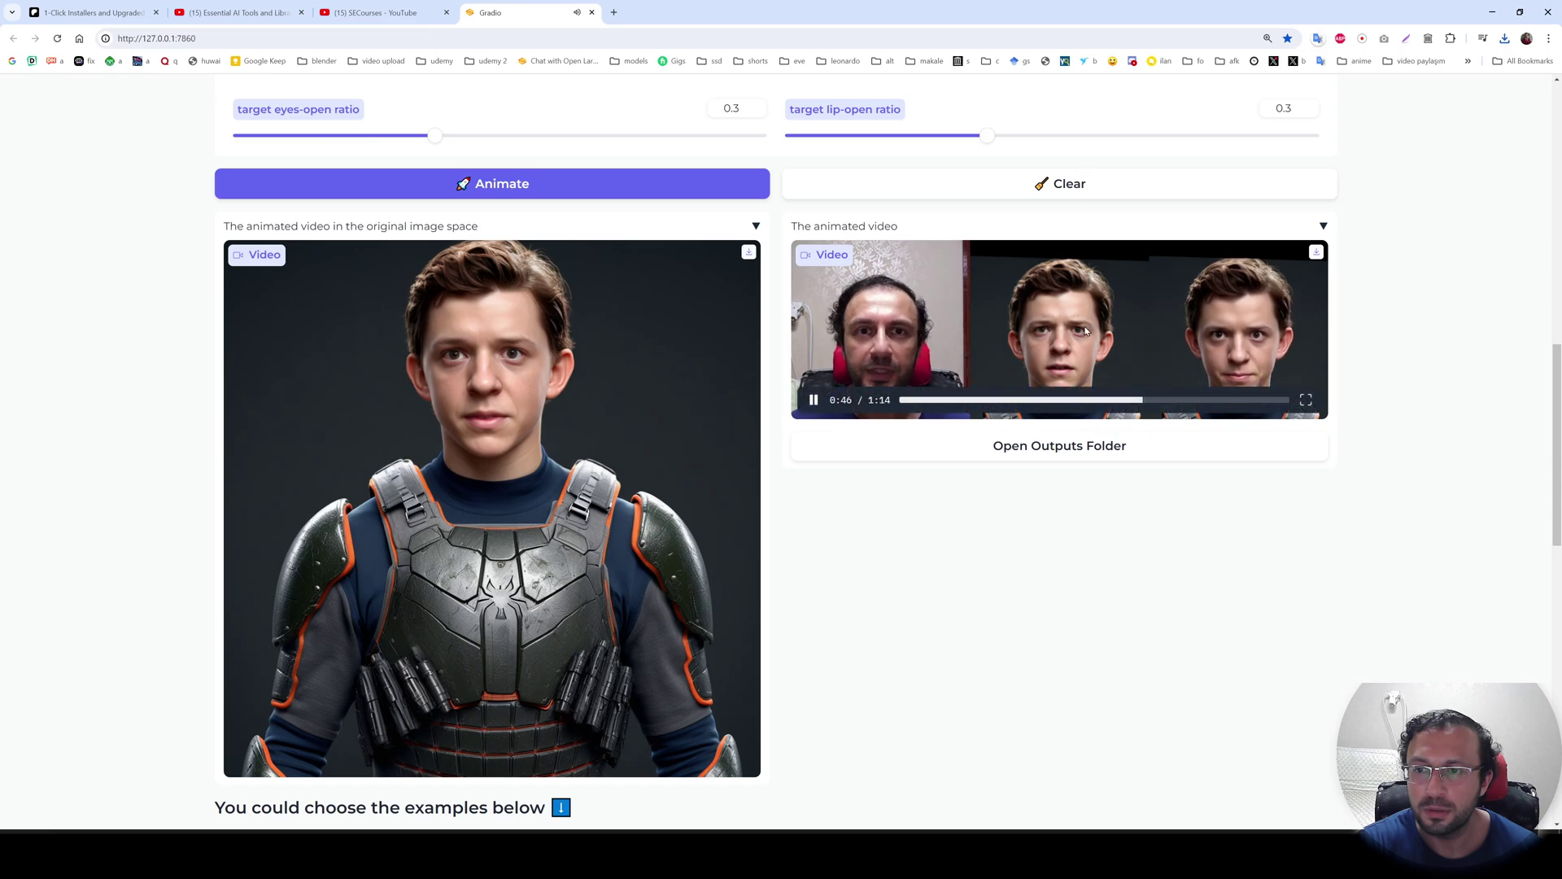
{"action": "left_click", "coordinate": [1030, 401]}
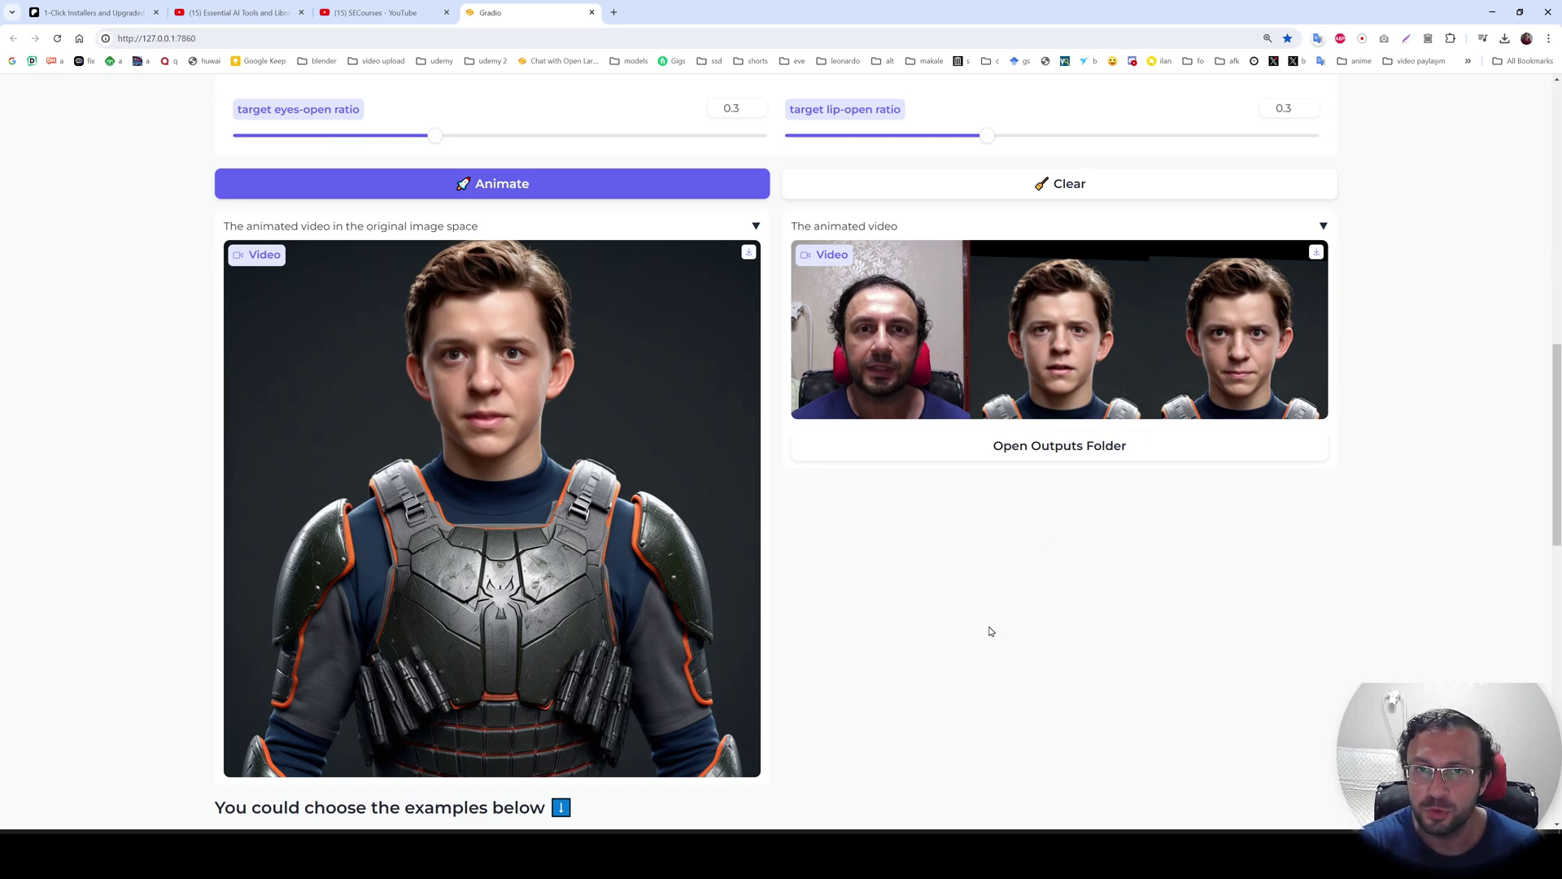
Scrub the driving video to 0:20 and look over the source portrait and driving video inputs.
{"action": "scroll", "coordinate": [986, 622], "scroll_direction": "up", "scroll_amount": 6}
{"action": "scroll", "coordinate": [982, 611], "scroll_direction": "up", "scroll_amount": 4}
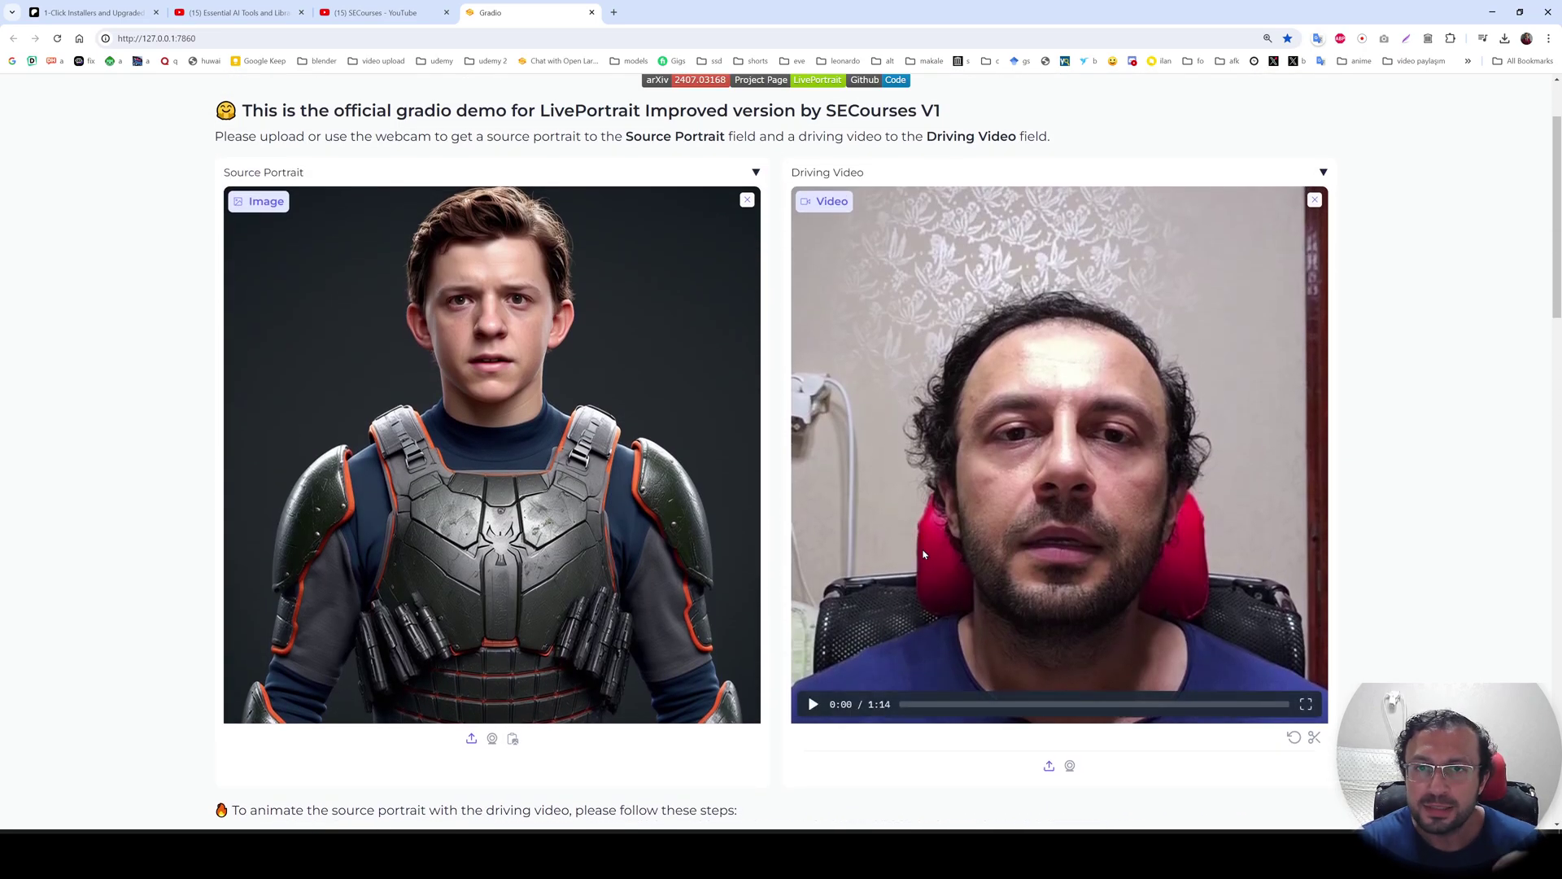
{"action": "left_click_drag", "start_coordinate": [935, 707], "coordinate": [1002, 705]}
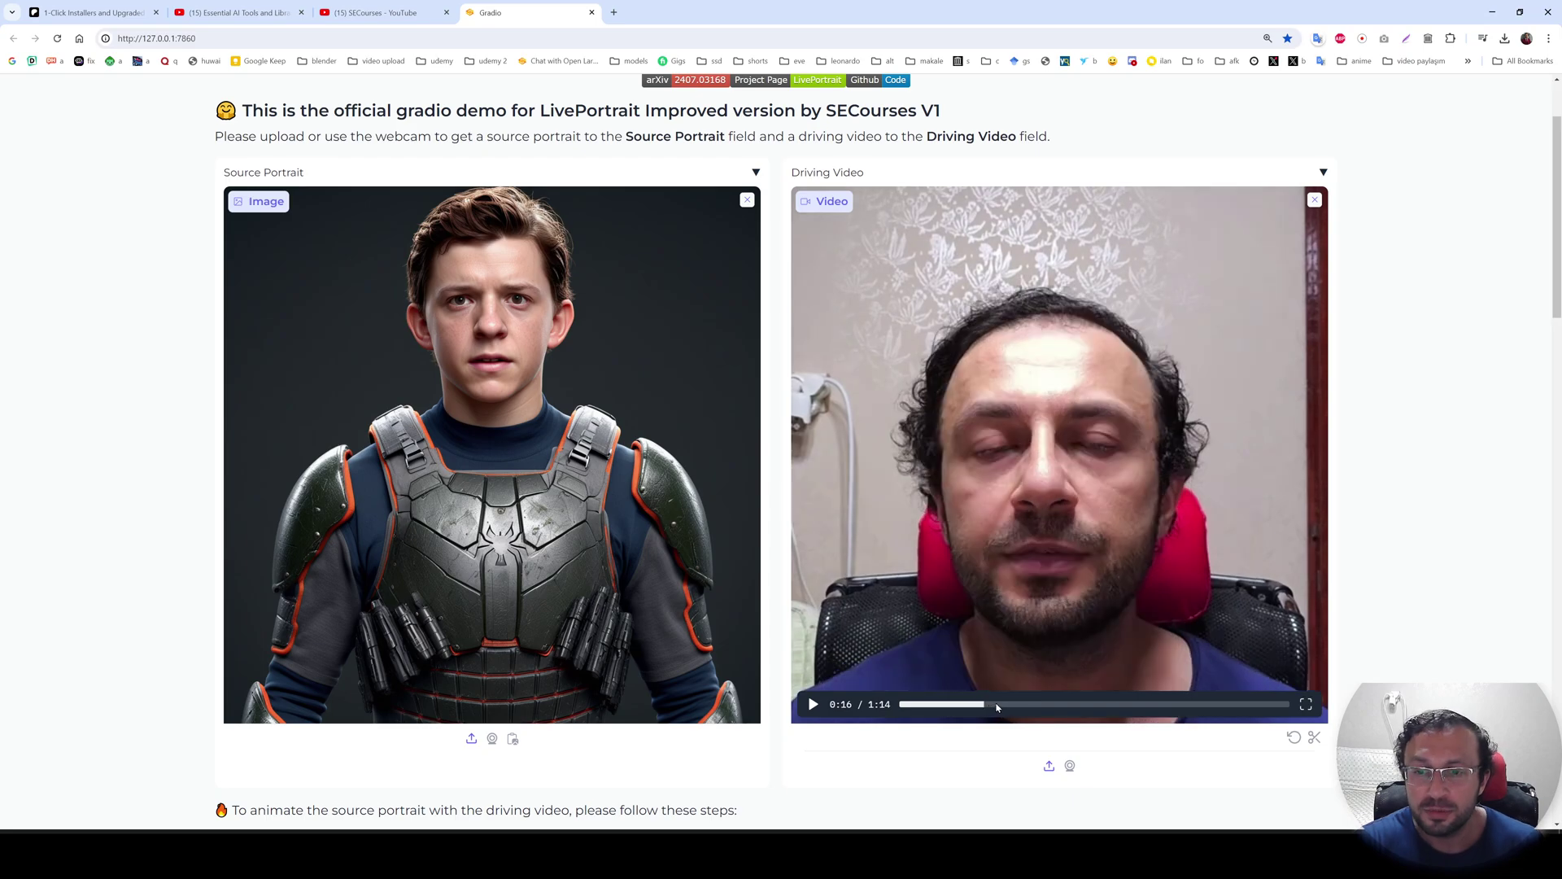
{"action": "scroll", "coordinate": [990, 553], "scroll_direction": "up", "scroll_amount": 2}
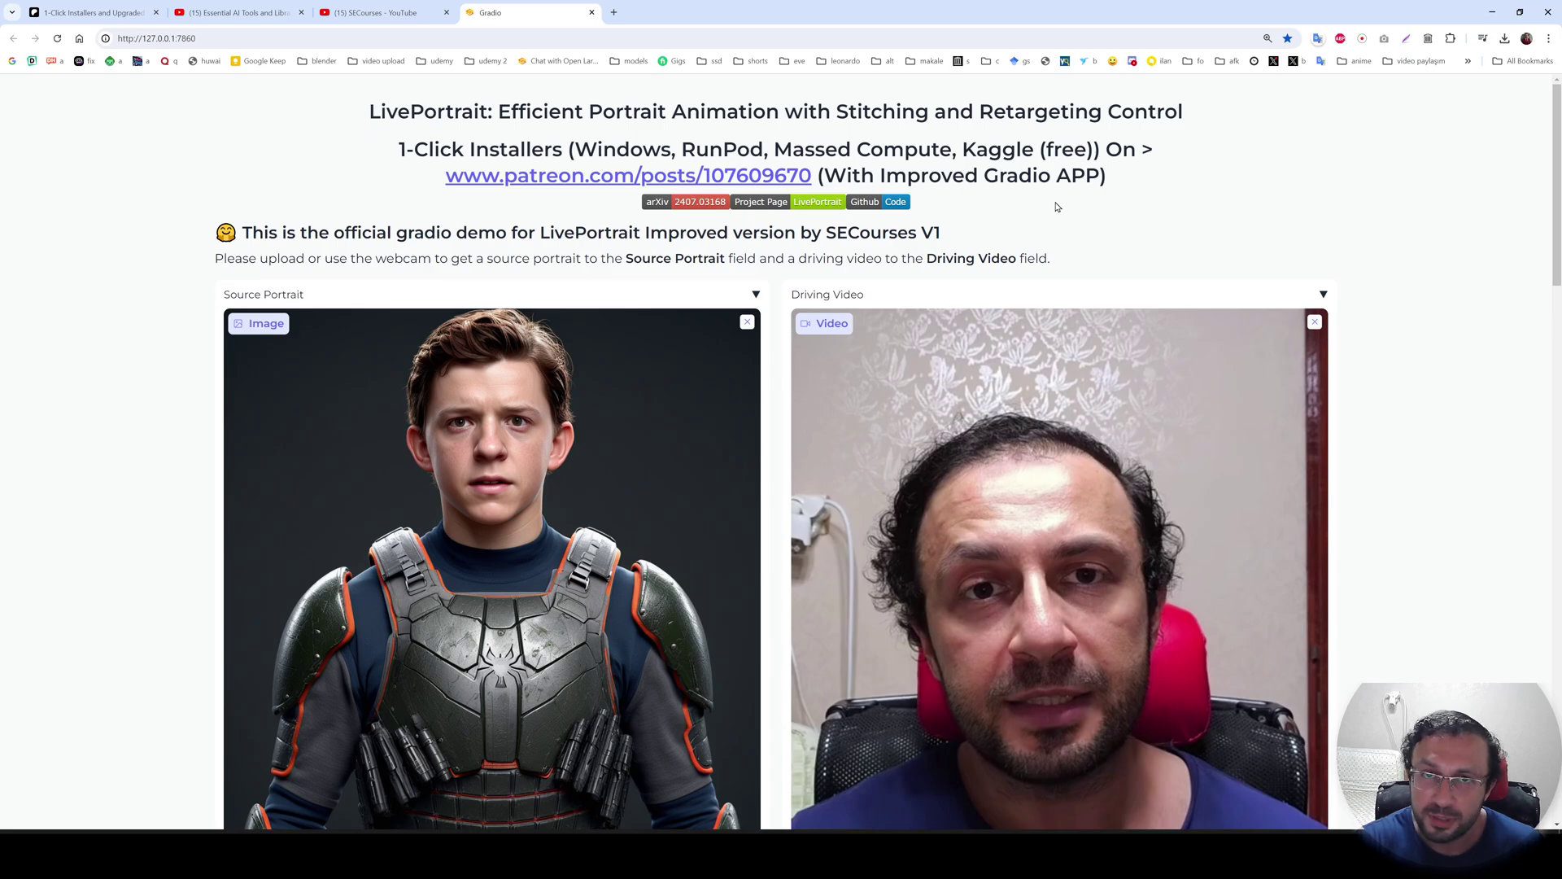
{"action": "scroll", "coordinate": [1059, 218], "scroll_direction": "down", "scroll_amount": 1}
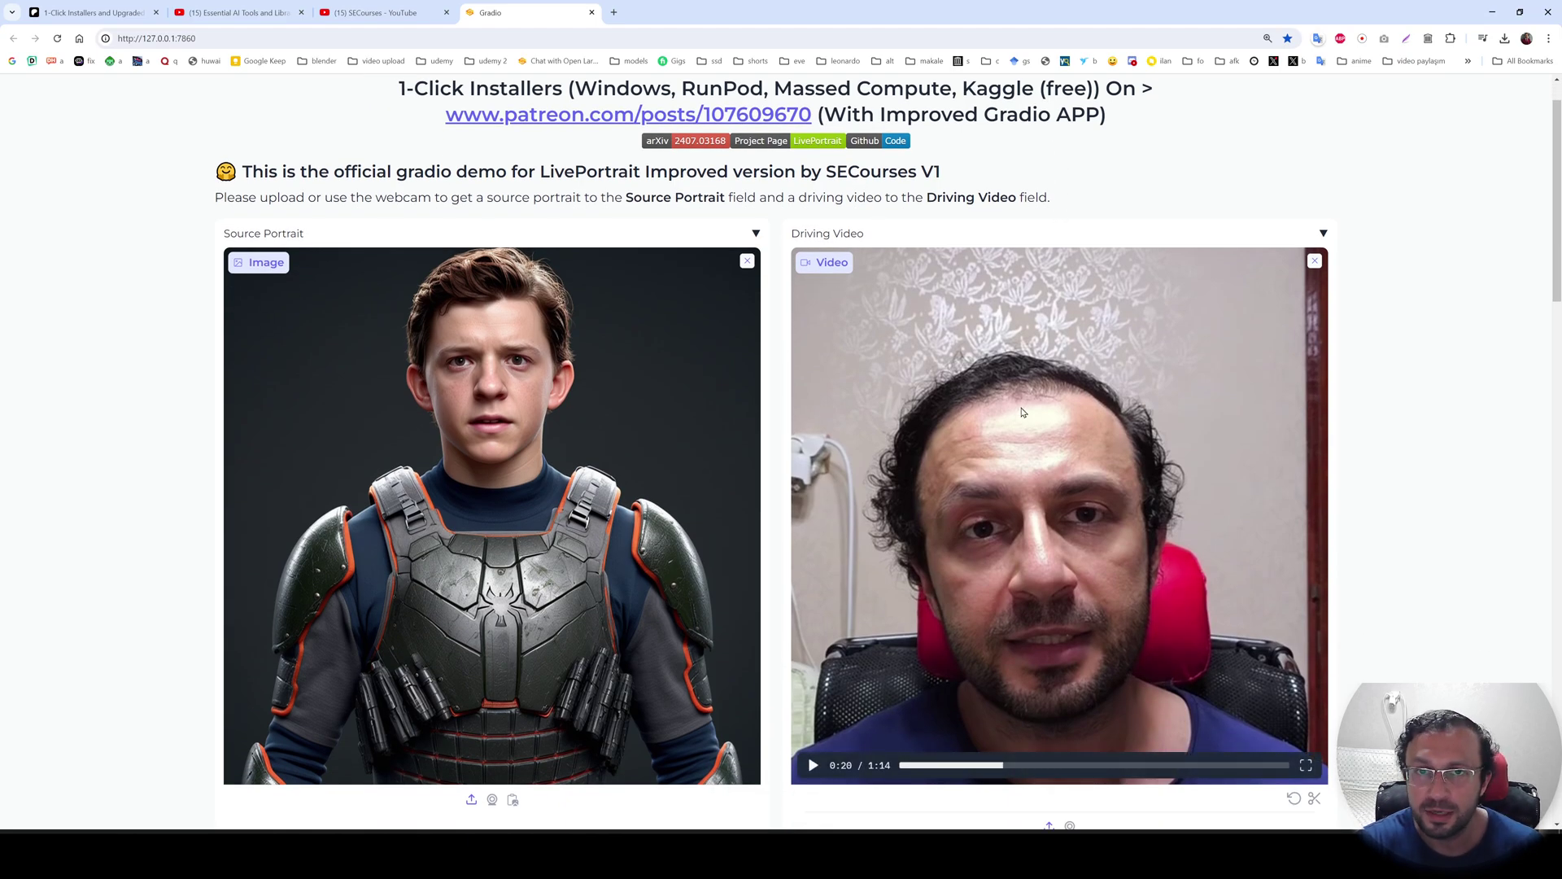
Examine the animation options, highlighting Target Eye Lip Open Ratio, and look over the two animated video results.
{"action": "scroll", "coordinate": [1023, 413], "scroll_direction": "down", "scroll_amount": 13}
{"action": "scroll", "coordinate": [1235, 308], "scroll_direction": "up", "scroll_amount": 2}
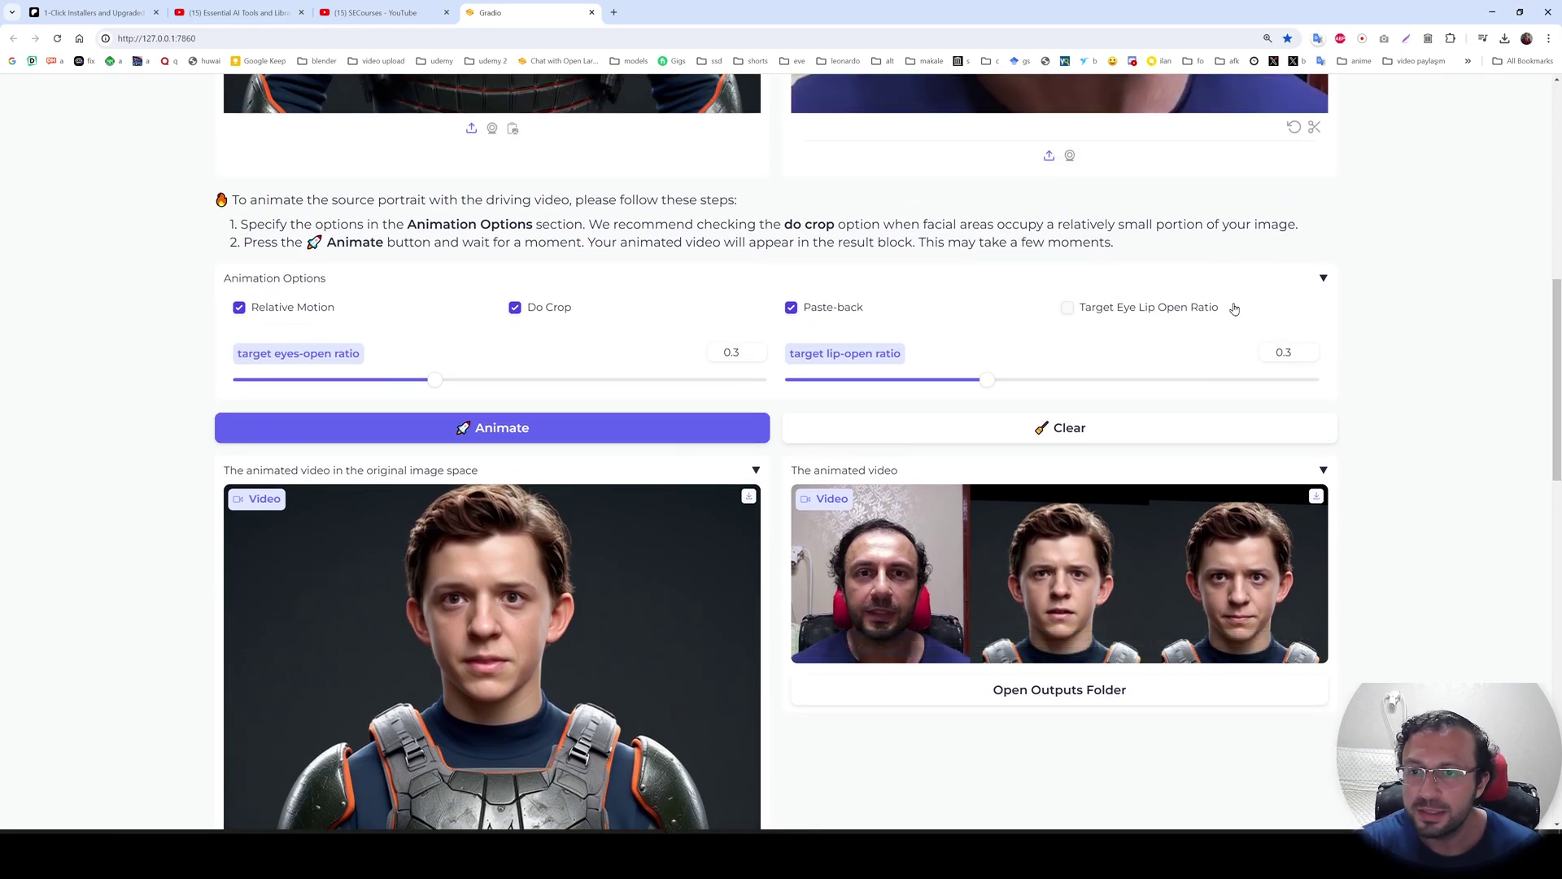
{"action": "left_click_drag", "start_coordinate": [1234, 309], "coordinate": [1091, 310]}
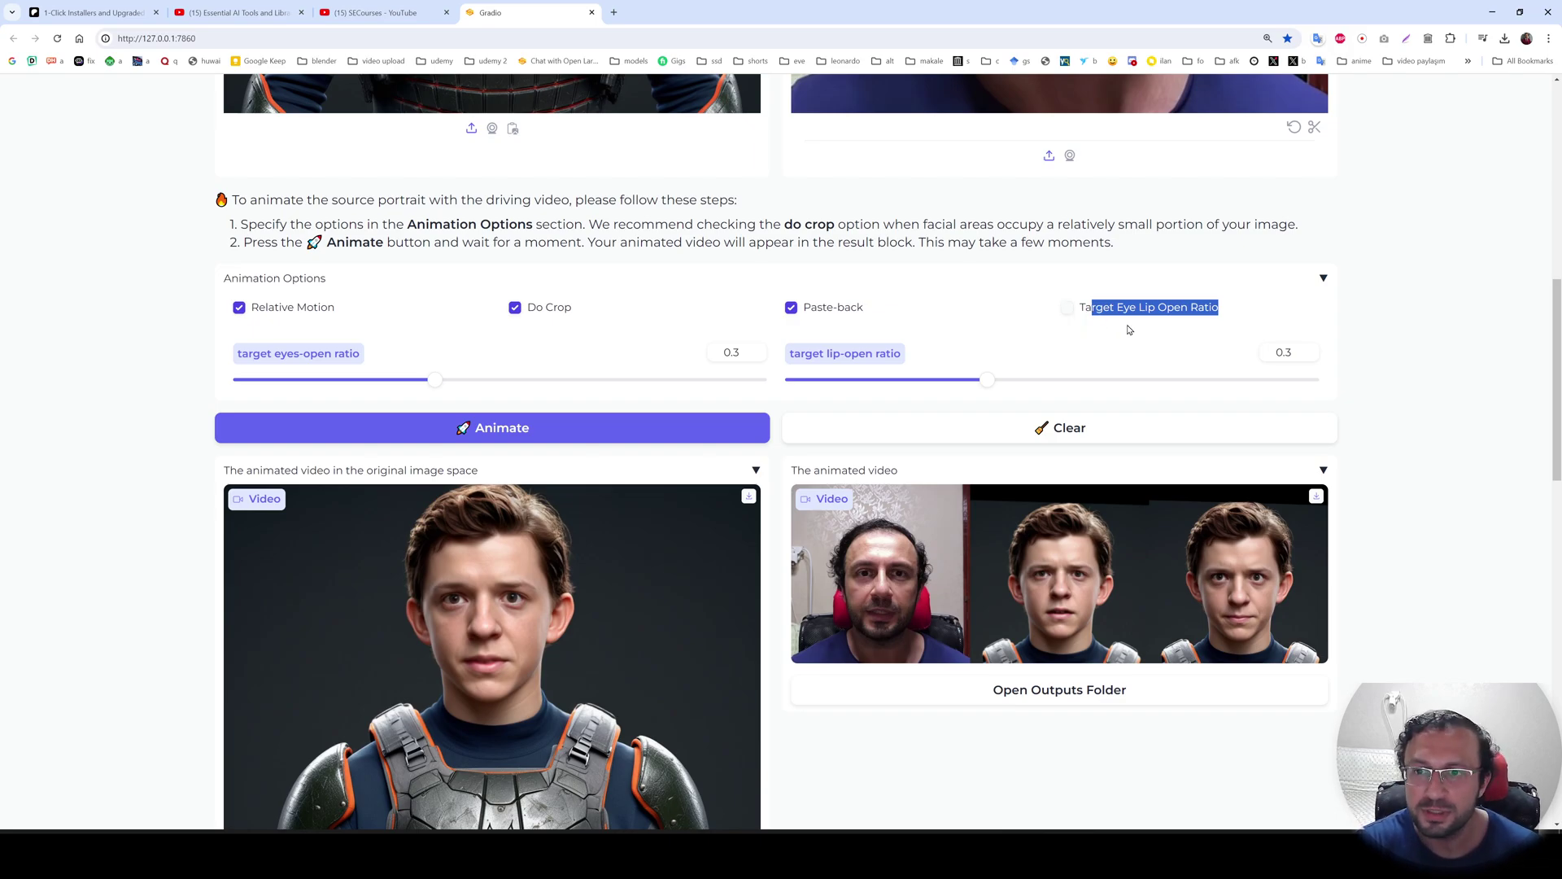
{"action": "scroll", "coordinate": [1129, 328], "scroll_direction": "up", "scroll_amount": 1}
{"action": "scroll", "coordinate": [1017, 326], "scroll_direction": "down", "scroll_amount": 4}
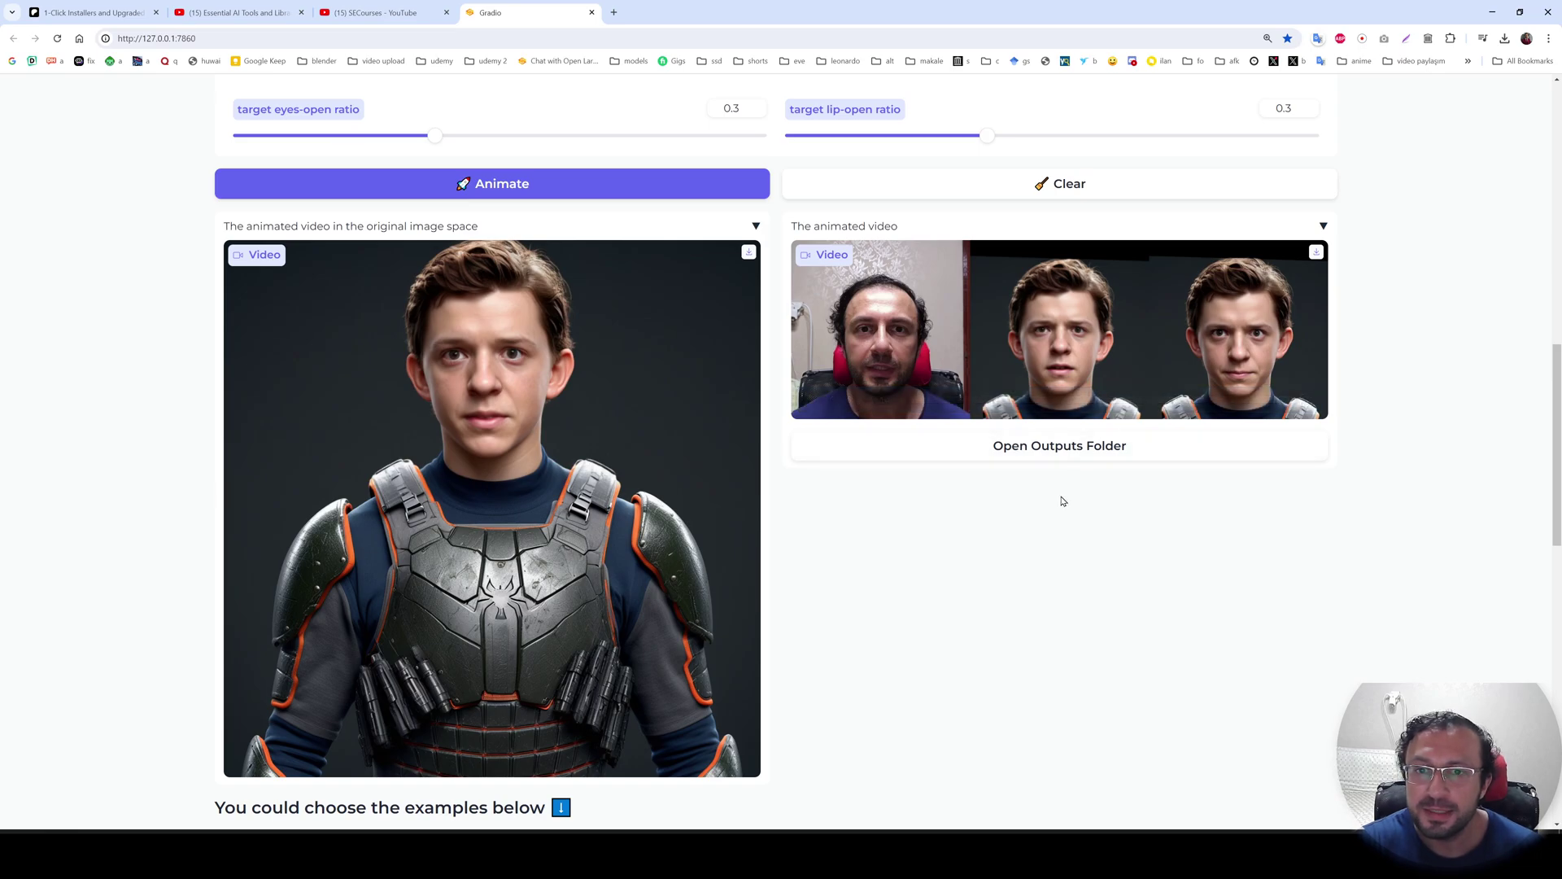
{"action": "scroll", "coordinate": [934, 391], "scroll_direction": "up", "scroll_amount": 1}
{"action": "scroll", "coordinate": [605, 439], "scroll_direction": "down", "scroll_amount": 2}
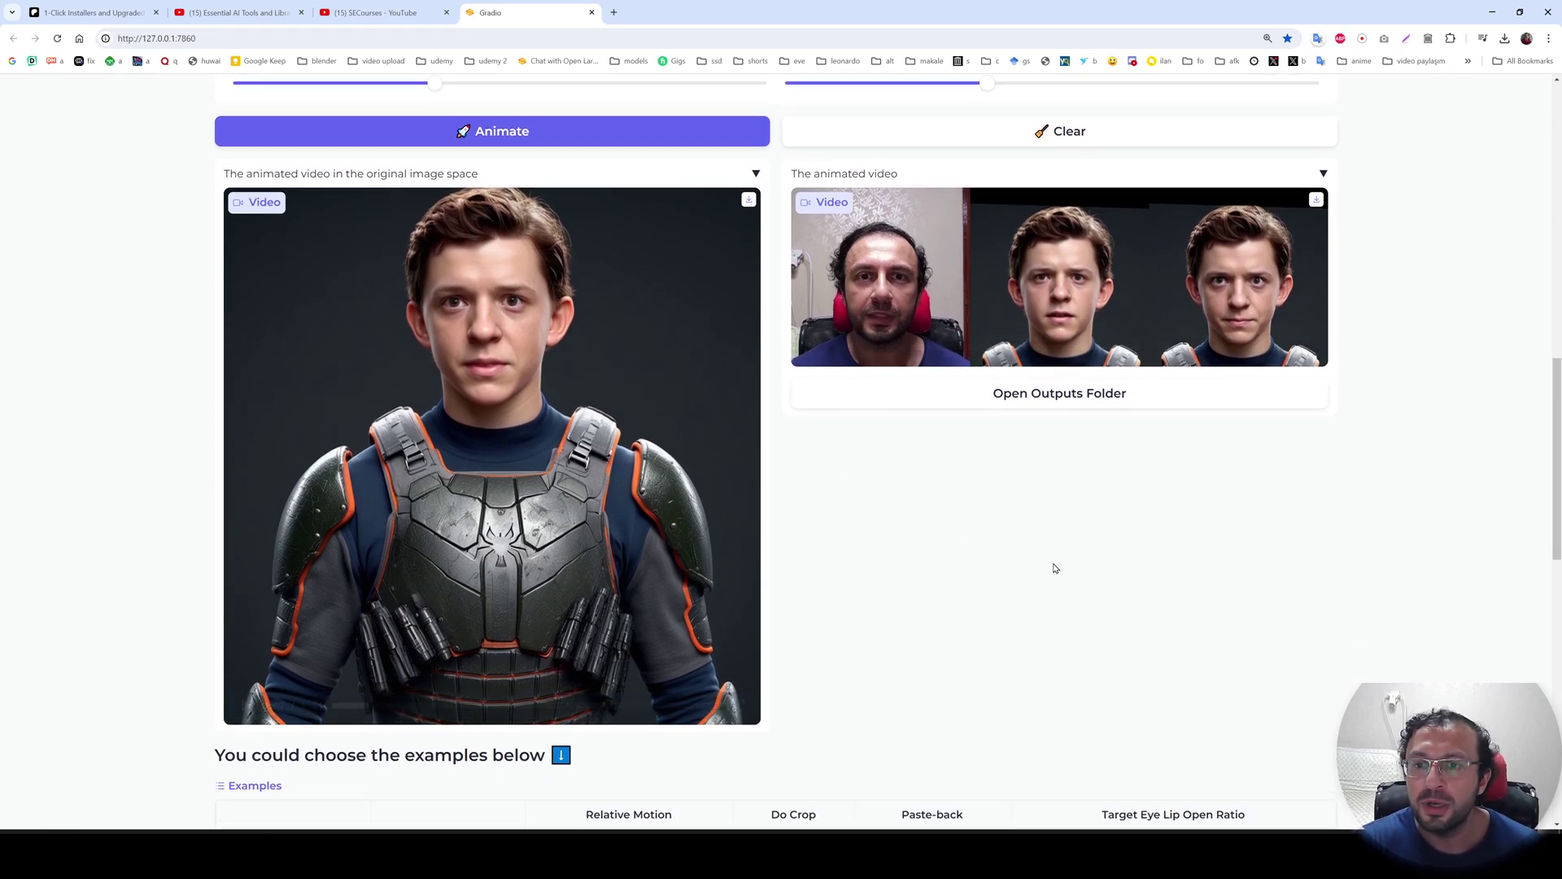
{"action": "scroll", "coordinate": [1016, 456], "scroll_direction": "up", "scroll_amount": 1}
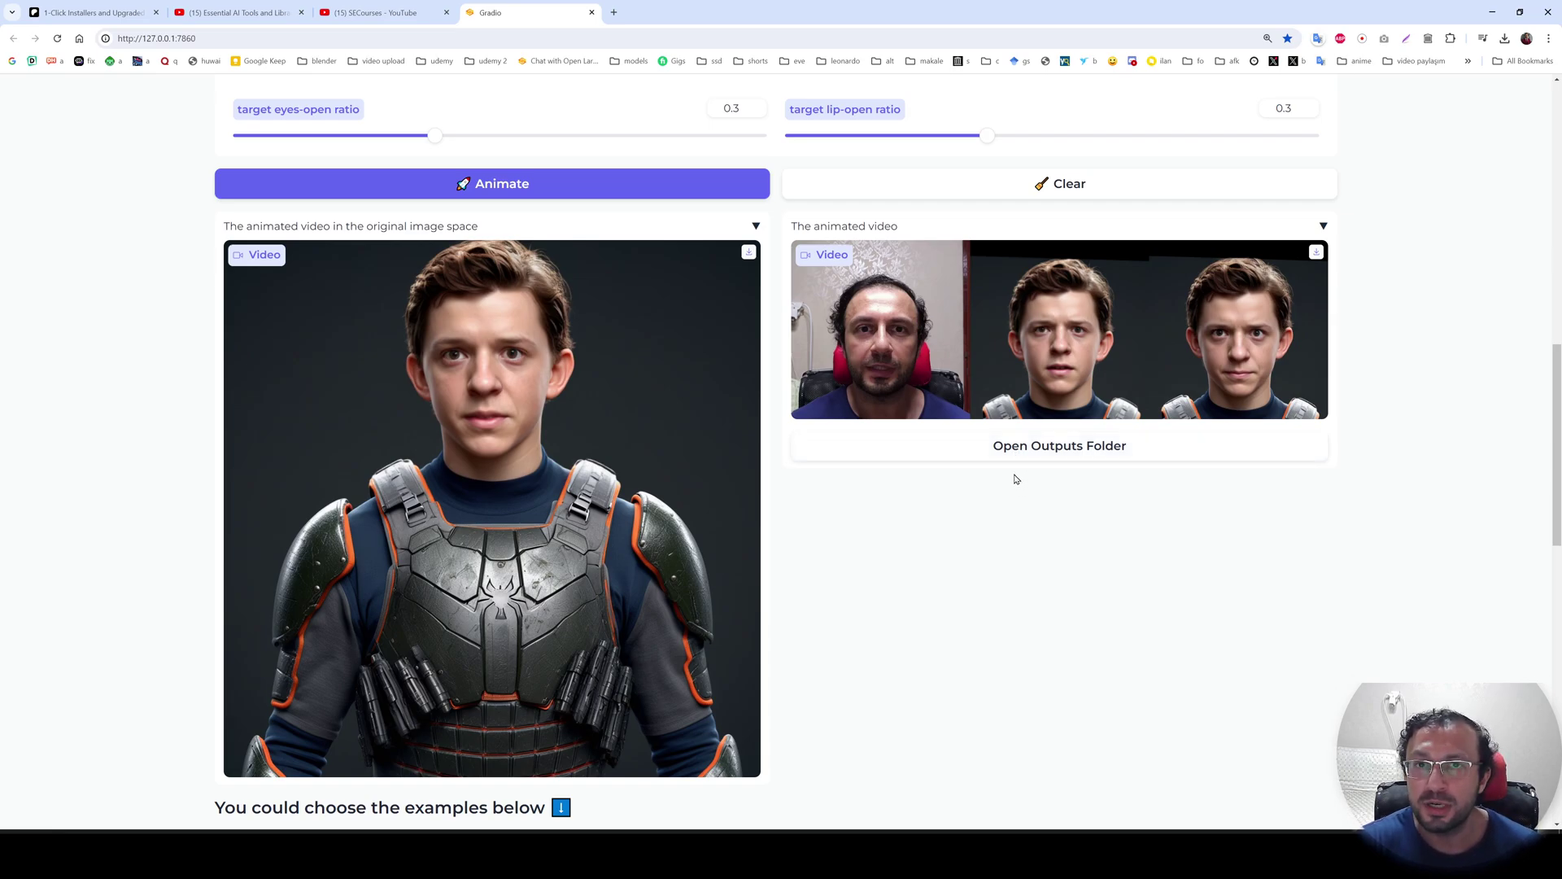
Open the outputs folder and trace its location from LivePortrait_v2 through LivePortrait into animations.
{"action": "left_click", "coordinate": [1068, 453]}
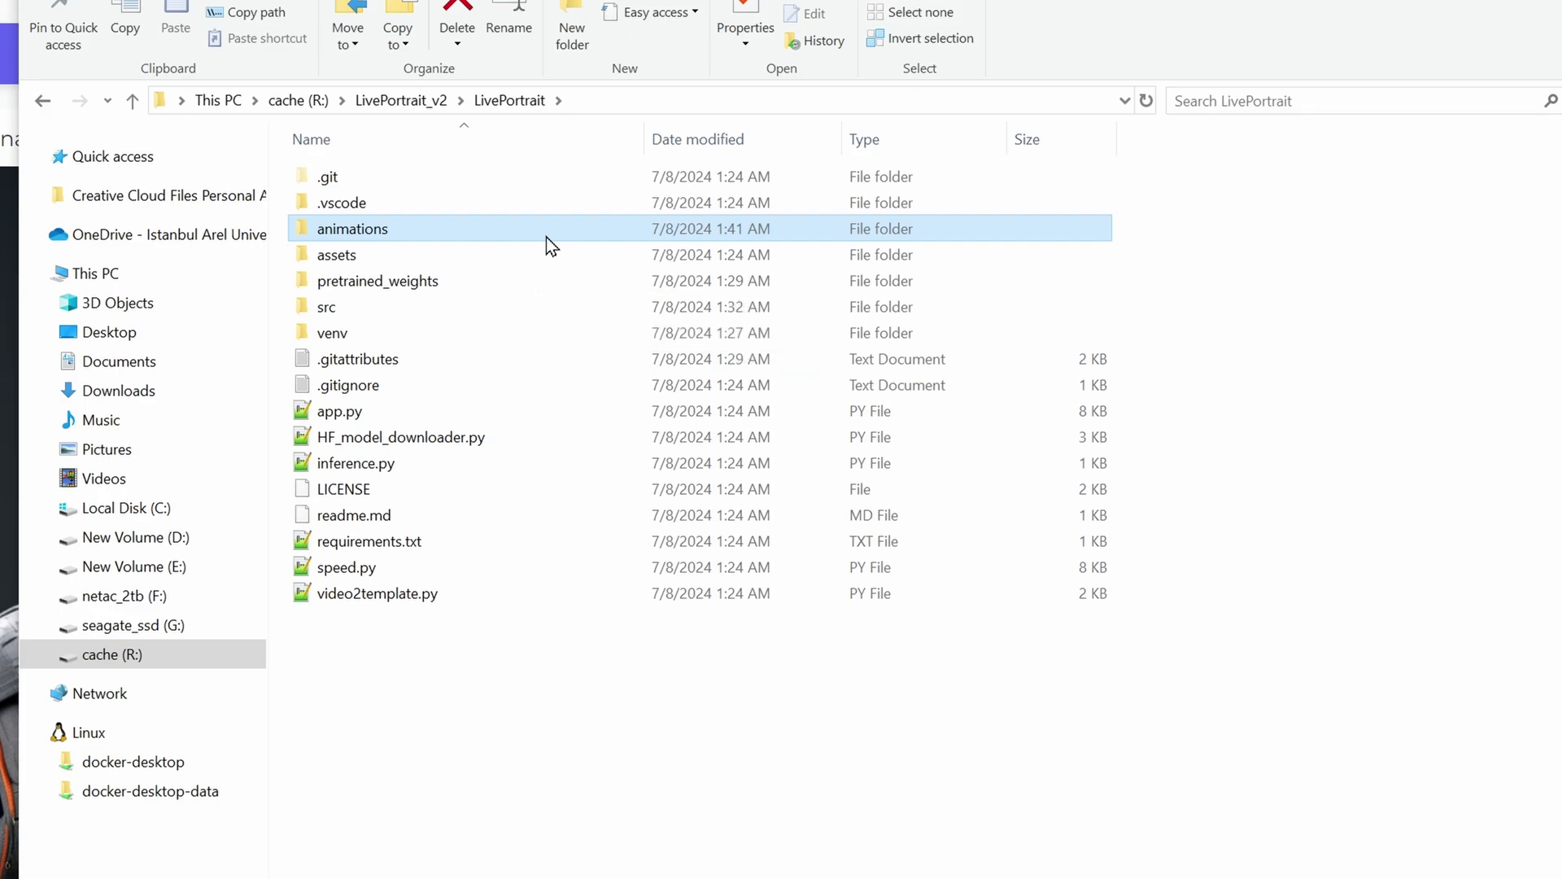
{"action": "key", "text": "alt+Up"}
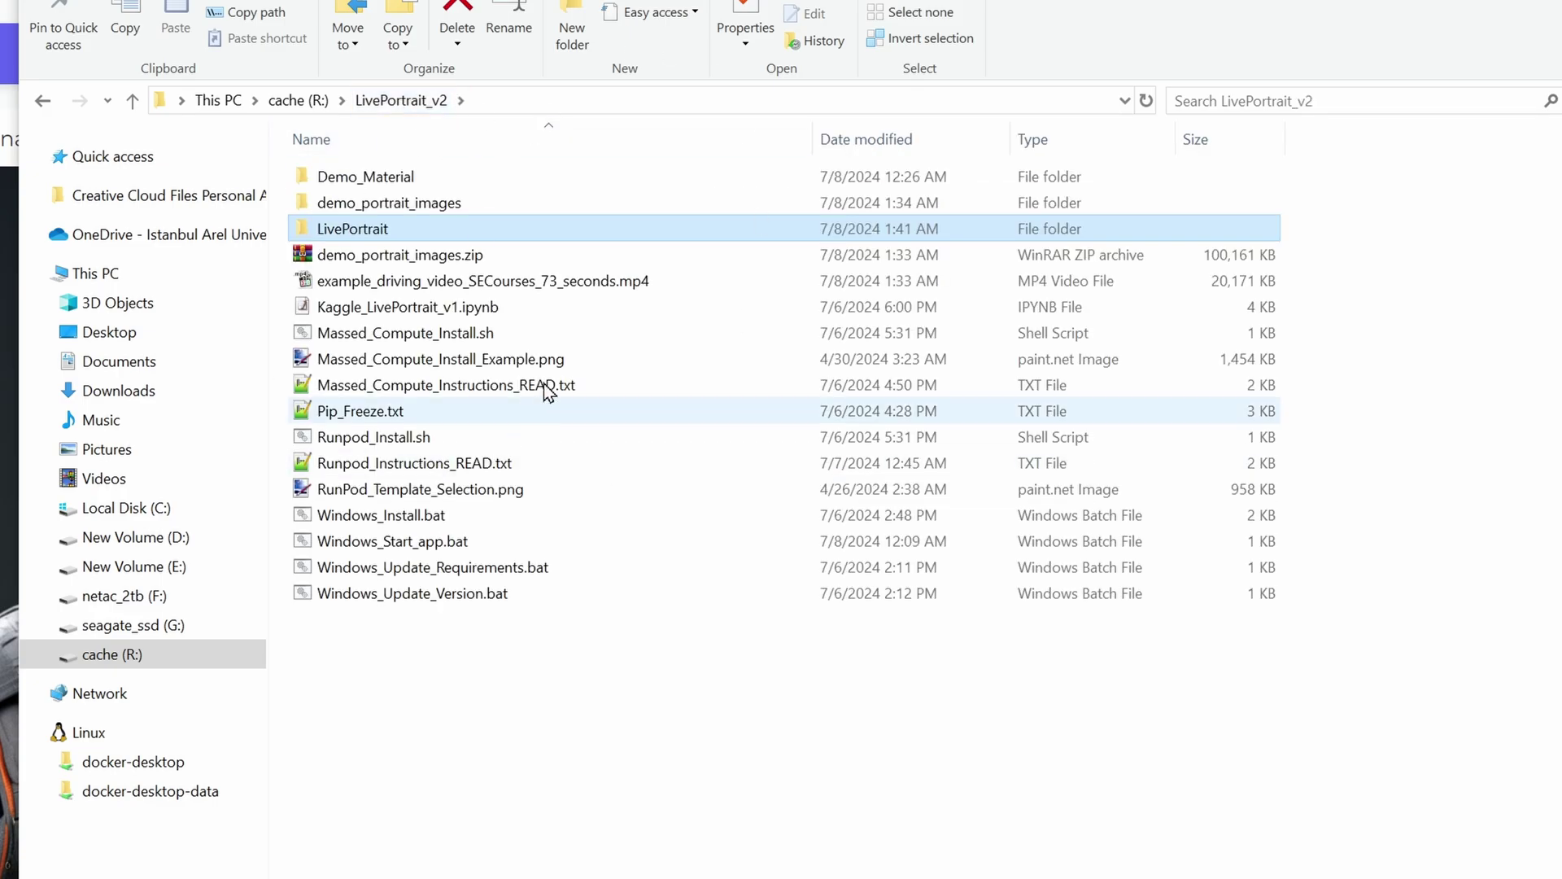
{"action": "double_click", "coordinate": [363, 229]}
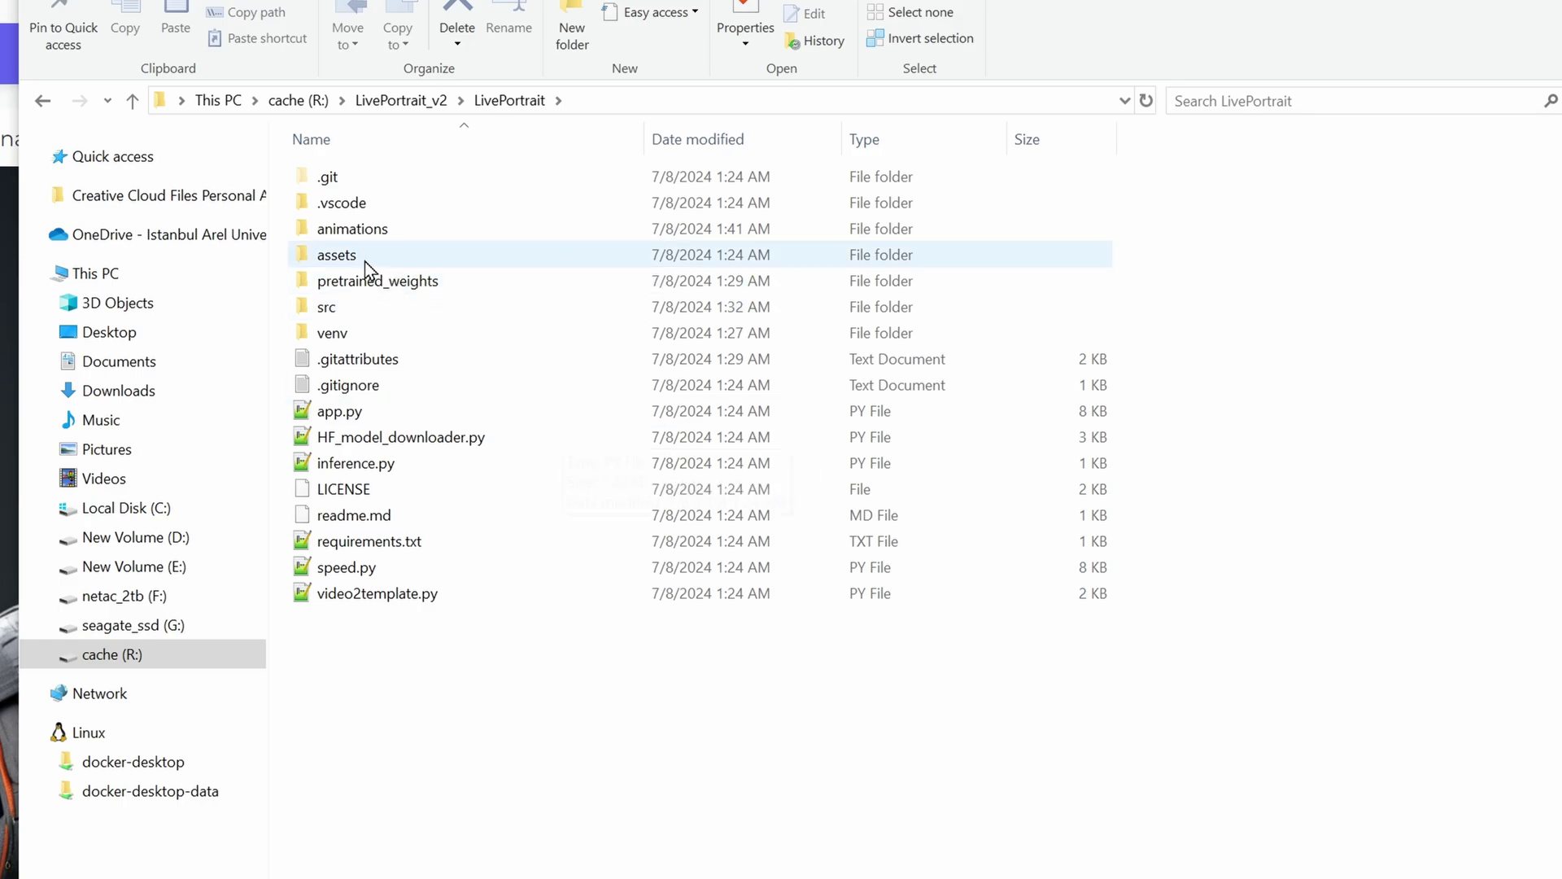
{"action": "double_click", "coordinate": [373, 232]}
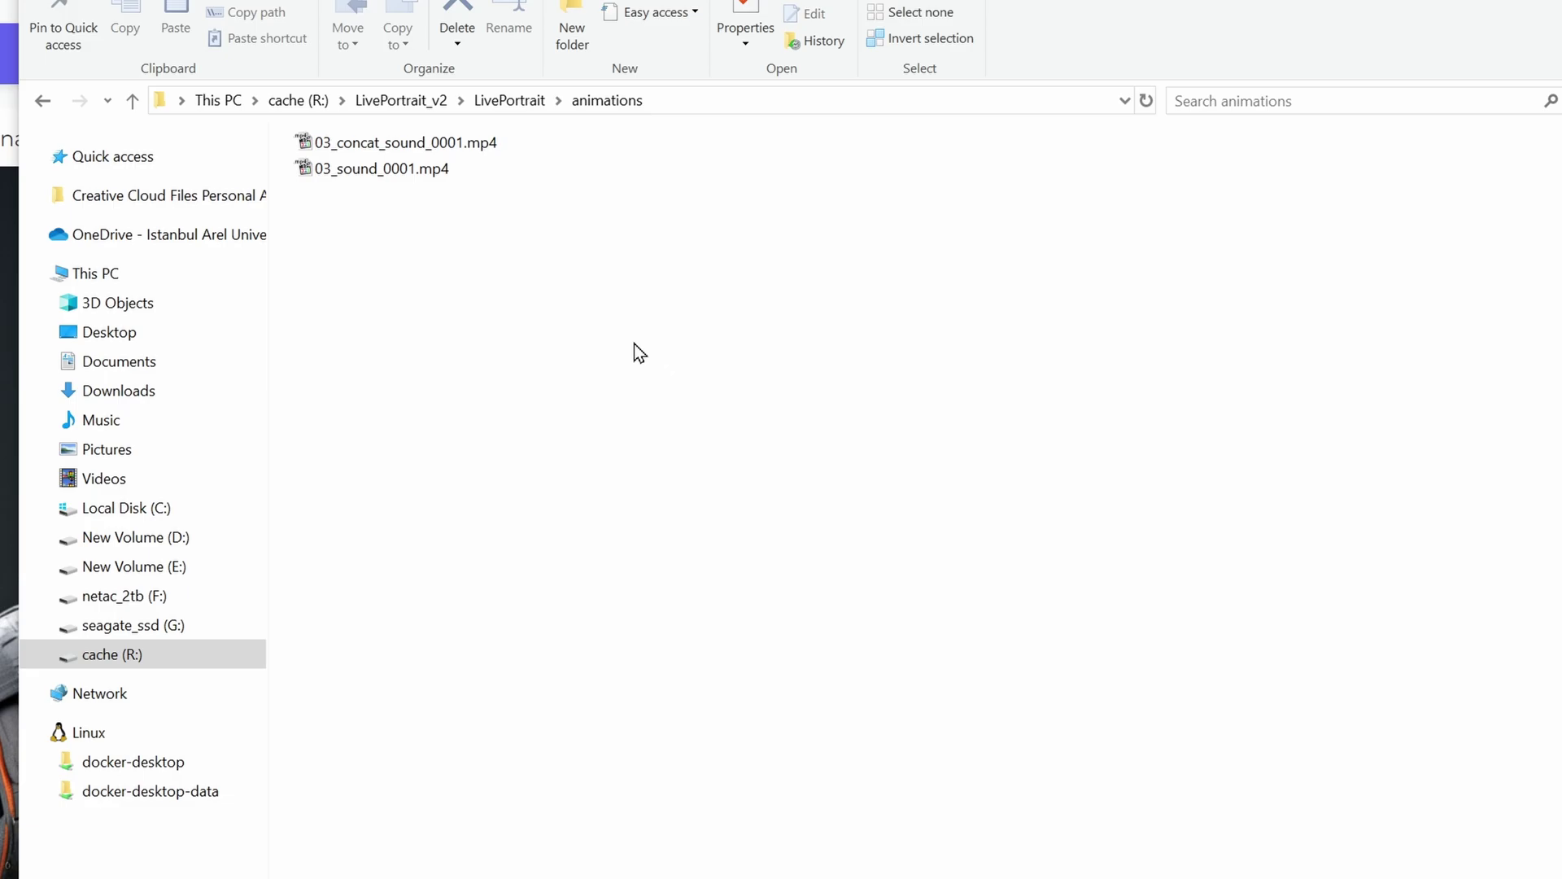
Show the animations folder's files as large thumbnails, select both output videos, and return to the Gradio page.
{"action": "right_click", "coordinate": [584, 201]}
{"action": "mouse_move", "coordinate": [813, 216]}
{"action": "left_click", "coordinate": [964, 218]}
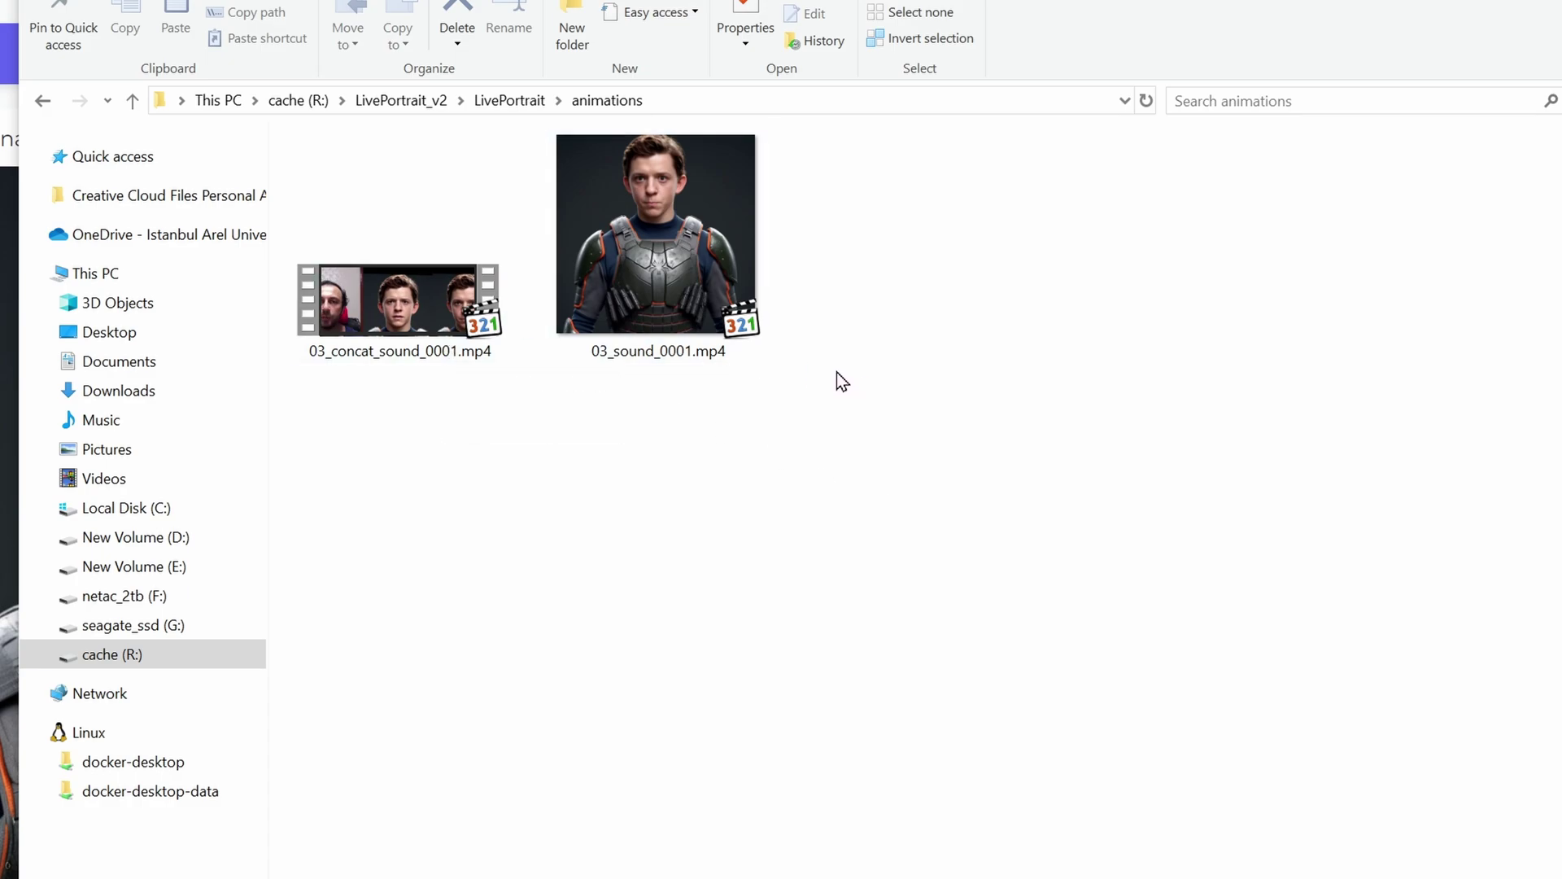
{"action": "left_click_drag", "start_coordinate": [812, 496], "coordinate": [302, 334]}
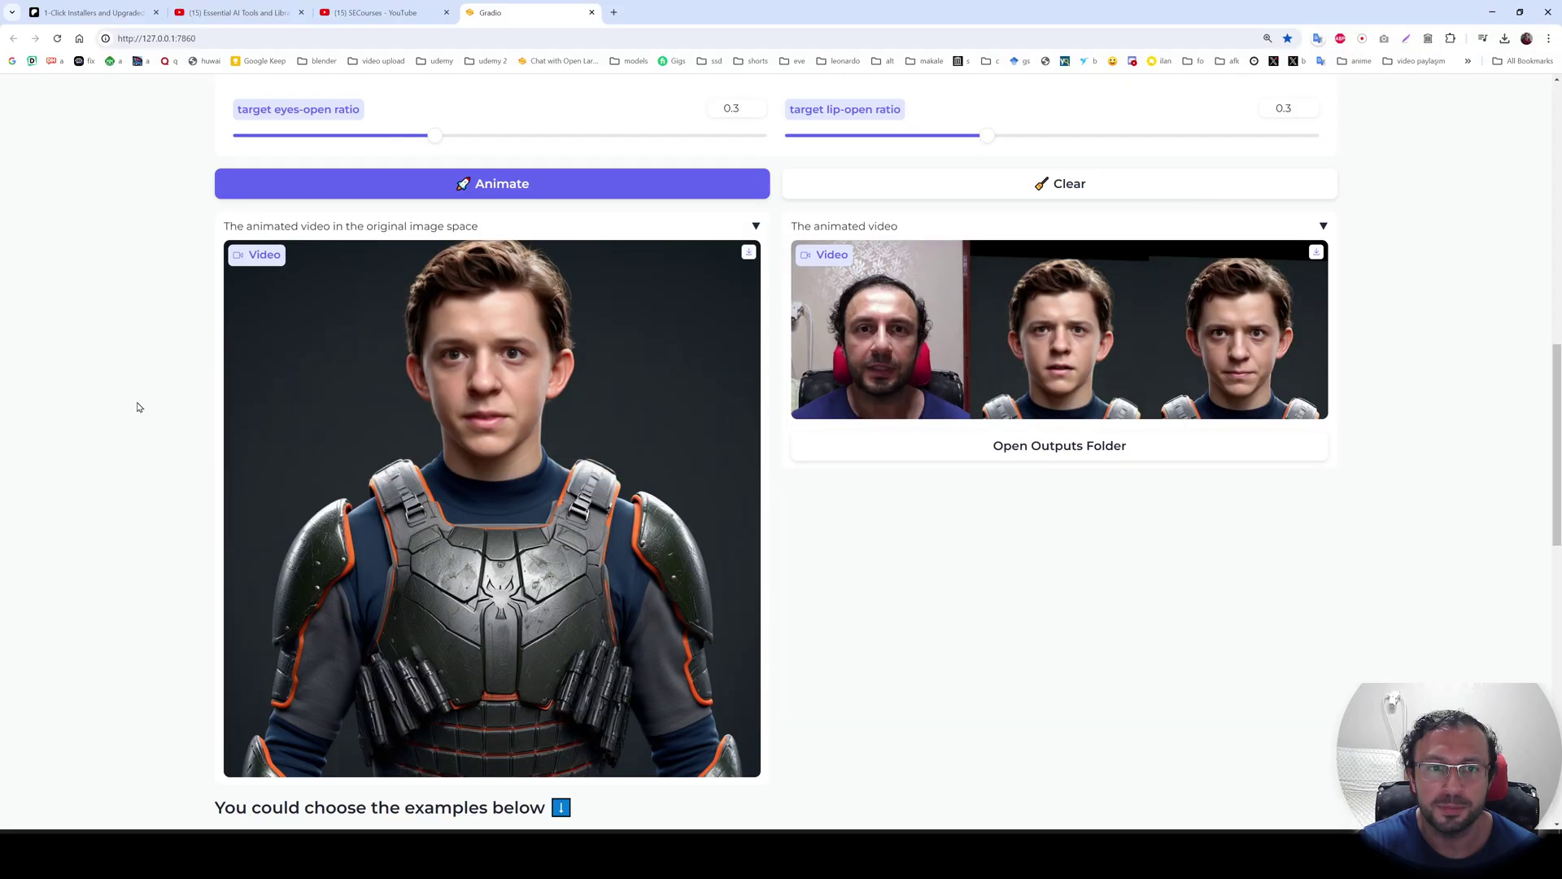
Turn off Relative Motion in the animation options and go to the animated video results.
{"action": "scroll", "coordinate": [314, 412], "scroll_direction": "up", "scroll_amount": 5}
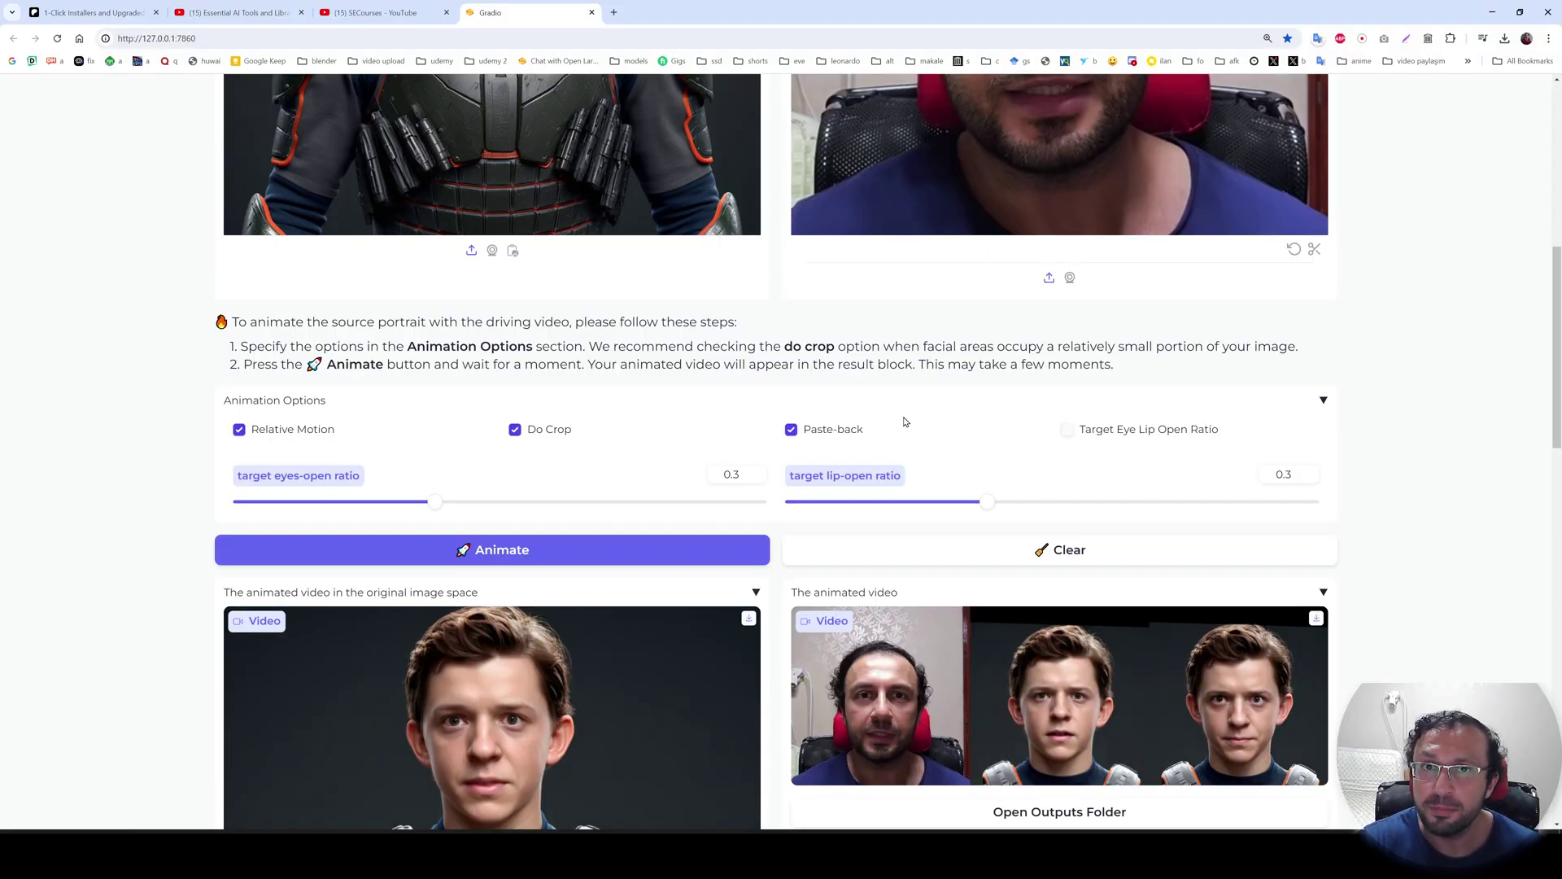
{"action": "left_click", "coordinate": [321, 432]}
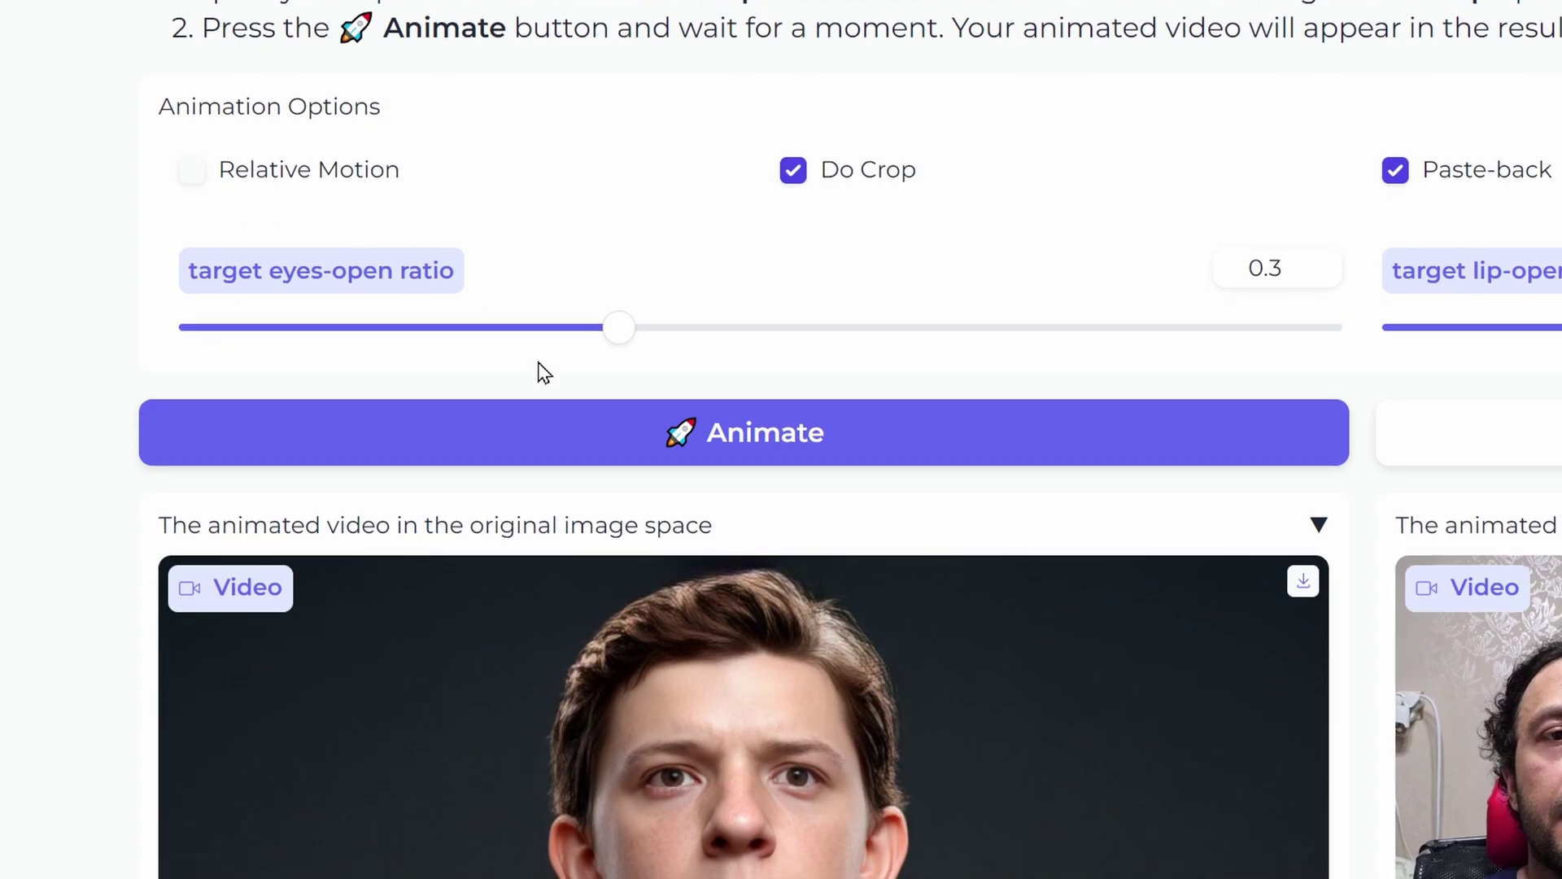
{"action": "scroll", "coordinate": [541, 370], "scroll_direction": "down", "scroll_amount": 2}
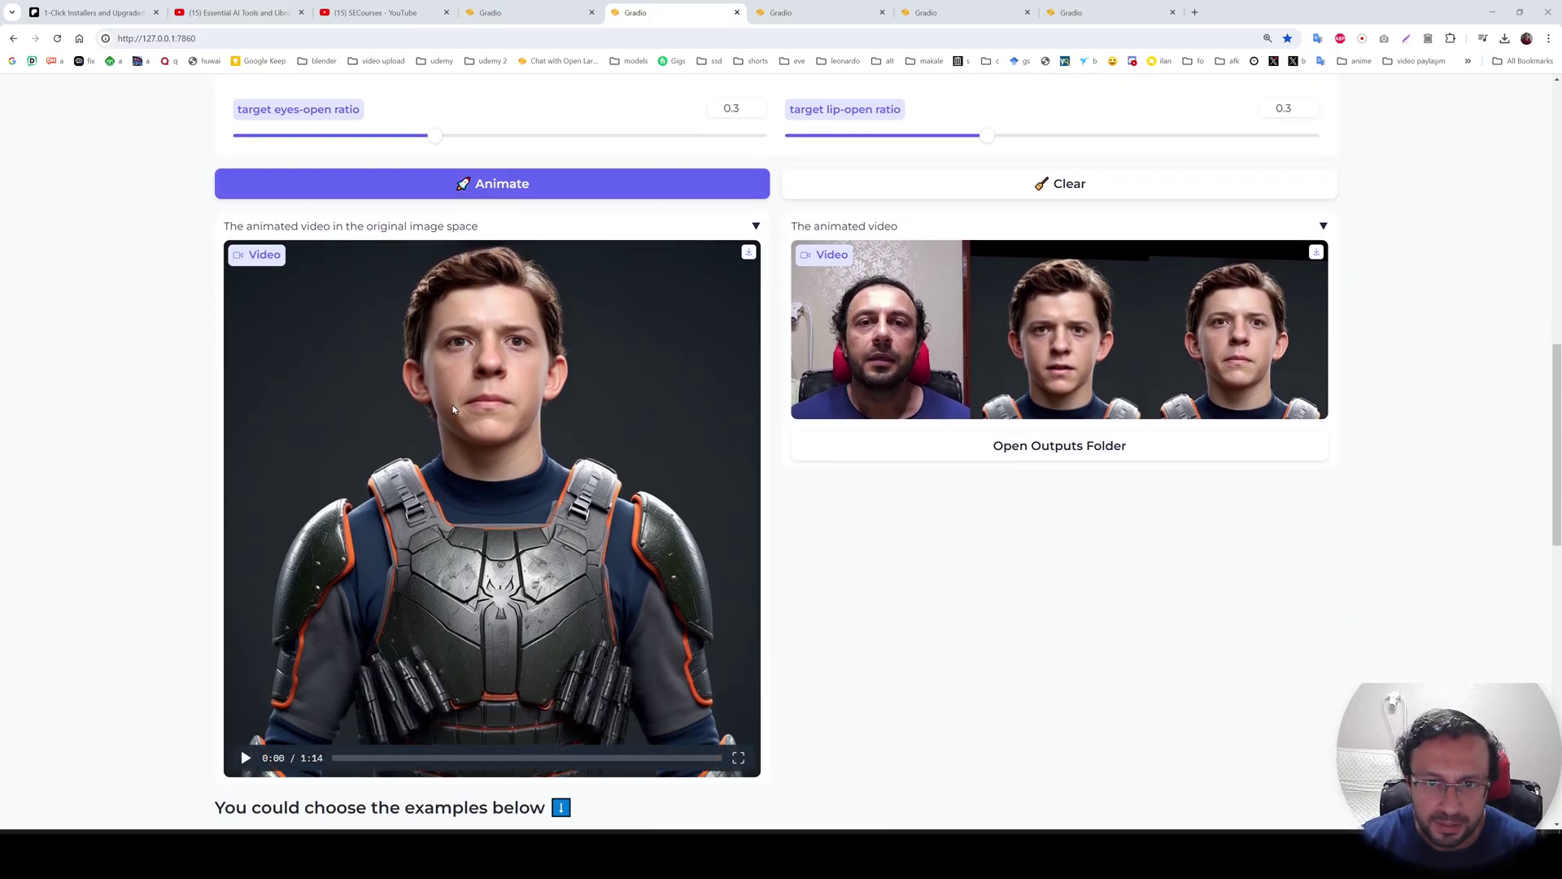
Play and pause the result made without Relative Motion, and view the original result in the first Gradio tab for comparison.
{"action": "left_click", "coordinate": [542, 426]}
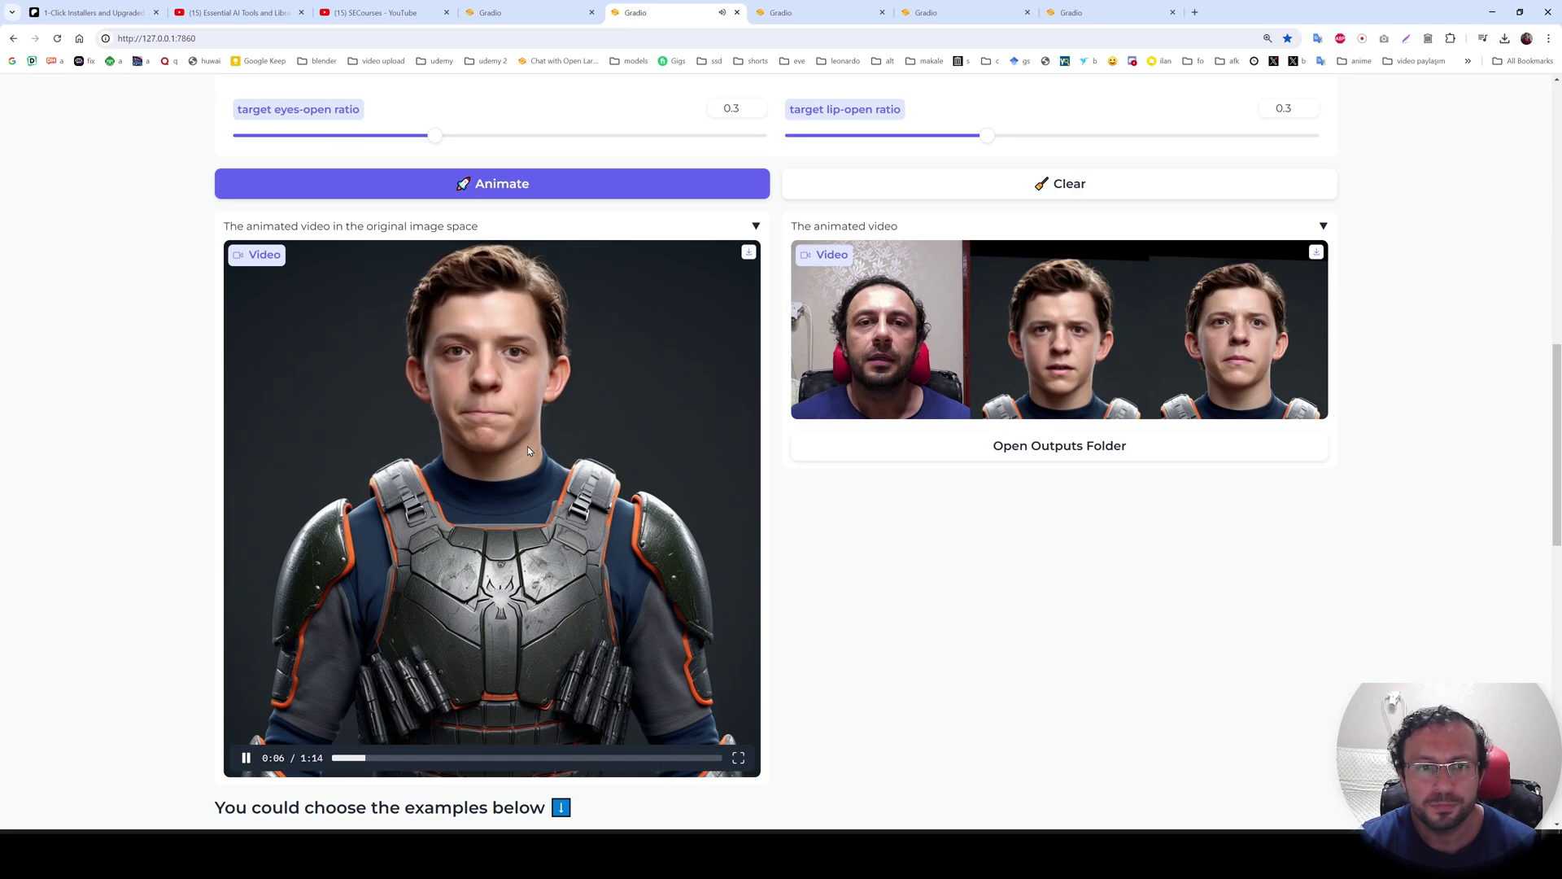
{"action": "left_click", "coordinate": [498, 479]}
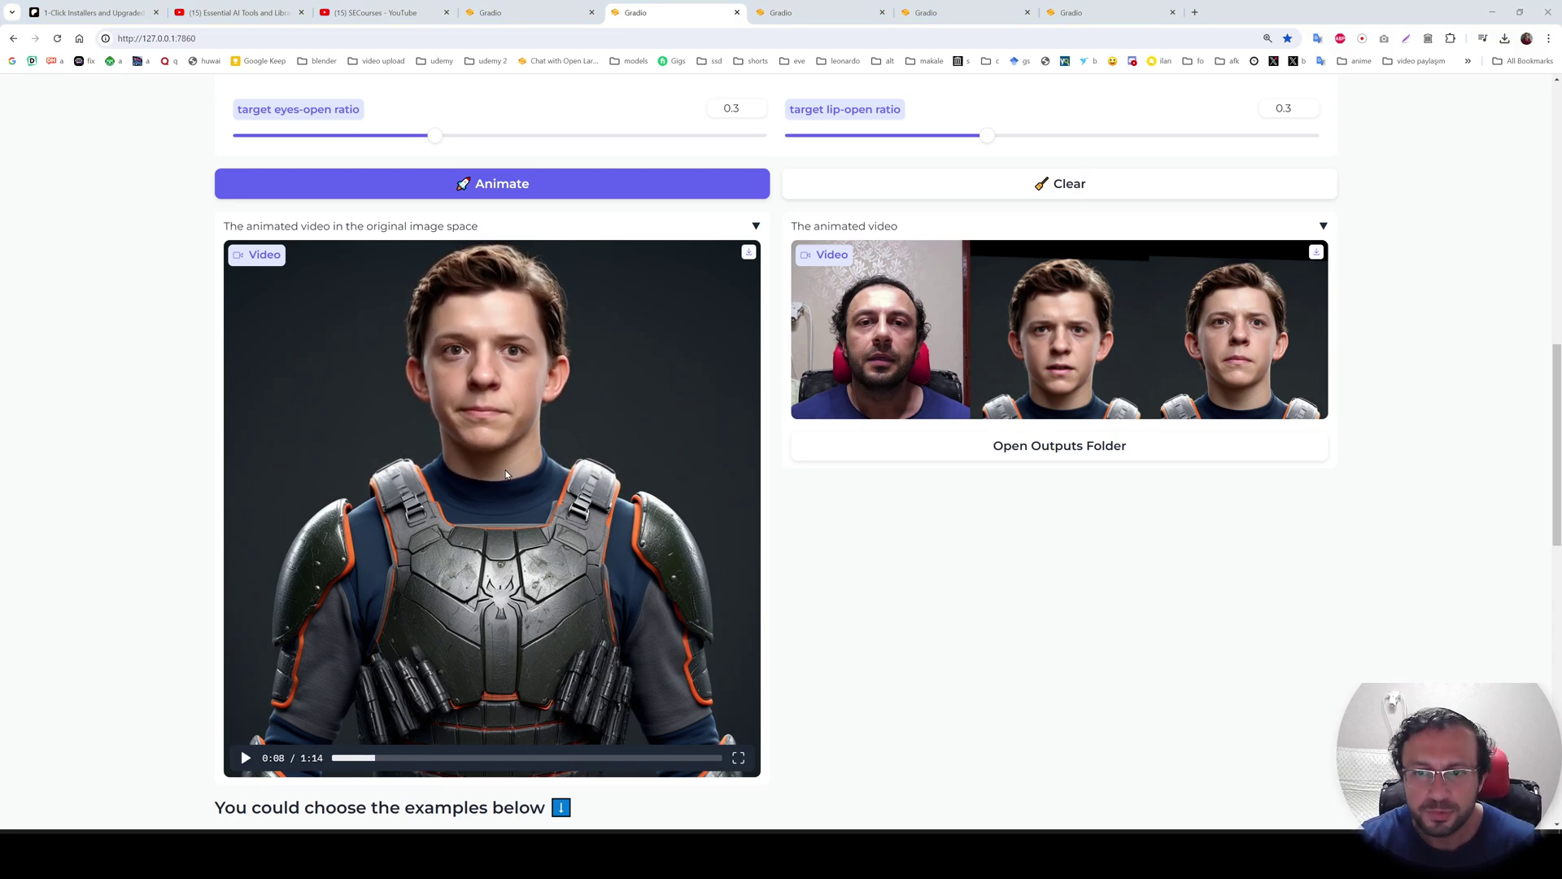
{"action": "key", "text": "ctrl+shift+Tab"}
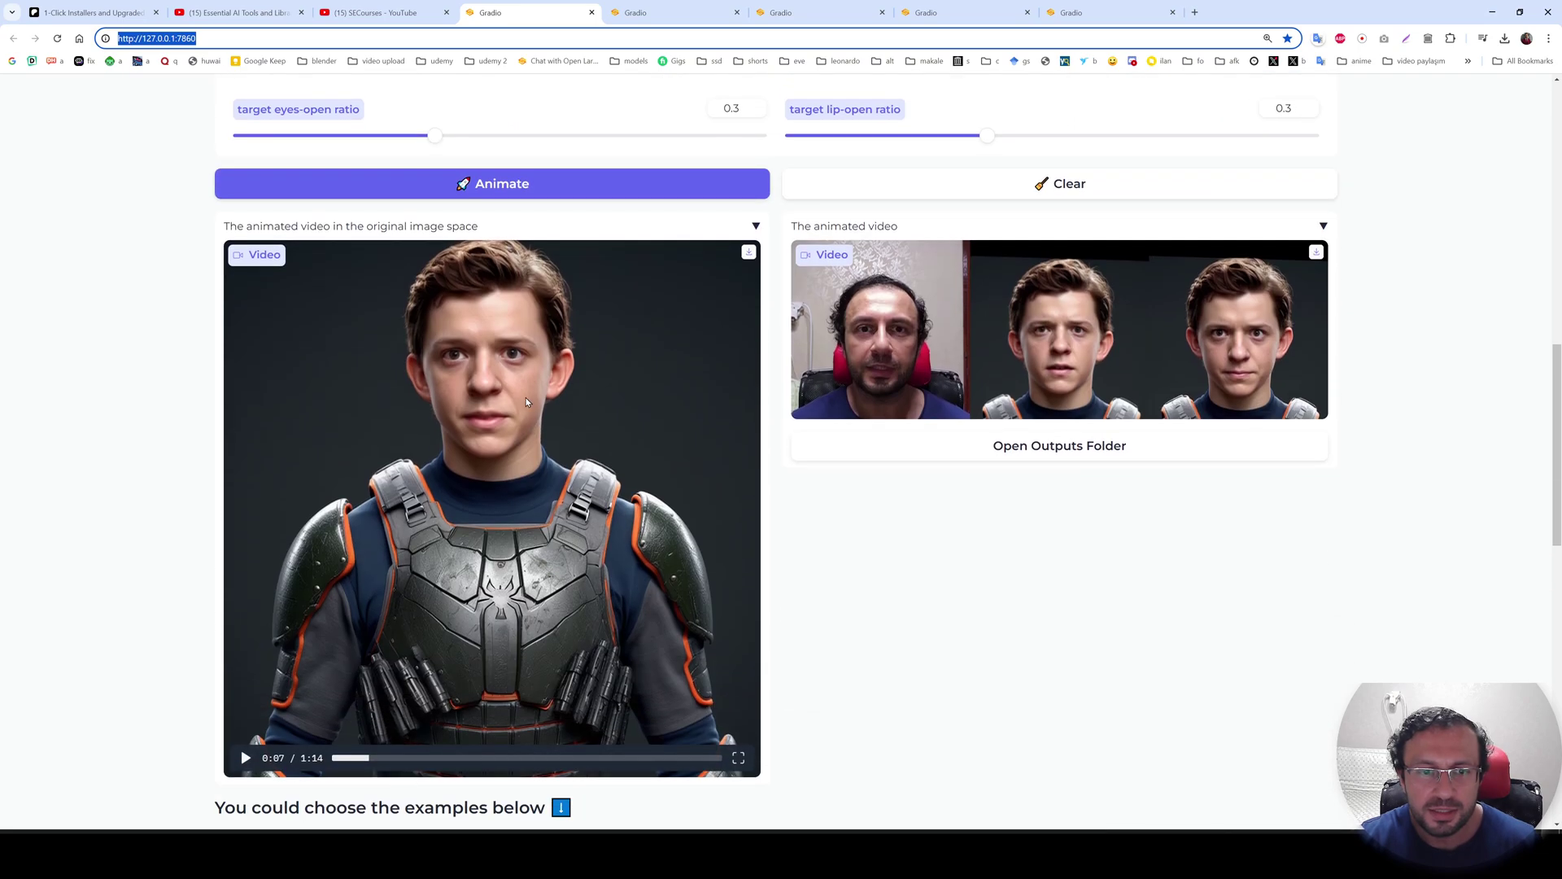
{"action": "scroll", "coordinate": [491, 443], "scroll_direction": "down", "scroll_amount": 1}
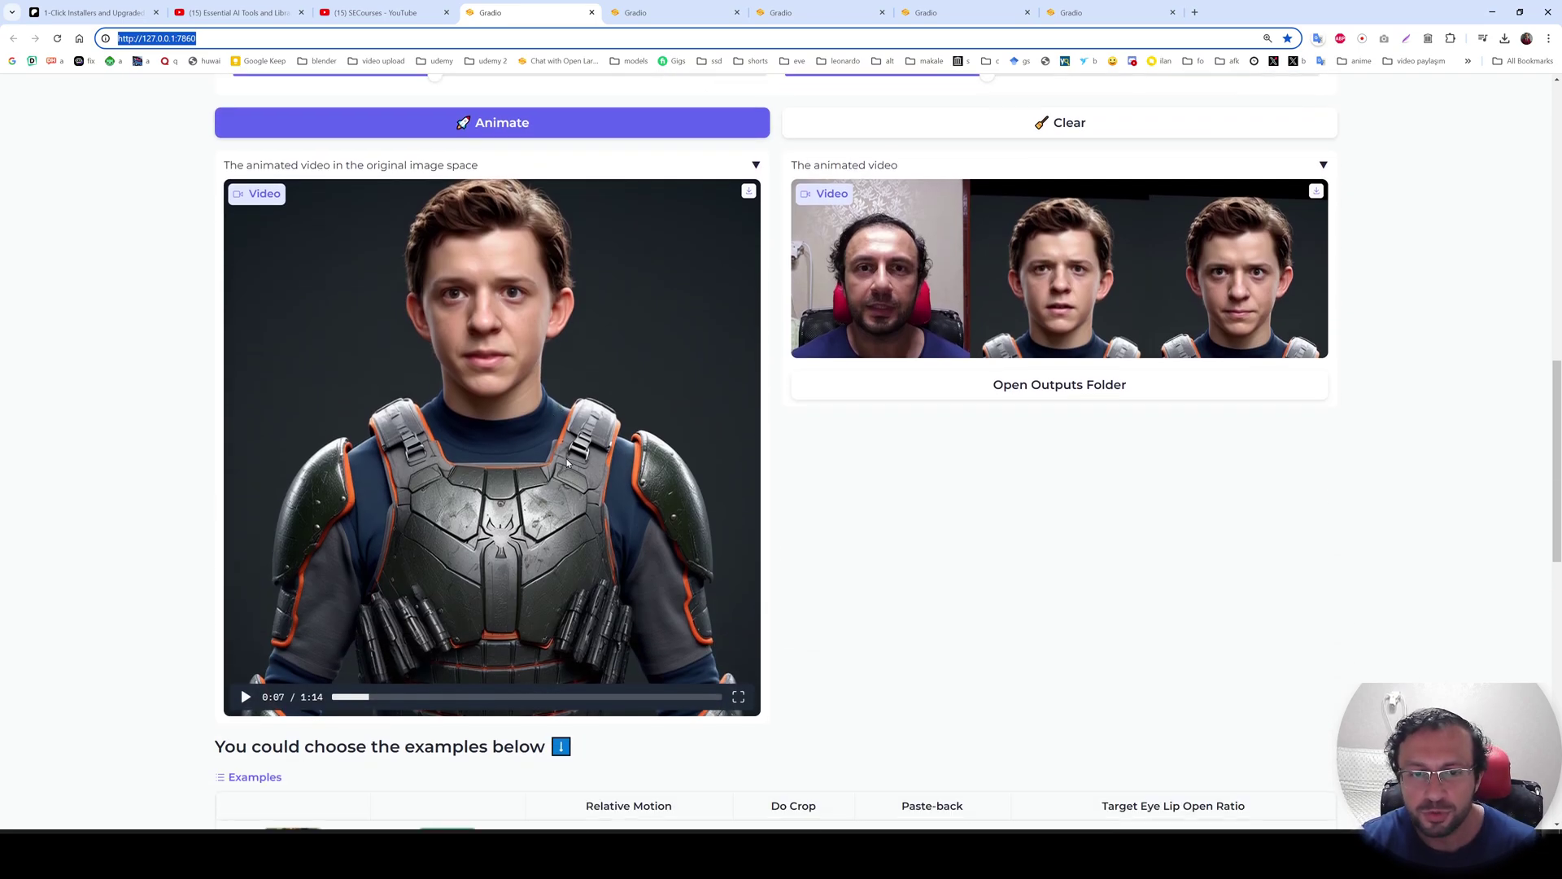
{"action": "left_click", "coordinate": [419, 557]}
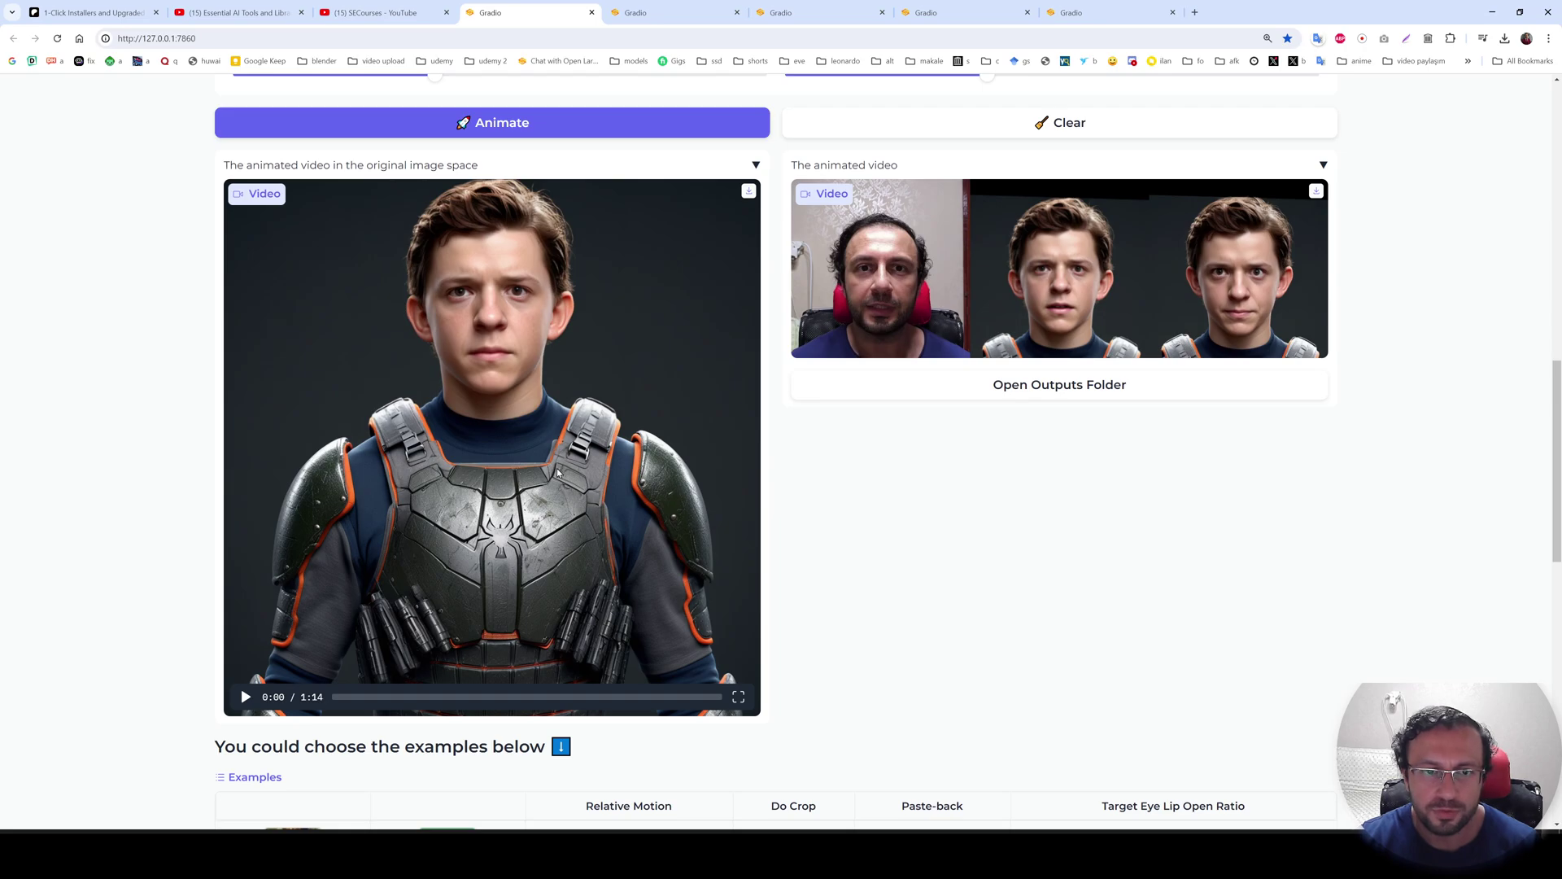
Review the combined output.mp4 comparison over the second Gradio tab, and return to the Relative Motion setting in its animation options.
{"action": "key", "text": "alt+Tab"}
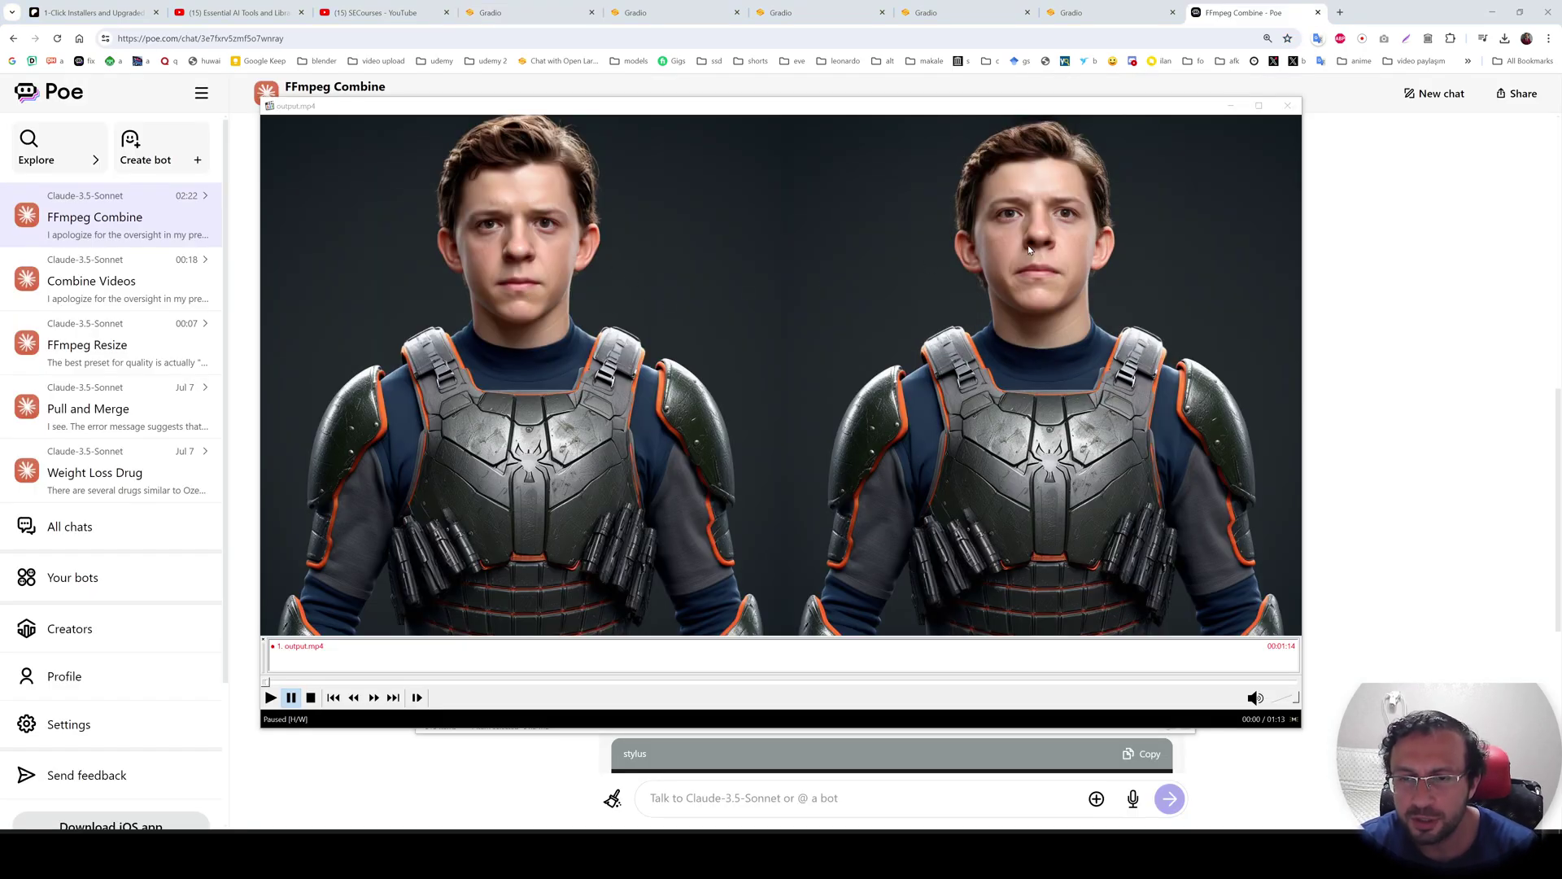
{"action": "left_click", "coordinate": [651, 12]}
{"action": "scroll", "coordinate": [779, 662], "scroll_direction": "down", "scroll_amount": 10}
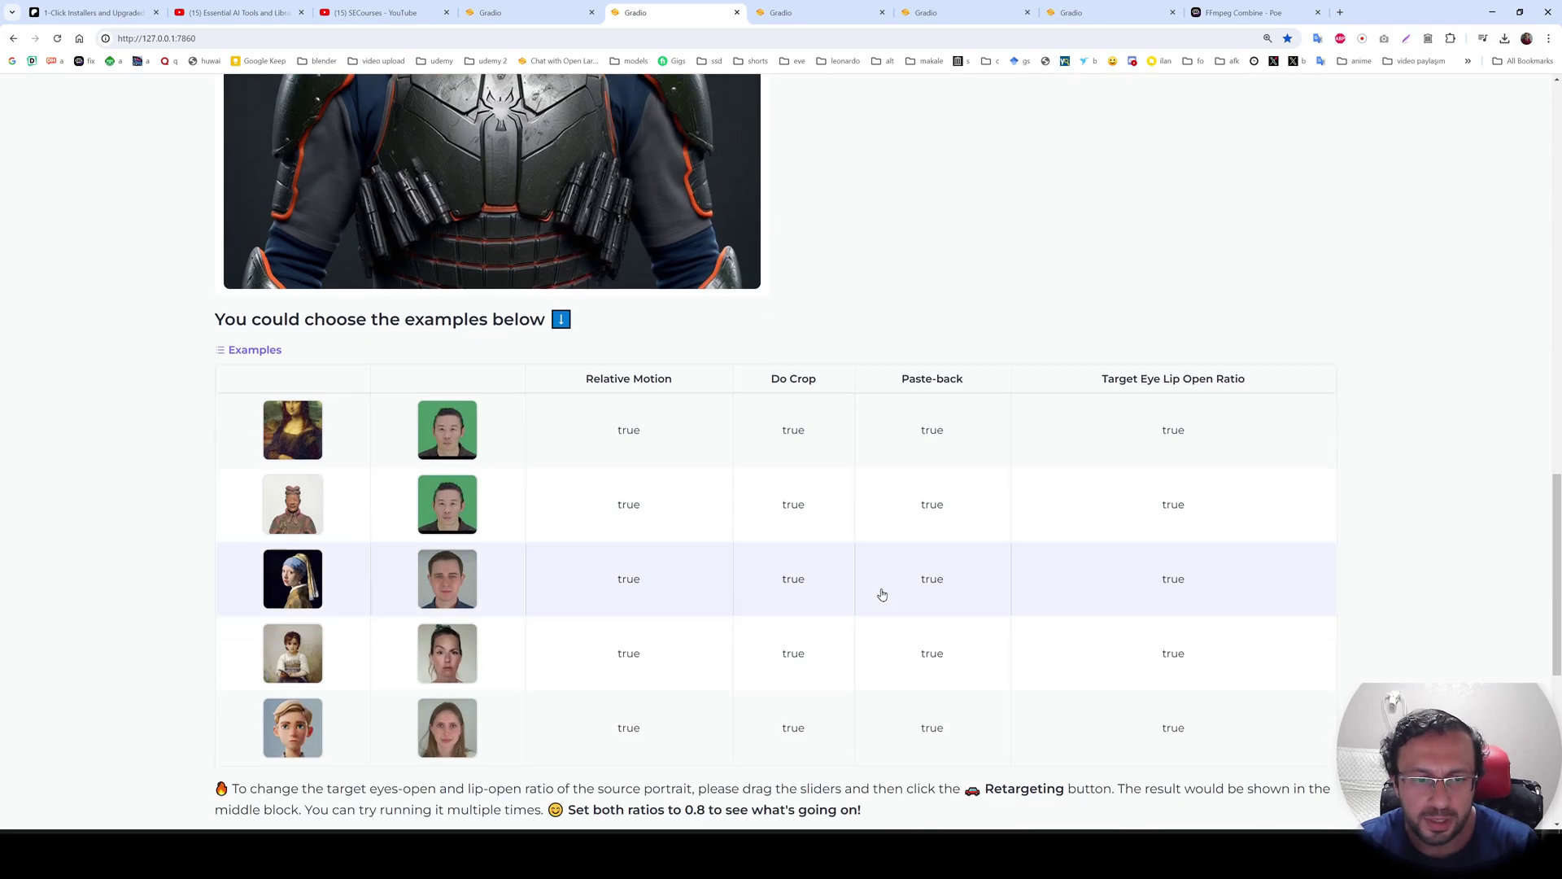
{"action": "scroll", "coordinate": [780, 661], "scroll_direction": "down", "scroll_amount": 2}
{"action": "scroll", "coordinate": [582, 614], "scroll_direction": "up", "scroll_amount": 12}
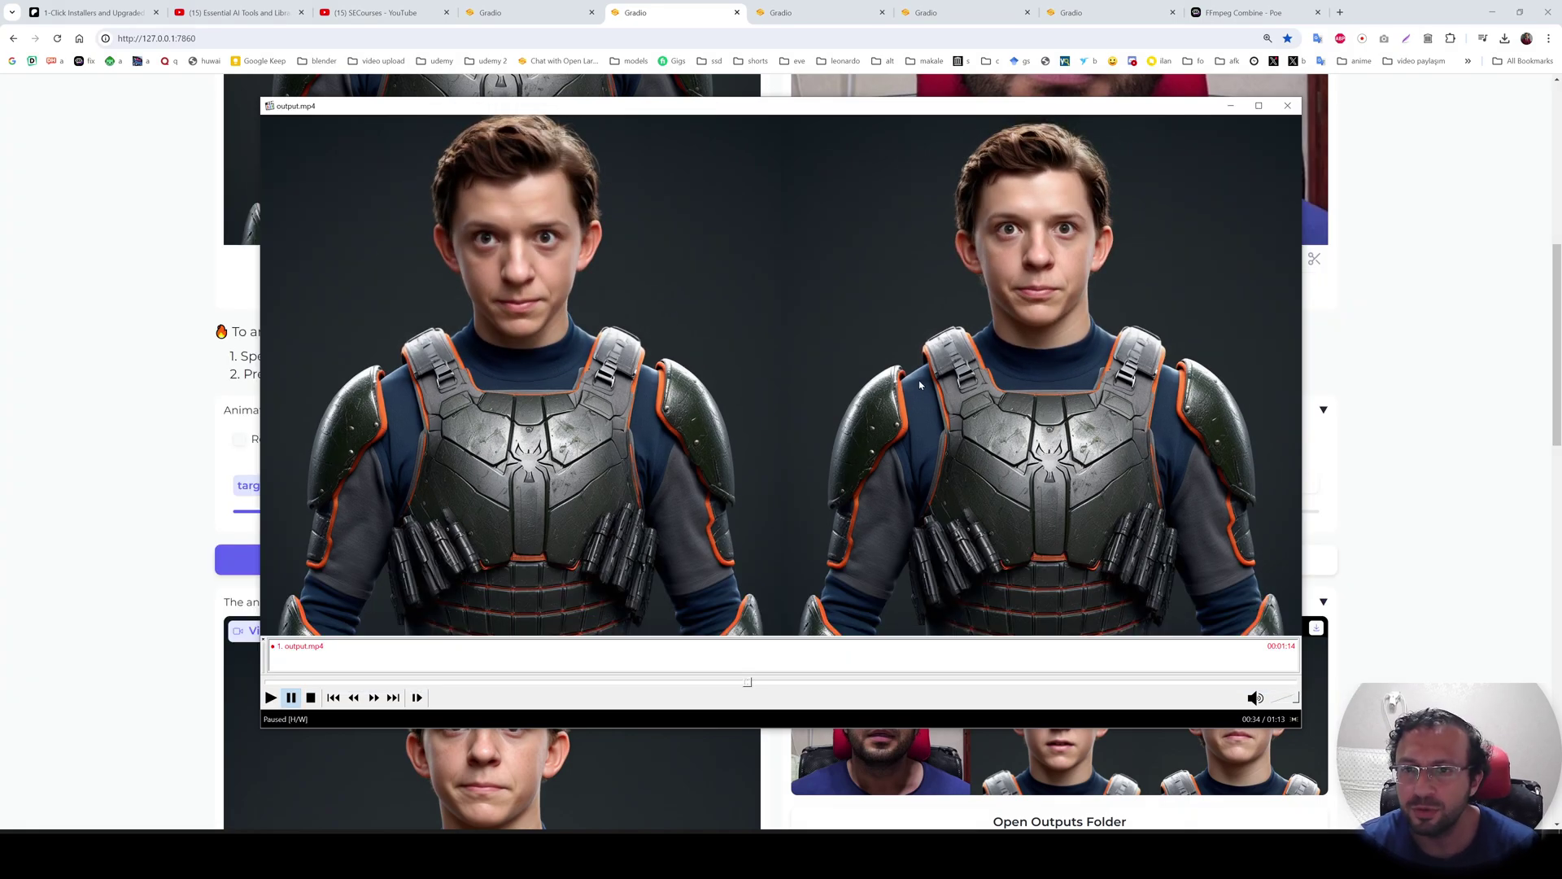
{"action": "left_click", "coordinate": [6, 382]}
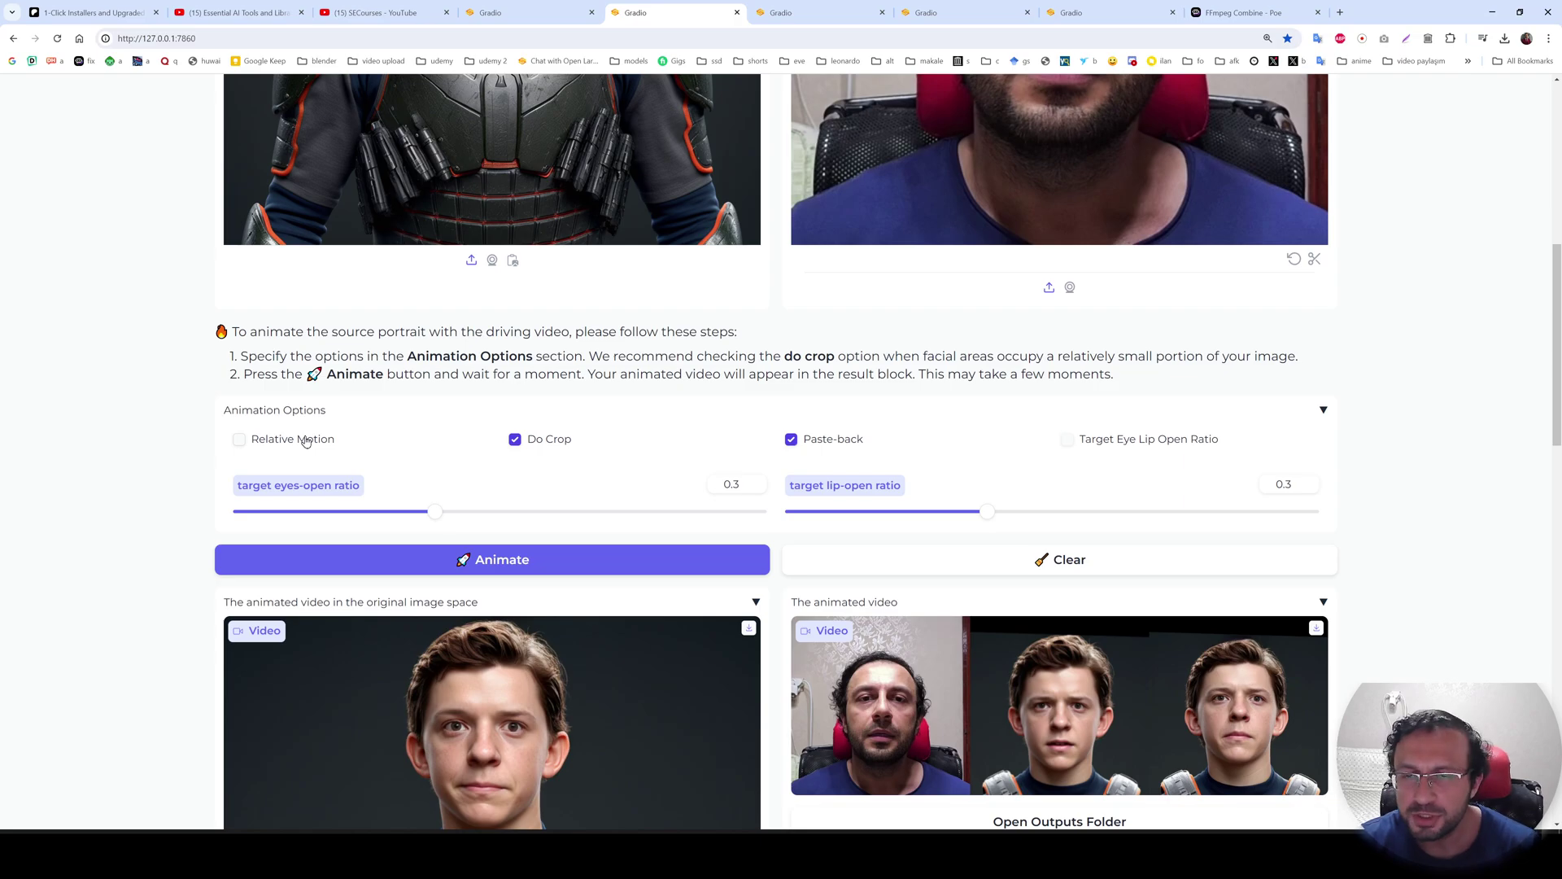
Review the second tab's animation options and result, and go to the animated result in the third Gradio tab.
{"action": "scroll", "coordinate": [561, 558], "scroll_direction": "down", "scroll_amount": 3}
{"action": "scroll", "coordinate": [562, 557], "scroll_direction": "up", "scroll_amount": 2}
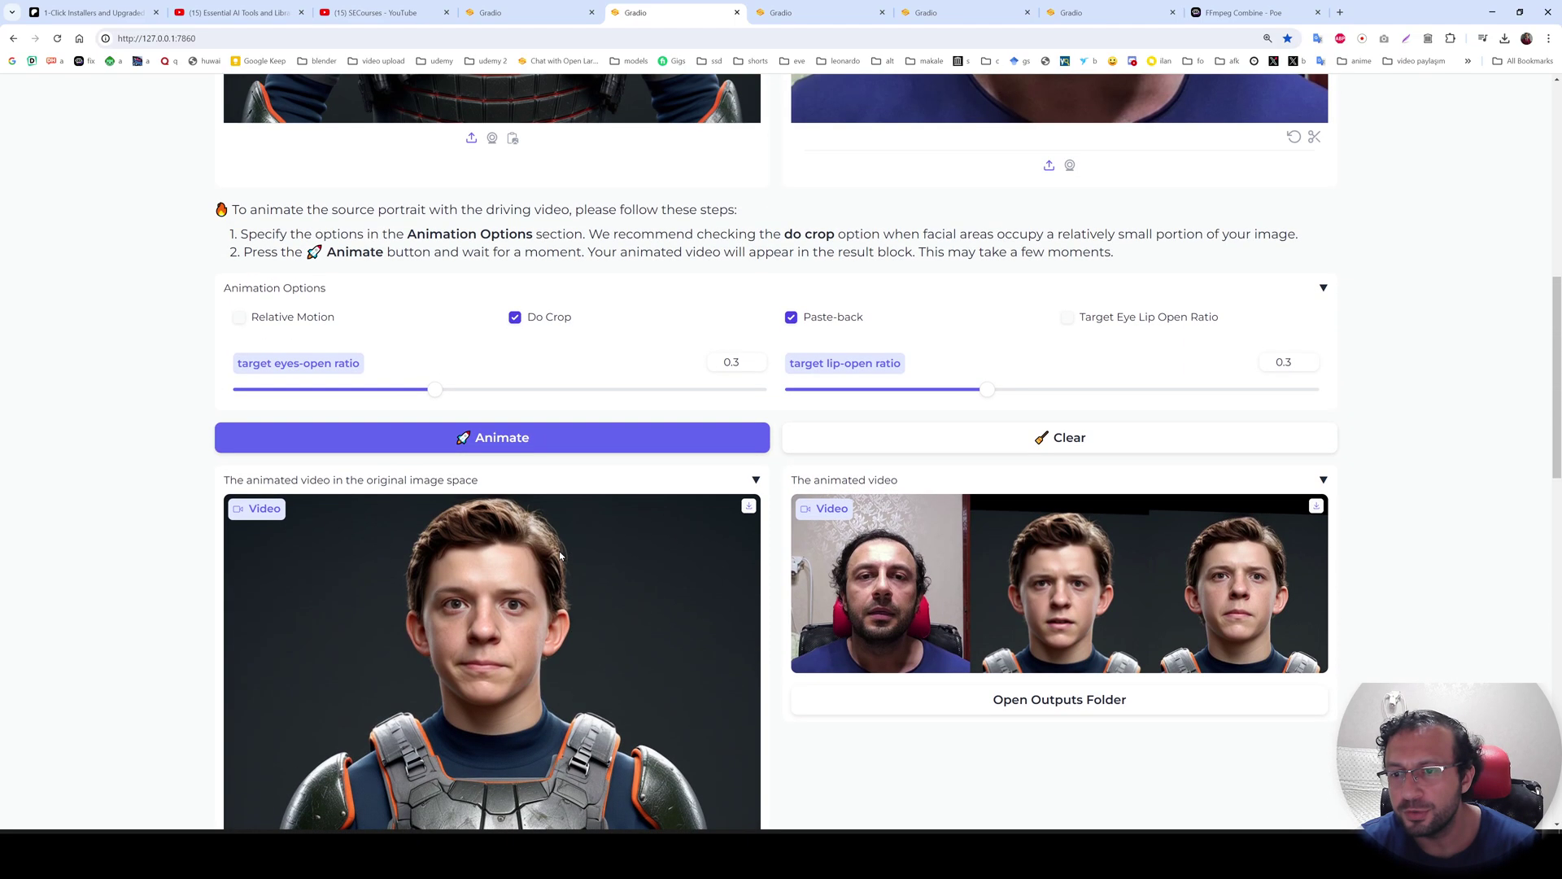
{"action": "scroll", "coordinate": [560, 556], "scroll_direction": "up", "scroll_amount": 2}
{"action": "key", "text": "ctrl+Tab"}
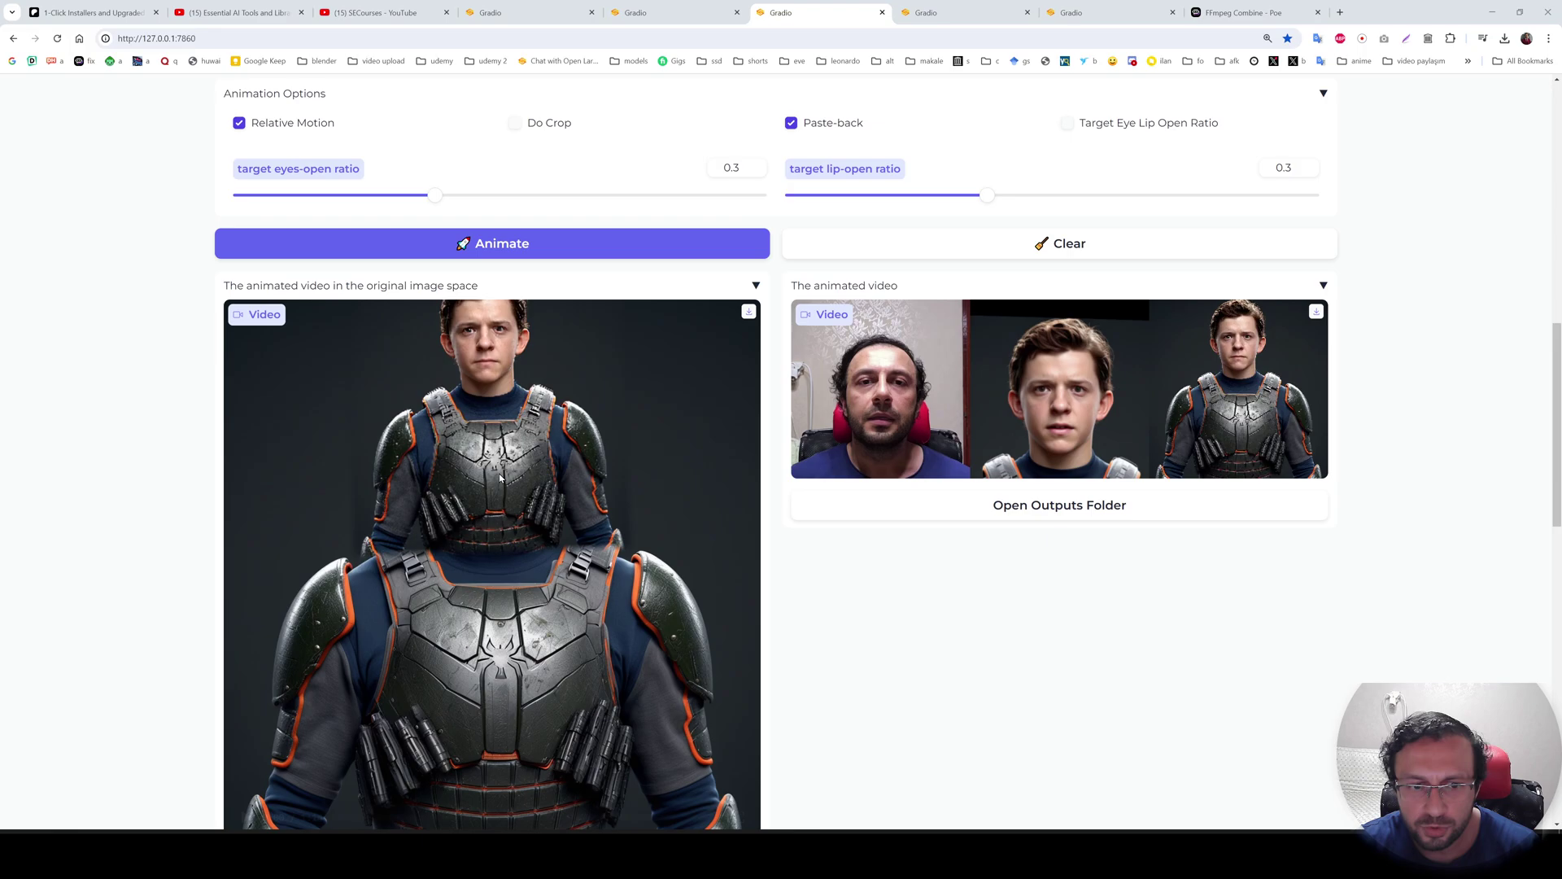
{"action": "scroll", "coordinate": [488, 488], "scroll_direction": "down", "scroll_amount": 2}
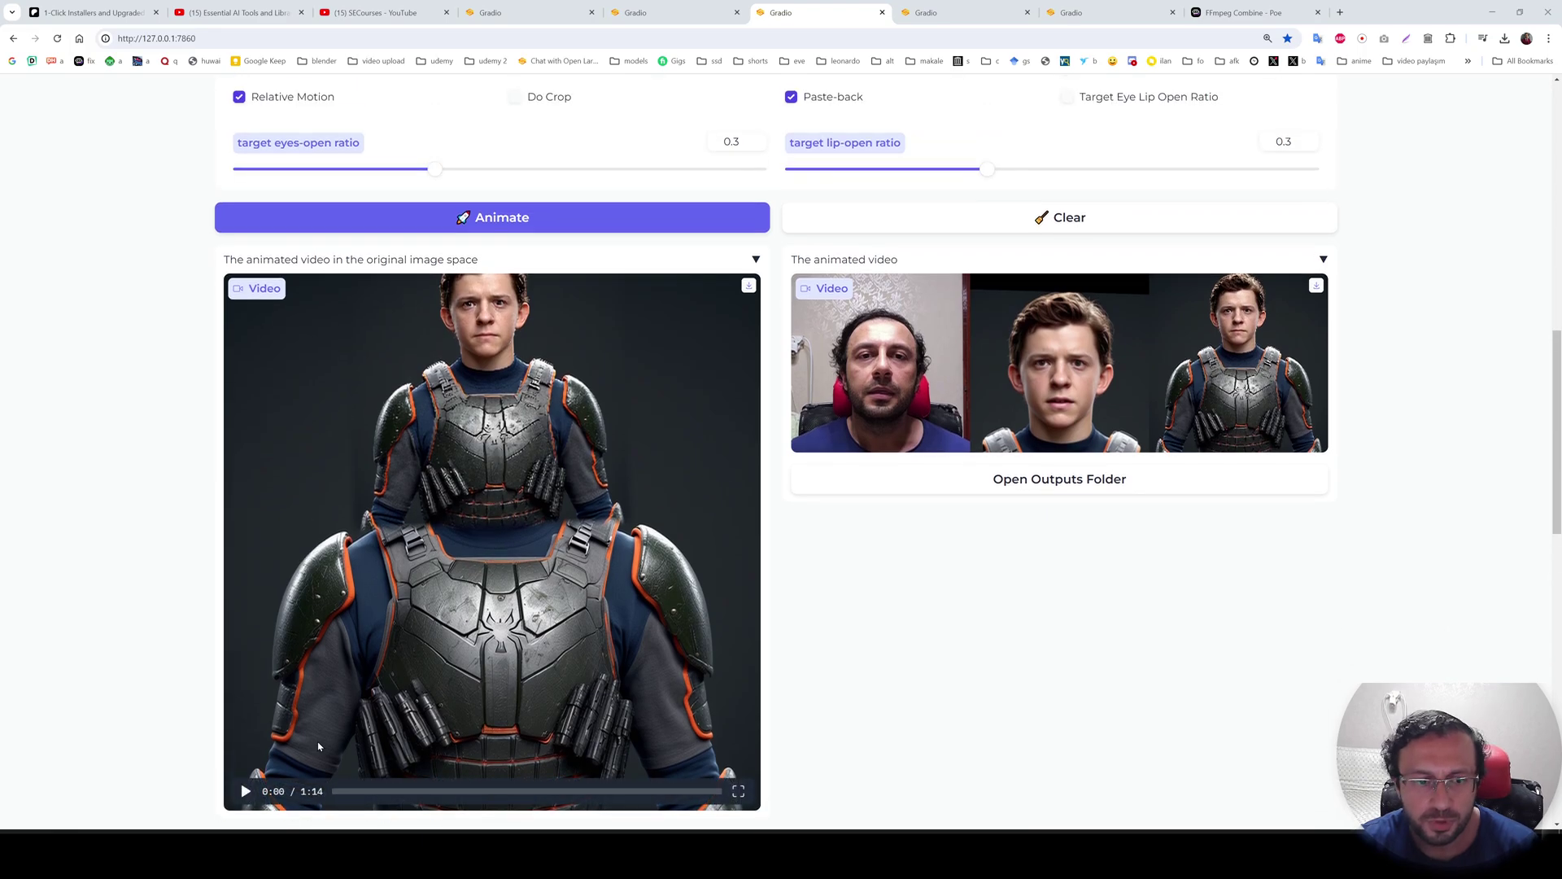
Scrub through the original-space result made with Do Crop off, and check it against the animation options.
{"action": "left_click", "coordinate": [391, 730]}
{"action": "left_click_drag", "start_coordinate": [392, 731], "coordinate": [429, 731]}
{"action": "scroll", "coordinate": [576, 453], "scroll_direction": "up", "scroll_amount": 1}
{"action": "scroll", "coordinate": [576, 453], "scroll_direction": "up", "scroll_amount": 1}
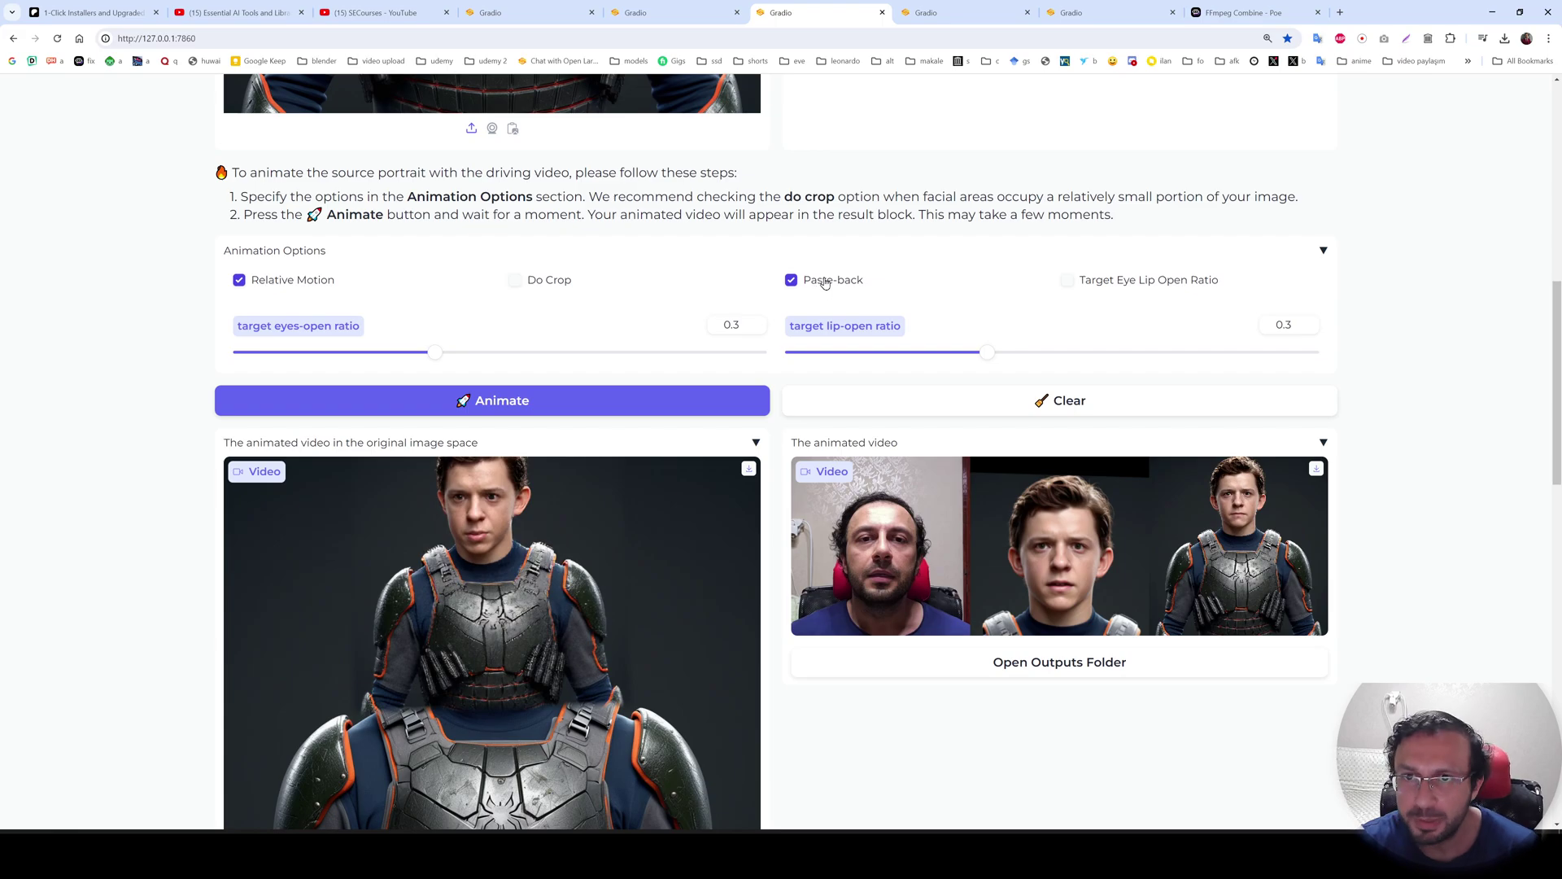
{"action": "scroll", "coordinate": [503, 642], "scroll_direction": "down", "scroll_amount": 2}
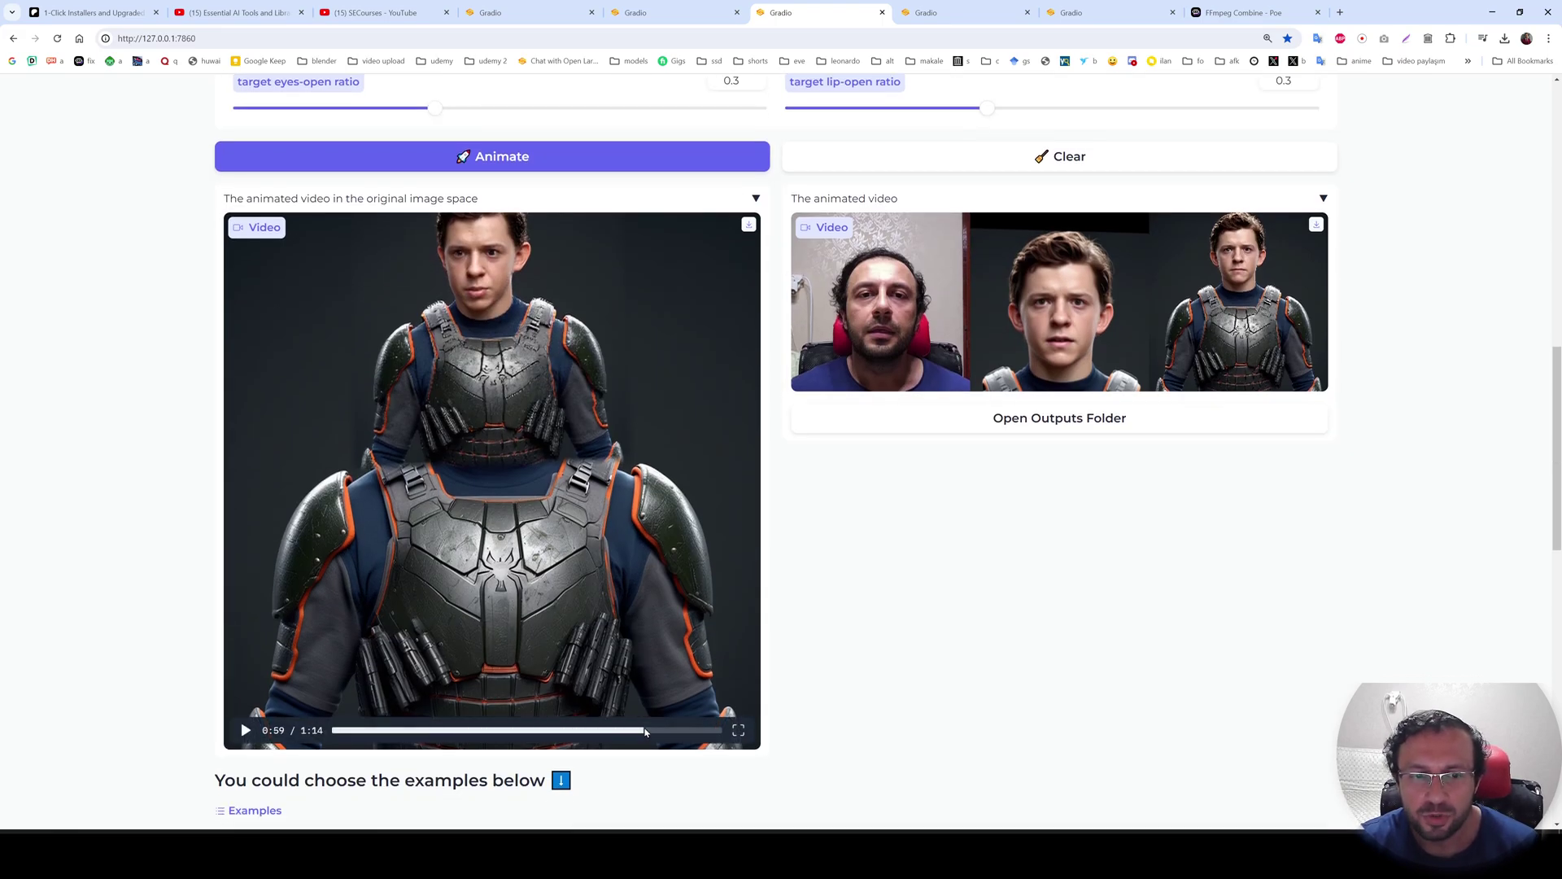
{"action": "scroll", "coordinate": [558, 170], "scroll_direction": "up", "scroll_amount": 1}
{"action": "scroll", "coordinate": [551, 168], "scroll_direction": "down", "scroll_amount": 2}
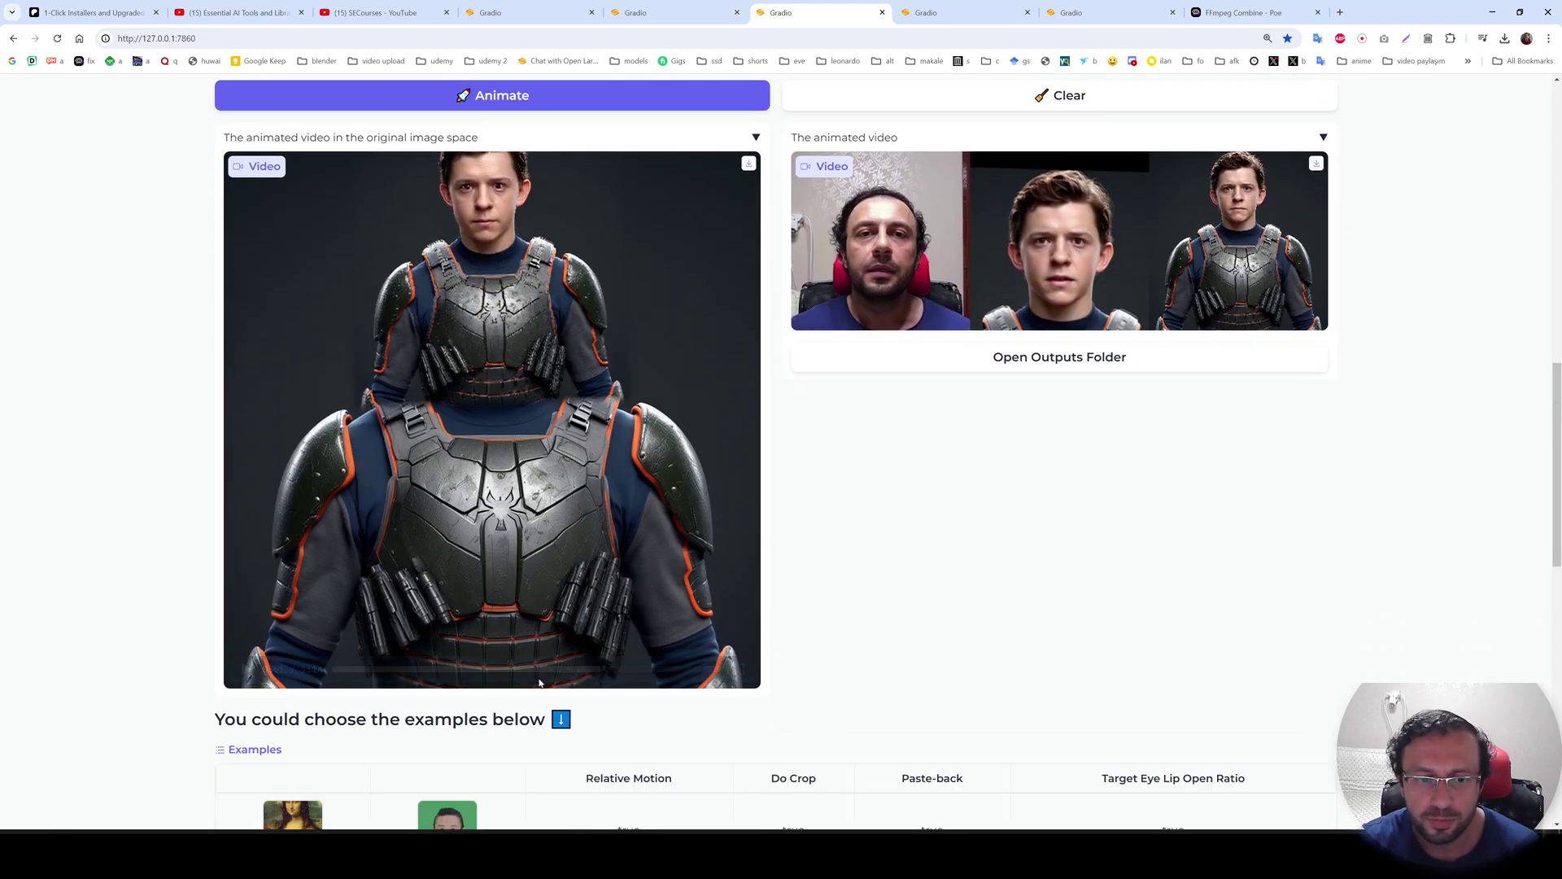
Turn off Paste-back in the animation options and scrub through the video in the original image space.
{"action": "scroll", "coordinate": [855, 243], "scroll_direction": "up", "scroll_amount": 2}
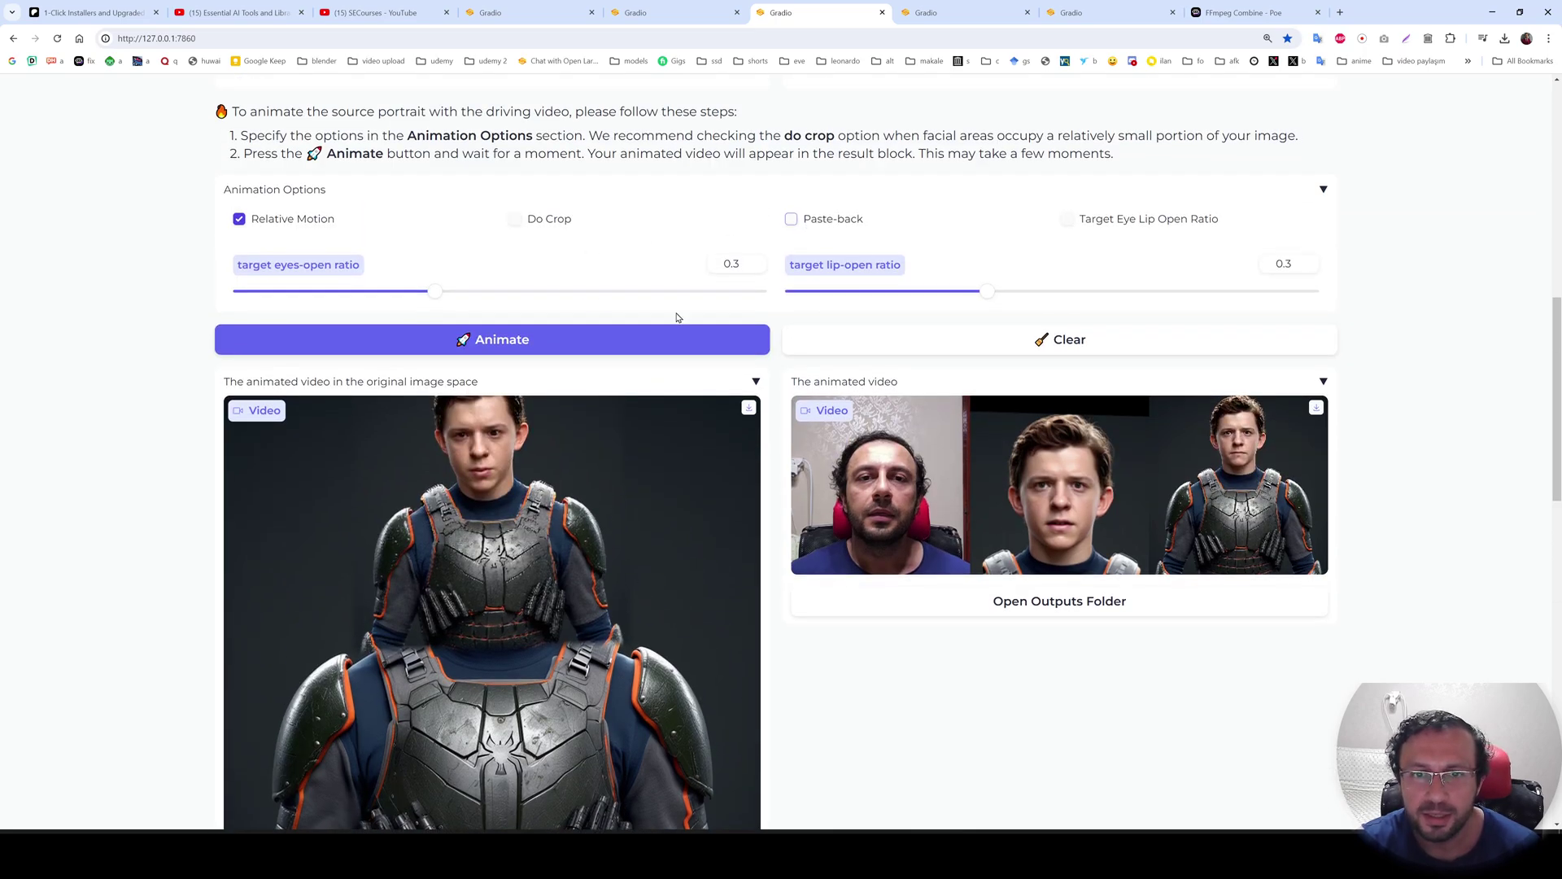
{"action": "scroll", "coordinate": [569, 488], "scroll_direction": "down", "scroll_amount": 2}
{"action": "scroll", "coordinate": [686, 522], "scroll_direction": "up", "scroll_amount": 1}
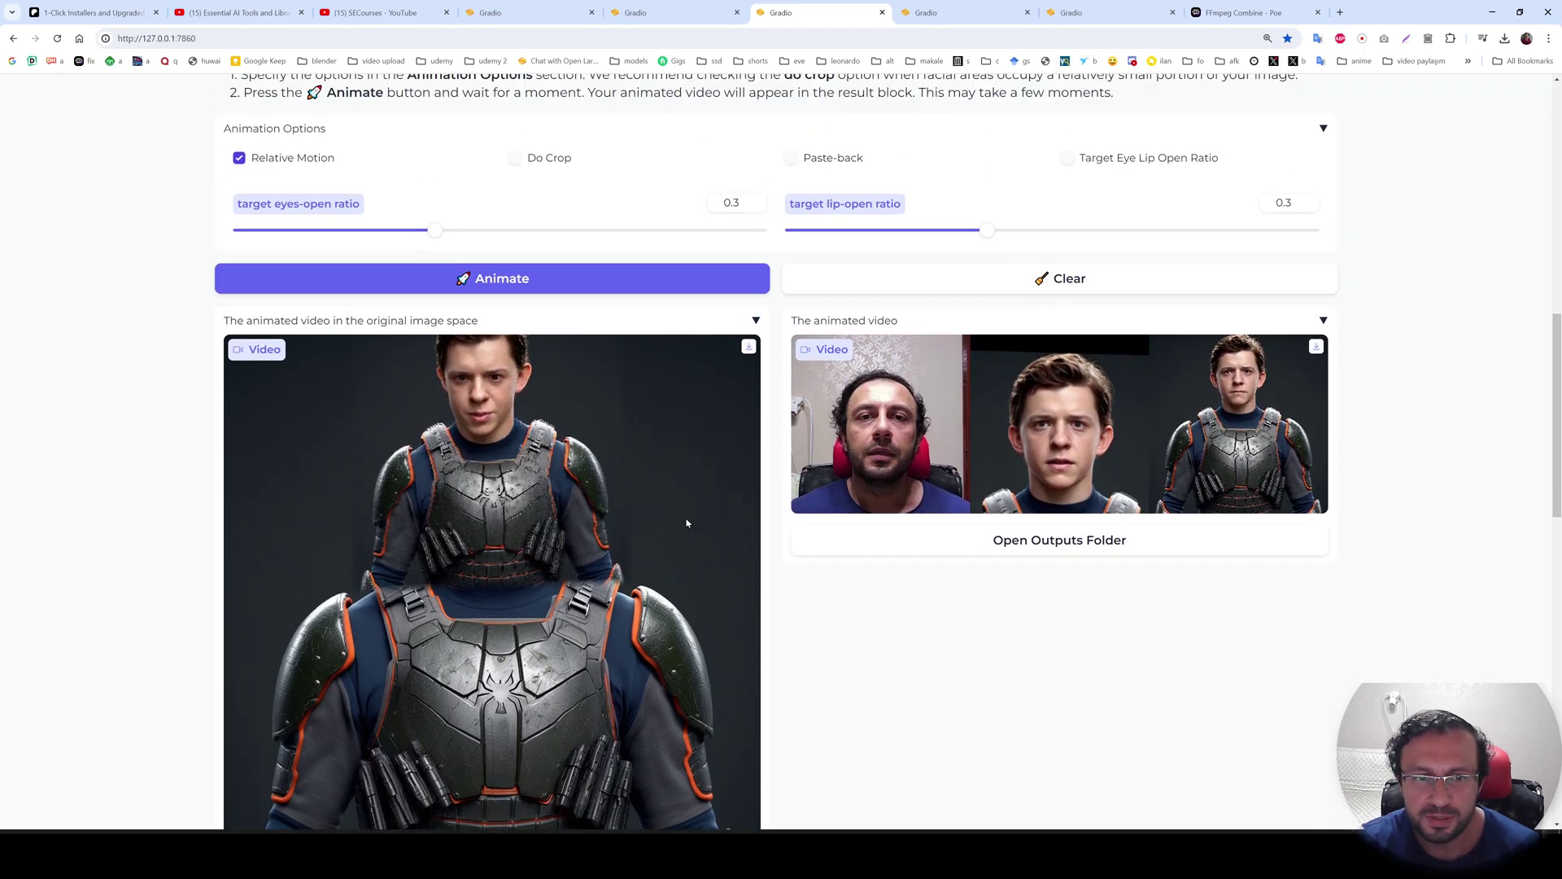
{"action": "scroll", "coordinate": [665, 302], "scroll_direction": "down", "scroll_amount": 2}
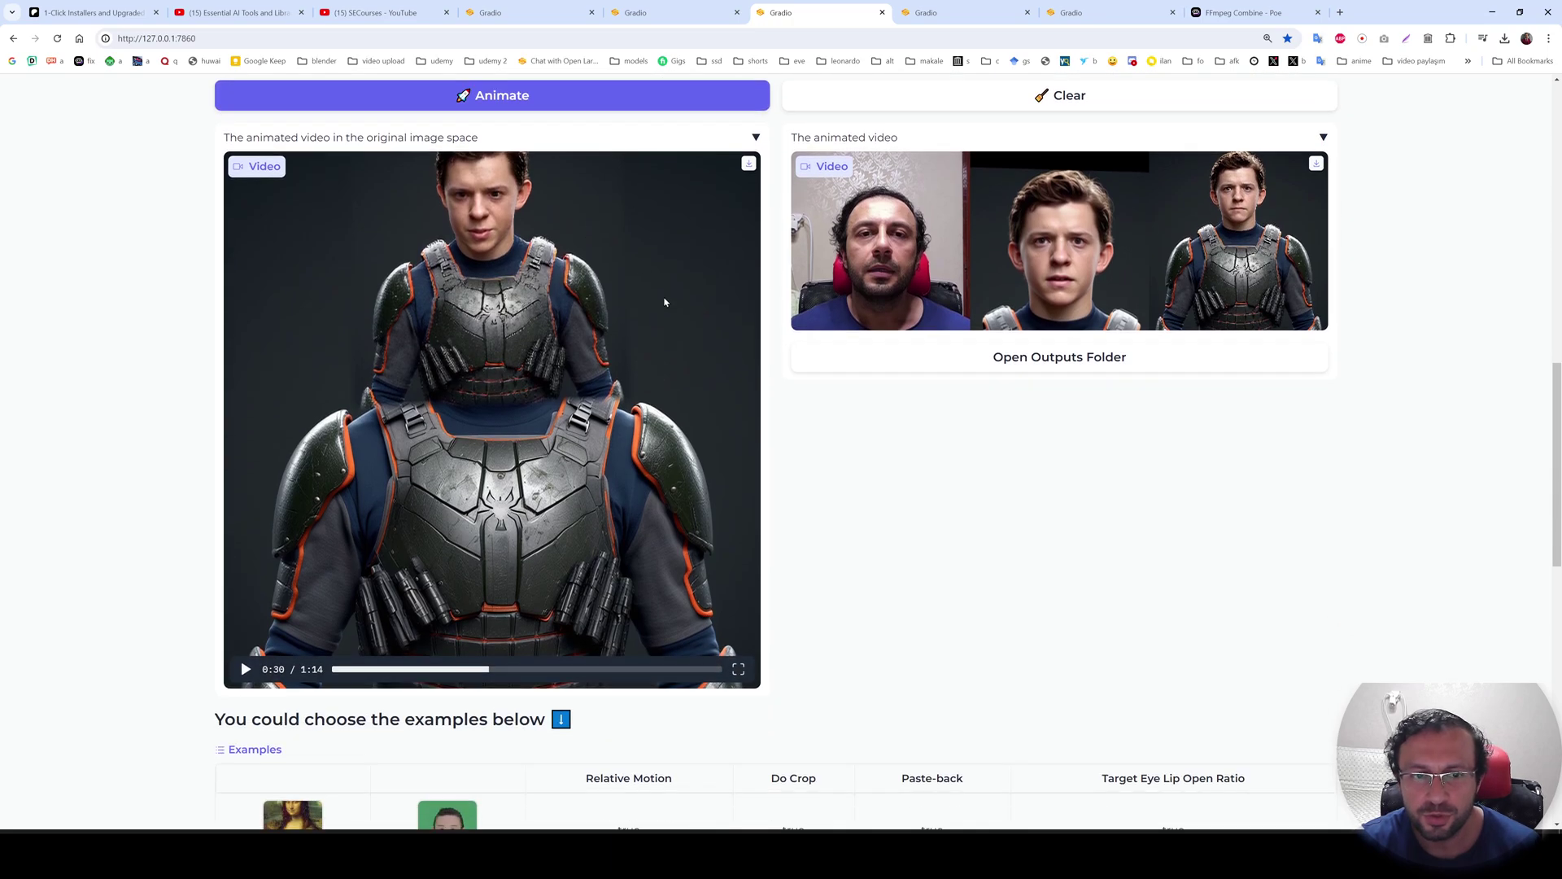
{"action": "left_click_drag", "start_coordinate": [504, 667], "coordinate": [468, 669]}
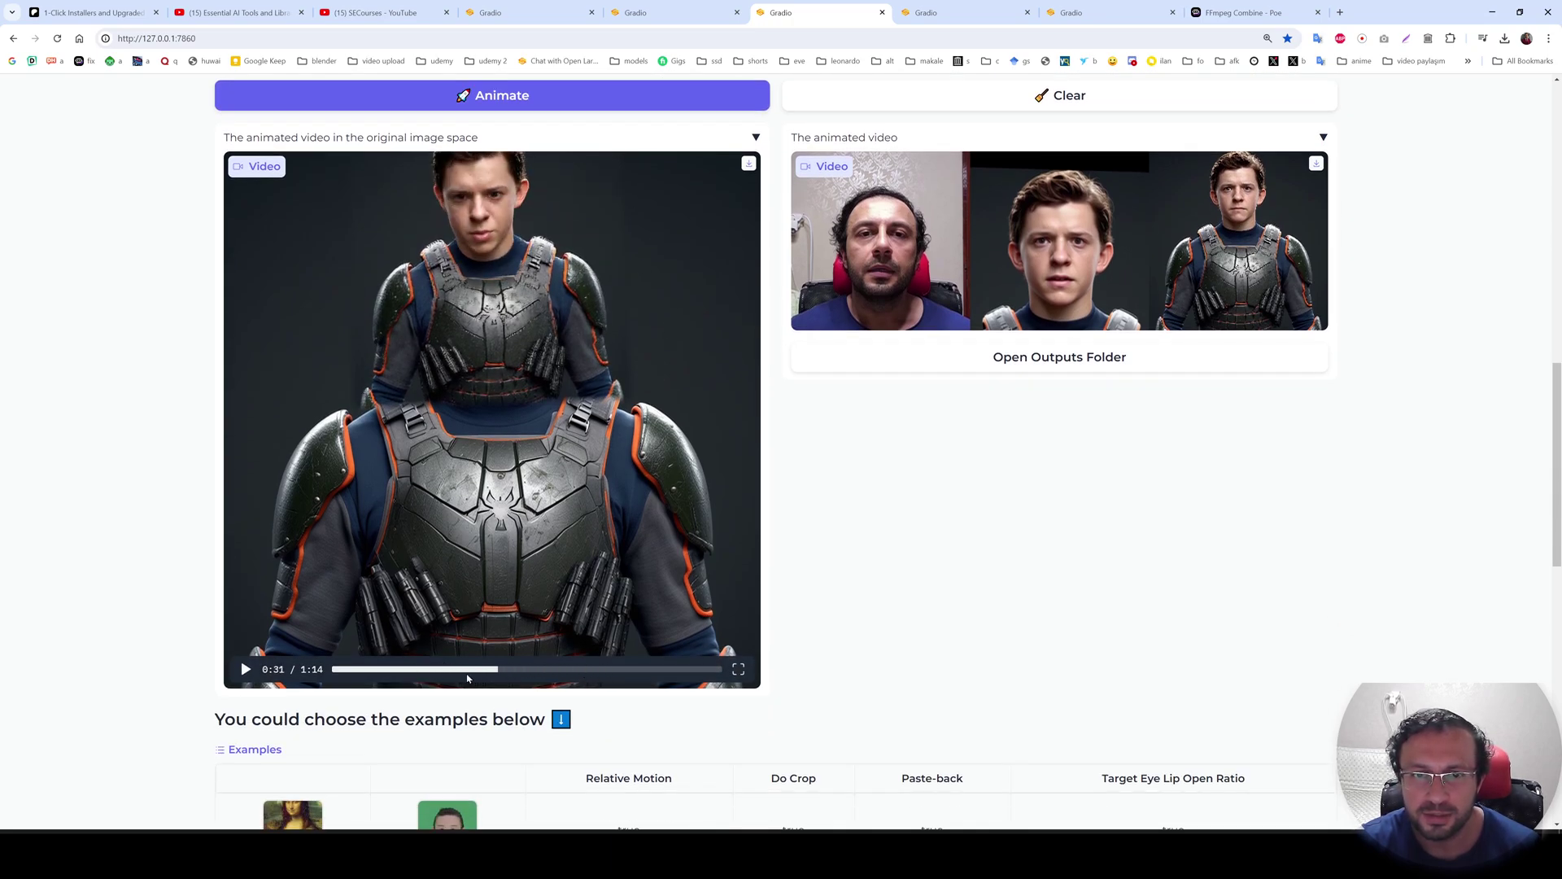
Check the Paste-back setting and play the result made with Do Crop and Paste-back off.
{"action": "scroll", "coordinate": [1050, 369], "scroll_direction": "up", "scroll_amount": 2}
{"action": "scroll", "coordinate": [593, 262], "scroll_direction": "up", "scroll_amount": 1}
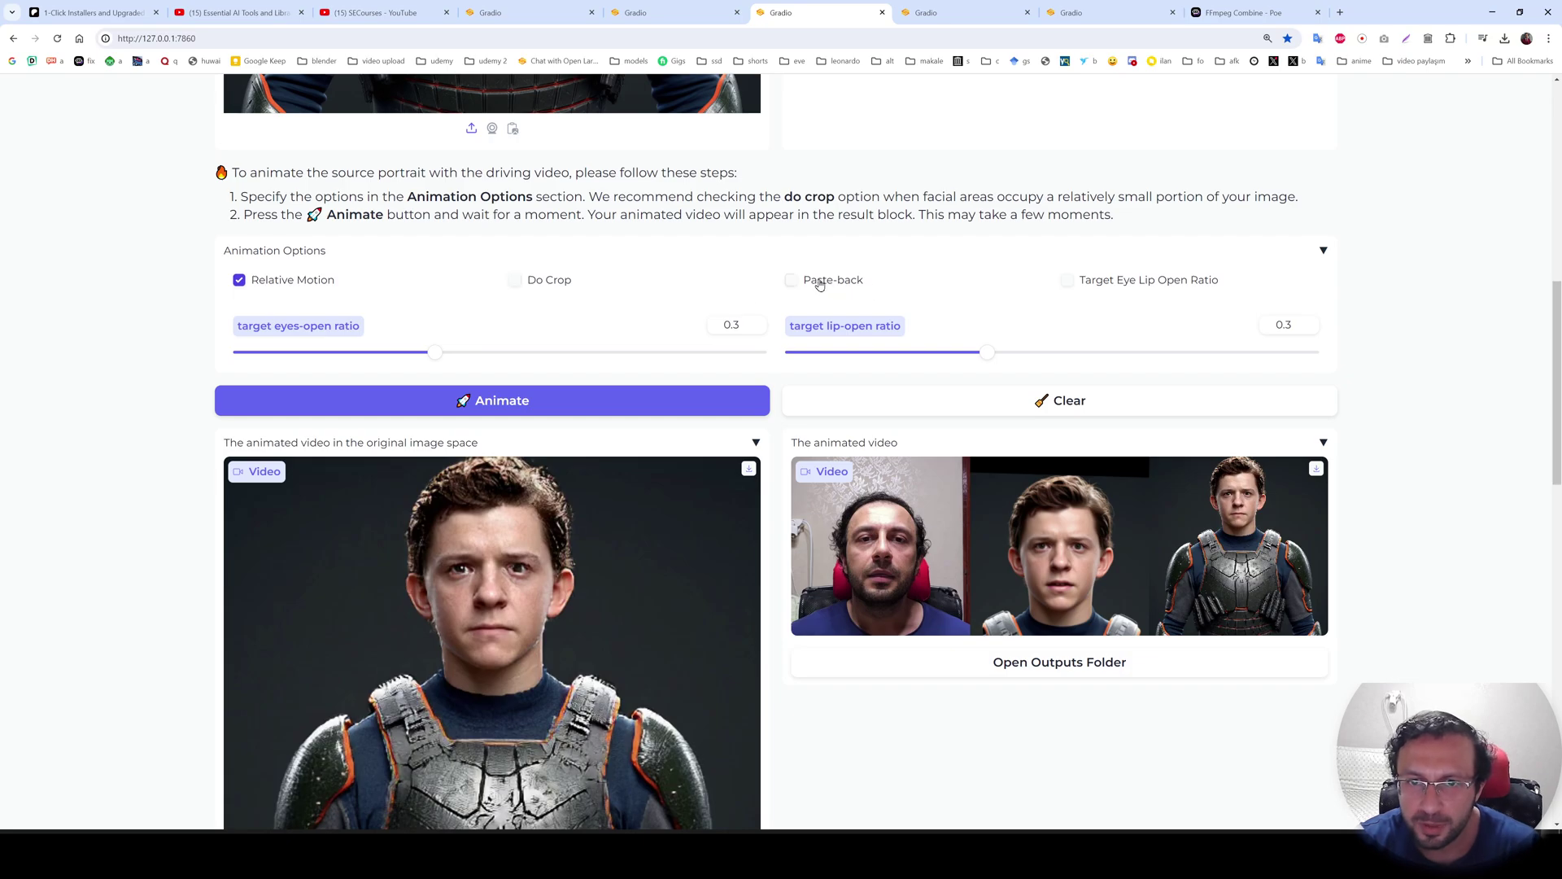
{"action": "scroll", "coordinate": [562, 604], "scroll_direction": "down", "scroll_amount": 3}
{"action": "scroll", "coordinate": [556, 578], "scroll_direction": "down", "scroll_amount": 1}
{"action": "left_click", "coordinate": [556, 578]}
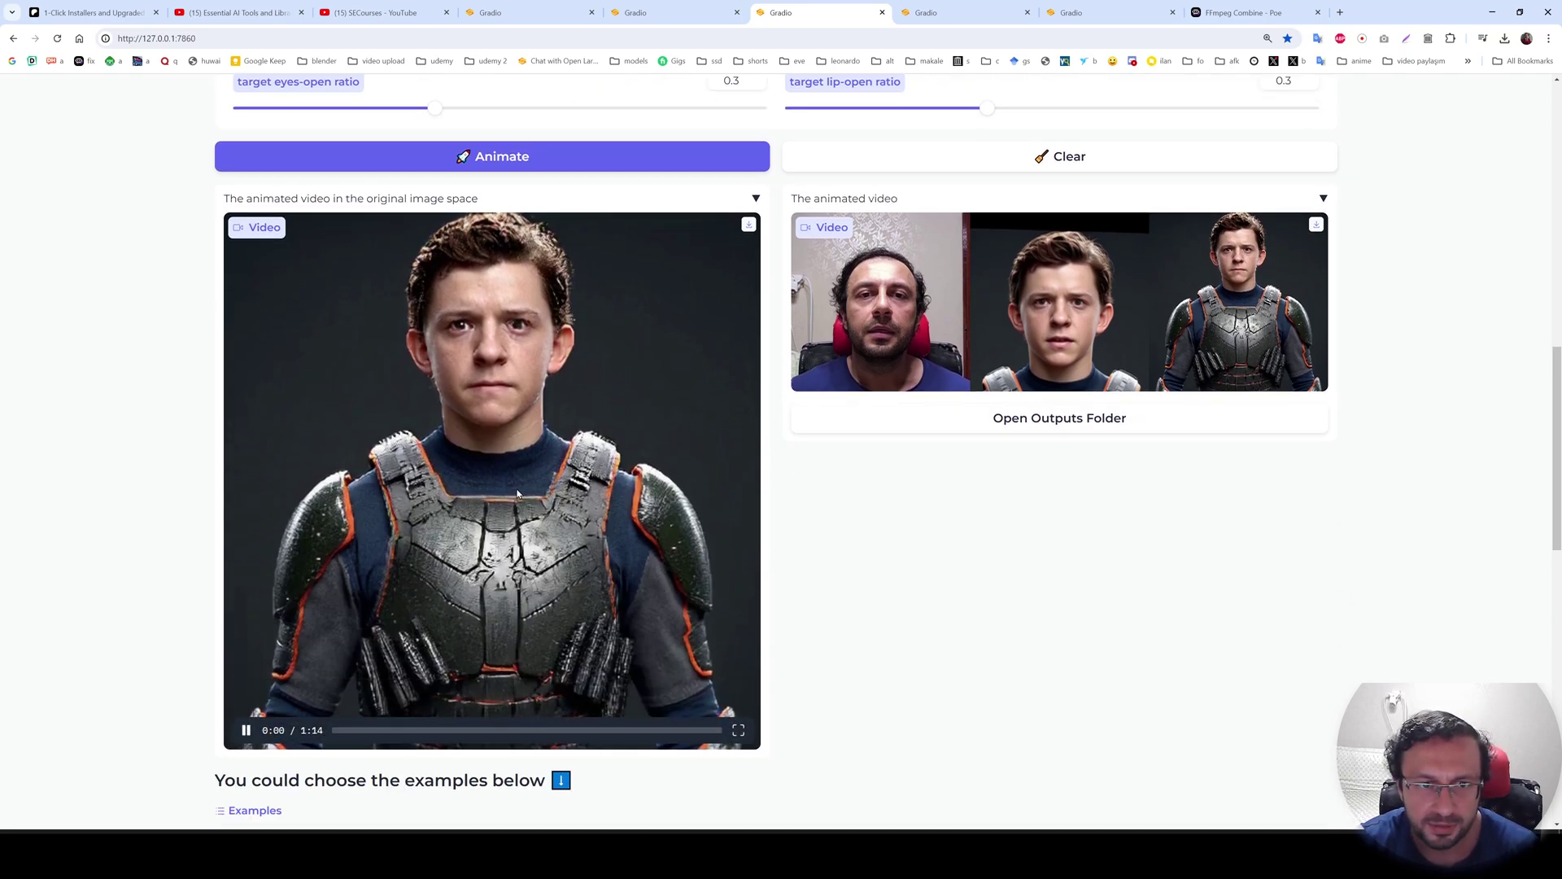
Download the original-space video 03_sound_0006.mp4, open it in the media player, and view its file properties.
{"action": "left_click", "coordinate": [749, 224]}
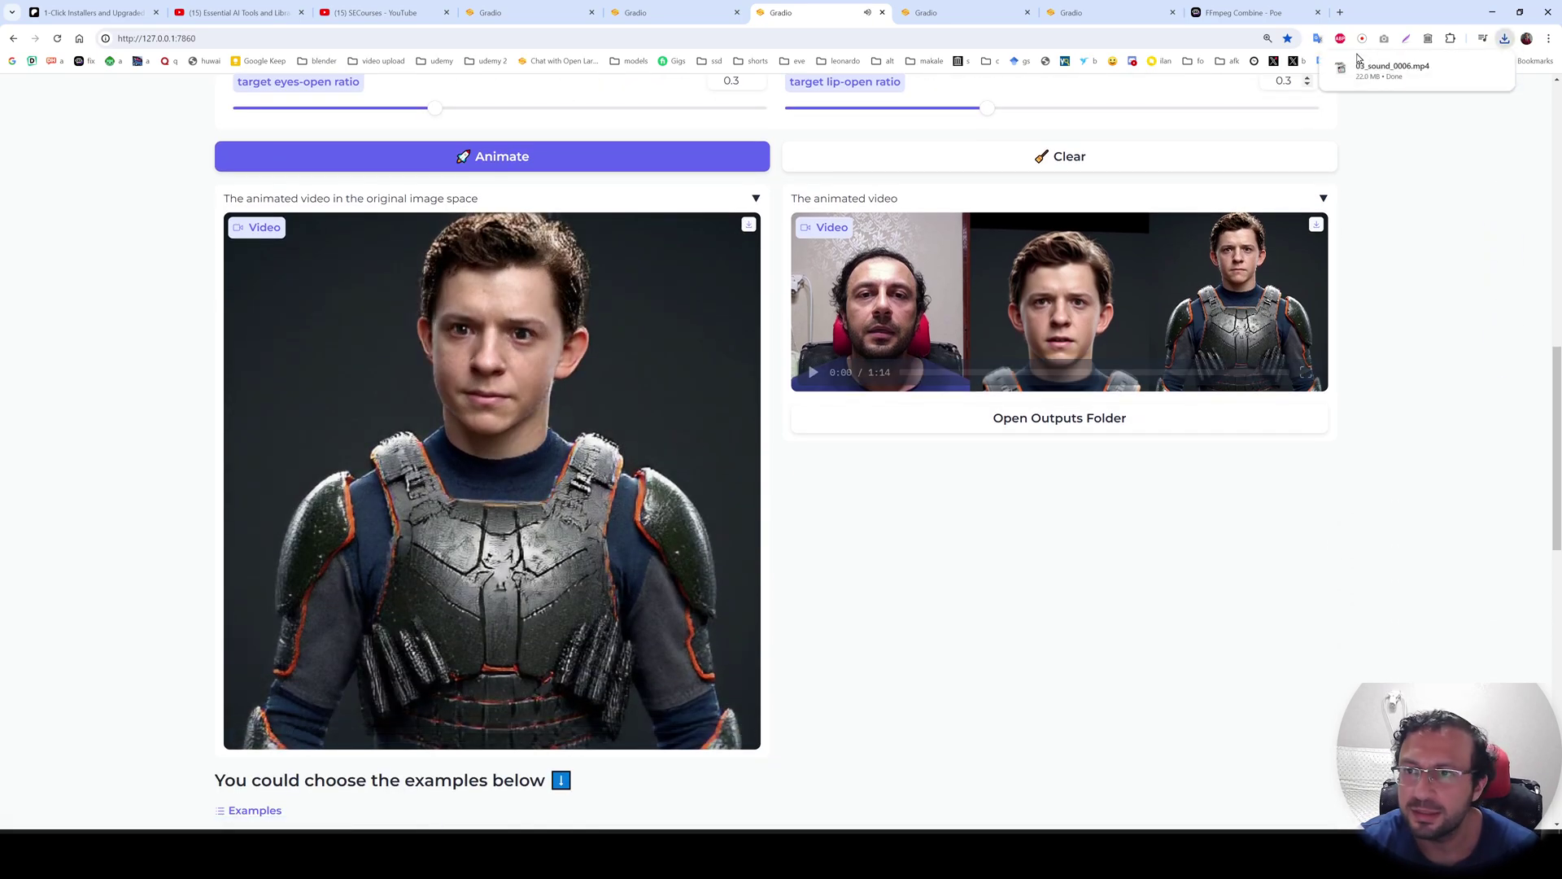
{"action": "left_click", "coordinate": [1399, 73]}
{"action": "right_click", "coordinate": [823, 404]}
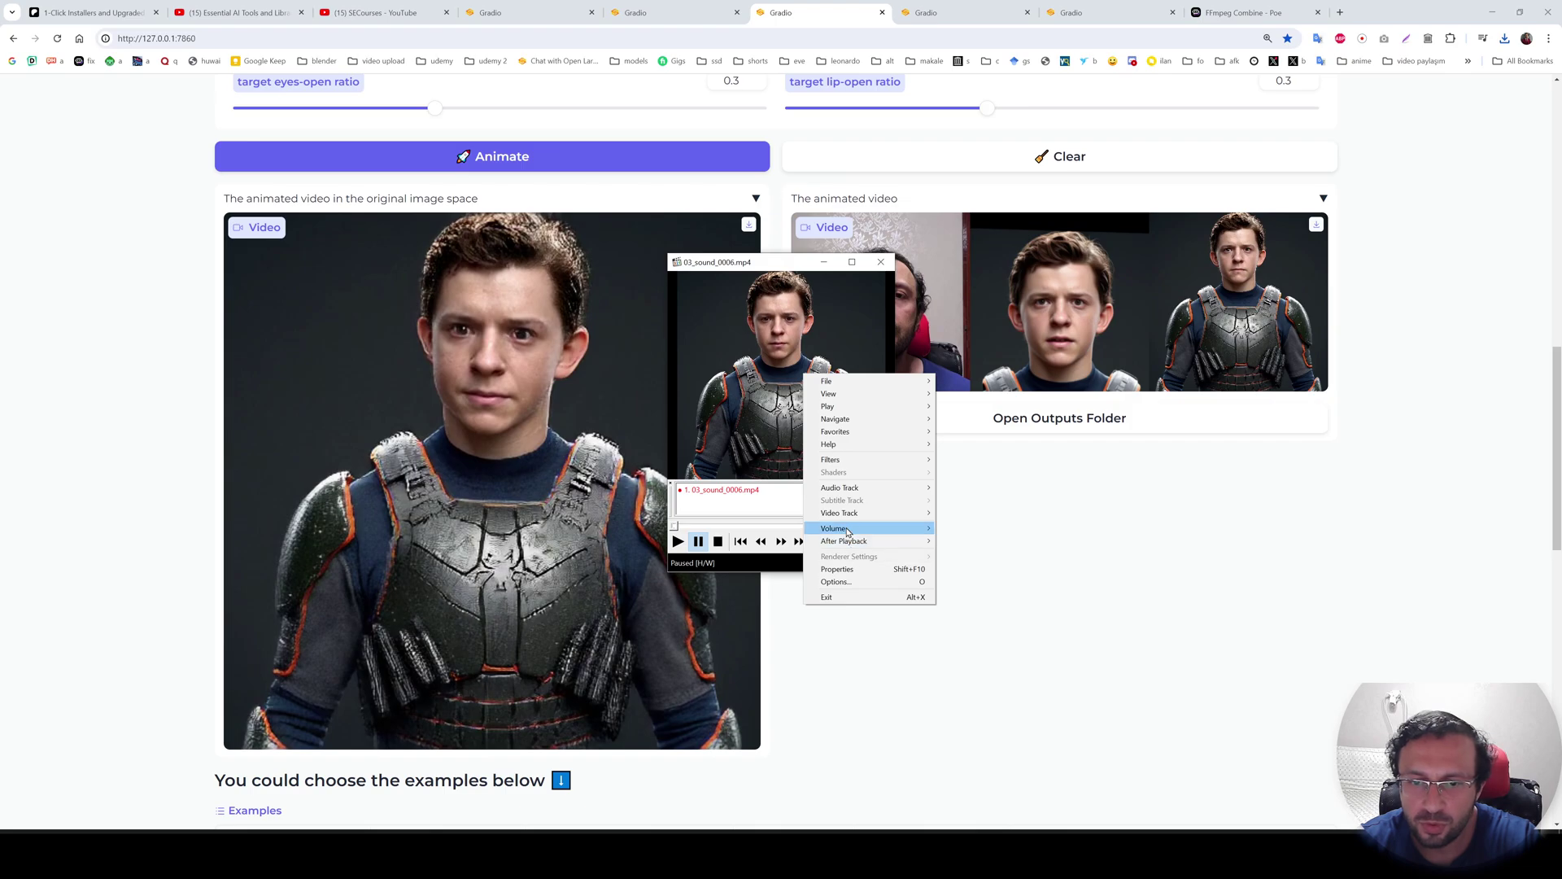
{"action": "left_click", "coordinate": [851, 567]}
{"action": "left_click", "coordinate": [904, 273]}
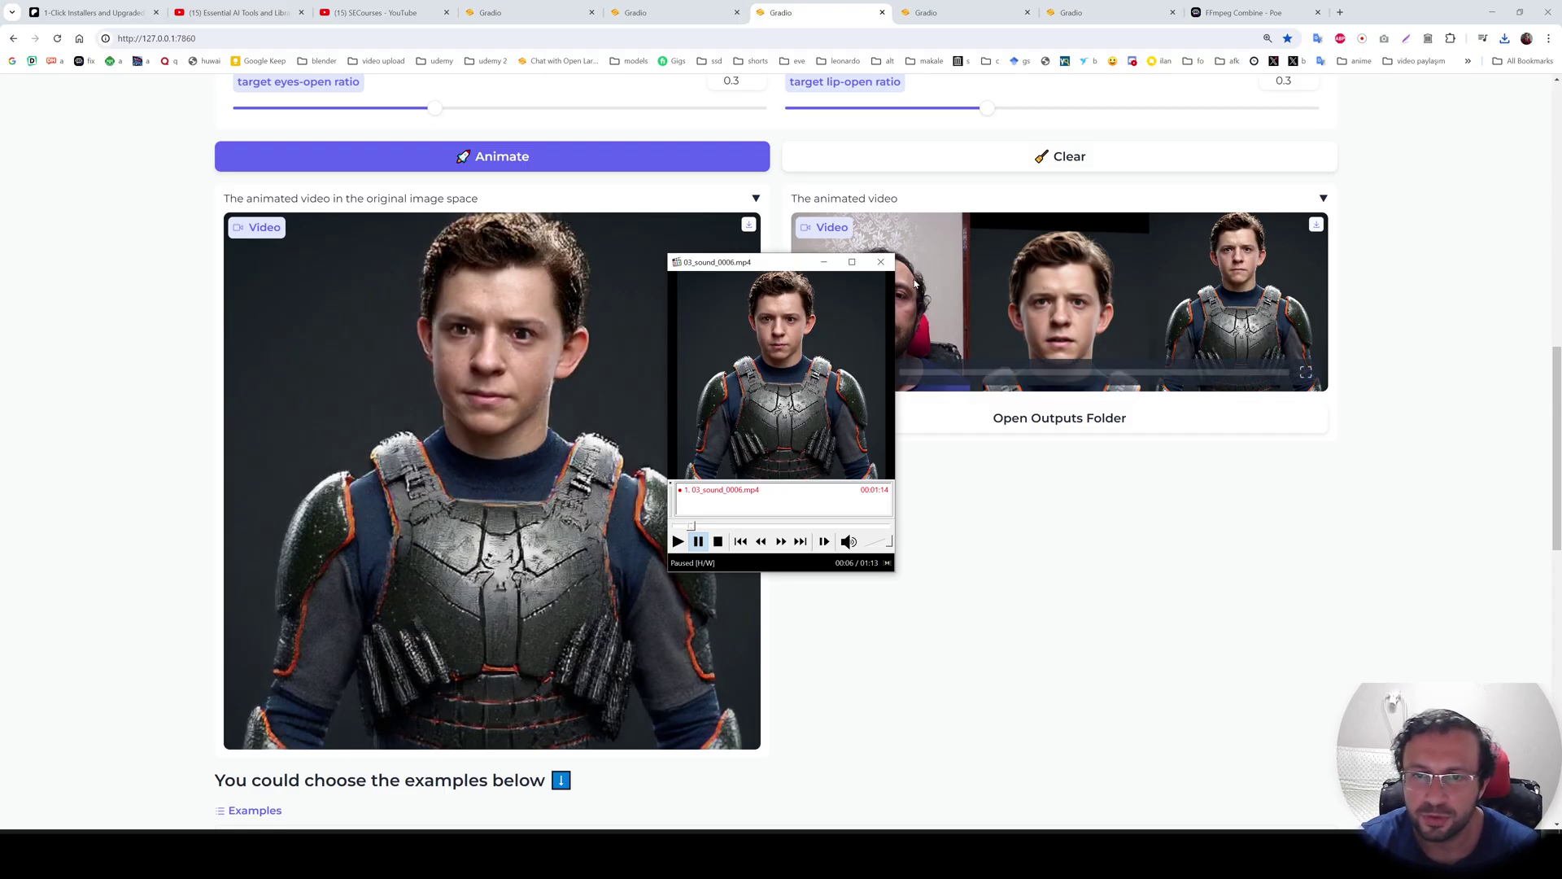
Go to the fourth Gradio tab and play part of the result made with Do Crop on and Paste-back off.
{"action": "left_click", "coordinate": [535, 330]}
{"action": "key", "text": "ctrl+Tab"}
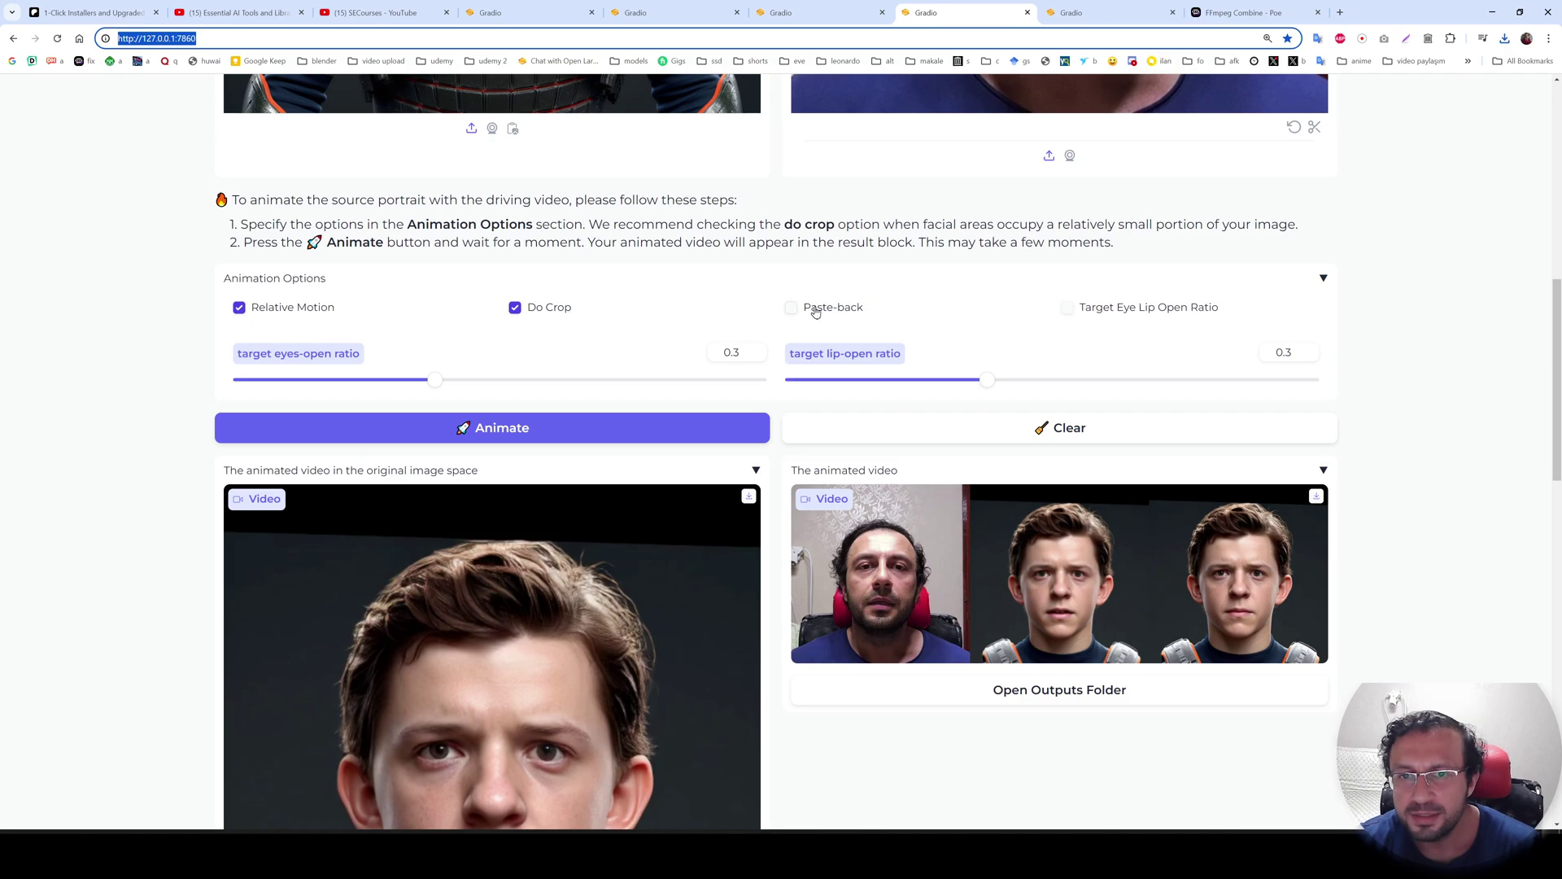
{"action": "scroll", "coordinate": [818, 435], "scroll_direction": "down", "scroll_amount": 4}
{"action": "scroll", "coordinate": [910, 269], "scroll_direction": "up", "scroll_amount": 2}
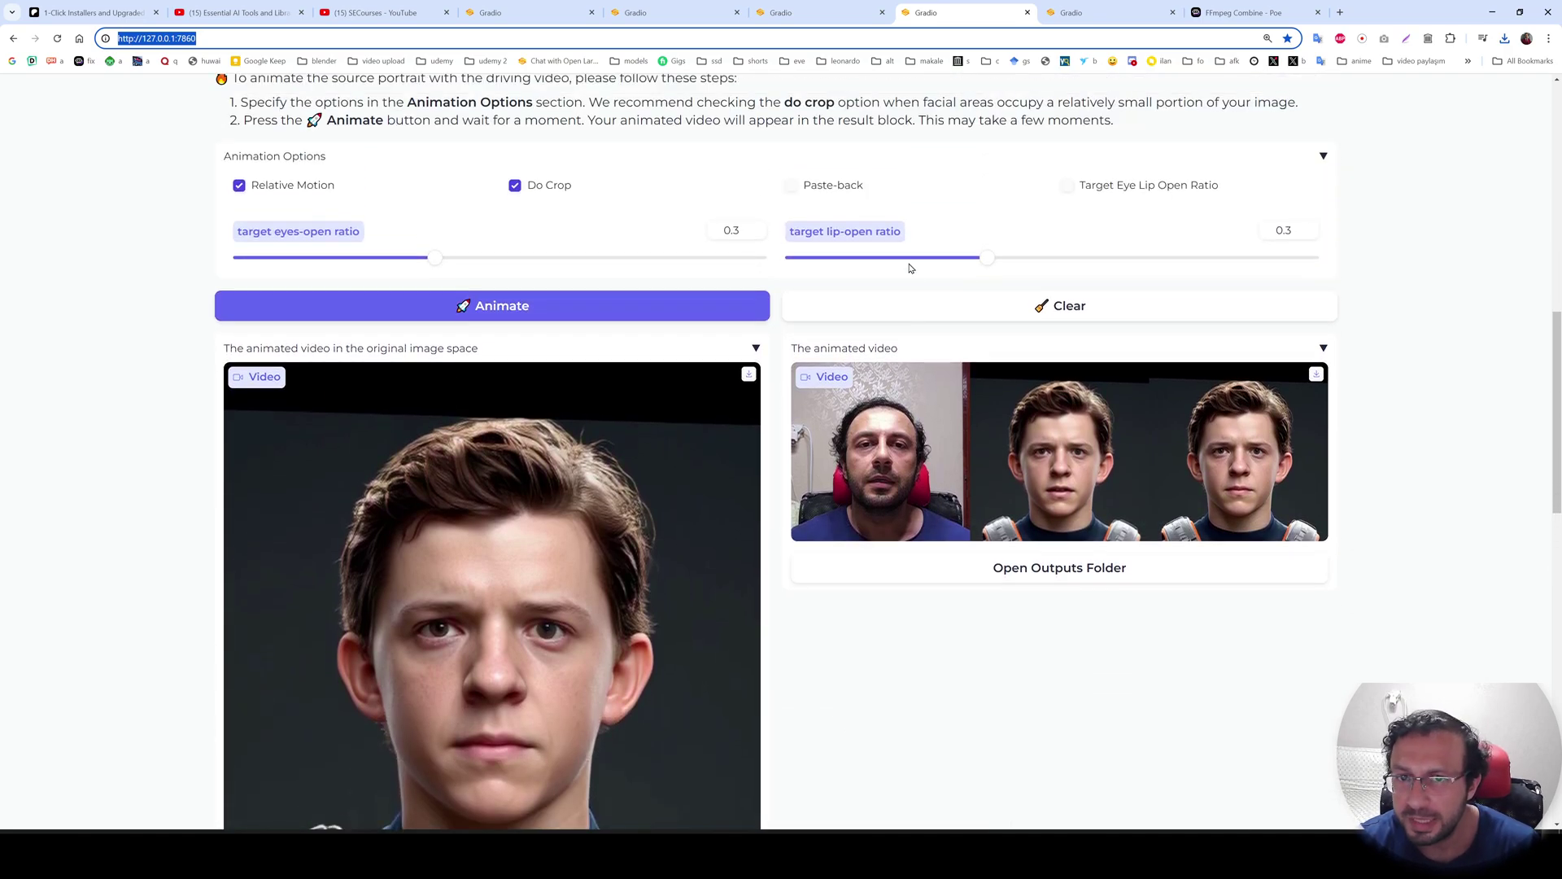
{"action": "scroll", "coordinate": [532, 477], "scroll_direction": "down", "scroll_amount": 3}
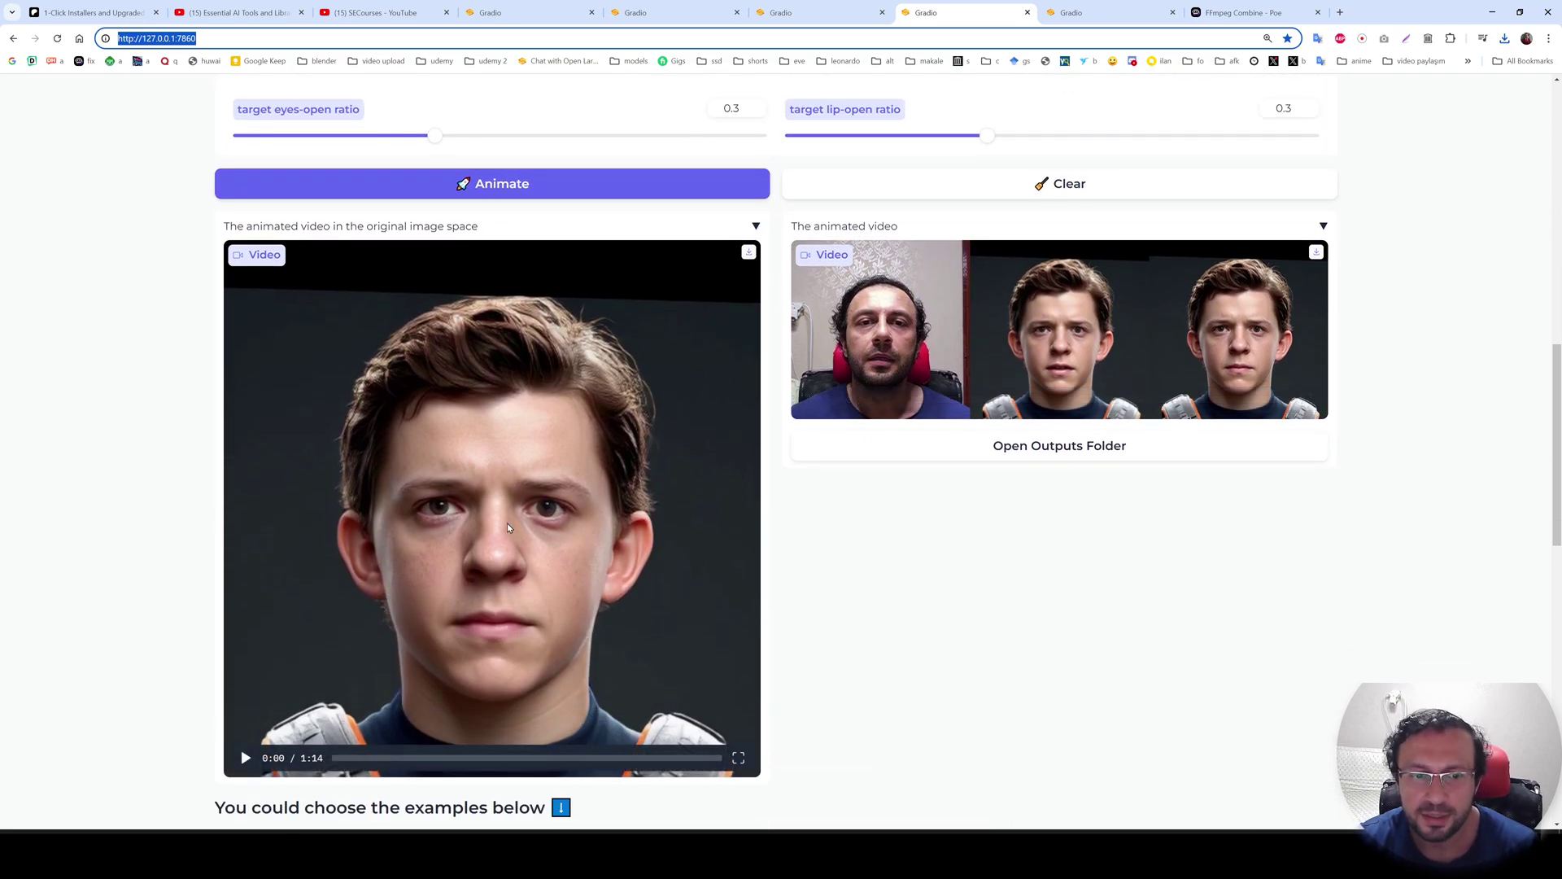
{"action": "scroll", "coordinate": [533, 477], "scroll_direction": "up", "scroll_amount": 1}
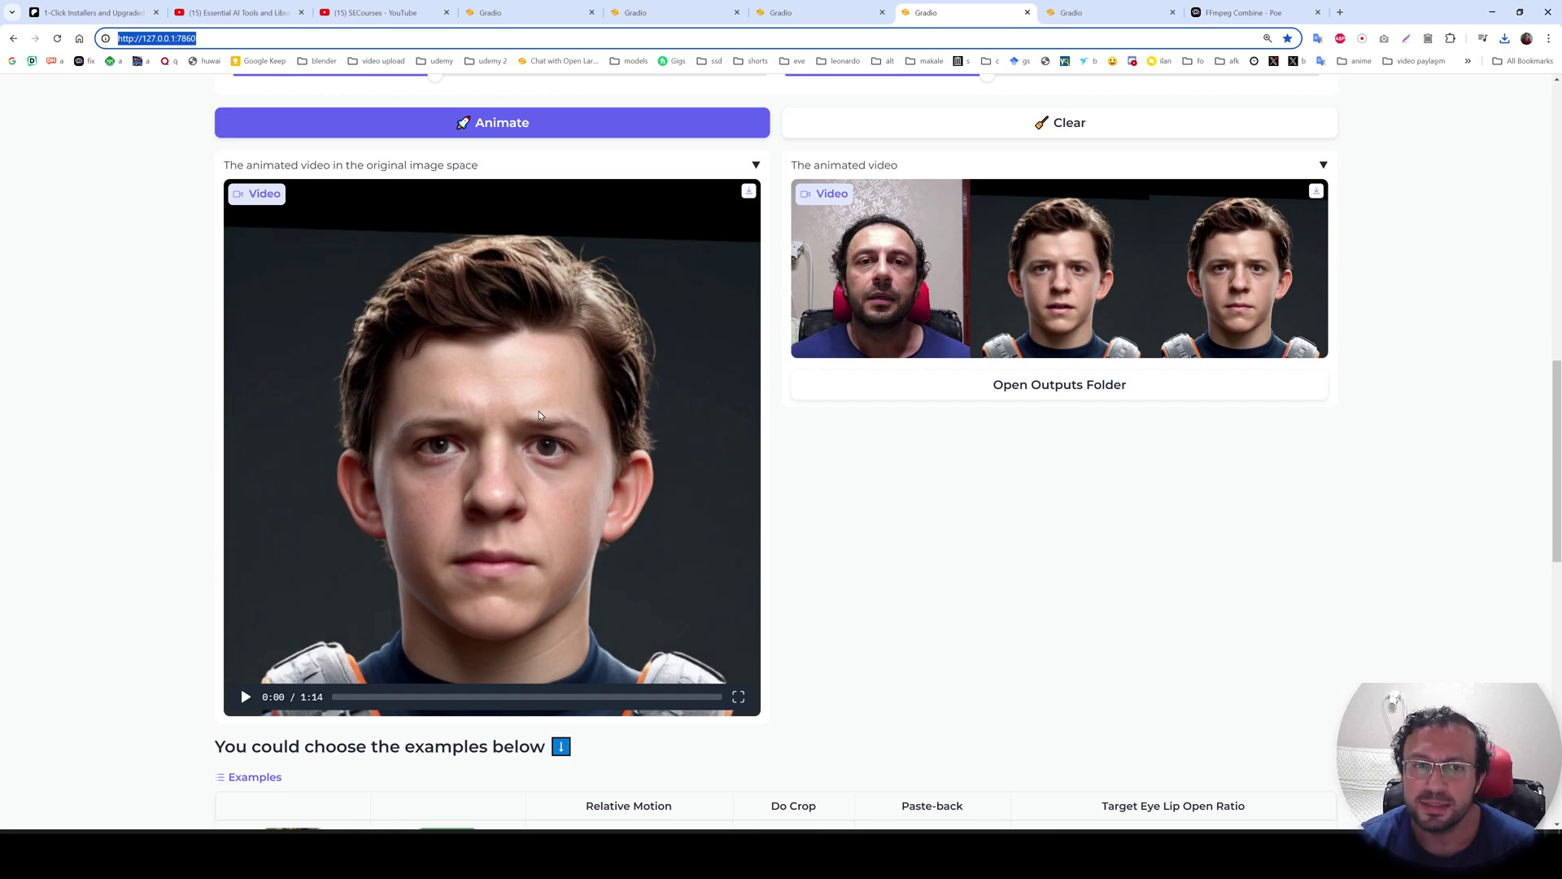
{"action": "left_click", "coordinate": [493, 463]}
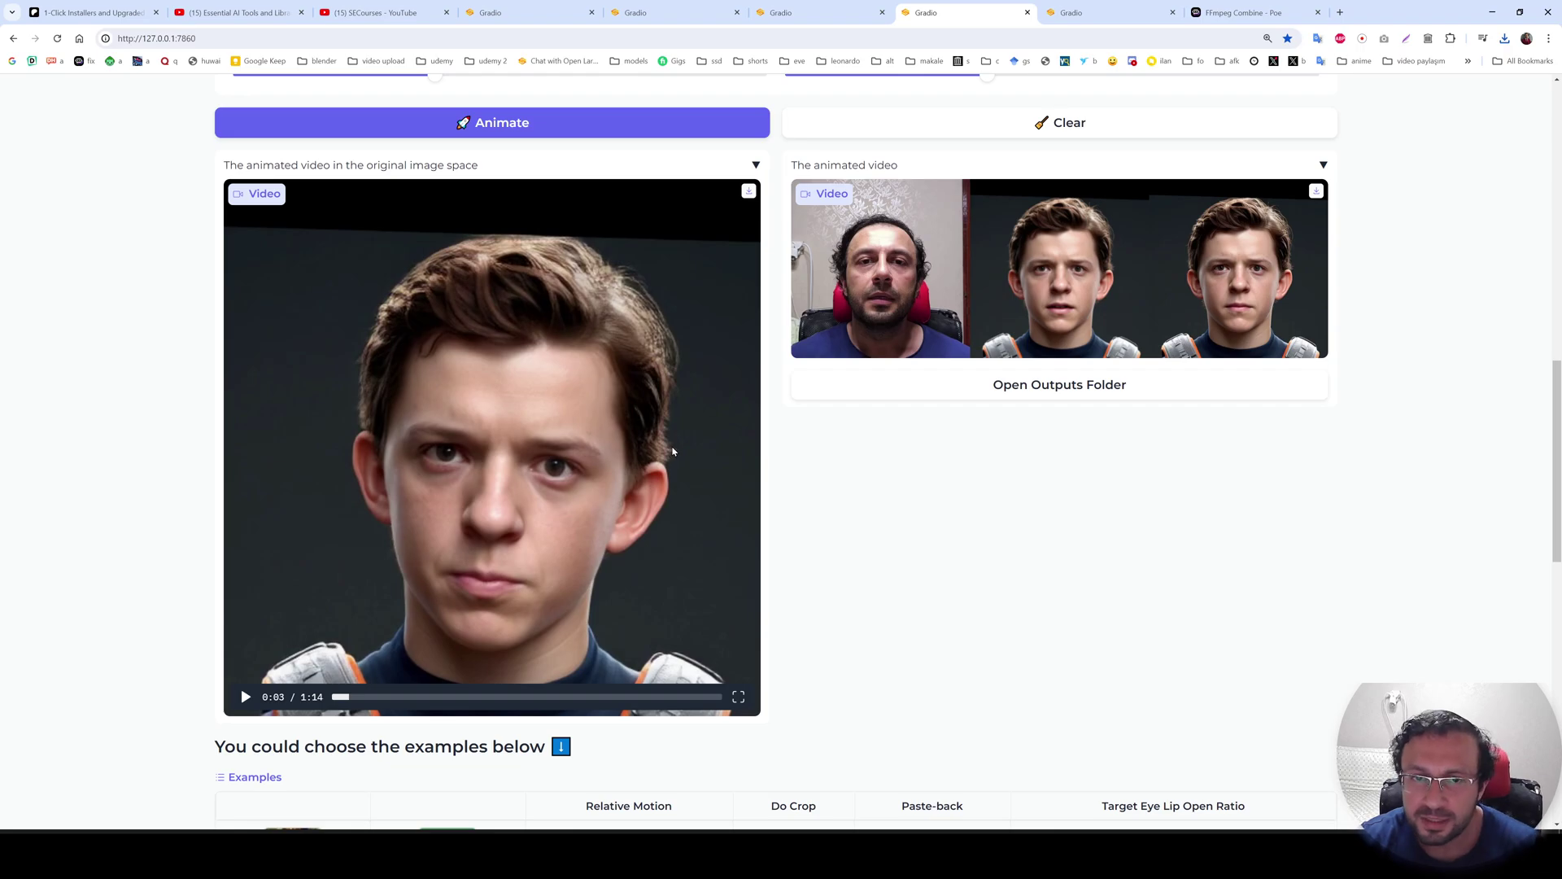
{"action": "scroll", "coordinate": [865, 593], "scroll_direction": "up", "scroll_amount": 1}
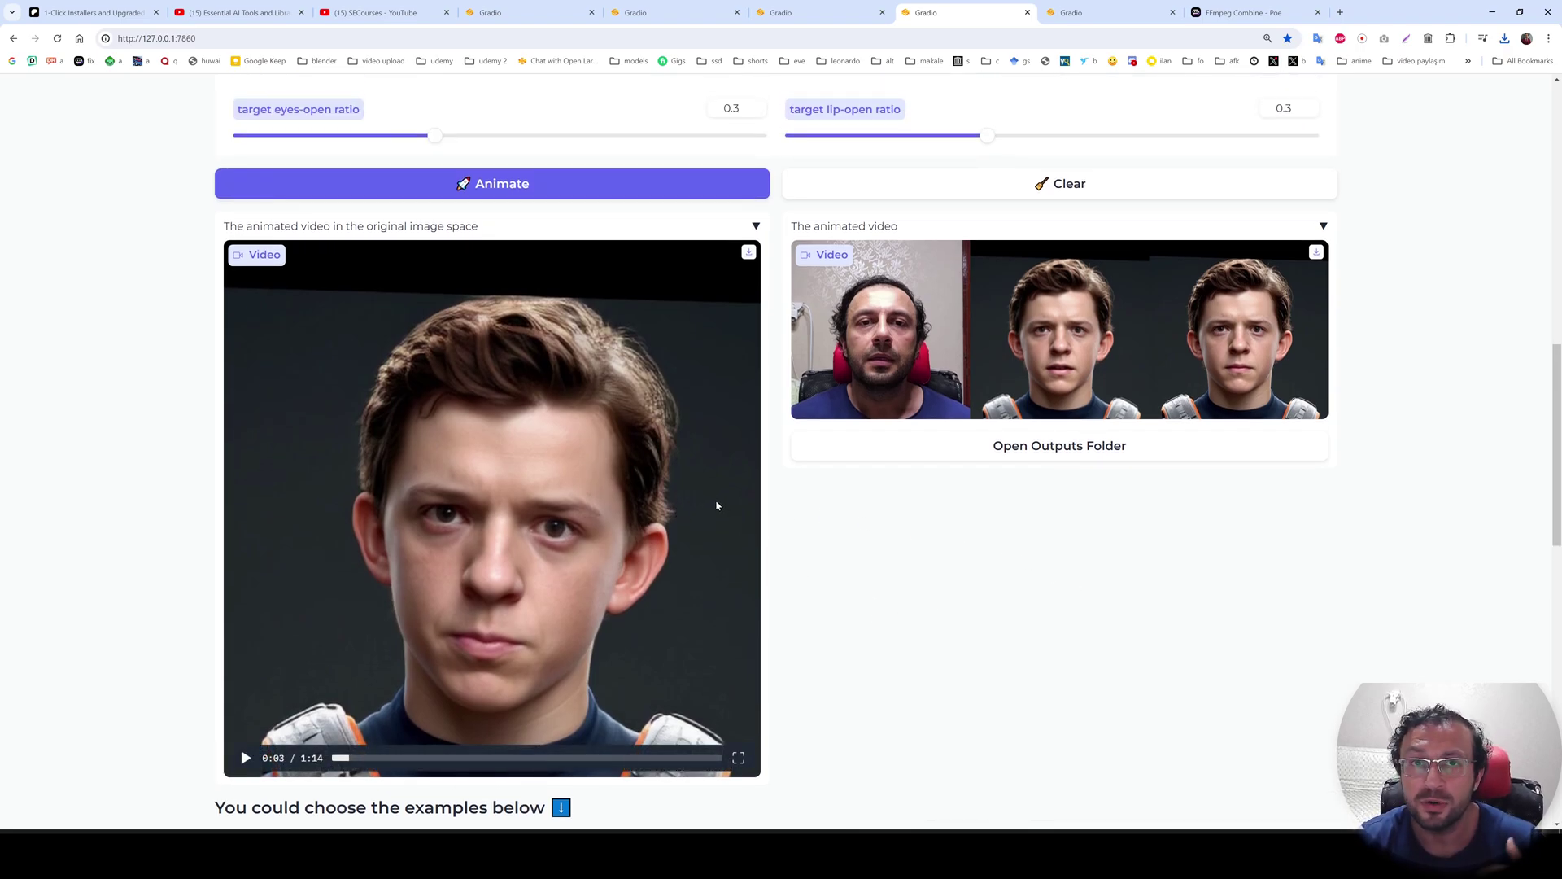
Download 03_sound_0004.mp4, open it in the media player, and check its resolution in the file properties.
{"action": "left_click", "coordinate": [1316, 252]}
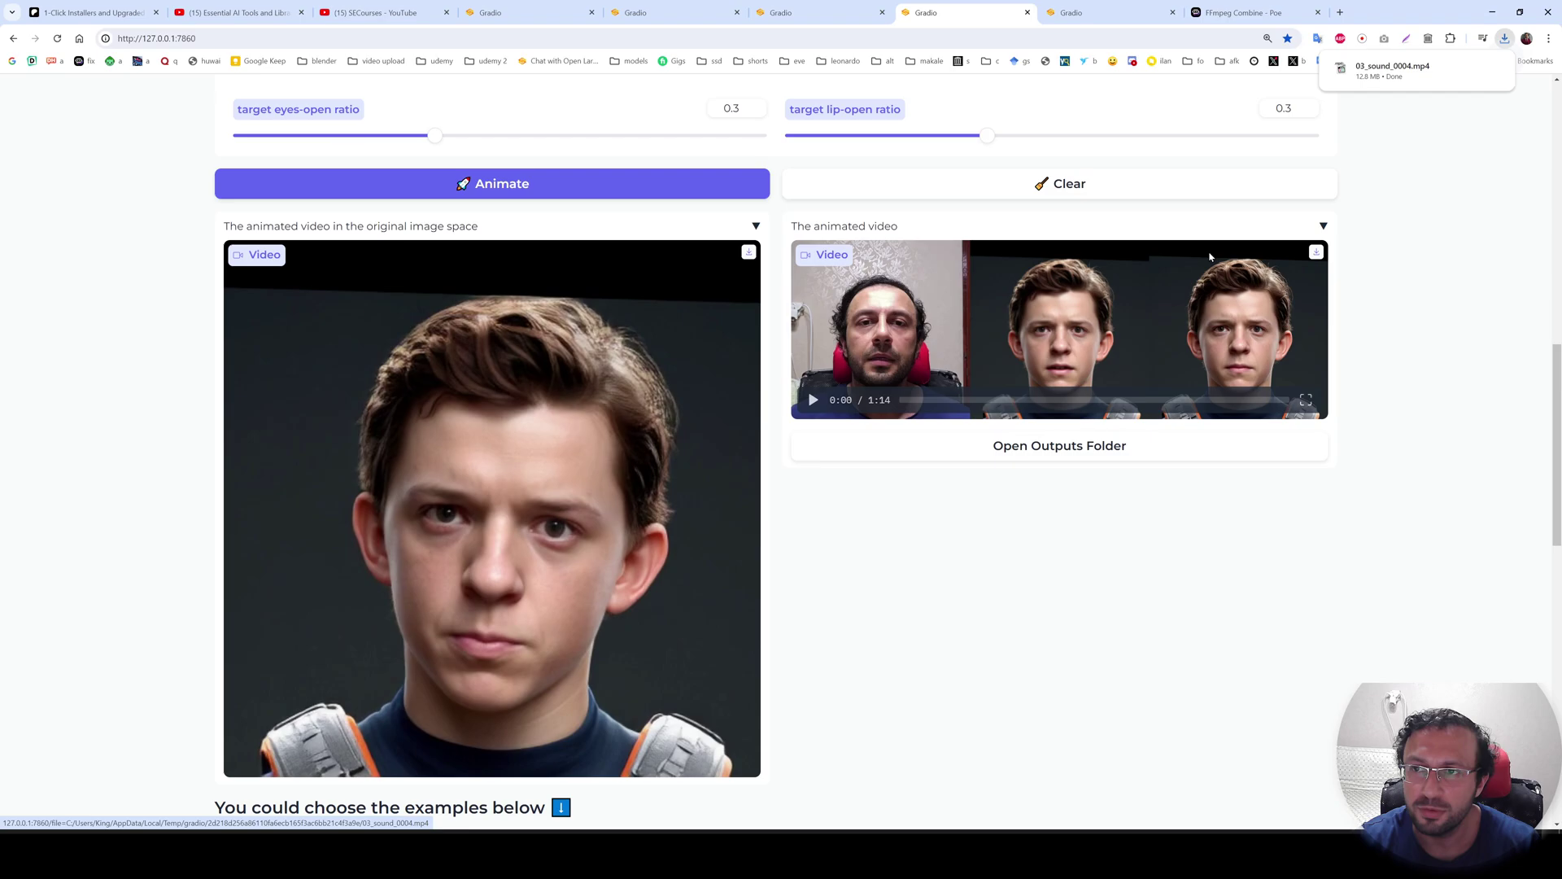
{"action": "left_click", "coordinate": [1387, 73]}
{"action": "right_click", "coordinate": [795, 398]}
{"action": "left_click", "coordinate": [832, 594]}
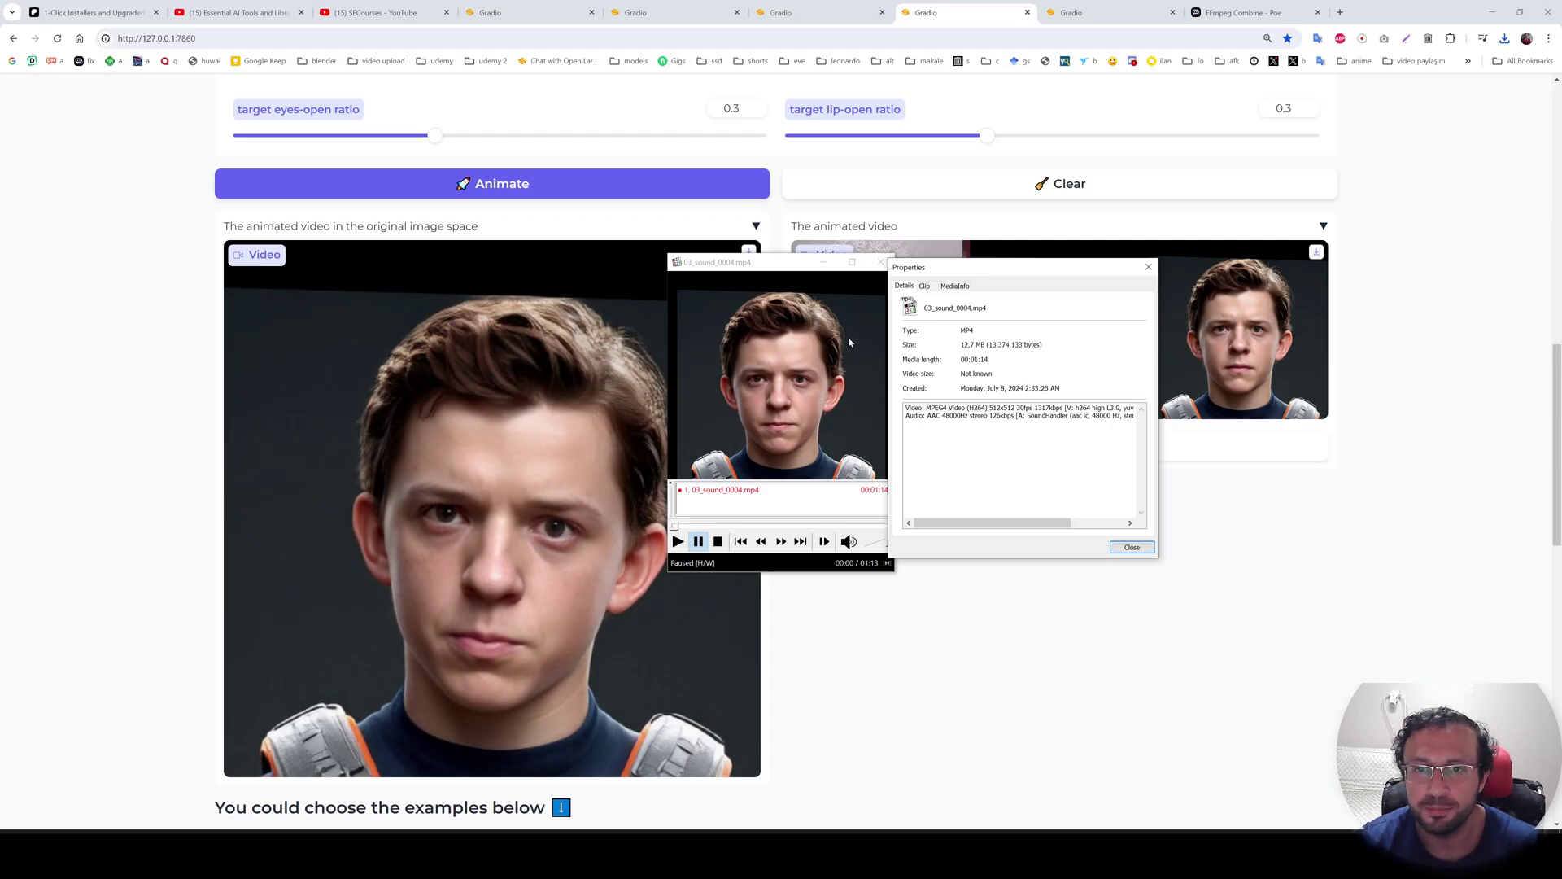
{"action": "left_click", "coordinate": [1148, 267]}
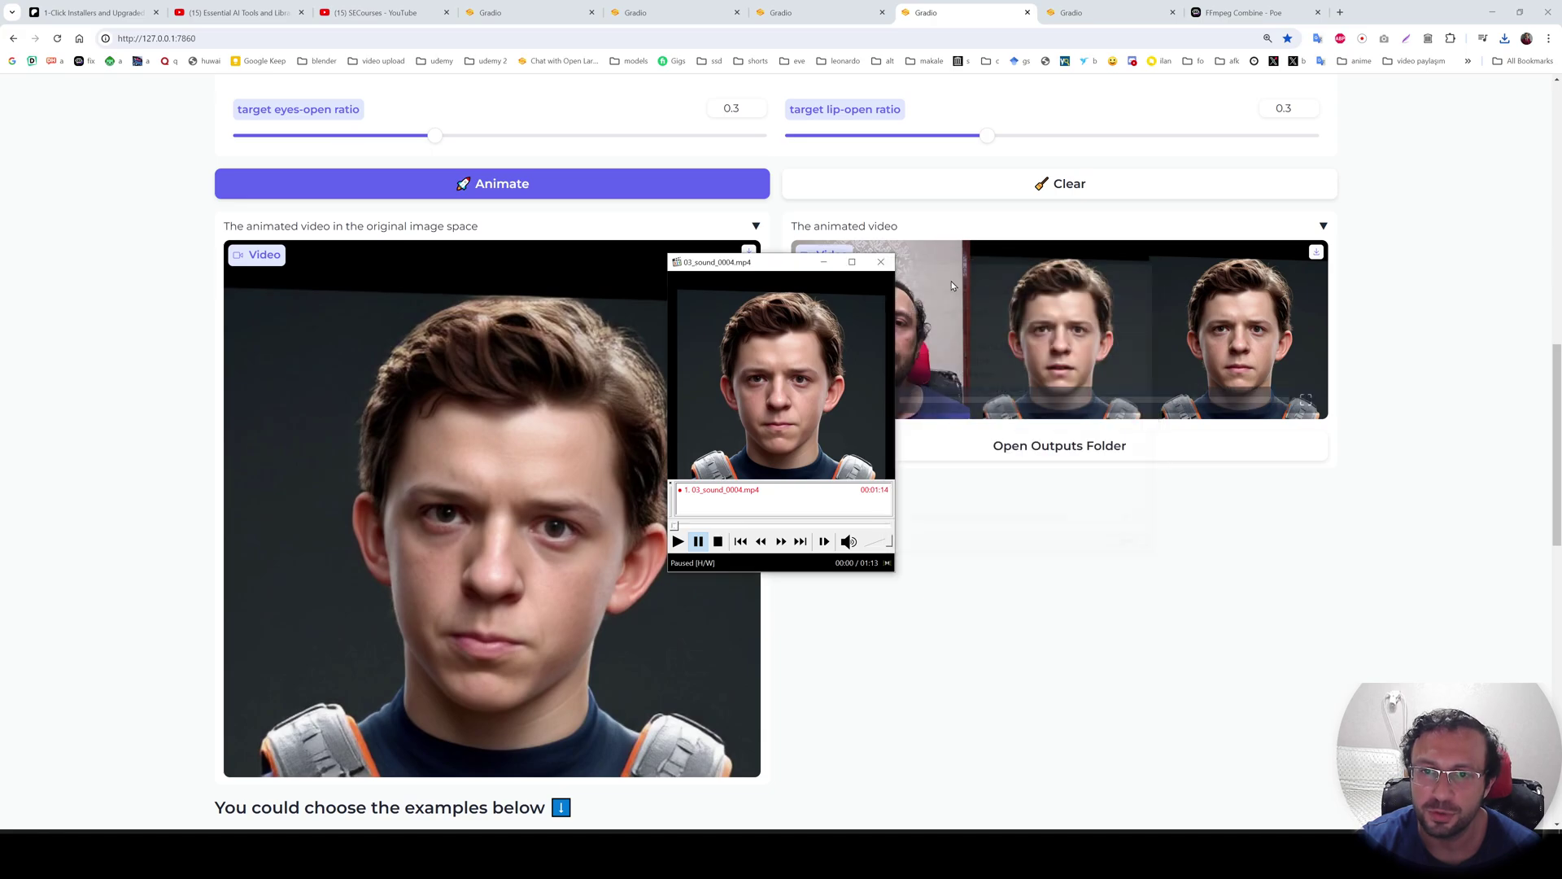
In the fifth Gradio tab, examine the Target Eye Lip Open Ratio options and the retargeting section's ratio sliders.
{"action": "key", "text": "ctrl+Tab"}
{"action": "scroll", "coordinate": [1084, 523], "scroll_direction": "down", "scroll_amount": 5}
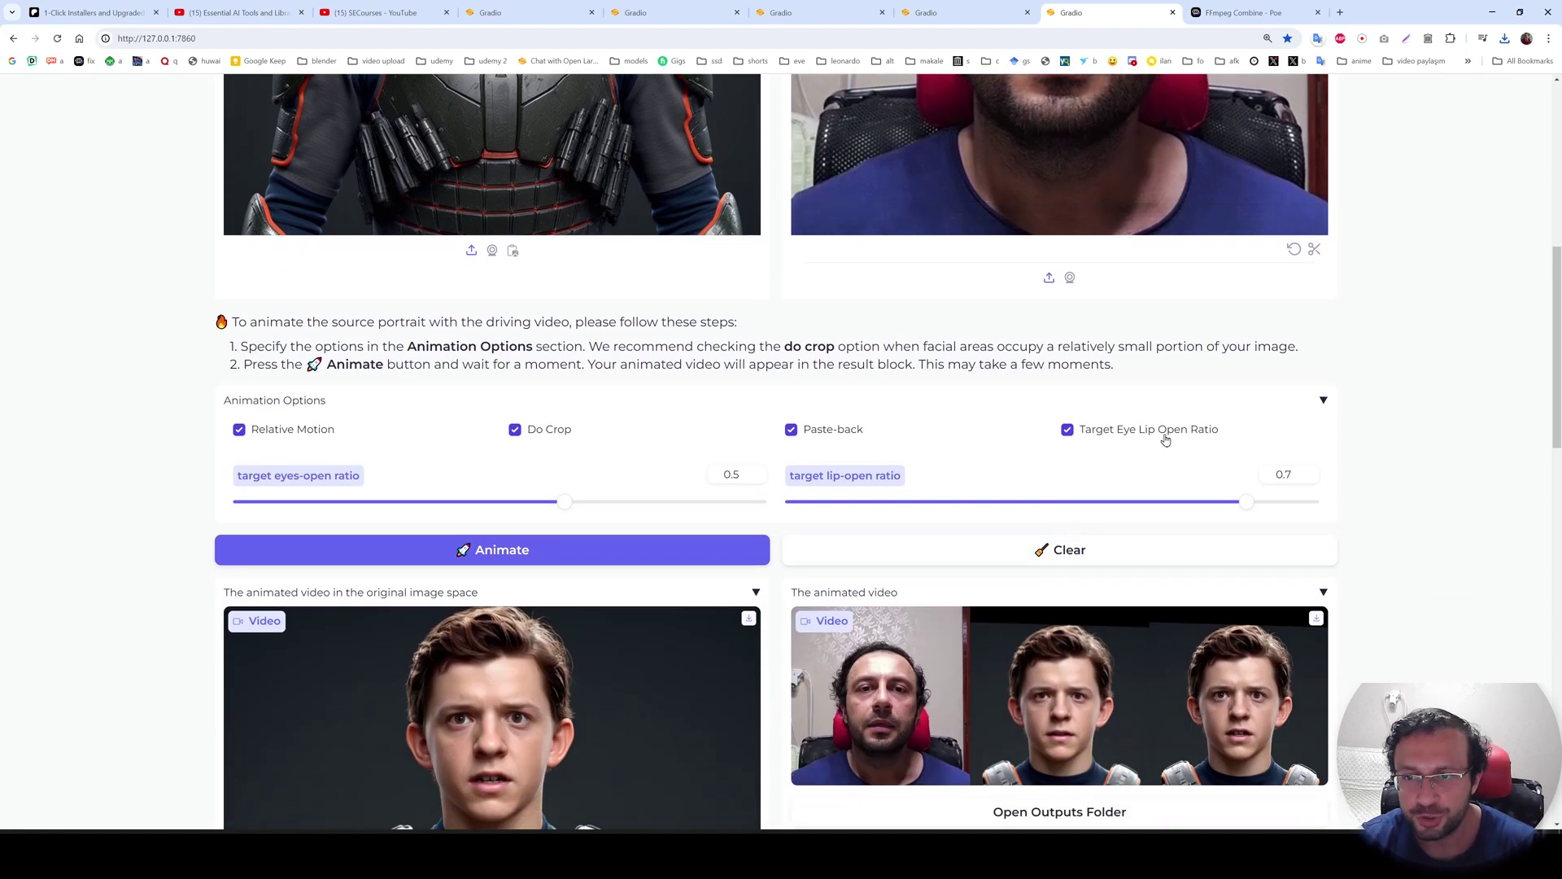
{"action": "scroll", "coordinate": [1165, 440], "scroll_direction": "down", "scroll_amount": 1}
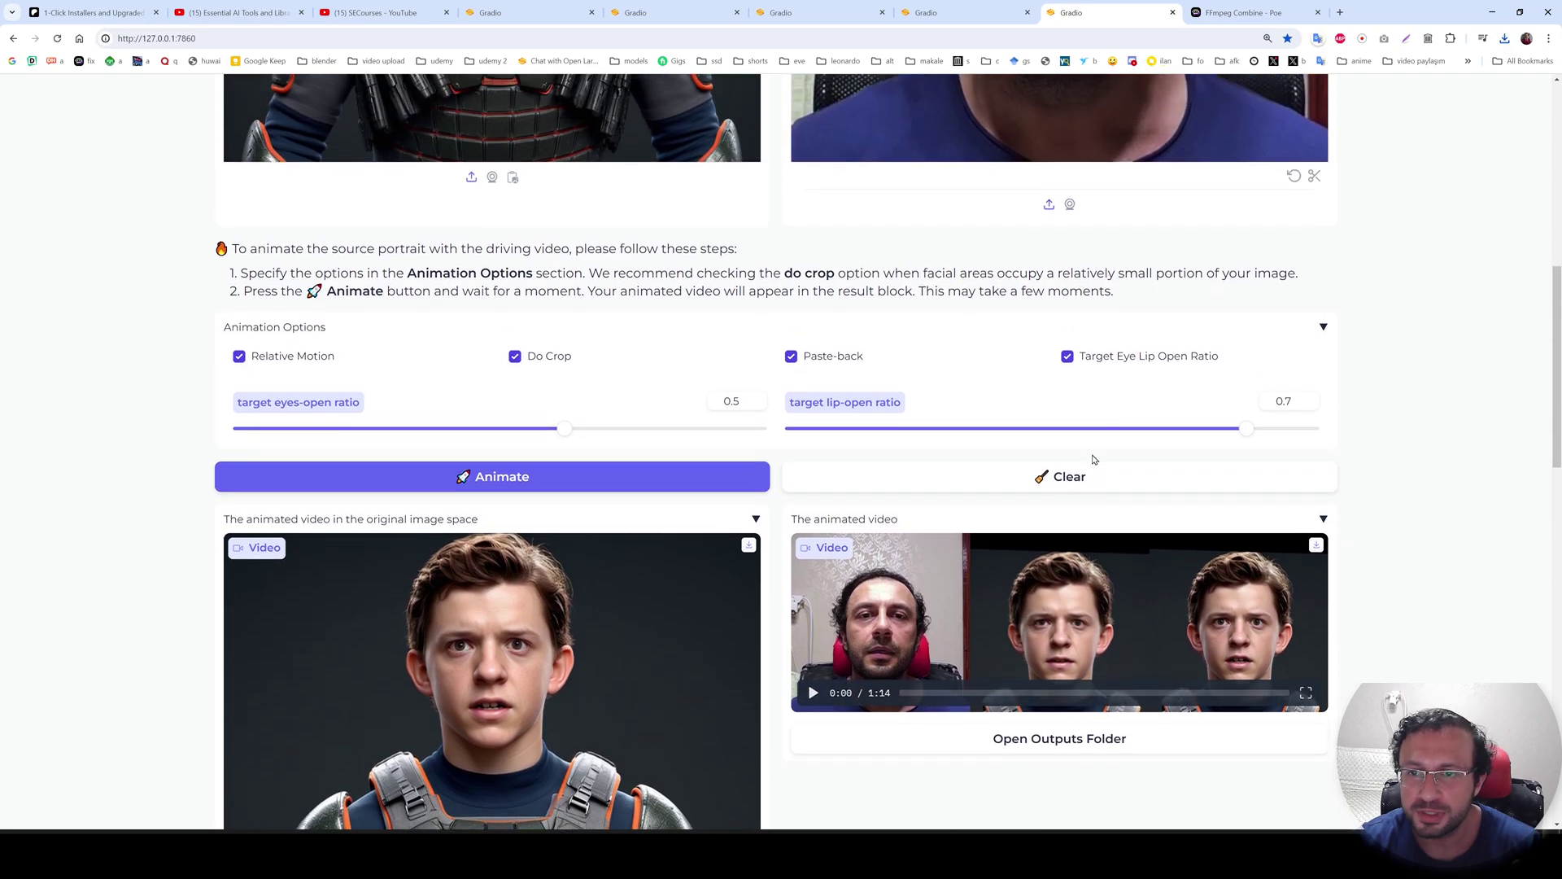
{"action": "scroll", "coordinate": [1102, 418], "scroll_direction": "down", "scroll_amount": 15}
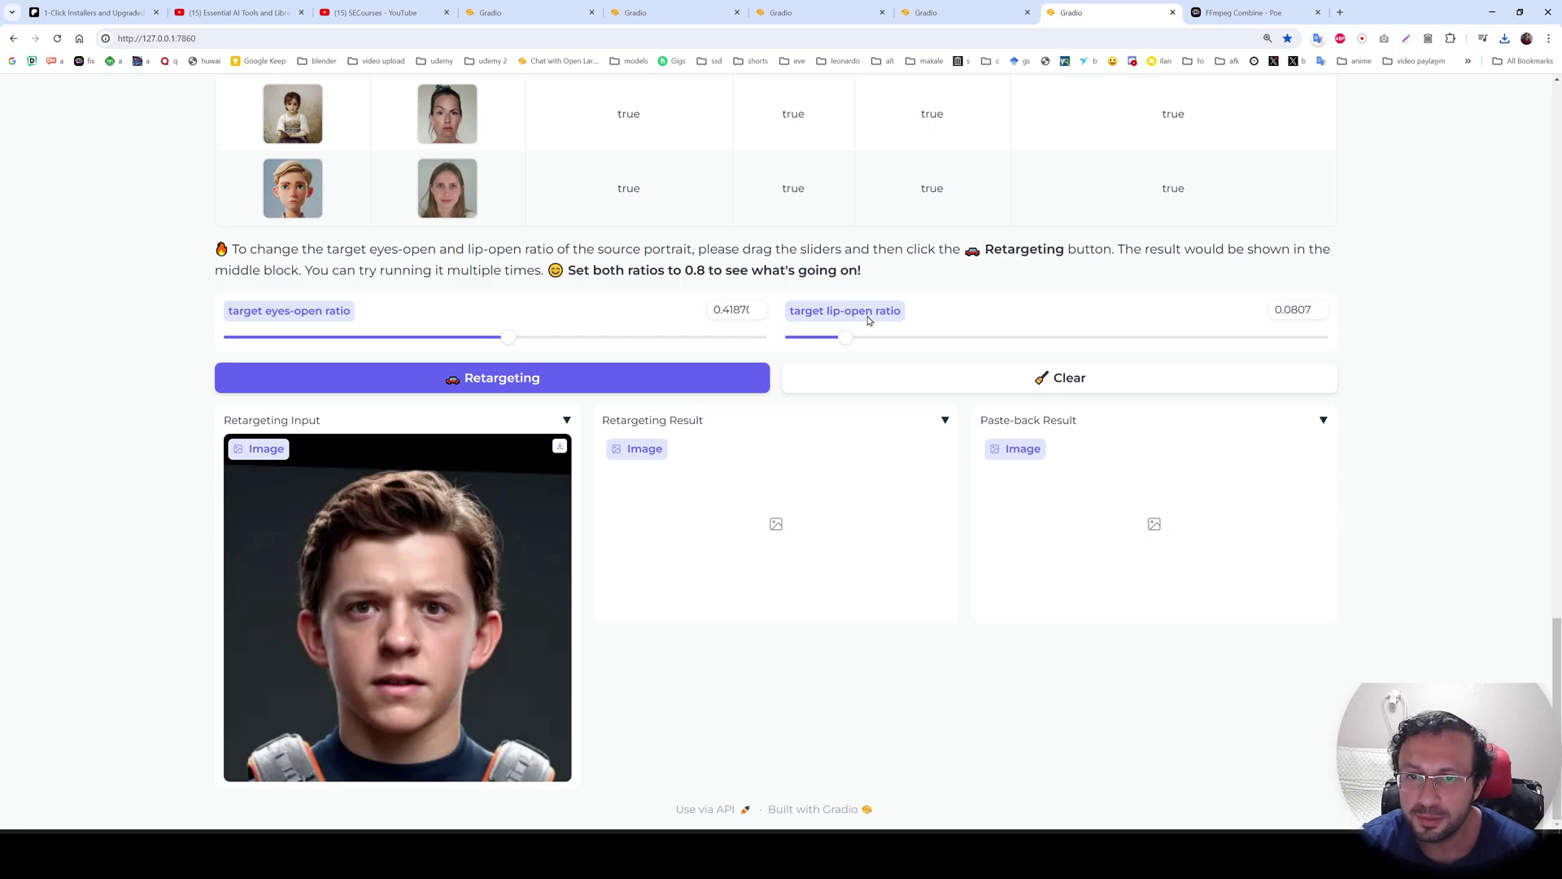
{"action": "scroll", "coordinate": [976, 477], "scroll_direction": "up", "scroll_amount": 15}
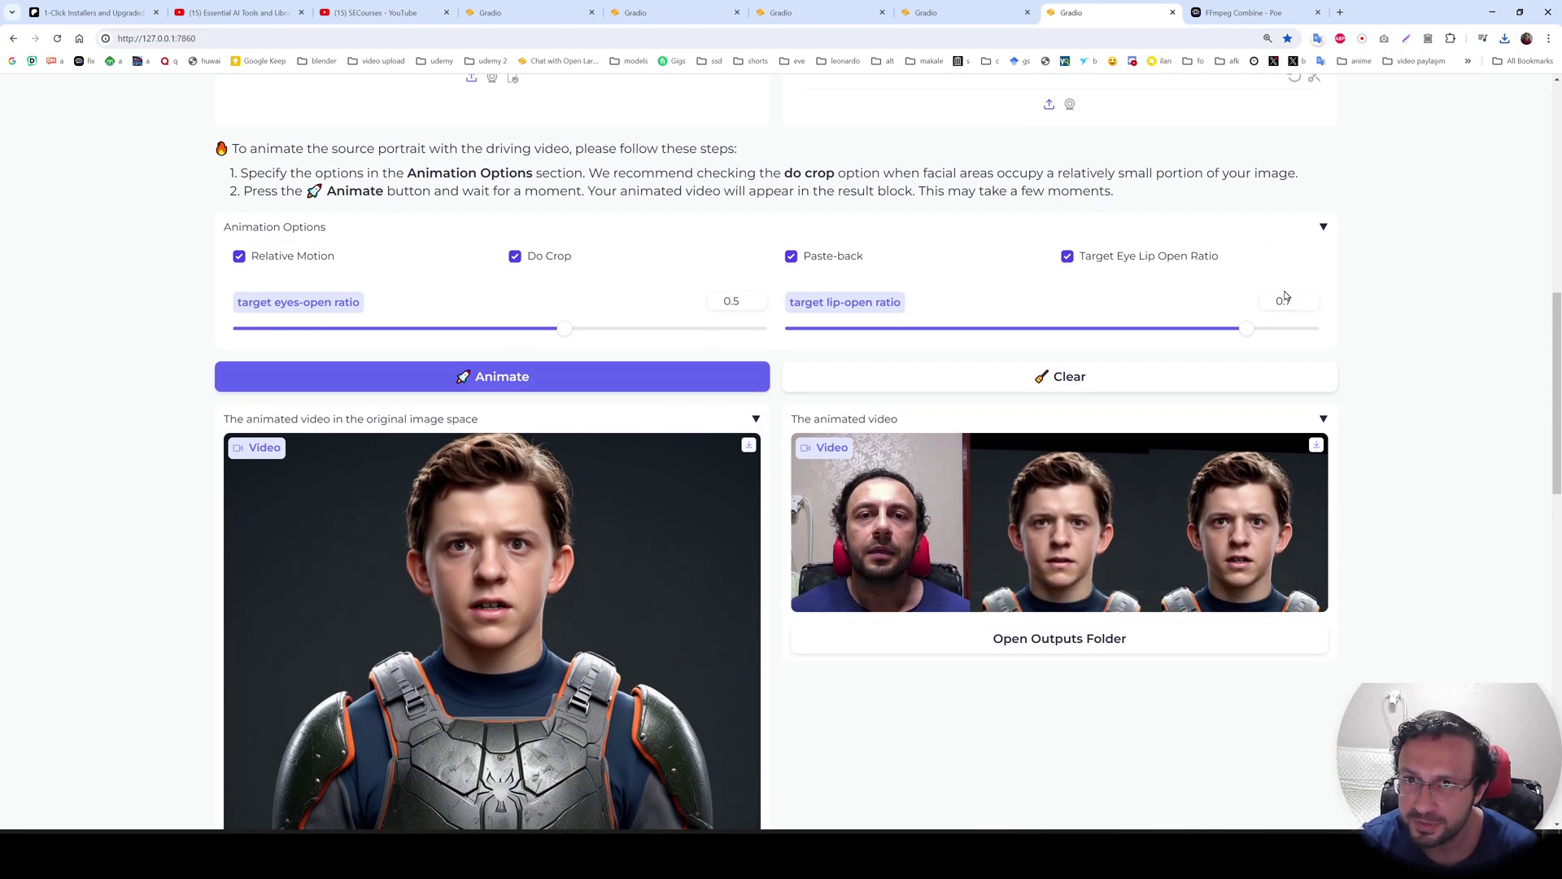
Set the retargeting eyes-open ratio to 0.5 and lip-open ratio to 0.7, and run Retargeting.
{"action": "scroll", "coordinate": [536, 671], "scroll_direction": "down", "scroll_amount": 10}
{"action": "scroll", "coordinate": [536, 671], "scroll_direction": "down", "scroll_amount": 4}
{"action": "left_click_drag", "start_coordinate": [512, 341], "coordinate": [561, 348]}
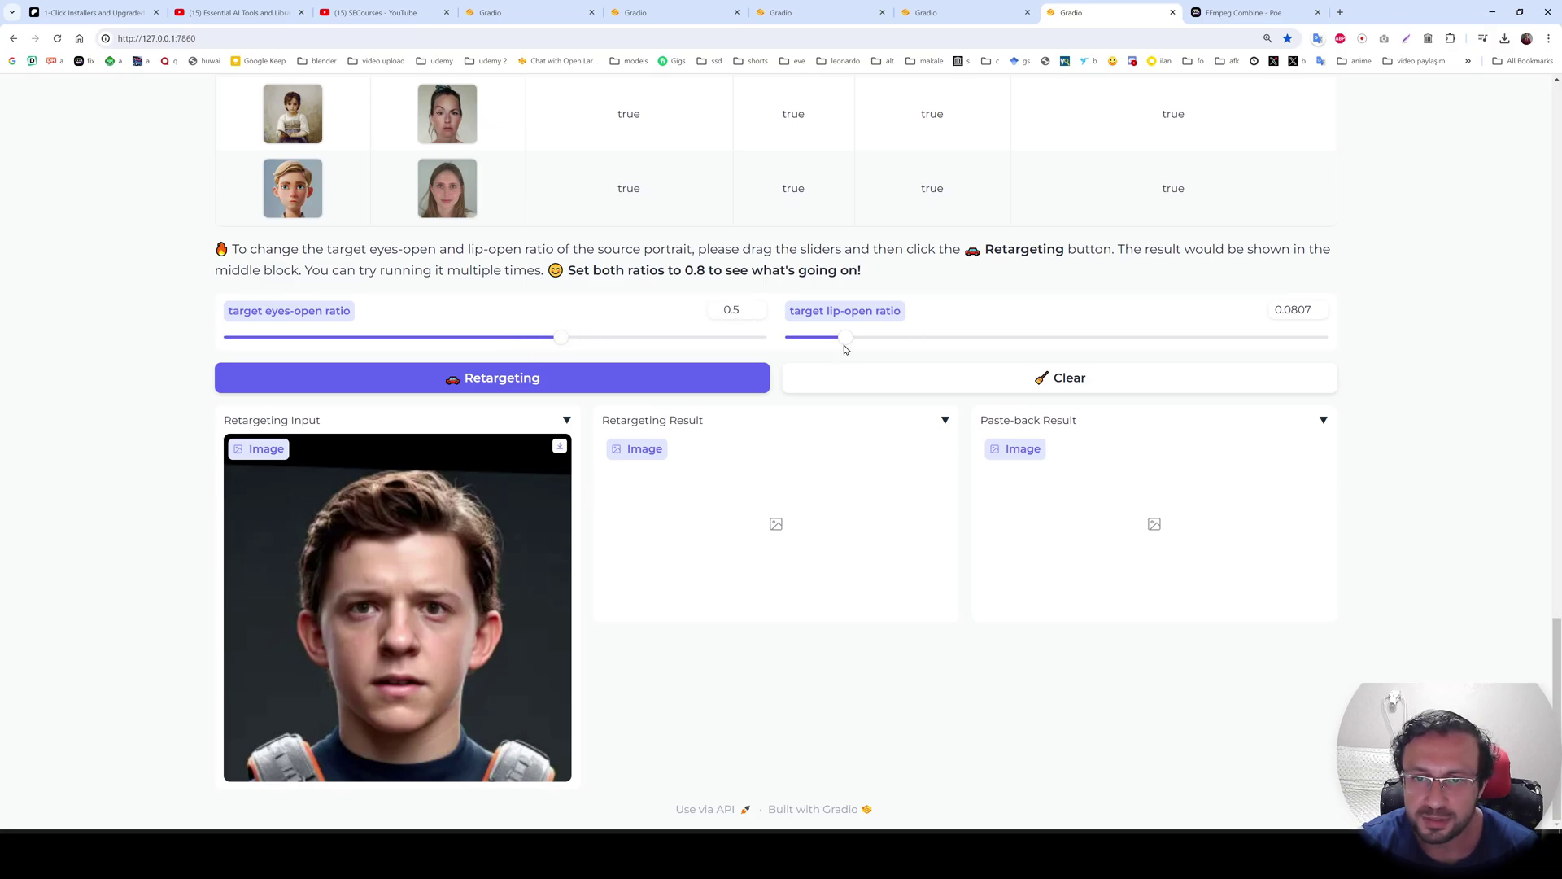
{"action": "left_click_drag", "start_coordinate": [844, 348], "coordinate": [1176, 340]}
{"action": "left_click_drag", "start_coordinate": [1224, 340], "coordinate": [1254, 338]}
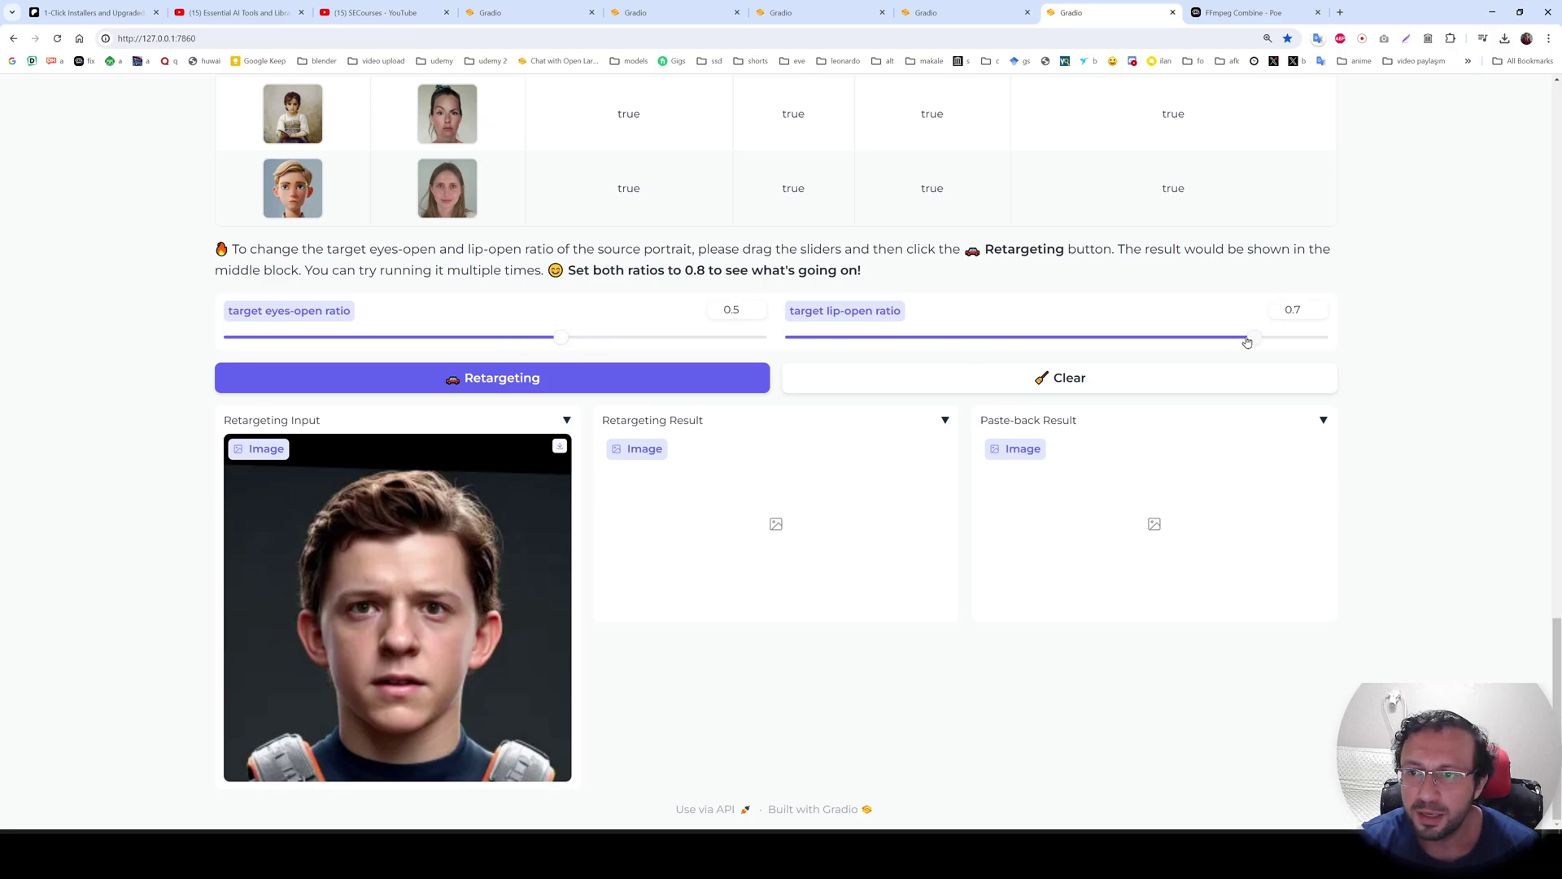
{"action": "left_click", "coordinate": [638, 377]}
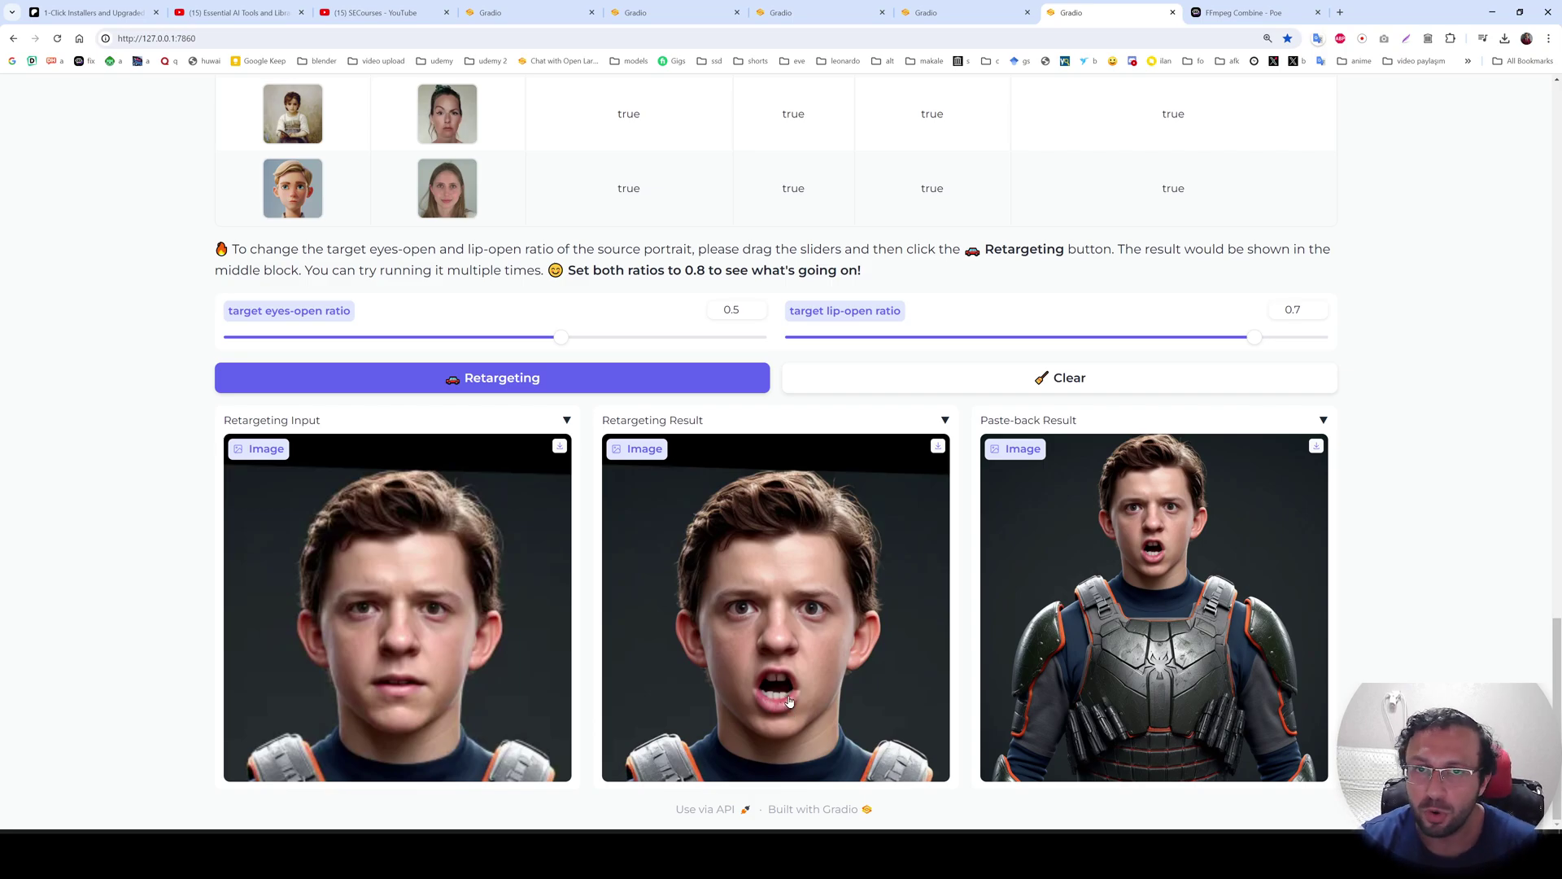
Download the original-space video 03_sound_0005.mp4, show it in the Downloads folder, and open the output.mp4 comparison.
{"action": "scroll", "coordinate": [789, 702], "scroll_direction": "up", "scroll_amount": 15}
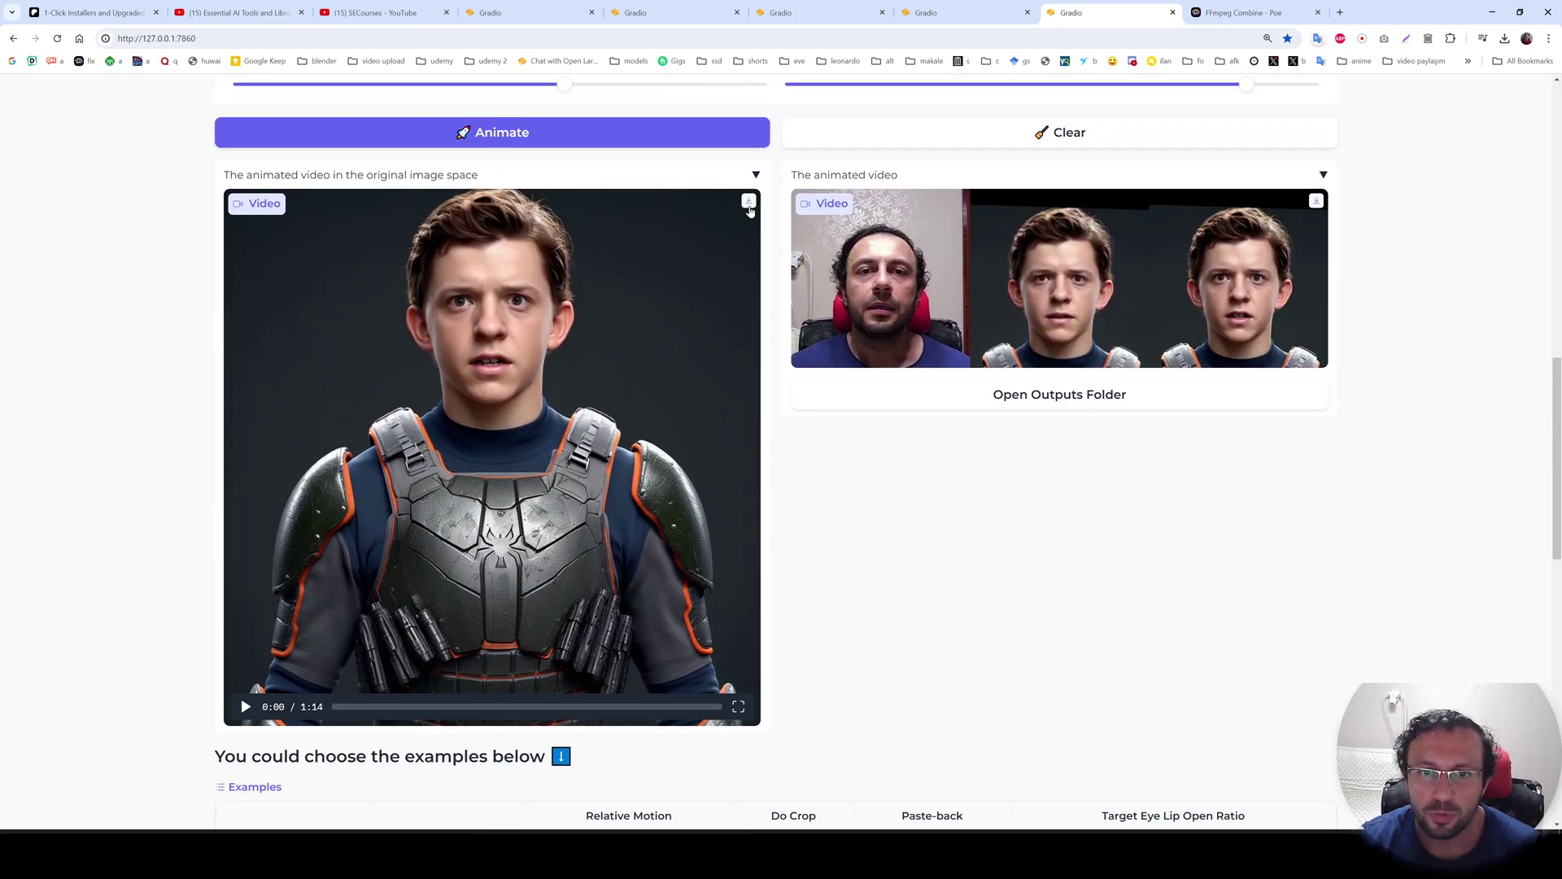
{"action": "left_click", "coordinate": [748, 201]}
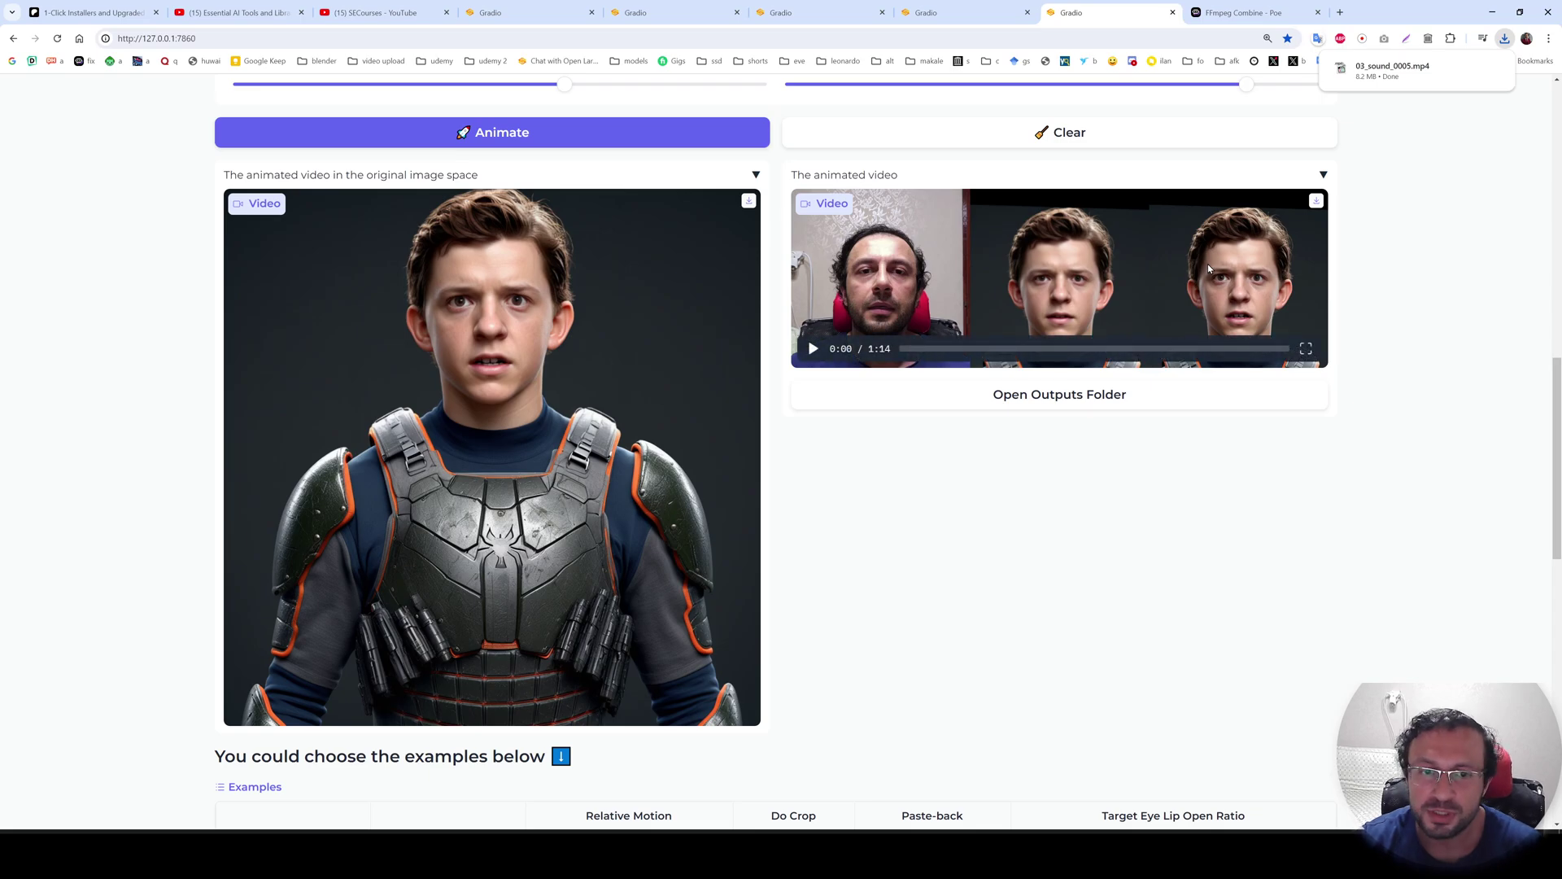
{"action": "left_click", "coordinate": [1493, 68]}
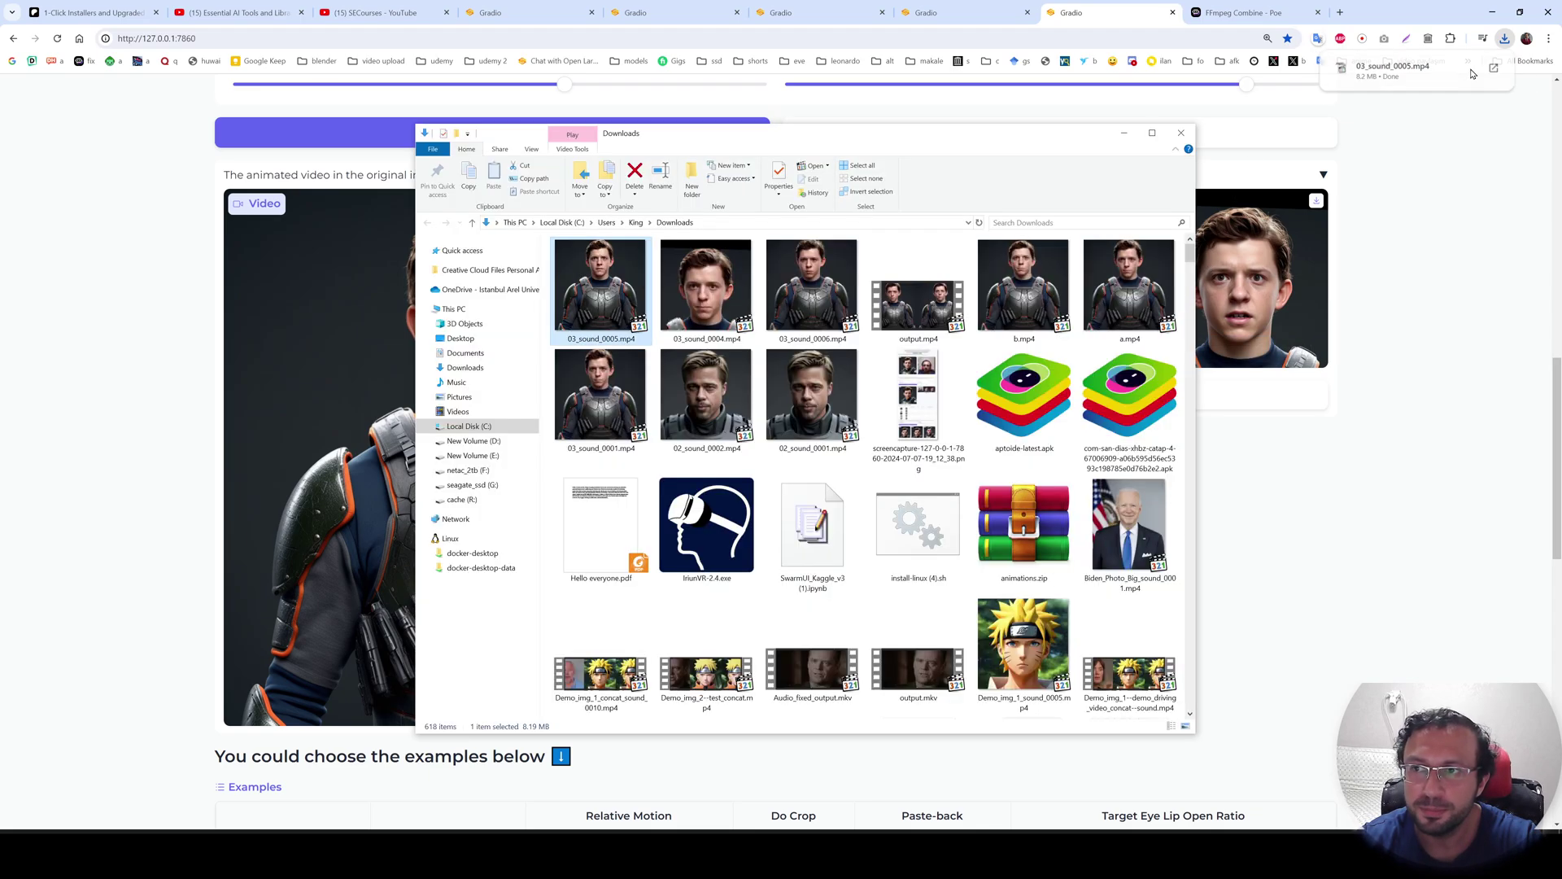
{"action": "double_click", "coordinate": [917, 305]}
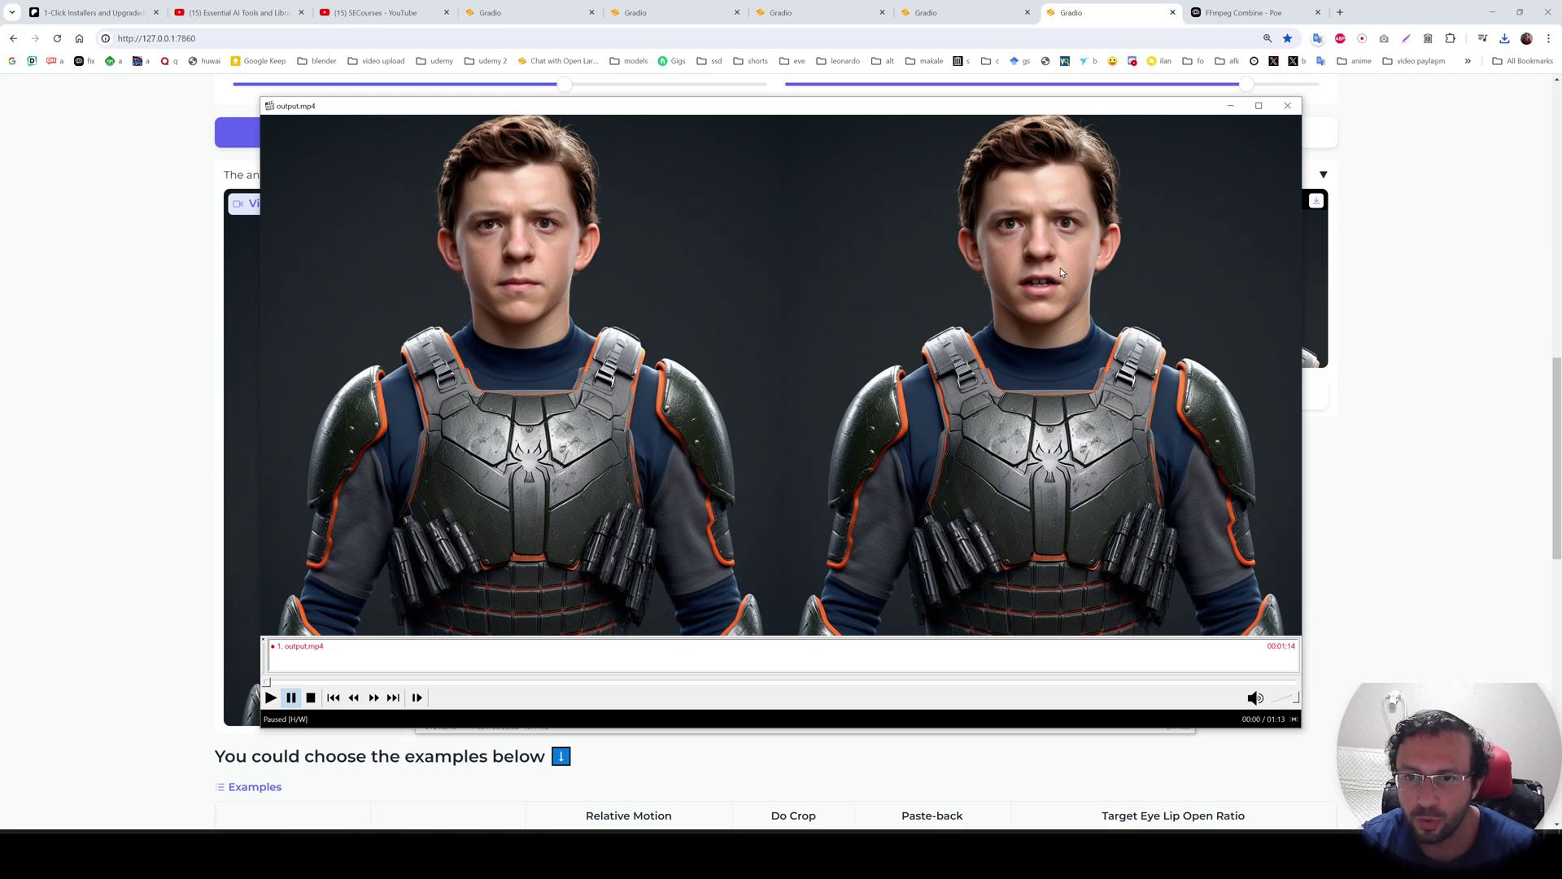
Play the output.mp4 comparison in the media player, pause it at about 24 seconds, and return to the Gradio page.
{"action": "left_click", "coordinate": [1484, 521]}
{"action": "scroll", "coordinate": [1485, 521], "scroll_direction": "up", "scroll_amount": 5}
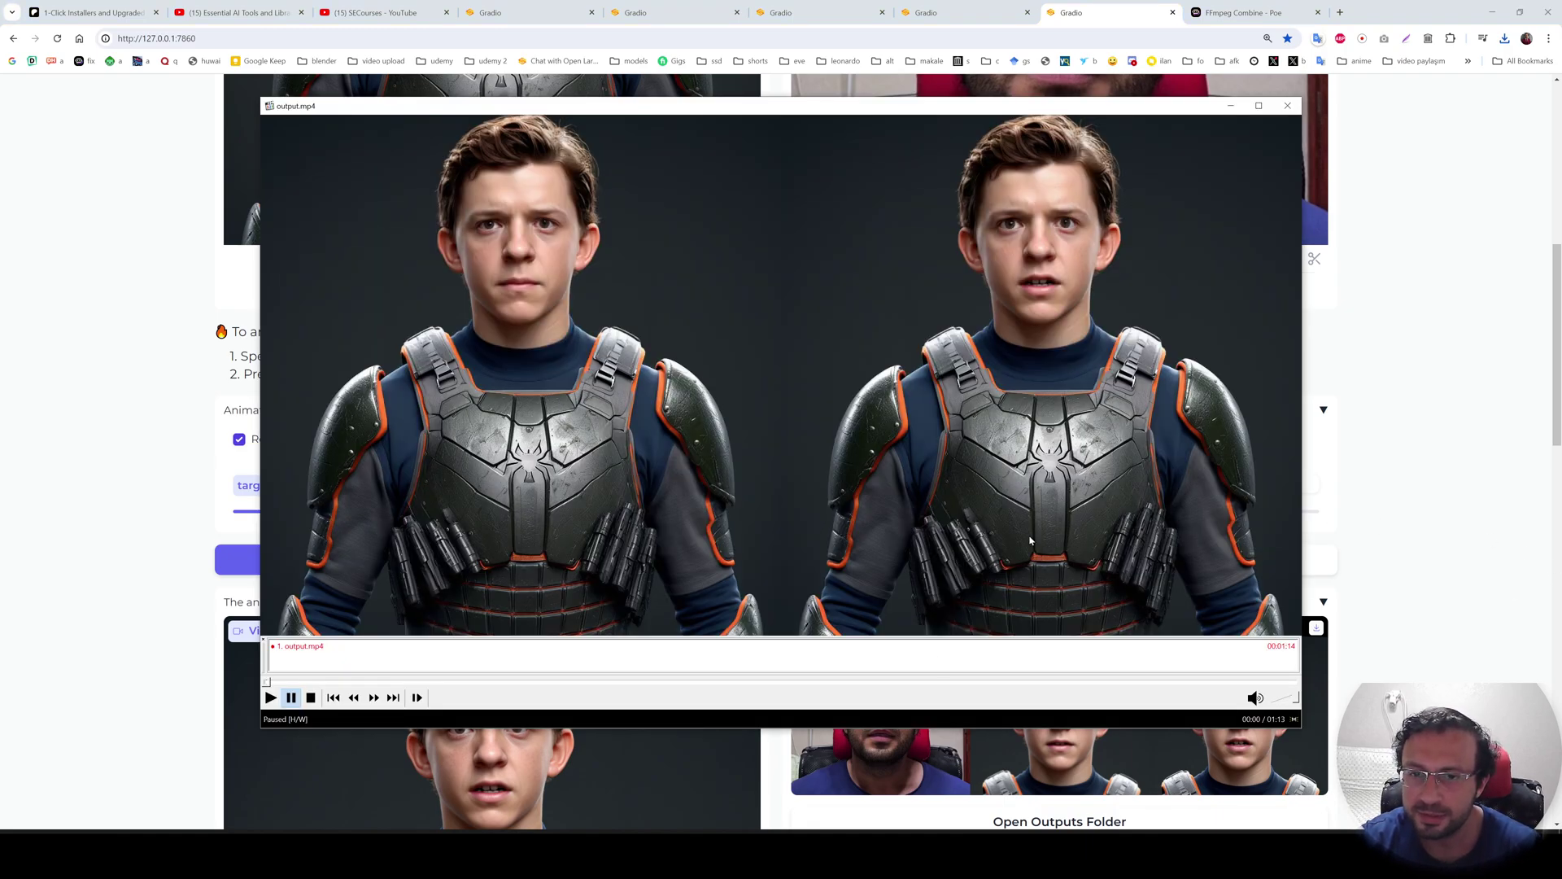
{"action": "left_click", "coordinate": [1064, 464]}
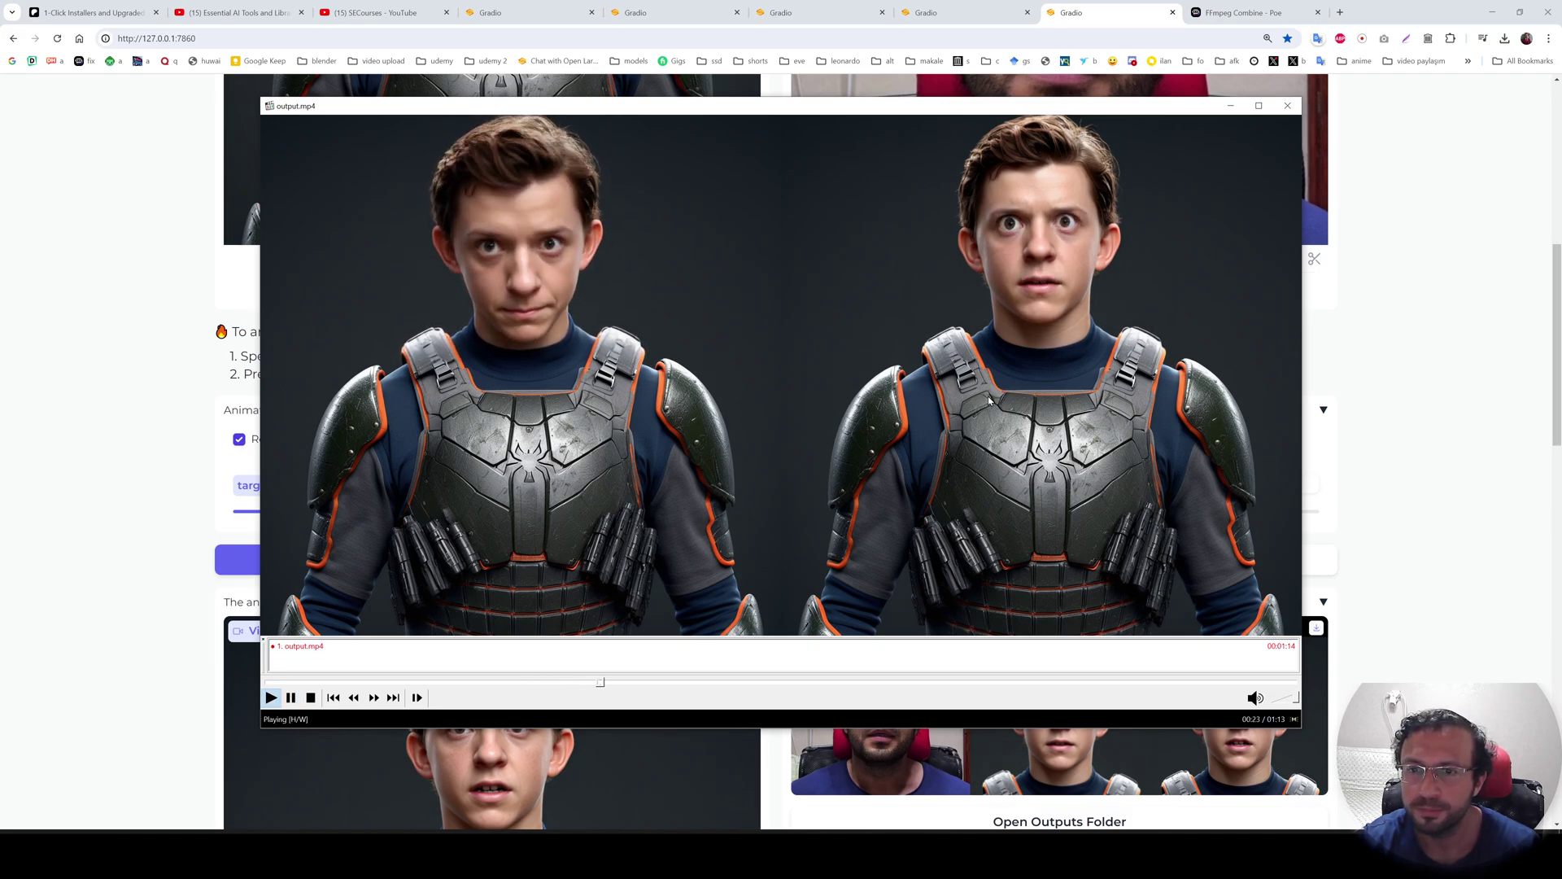
{"action": "key", "text": "space"}
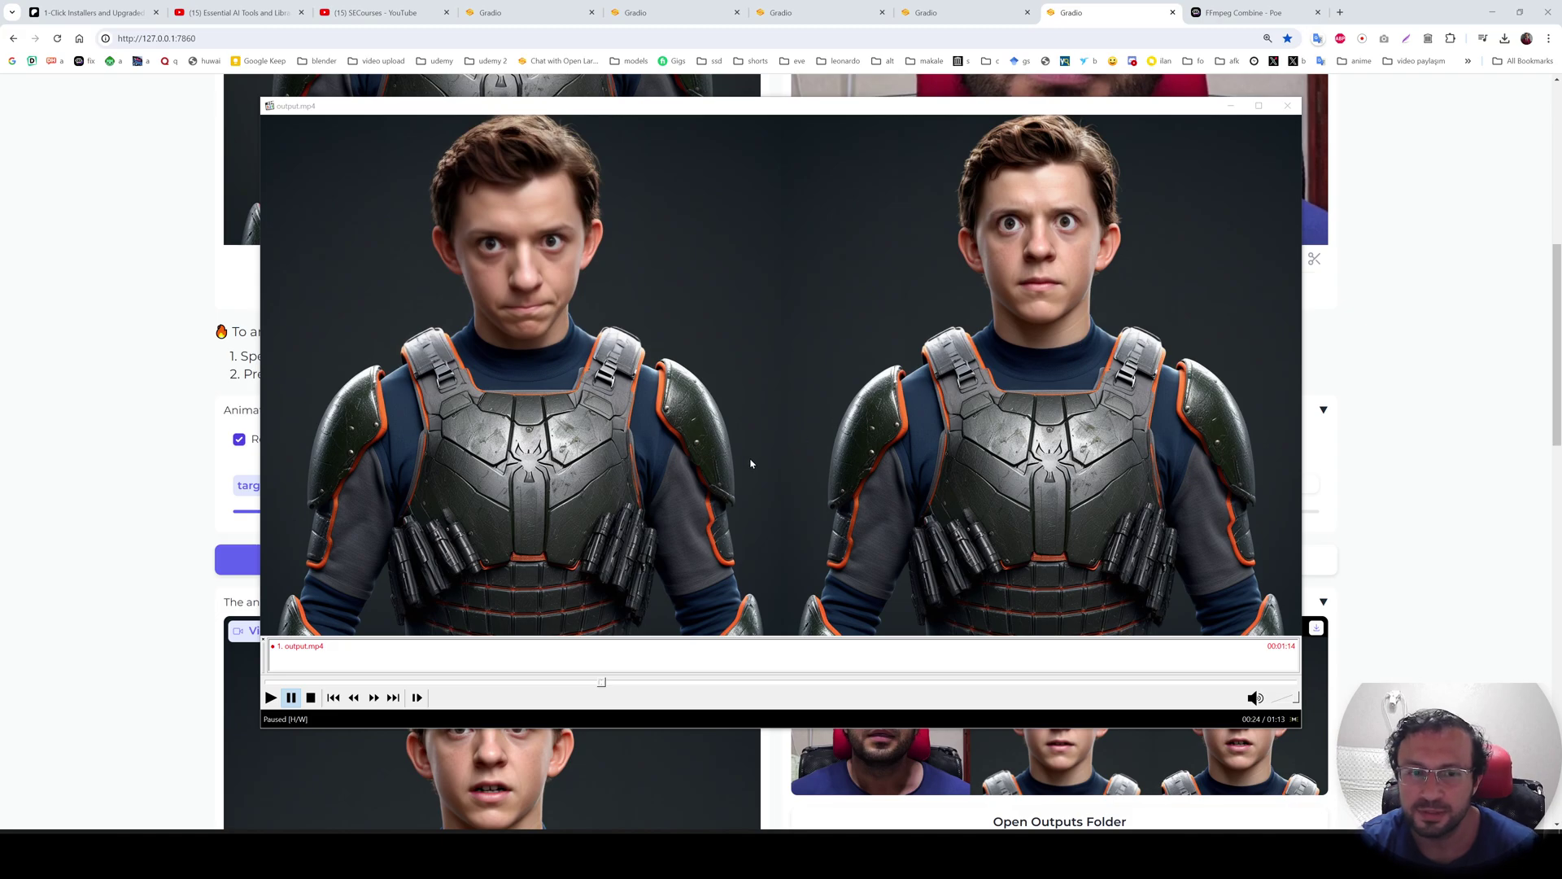
{"action": "left_click", "coordinate": [1334, 464]}
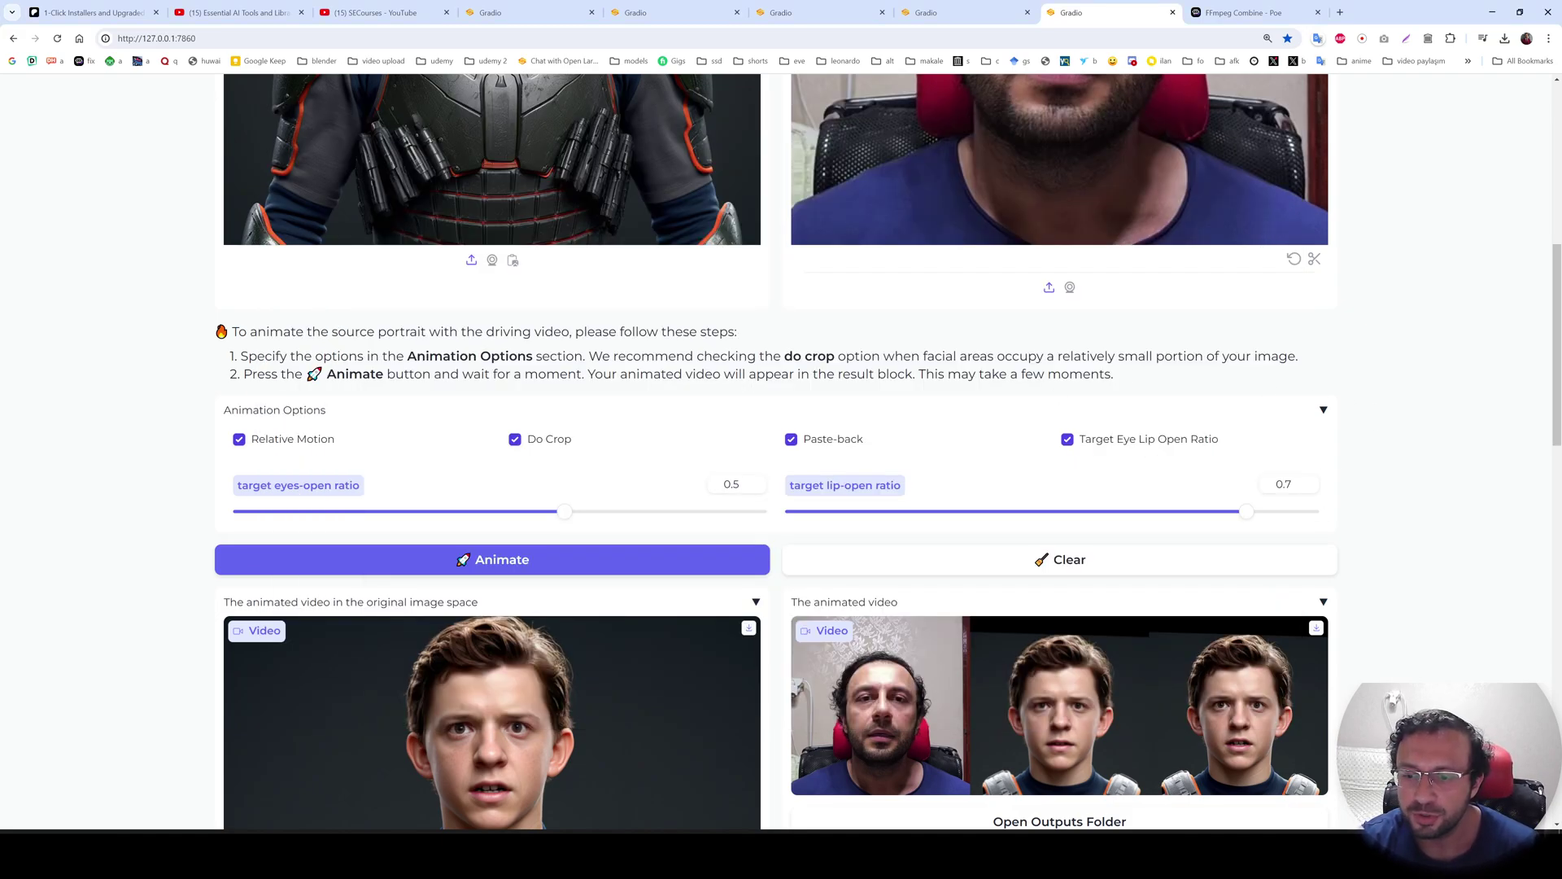
Bring the output.mp4 comparison back to the front and inspect its frames at about 0:33, 0:41 and 0:50.
{"action": "key", "text": "alt+Tab"}
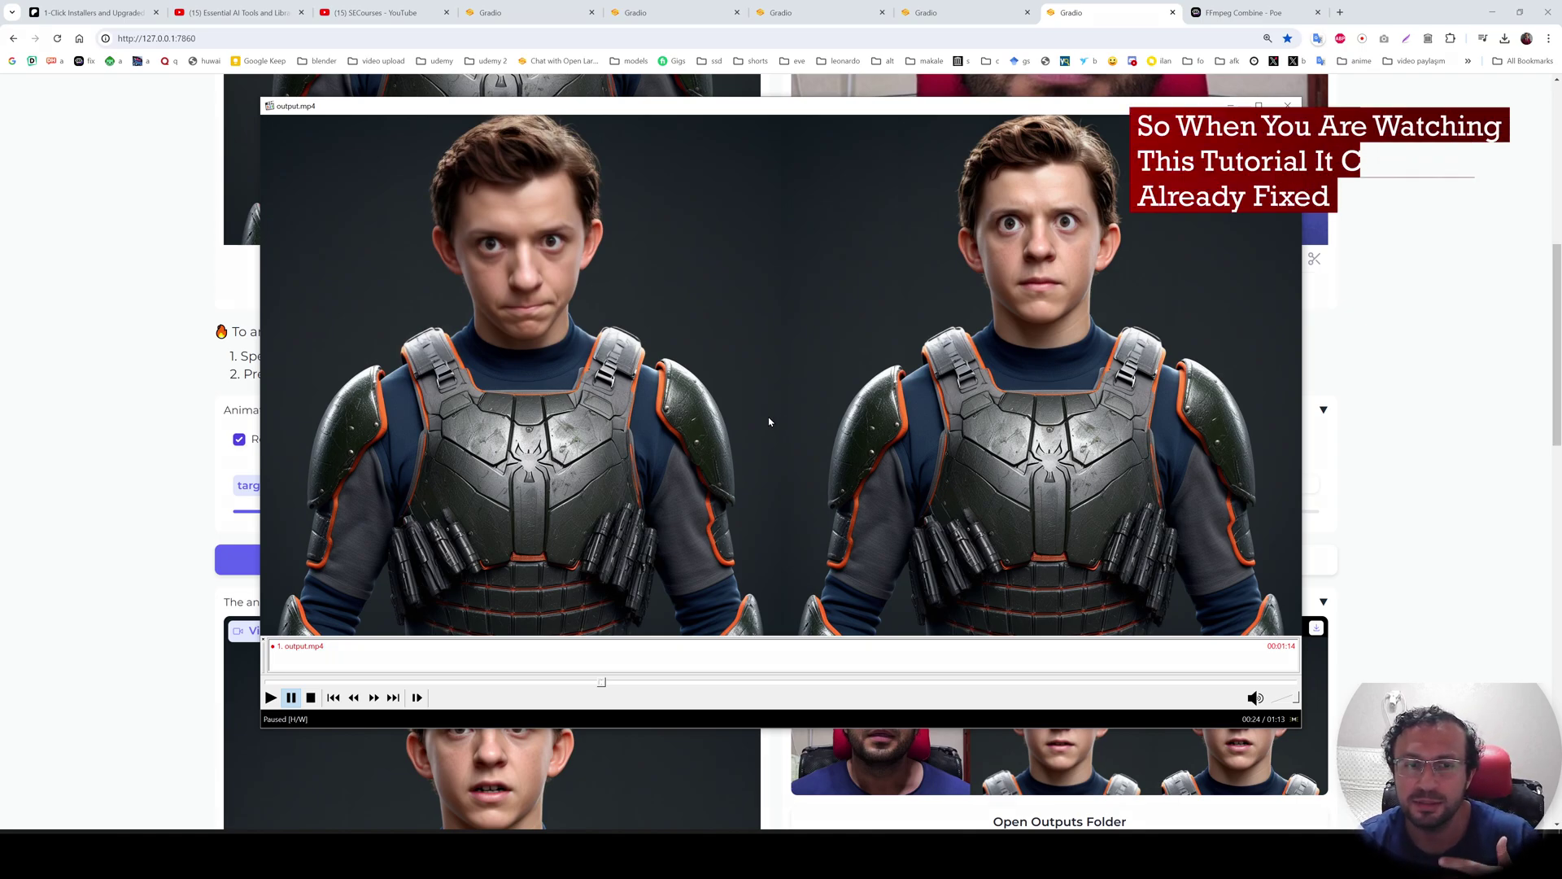
{"action": "left_click", "coordinate": [624, 683]}
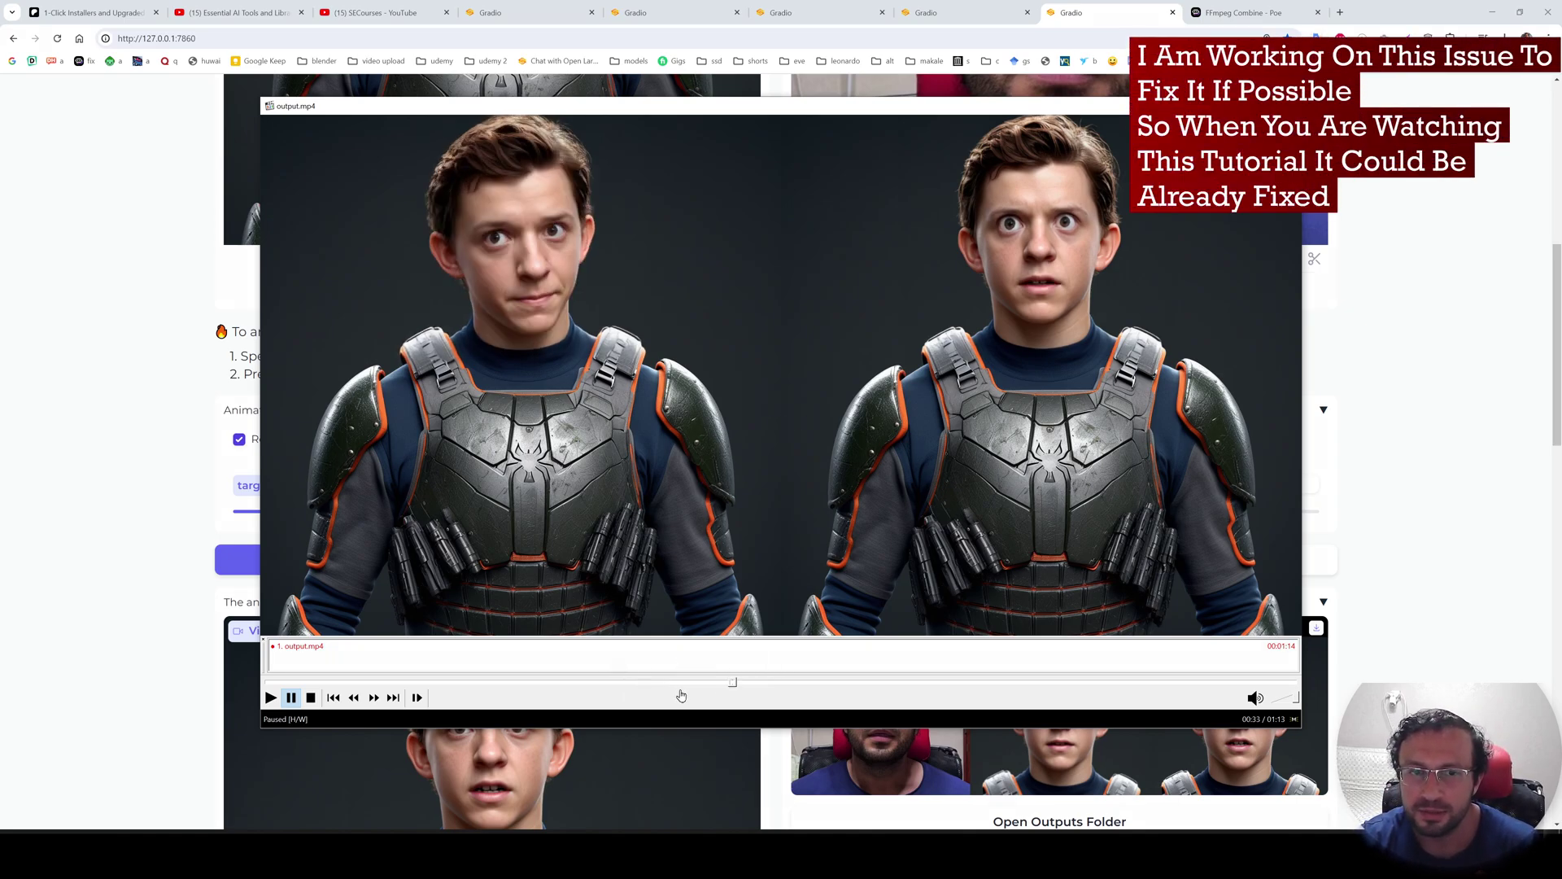
{"action": "left_click", "coordinate": [825, 691]}
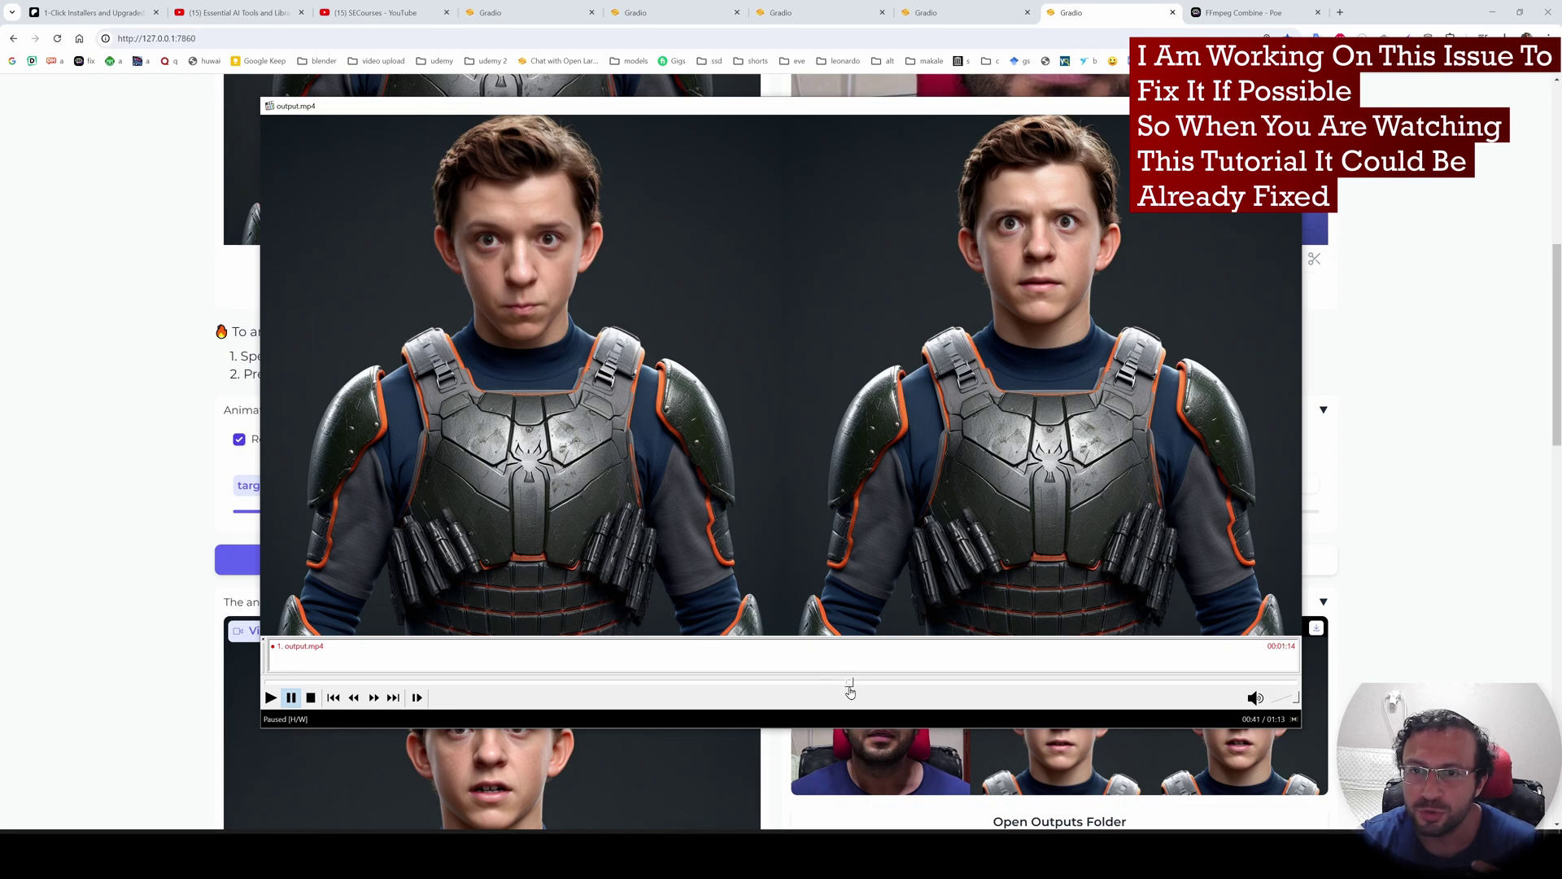
{"action": "left_click", "coordinate": [966, 692]}
{"action": "scroll", "coordinate": [893, 492], "scroll_direction": "down", "scroll_amount": 2}
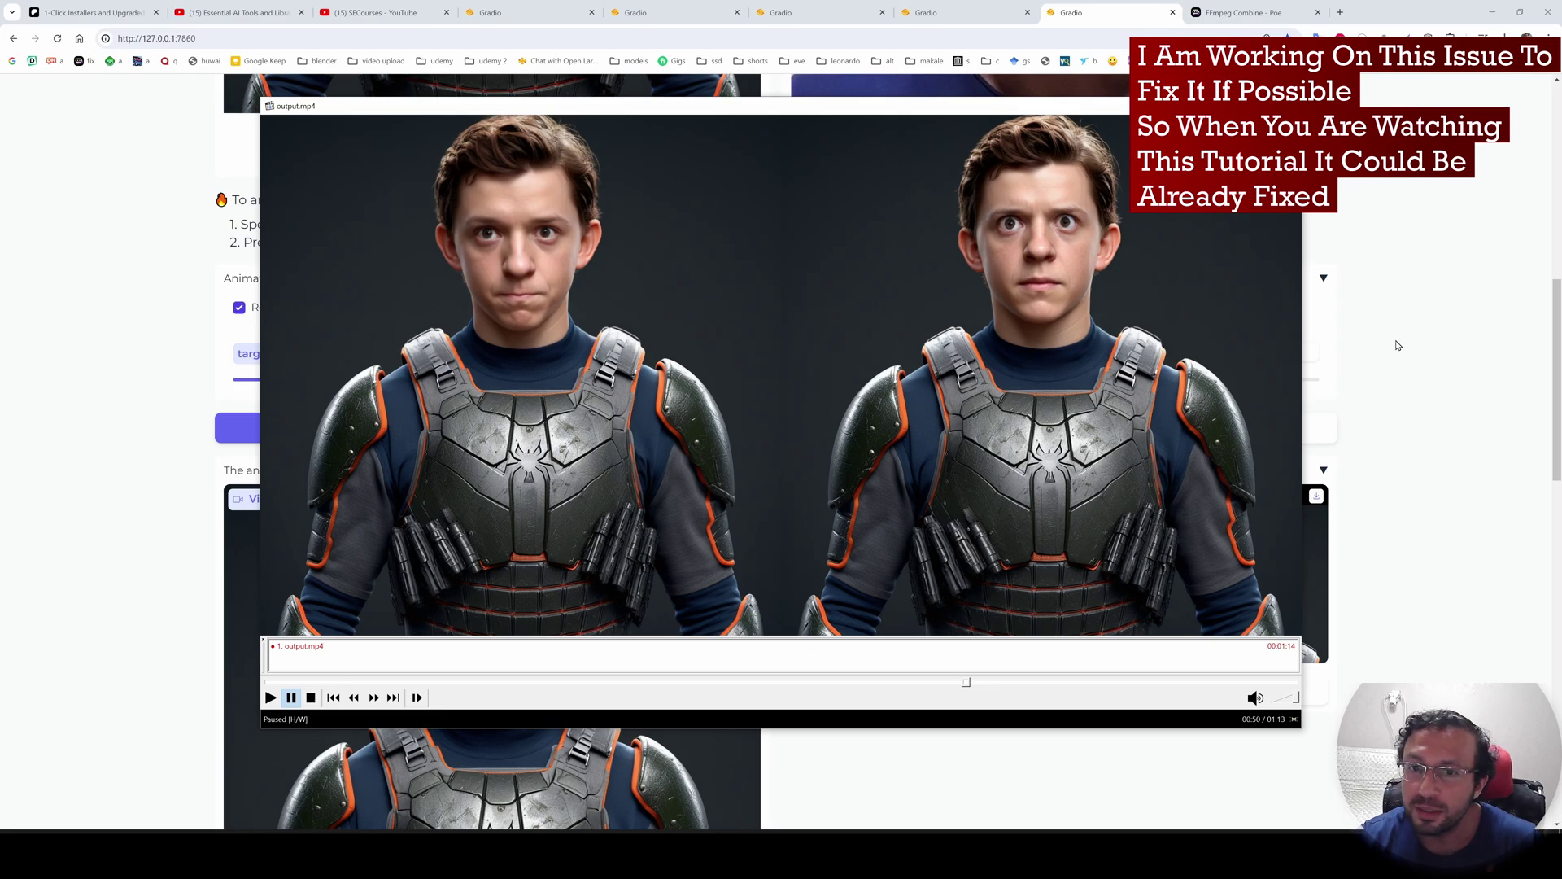
Return to the Gradio page, highlight the Target Eye Lip Open Ratio option's label, and view the animated results.
{"action": "left_click", "coordinate": [1455, 338]}
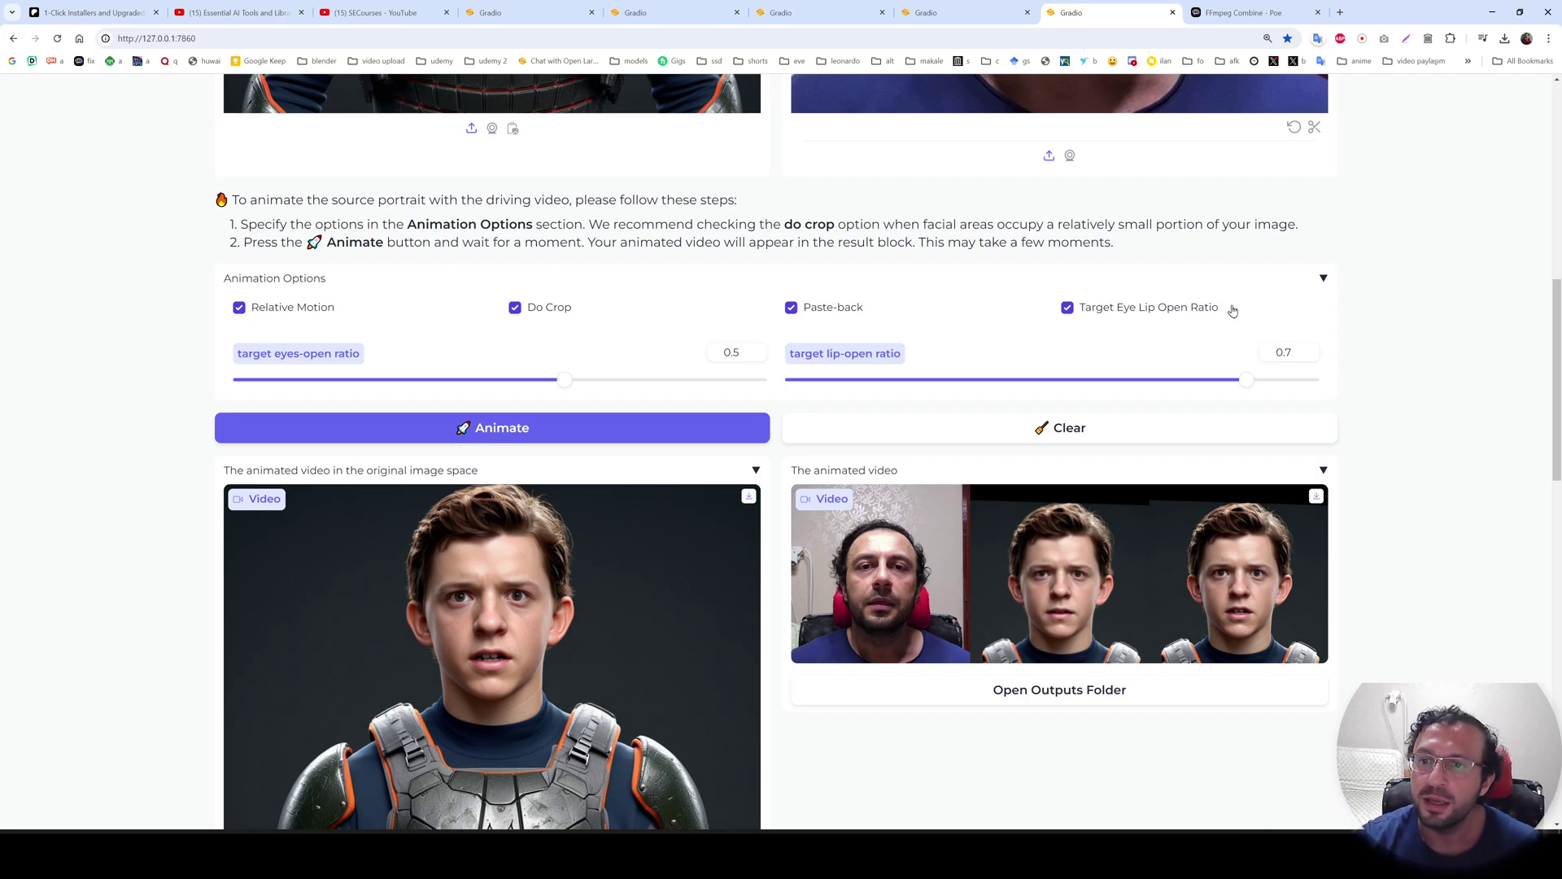
{"action": "left_click_drag", "start_coordinate": [1230, 308], "coordinate": [1082, 316]}
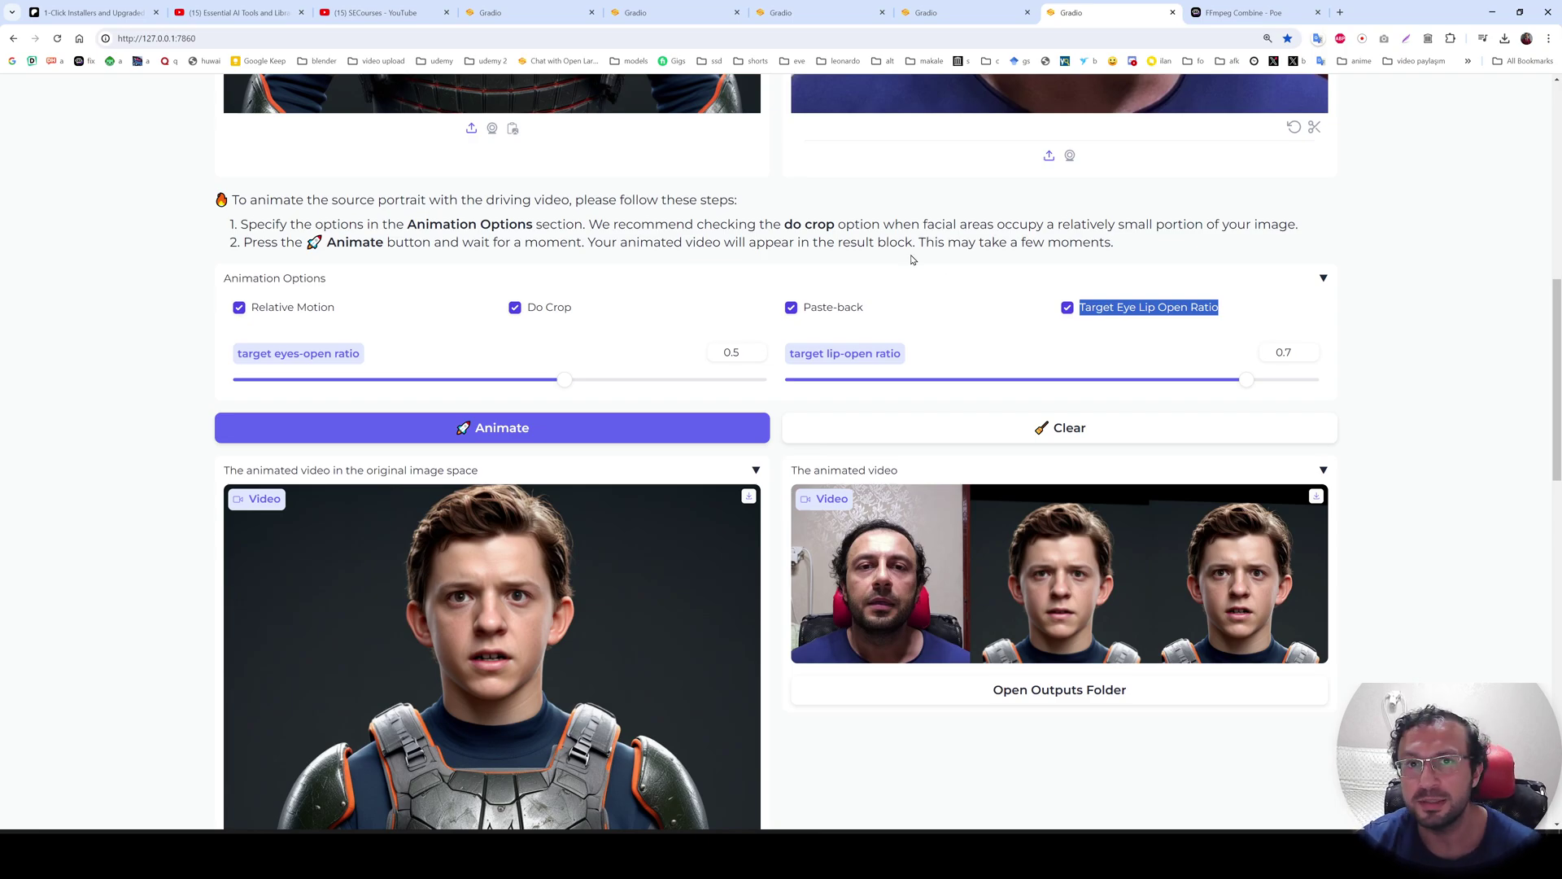
{"action": "scroll", "coordinate": [990, 320], "scroll_direction": "down", "scroll_amount": 3}
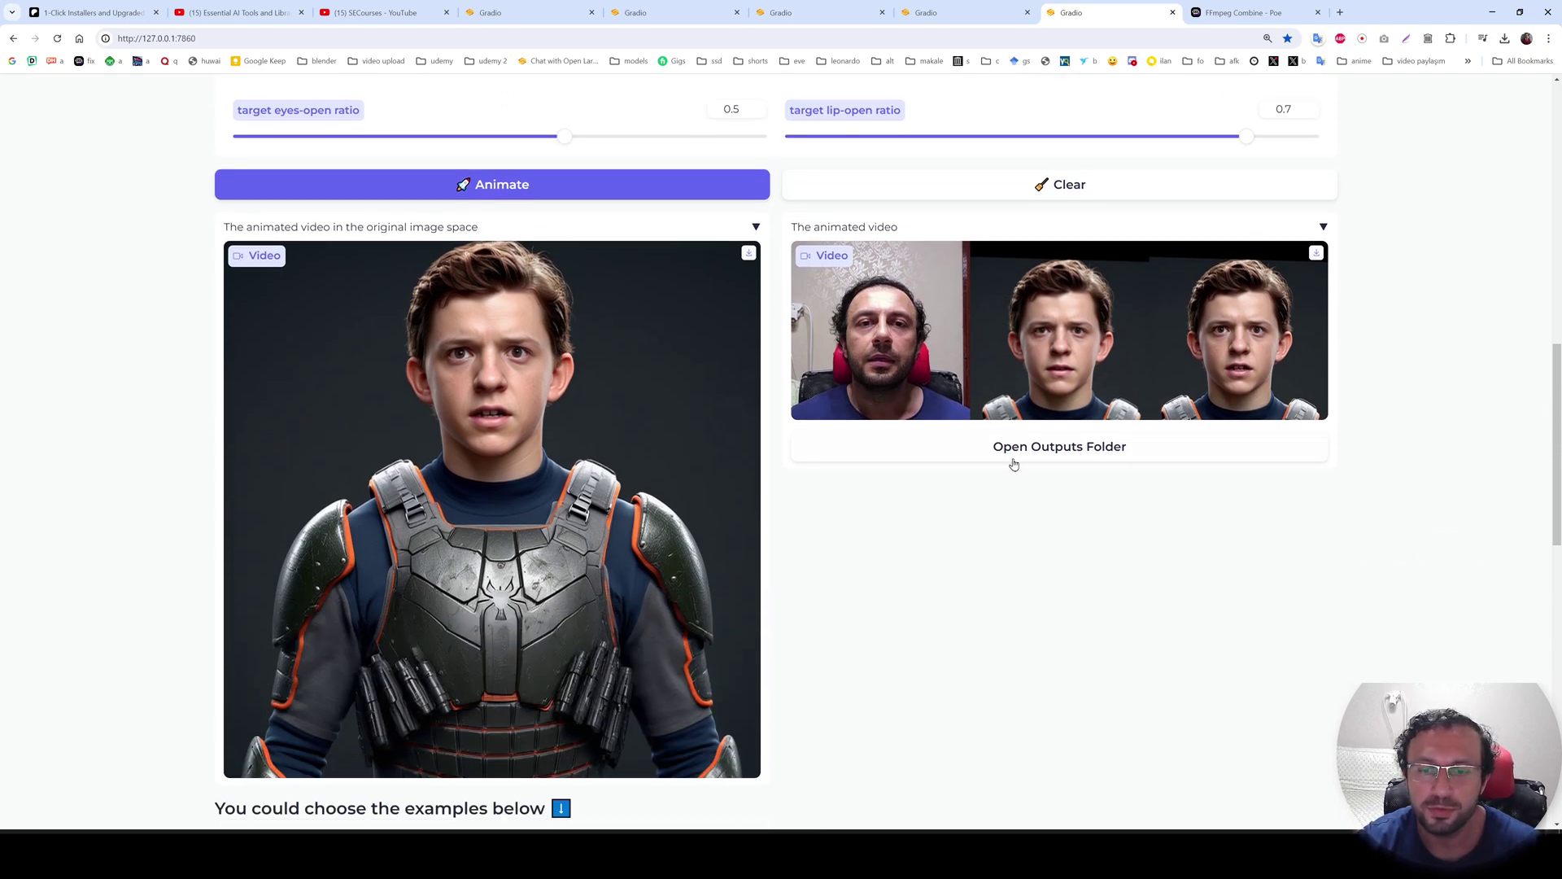
Open the Patreon installer post linked in the header of the Gradio page.
{"action": "scroll", "coordinate": [1012, 460], "scroll_direction": "up", "scroll_amount": 10}
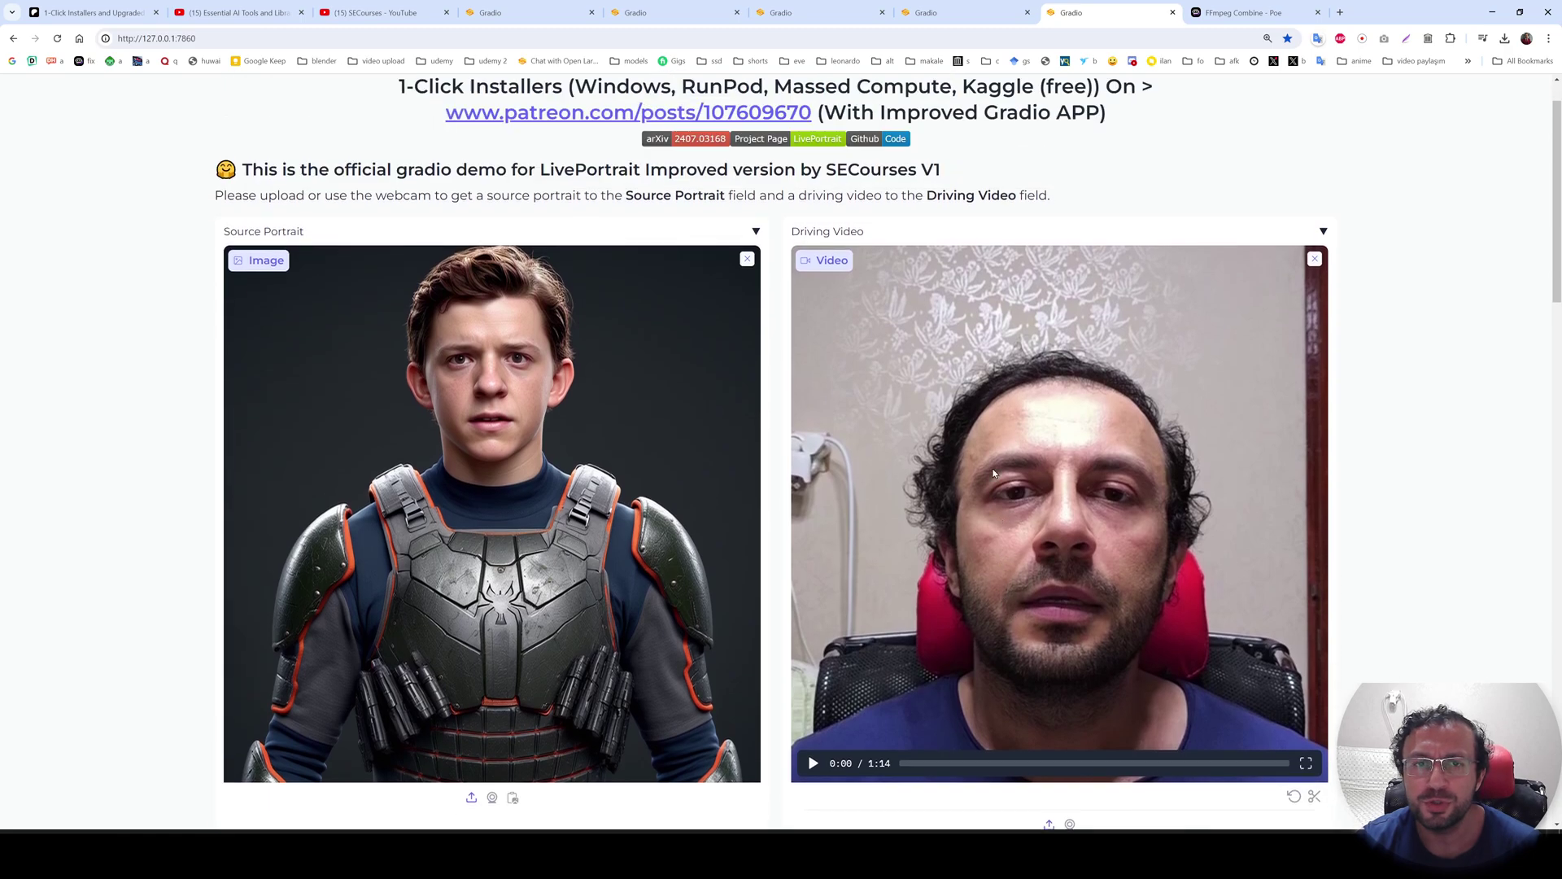
{"action": "scroll", "coordinate": [1003, 472], "scroll_direction": "up", "scroll_amount": 2}
{"action": "left_click", "coordinate": [628, 204]}
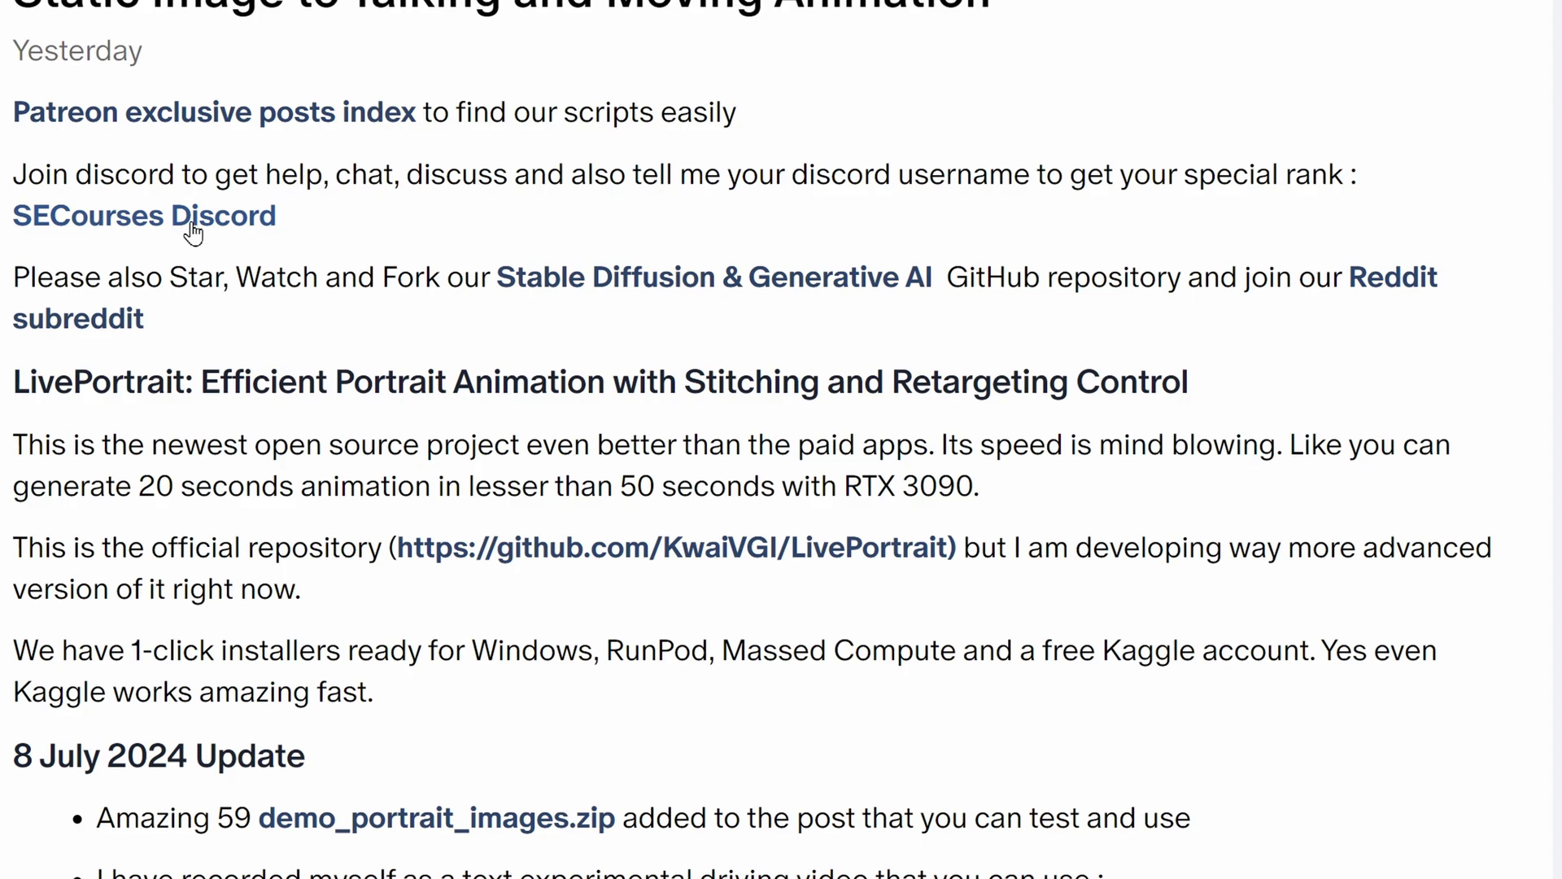
Open the SECourses Discord link from the Patreon post and look over the server's description page.
{"action": "left_click", "coordinate": [144, 216]}
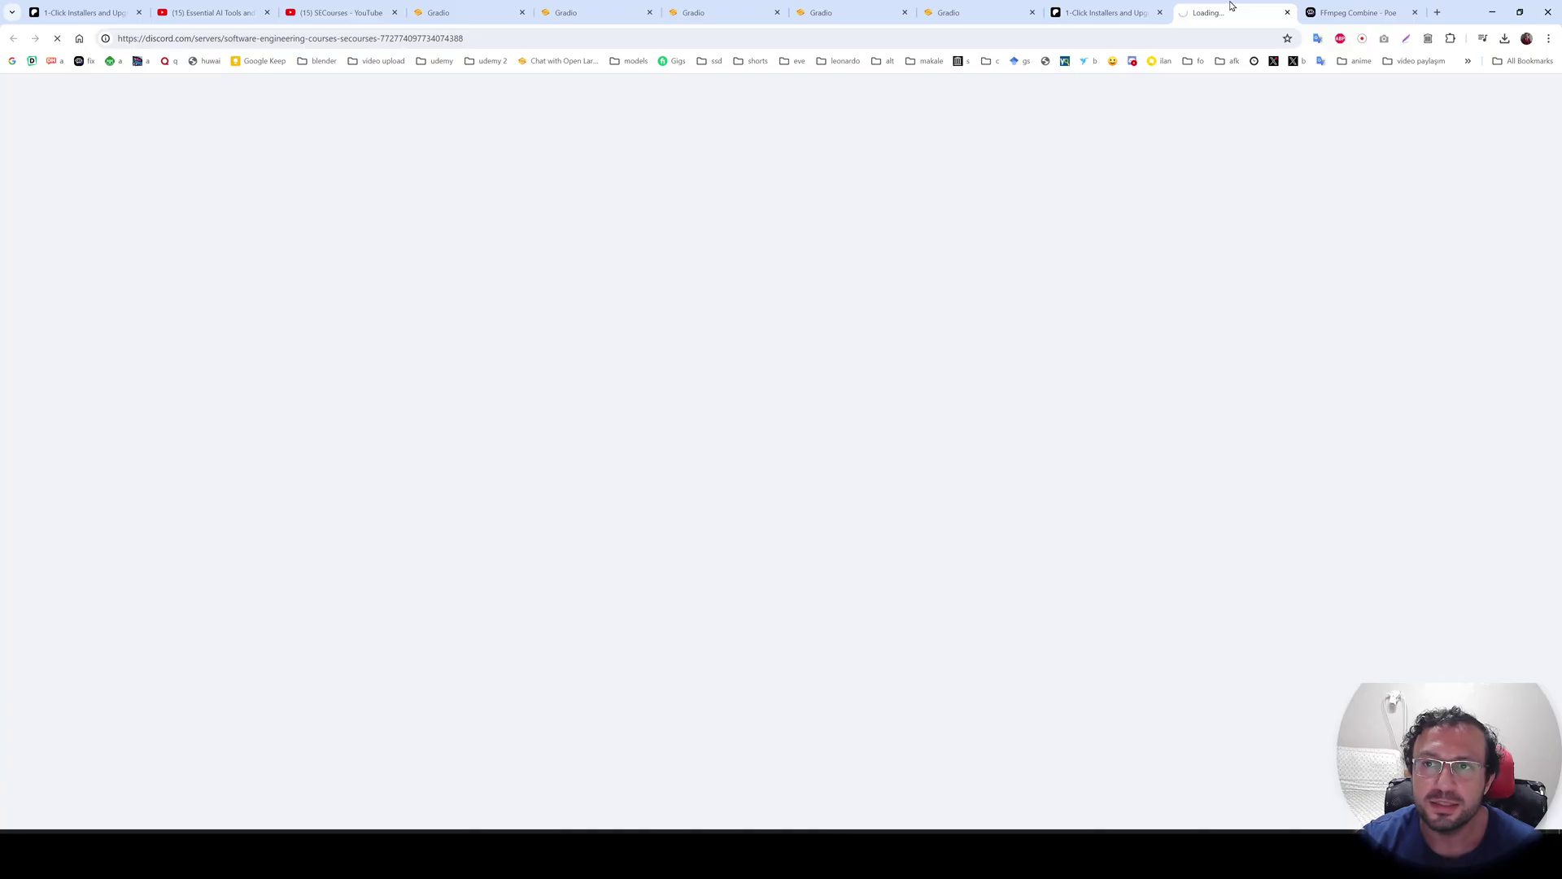
{"action": "scroll", "coordinate": [732, 372], "scroll_direction": "down", "scroll_amount": 3}
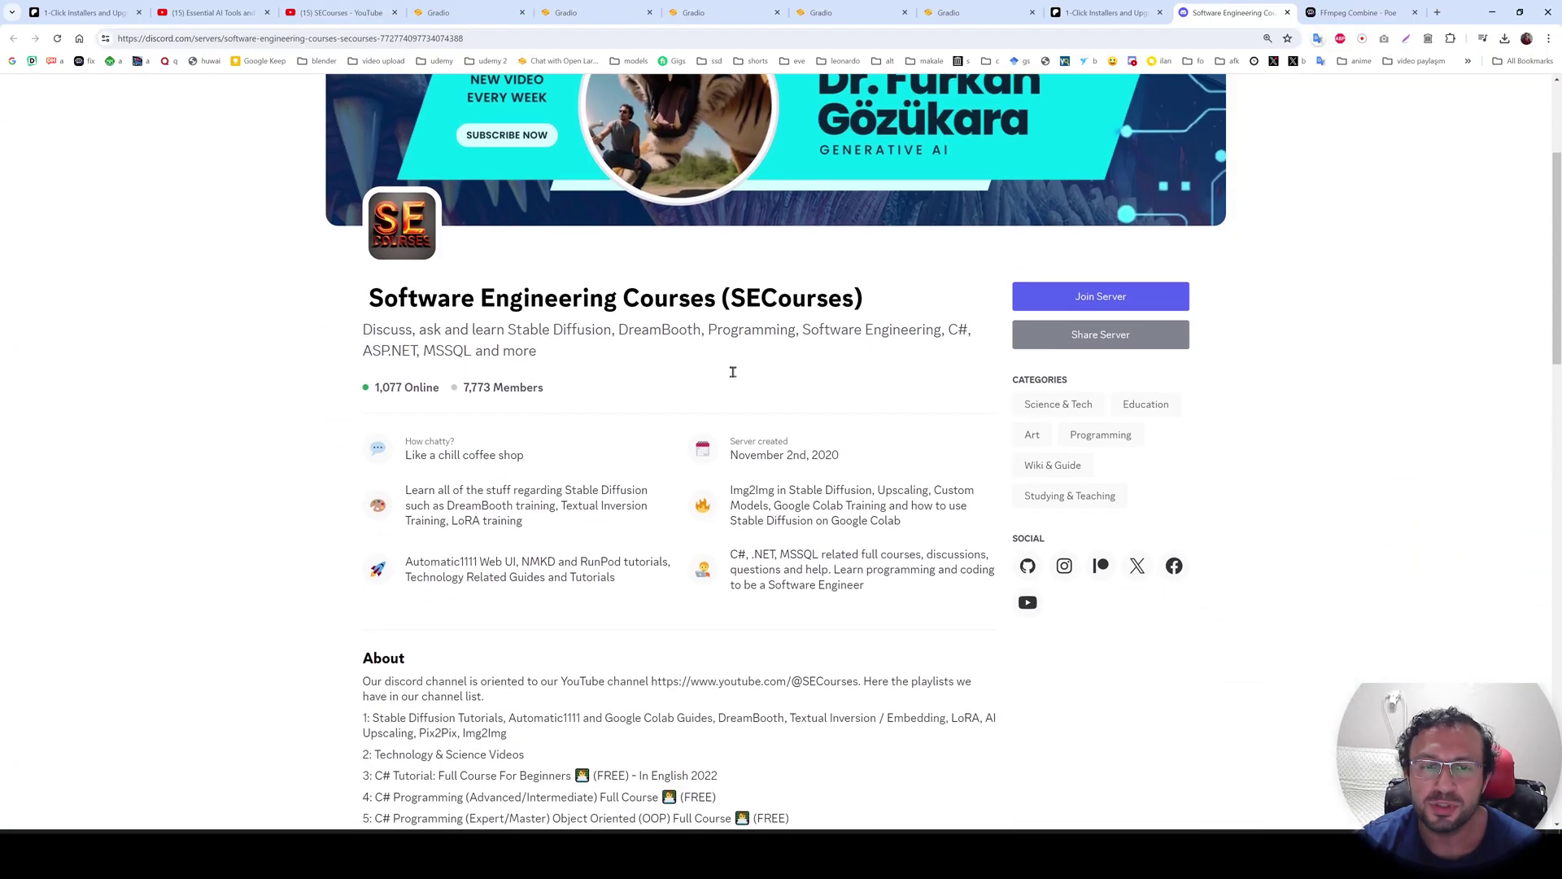
{"action": "scroll", "coordinate": [732, 372], "scroll_direction": "down", "scroll_amount": 2}
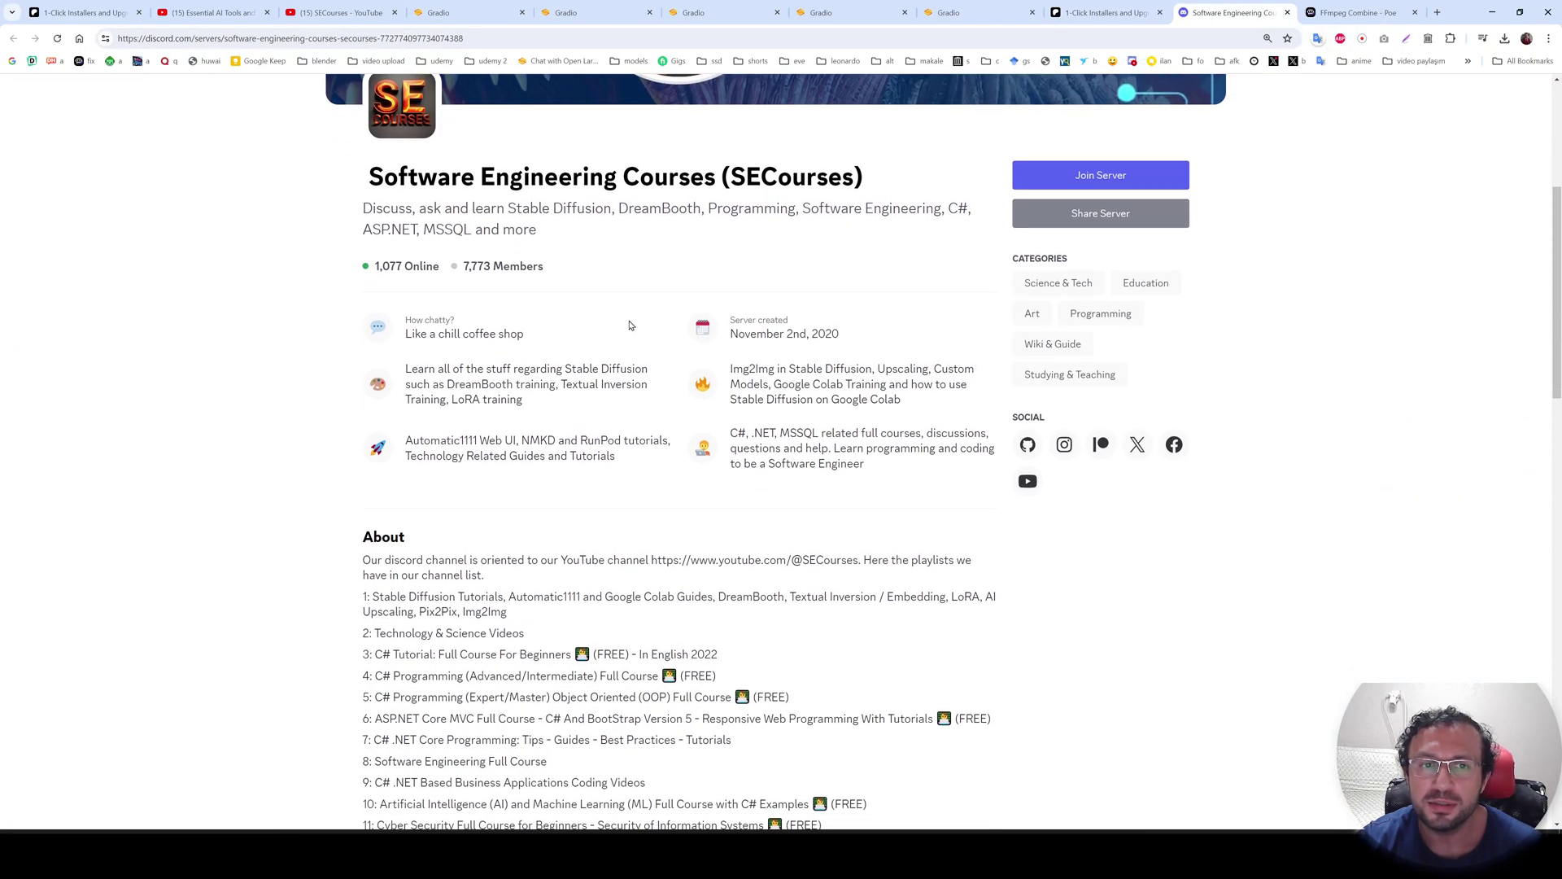
{"action": "scroll", "coordinate": [612, 293], "scroll_direction": "up", "scroll_amount": 2}
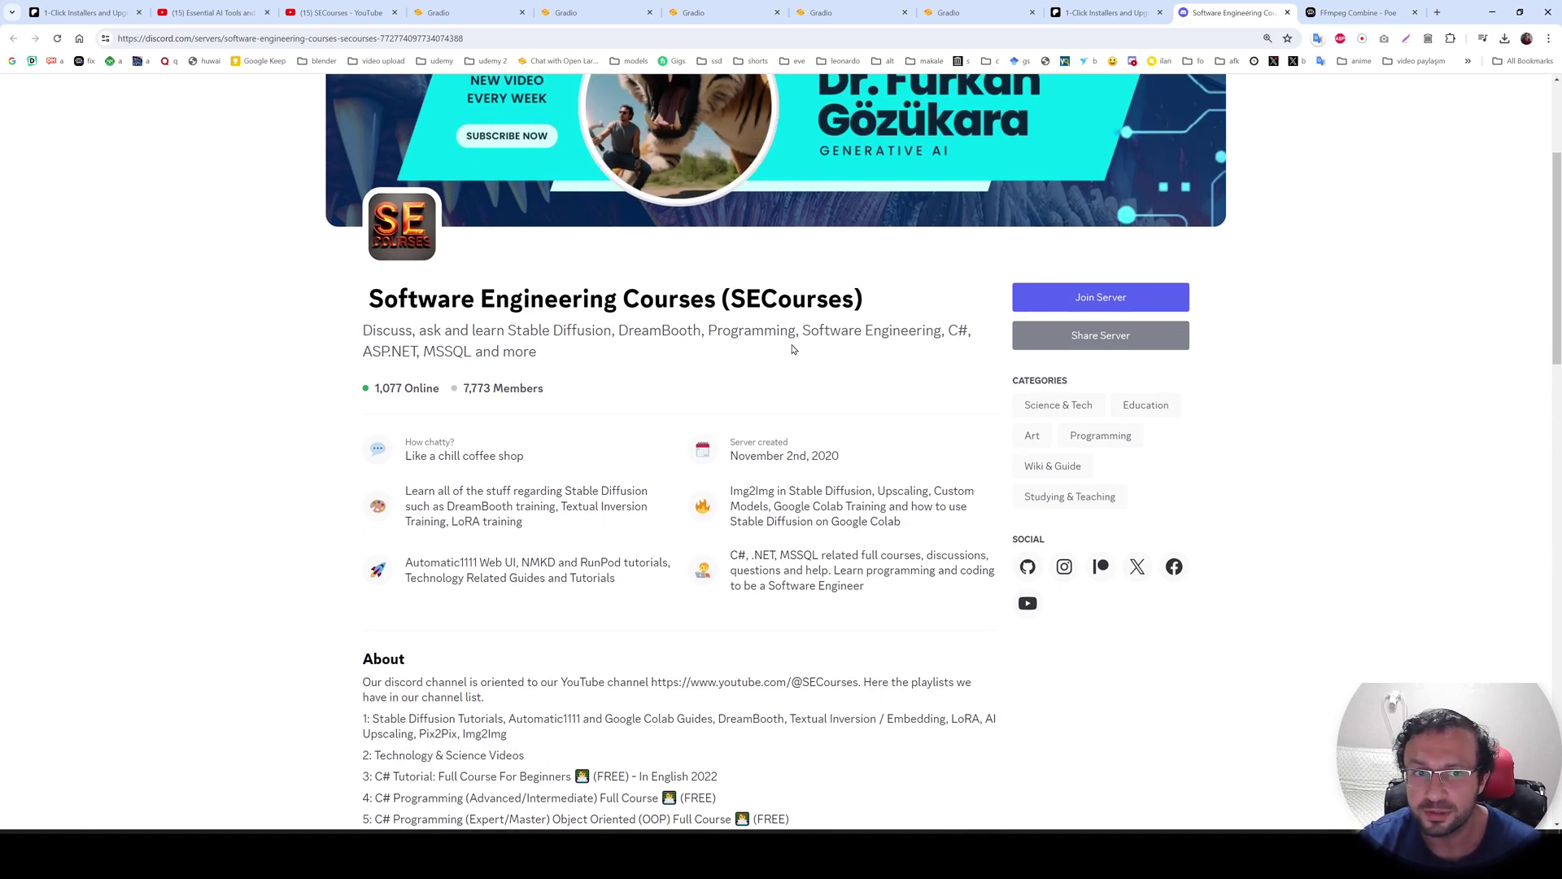
{"action": "scroll", "coordinate": [777, 349], "scroll_direction": "up", "scroll_amount": 3}
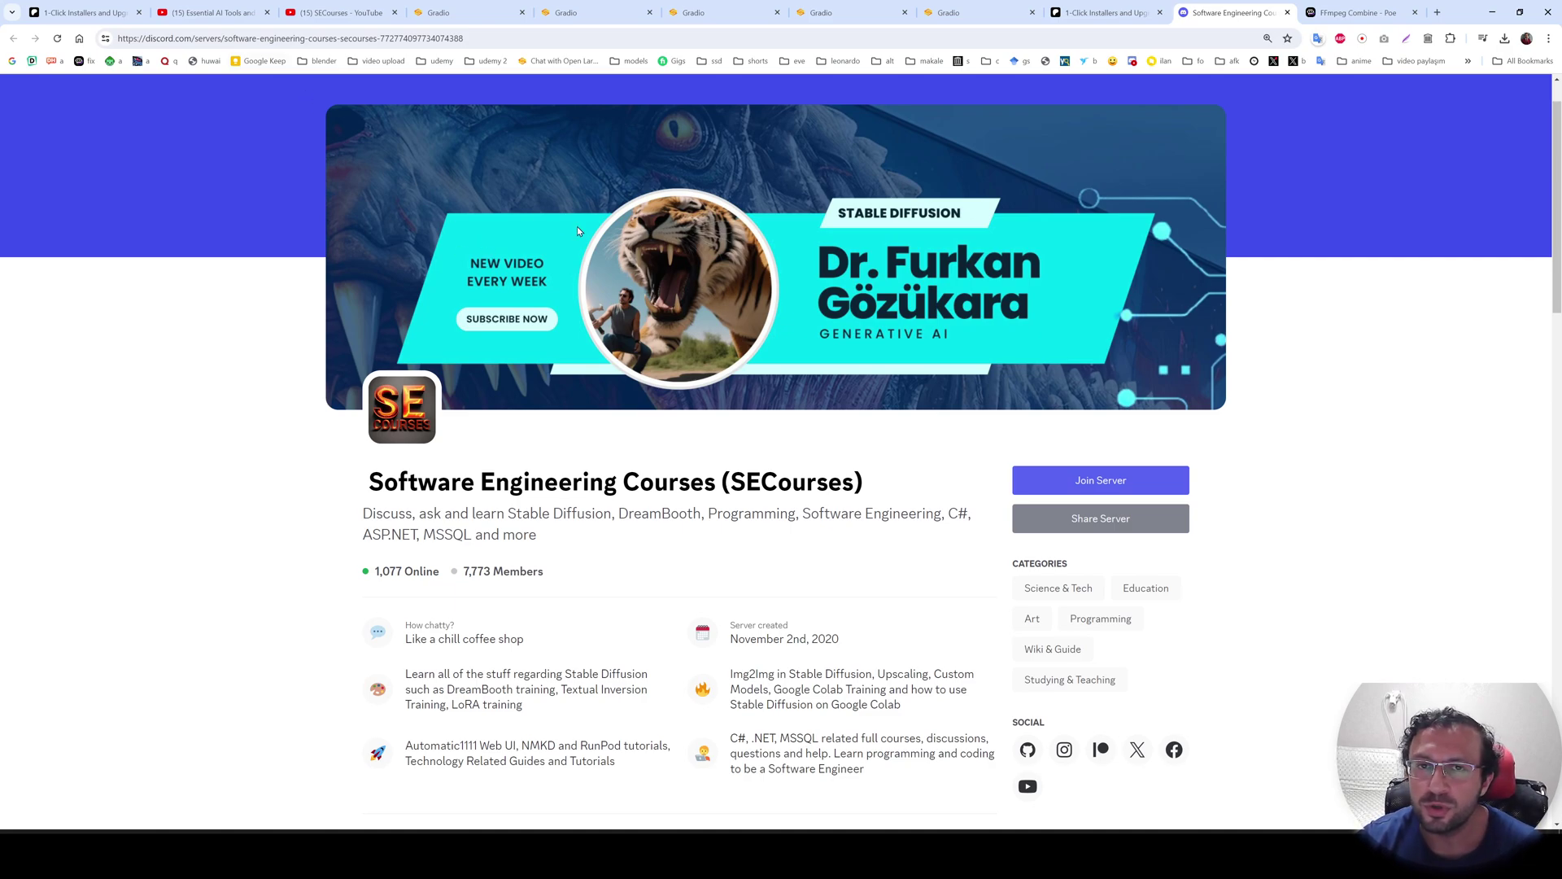
From the Patreon post, open the Stable Diffusion & Generative AI GitHub repository and enlarge the page to show its repository controls.
{"action": "key", "text": "ctrl+shift+Tab"}
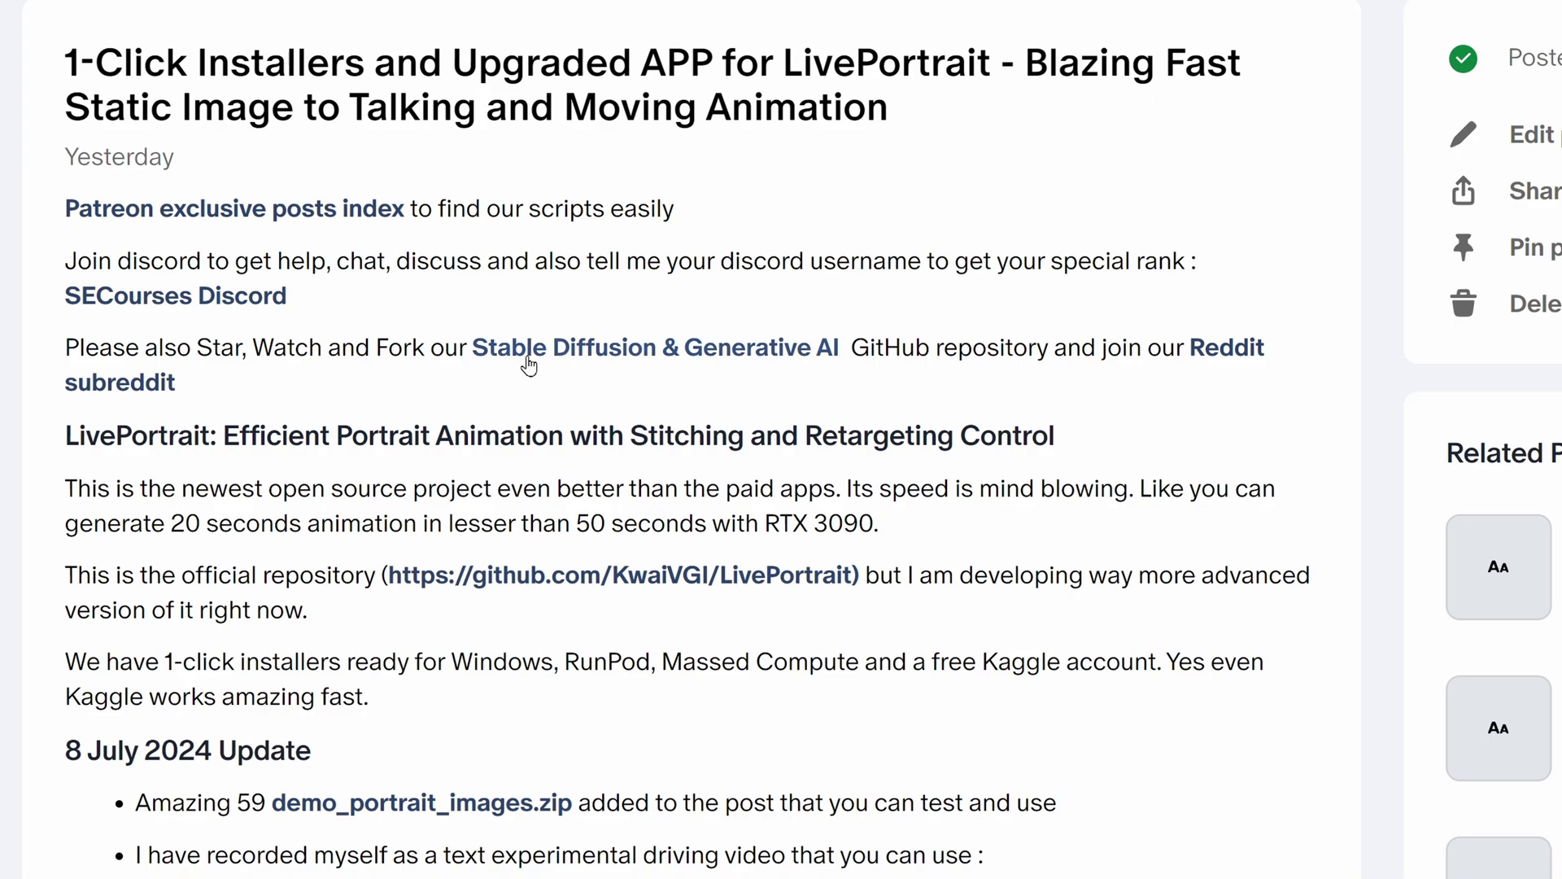
{"action": "left_click", "coordinate": [537, 350]}
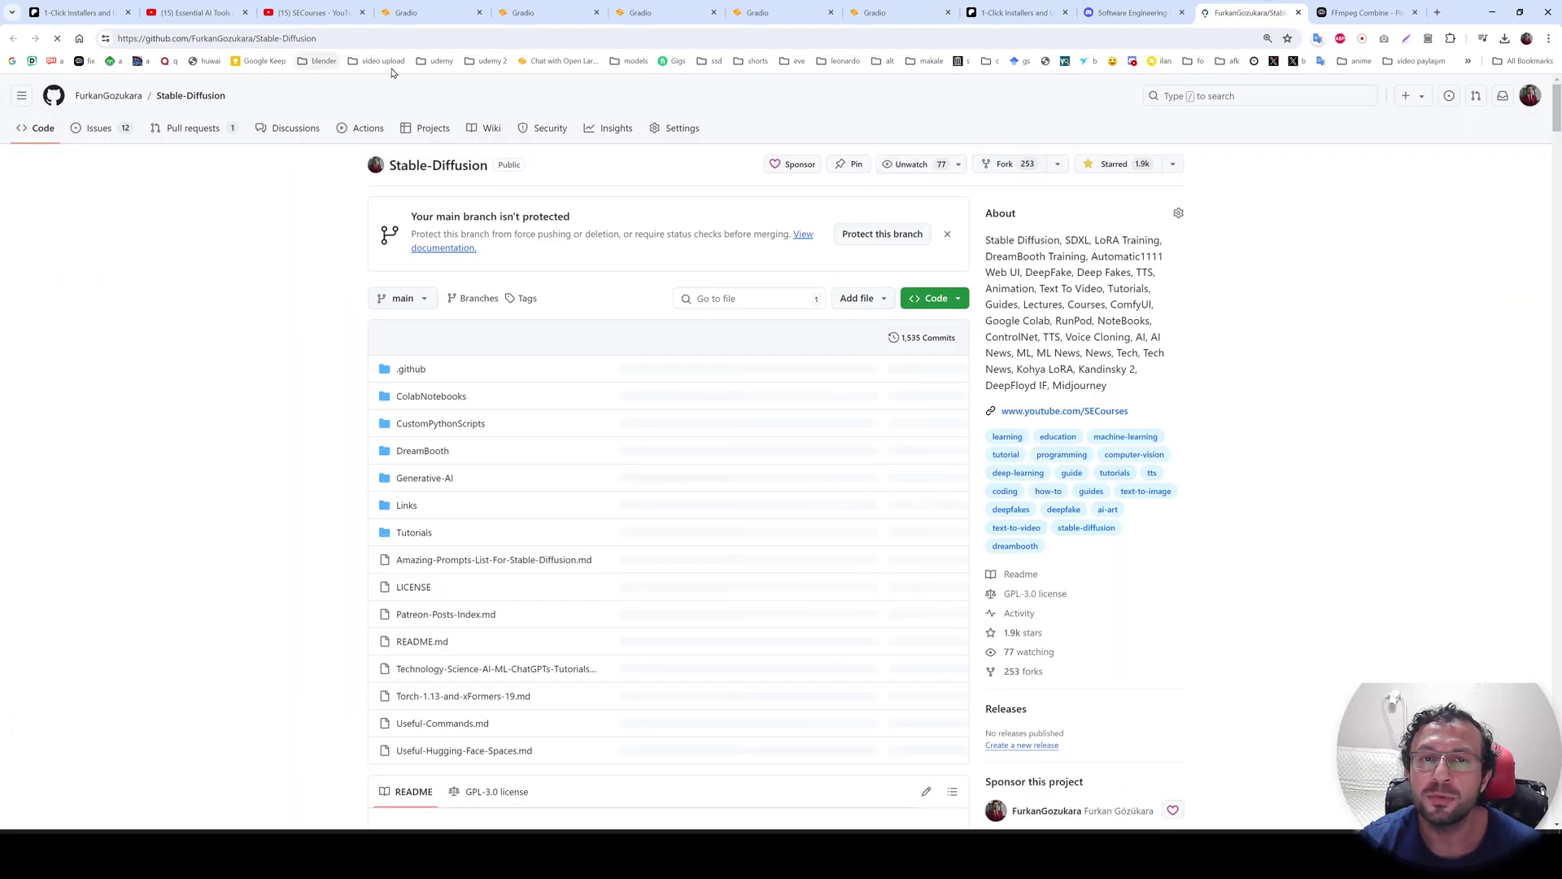
{"action": "key", "text": "ctrl+plus"}
{"action": "key", "text": "ctrl+plus"}
{"action": "key", "text": "ctrl+plus"}
{"action": "key", "text": "ctrl+plus"}
{"action": "key", "text": "ctrl+plus"}
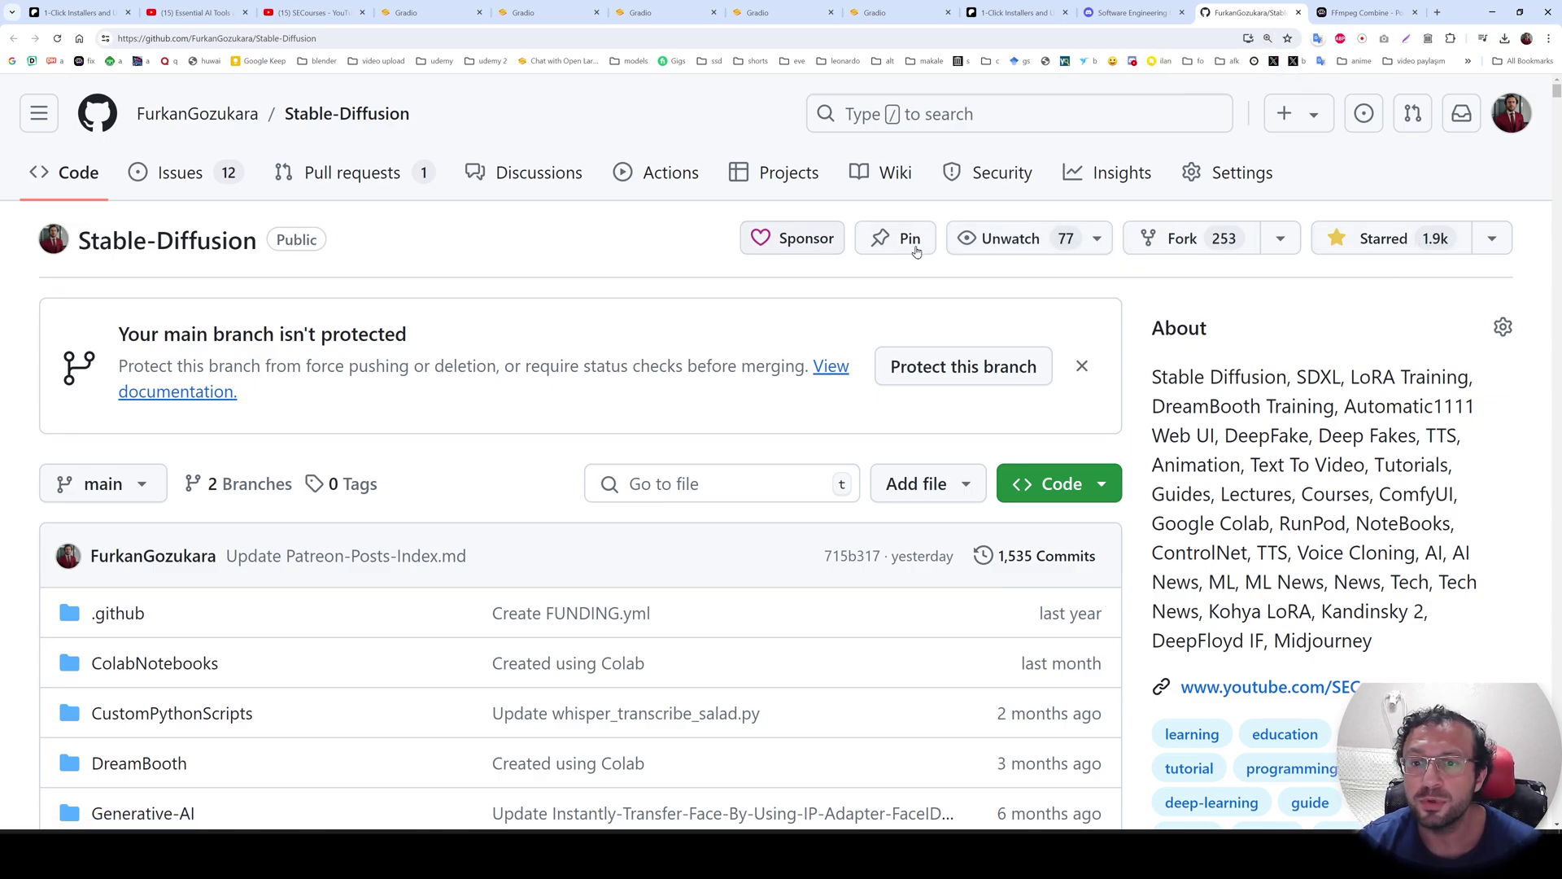
Return to the Patreon post, reduce the page zoom to 150%, and read its update notes, new features, usage and requirements sections.
{"action": "left_click", "coordinate": [1143, 9]}
{"action": "left_click", "coordinate": [1009, 13]}
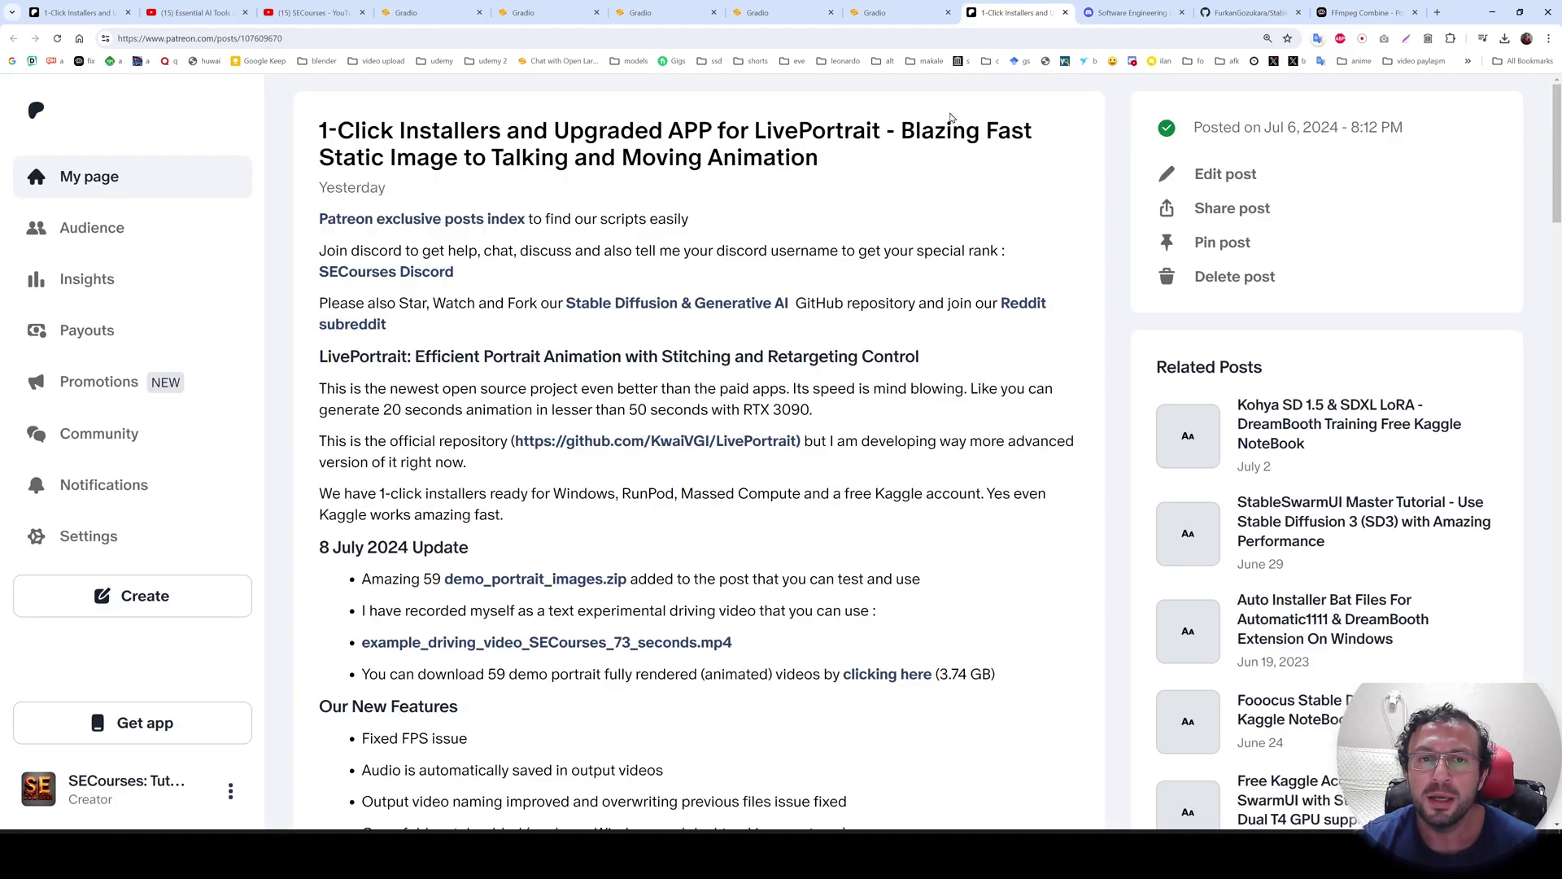
{"action": "scroll", "coordinate": [846, 379], "scroll_direction": "down", "scroll_amount": 1}
{"action": "scroll", "coordinate": [862, 382], "scroll_direction": "down", "scroll_amount": 1, "text": "ctrl"}
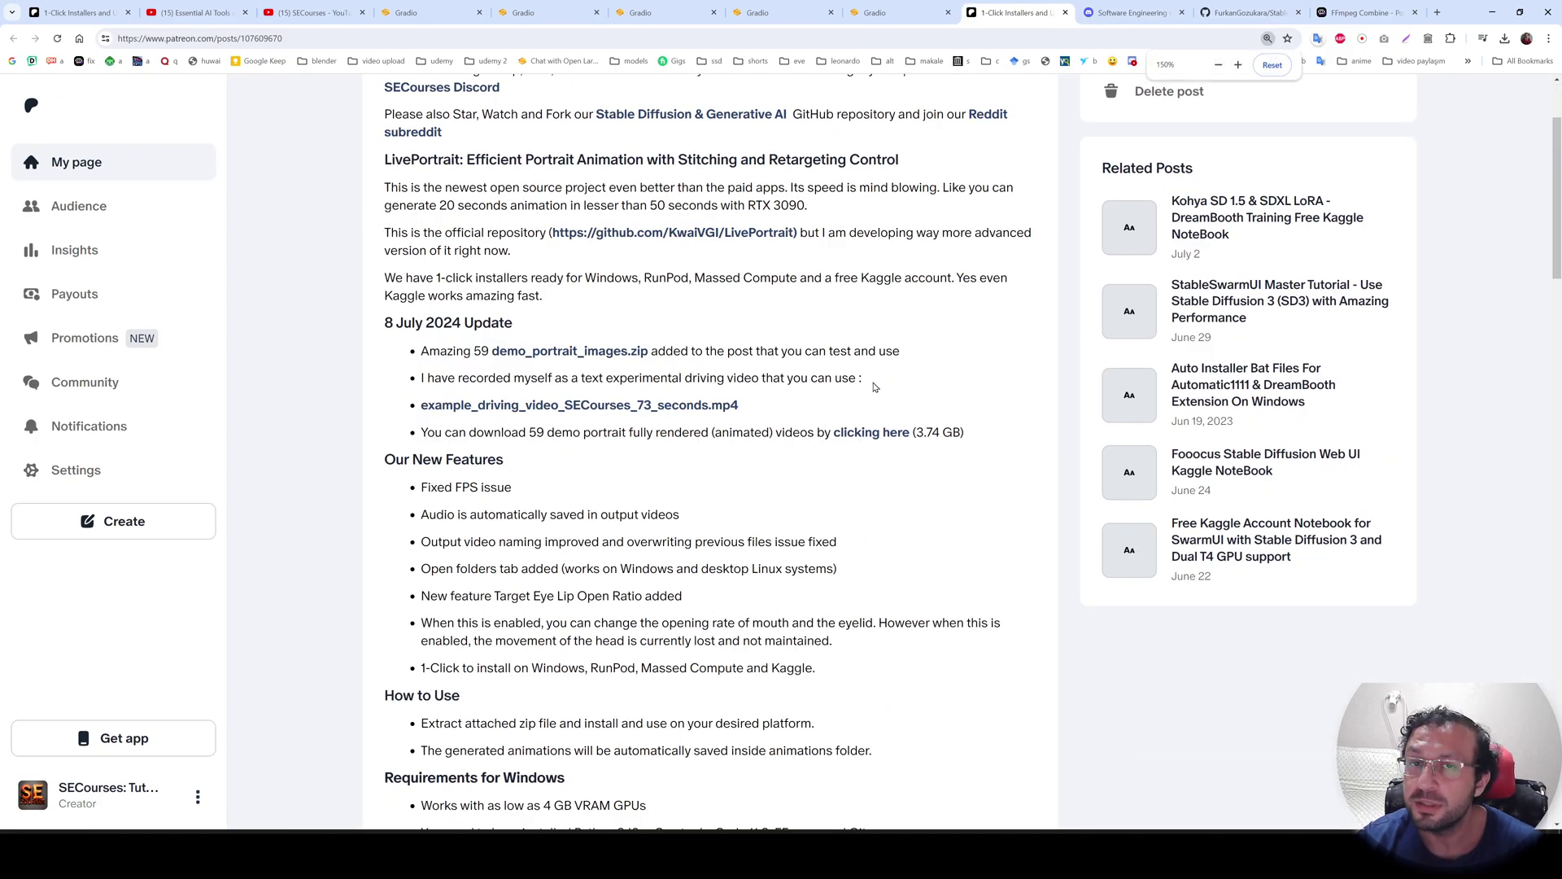
{"action": "scroll", "coordinate": [966, 384], "scroll_direction": "up", "scroll_amount": 2}
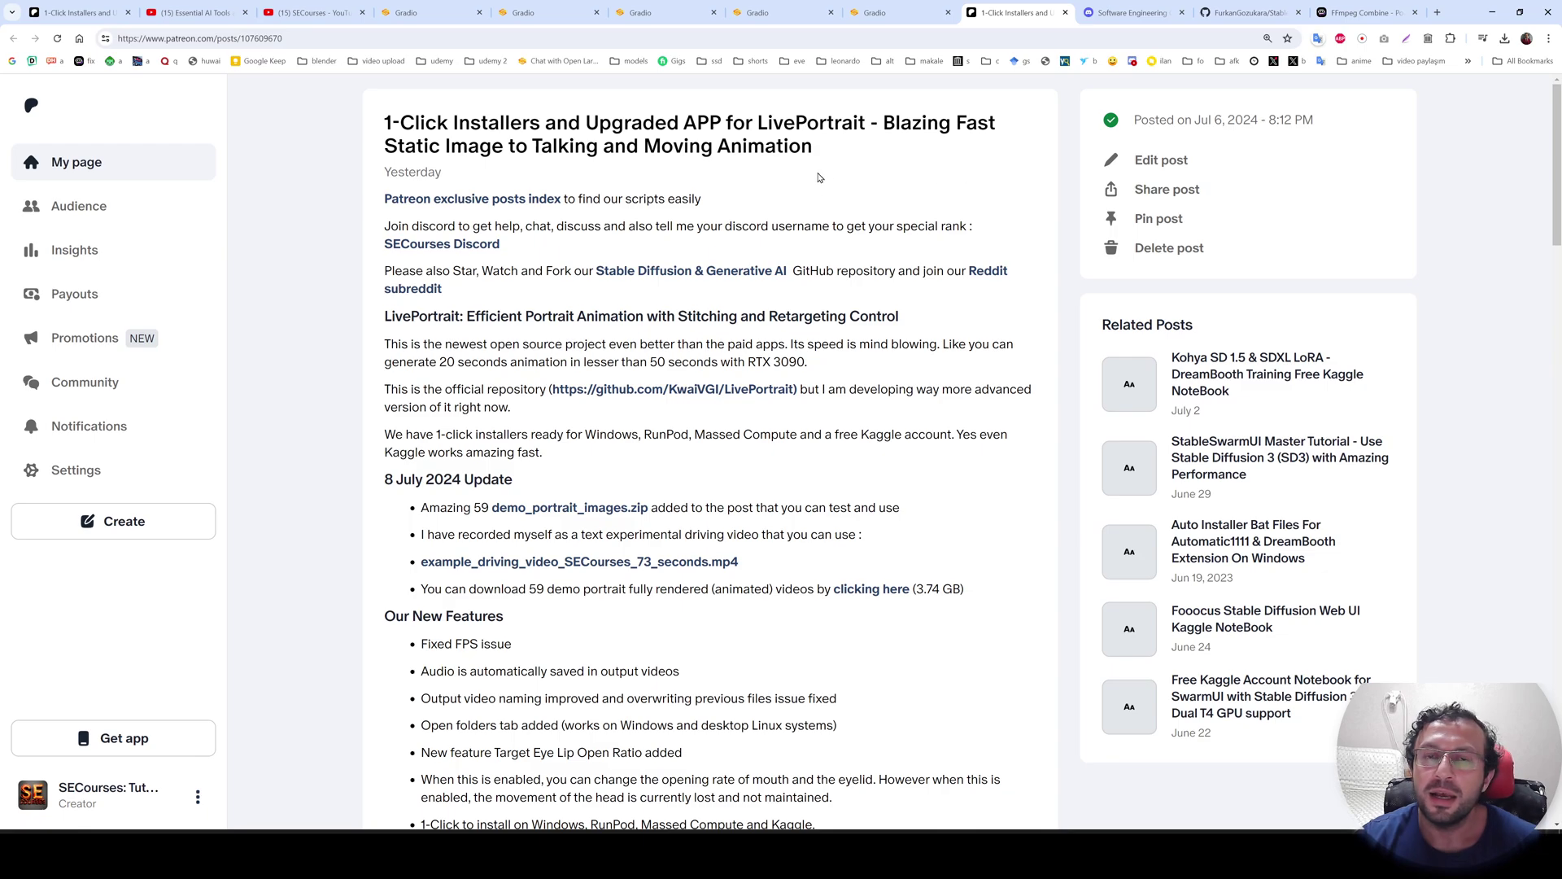
{"action": "scroll", "coordinate": [866, 513], "scroll_direction": "down", "scroll_amount": 2}
{"action": "scroll", "coordinate": [865, 516], "scroll_direction": "down", "scroll_amount": 3}
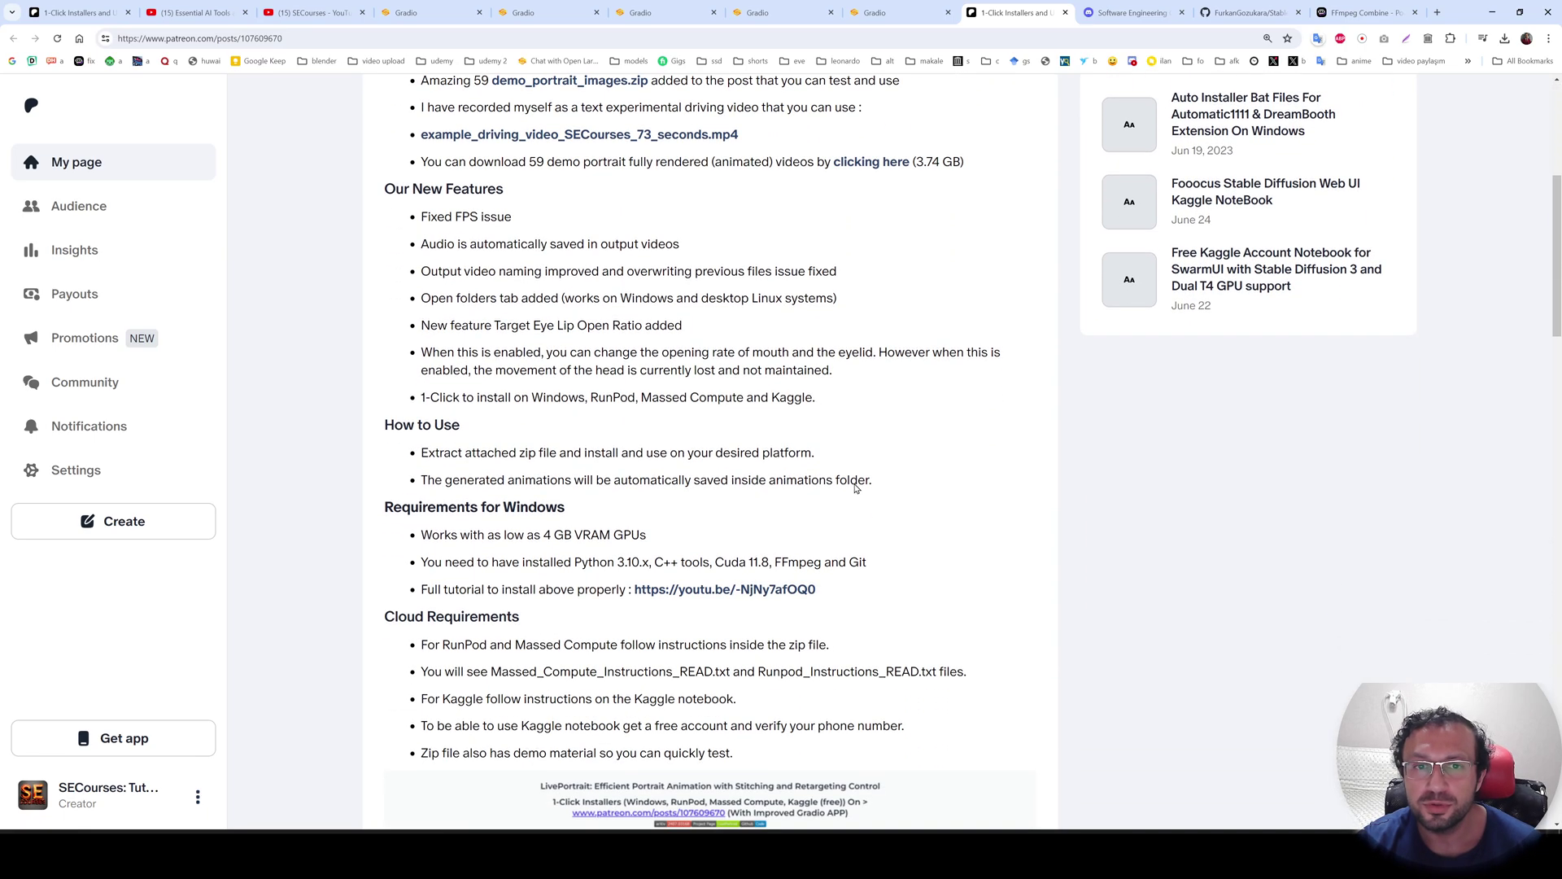